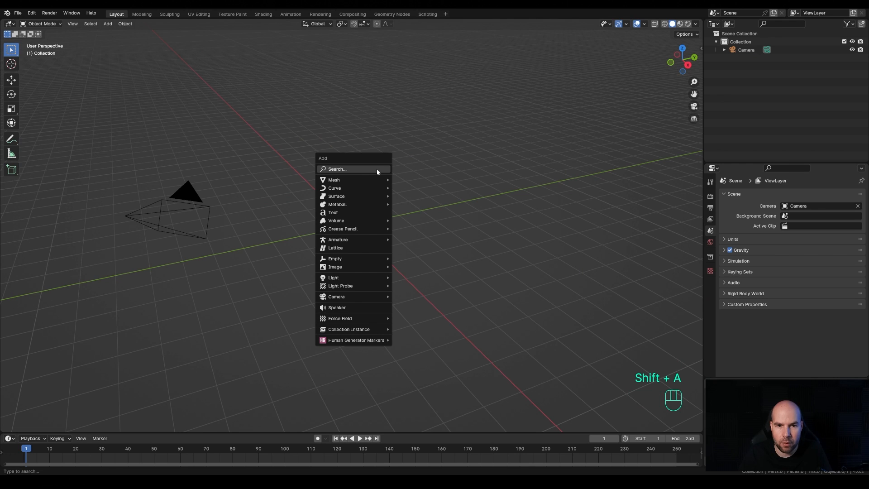
- Add an ico sphere with 3 subdivisions to the scene
{"action": "mouse_move", "coordinate": [363, 179]}
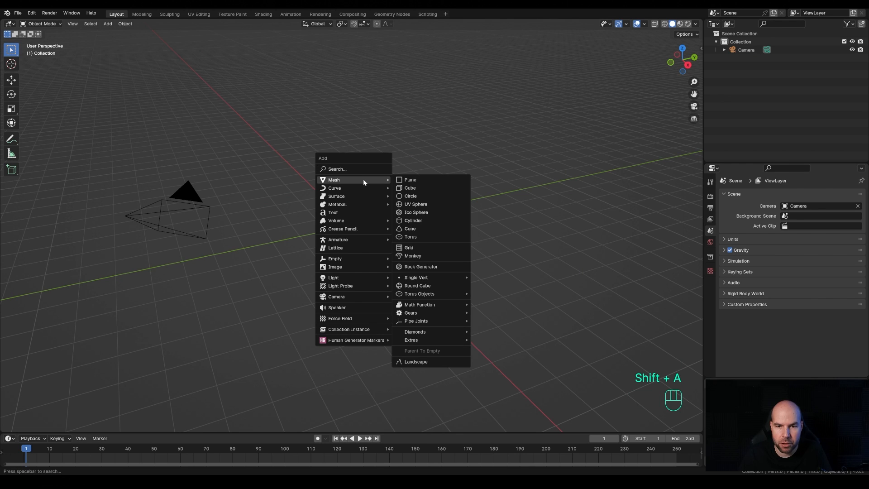
{"action": "left_click", "coordinate": [415, 212]}
{"action": "left_click", "coordinate": [64, 425]}
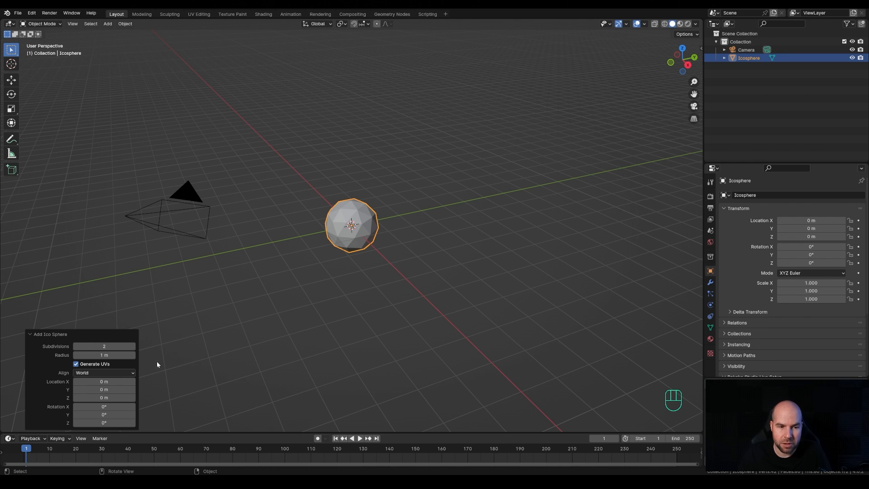
{"action": "left_click", "coordinate": [133, 346]}
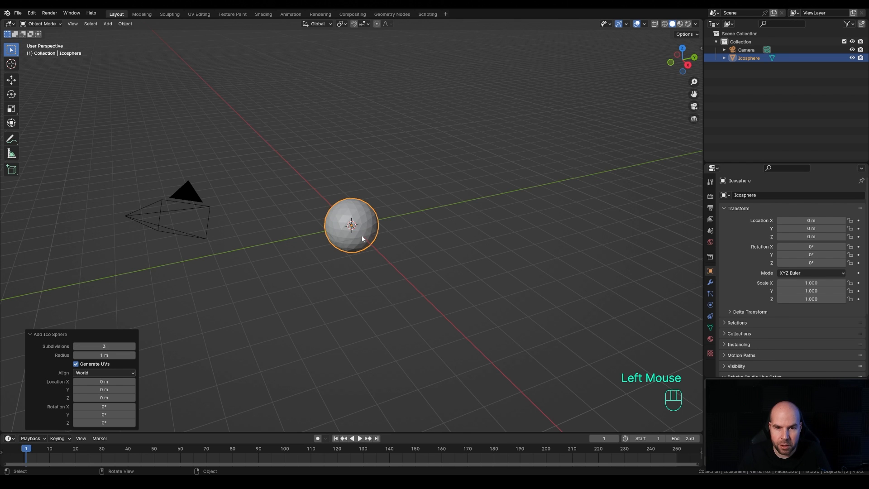
- In the sphere's face selection mode, select separate hexagonal clusters of triangles spaced around the whole surface
{"action": "scroll", "coordinate": [357, 241], "scroll_direction": "up", "scroll_amount": 4}
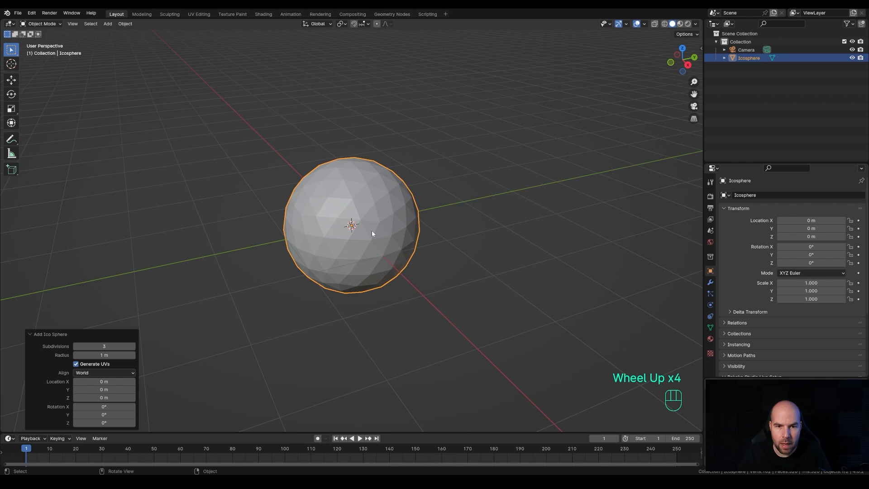
{"action": "key", "text": "Tab"}
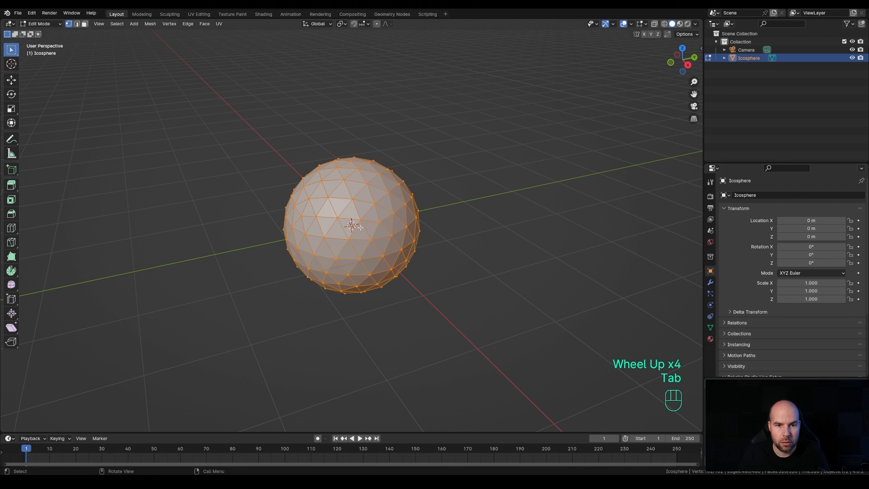
{"action": "key", "text": "3"}
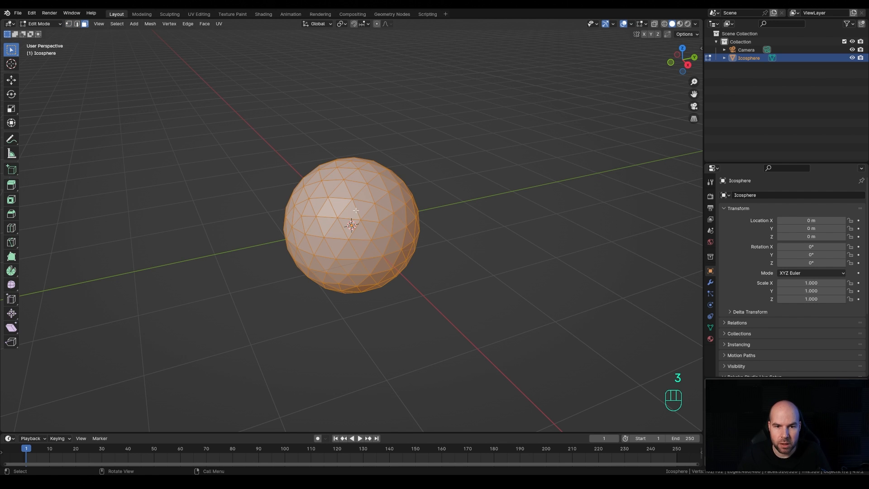
{"action": "left_click_drag", "start_coordinate": [356, 211], "coordinate": [371, 231]}
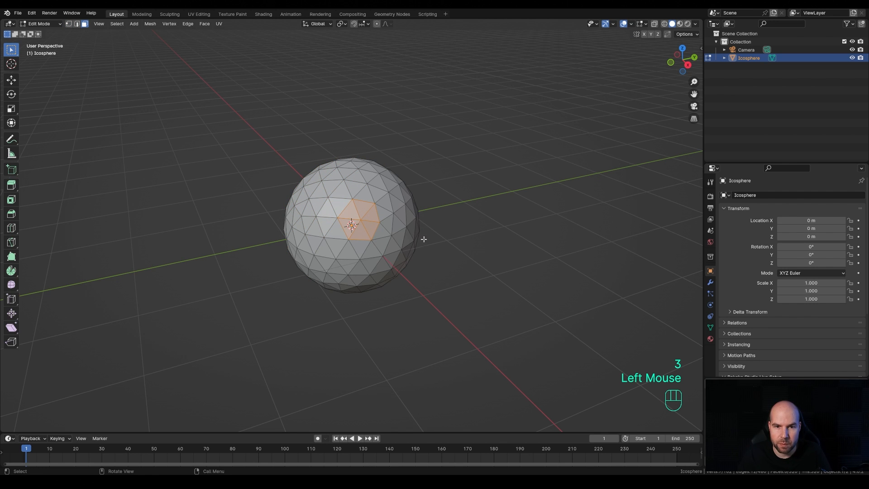
{"action": "middle_click_drag", "start_coordinate": [423, 239], "coordinate": [406, 248]}
{"action": "key", "text": "ctrl+z"}
{"action": "left_click_drag", "start_coordinate": [345, 181], "coordinate": [358, 194], "text": "shift"}
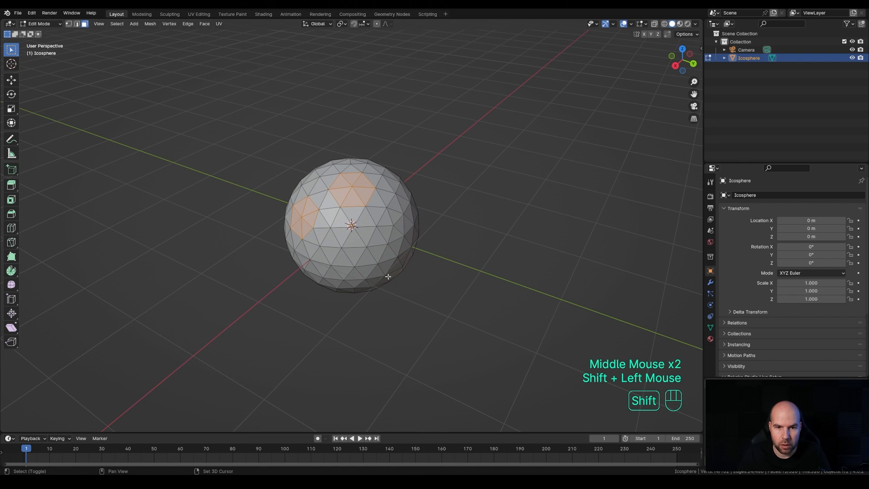
{"action": "middle_click_drag", "start_coordinate": [380, 272], "coordinate": [375, 251]}
{"action": "left_click_drag", "start_coordinate": [367, 233], "coordinate": [381, 250], "text": "shift"}
{"action": "middle_click_drag", "start_coordinate": [357, 260], "coordinate": [389, 255]}
{"action": "left_click_drag", "start_coordinate": [340, 246], "coordinate": [355, 262], "text": "shift"}
{"action": "middle_click_drag", "start_coordinate": [315, 244], "coordinate": [364, 259]}
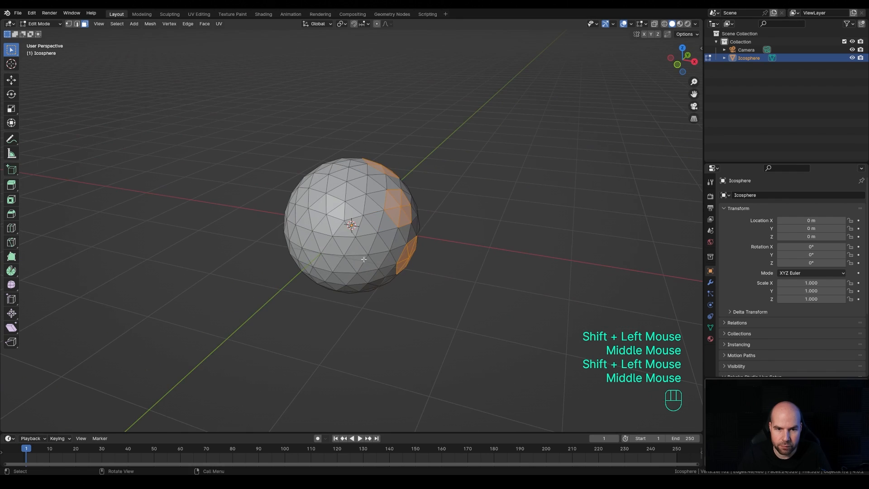
{"action": "left_click_drag", "start_coordinate": [338, 248], "coordinate": [352, 263], "text": "shift"}
{"action": "middle_click_drag", "start_coordinate": [349, 260], "coordinate": [374, 271]}
{"action": "left_click_drag", "start_coordinate": [329, 203], "coordinate": [343, 217], "text": "shift"}
{"action": "middle_click_drag", "start_coordinate": [337, 256], "coordinate": [351, 229]}
{"action": "left_click_drag", "start_coordinate": [351, 231], "coordinate": [363, 247], "text": "shift"}
{"action": "middle_click_drag", "start_coordinate": [350, 243], "coordinate": [384, 245]}
{"action": "left_click_drag", "start_coordinate": [346, 228], "coordinate": [358, 241], "text": "shift"}
{"action": "middle_click_drag", "start_coordinate": [345, 235], "coordinate": [373, 261]}
{"action": "left_click_drag", "start_coordinate": [347, 232], "coordinate": [360, 245], "text": "shift"}
{"action": "middle_click_drag", "start_coordinate": [353, 240], "coordinate": [356, 256]}
{"action": "left_click_drag", "start_coordinate": [354, 221], "coordinate": [366, 234], "text": "shift"}
{"action": "middle_click_drag", "start_coordinate": [362, 281], "coordinate": [346, 248]}
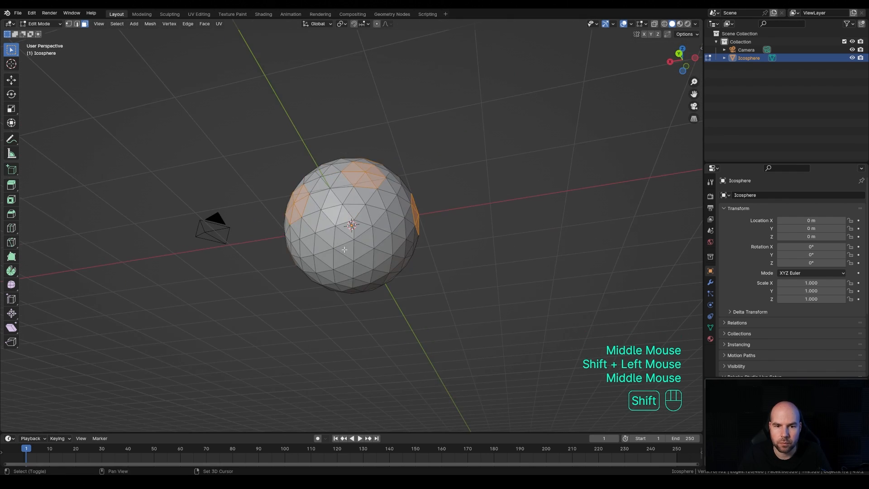
{"action": "left_click_drag", "start_coordinate": [345, 251], "coordinate": [358, 266], "text": "shift"}
{"action": "middle_click_drag", "start_coordinate": [355, 261], "coordinate": [390, 265]}
{"action": "left_click_drag", "start_coordinate": [344, 245], "coordinate": [357, 258], "text": "shift"}
{"action": "middle_click_drag", "start_coordinate": [353, 253], "coordinate": [382, 260]}
{"action": "key", "text": "ctrl+z"}
{"action": "left_click_drag", "start_coordinate": [341, 245], "coordinate": [354, 258], "text": "shift"}
{"action": "middle_click_drag", "start_coordinate": [362, 259], "coordinate": [468, 269]}
{"action": "middle_click_drag", "start_coordinate": [468, 269], "coordinate": [456, 243]}
{"action": "scroll", "coordinate": [474, 244], "scroll_direction": "down", "scroll_amount": 2}
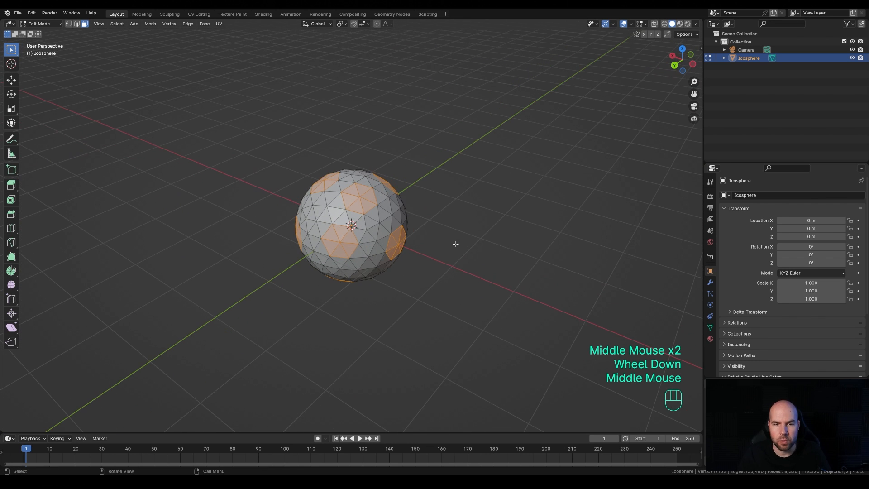
- Extrude the selected face clusters outward along their normals by about 0.128 m
{"action": "scroll", "coordinate": [452, 243], "scroll_direction": "up", "scroll_amount": 1}
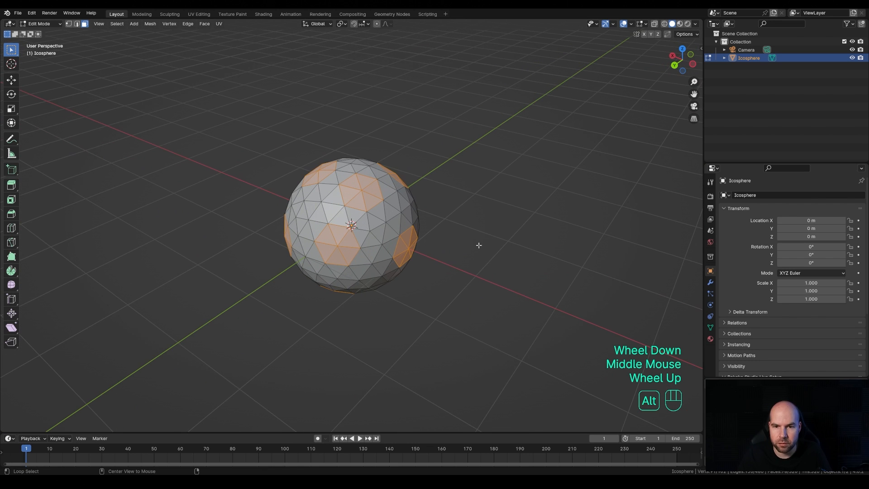
{"action": "key", "text": "alt+e"}
{"action": "left_click", "coordinate": [471, 252]}
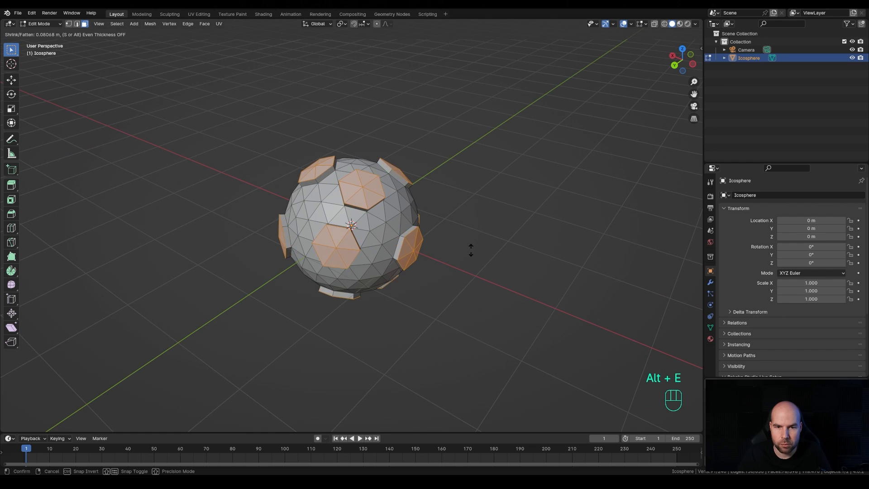
{"action": "left_click", "coordinate": [471, 251]}
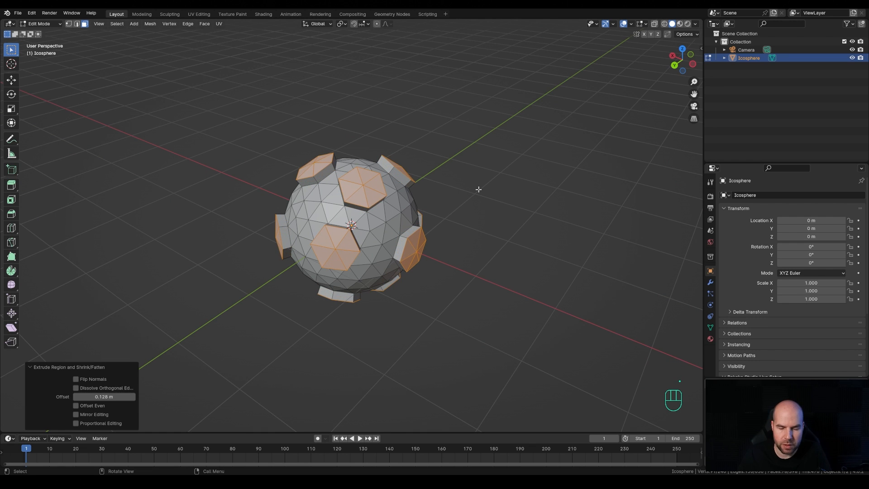
- Set the pivot point to Individual Origins and scale the extruded caps down to about 0.78
{"action": "key", "text": "period"}
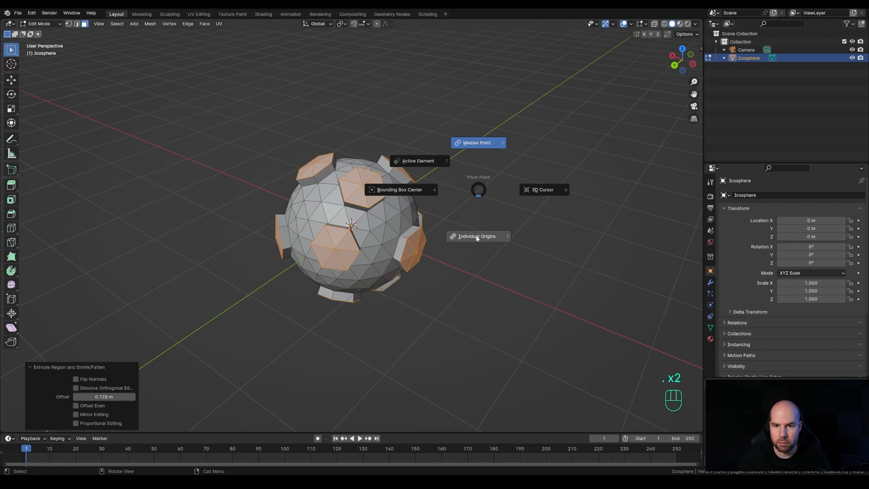
{"action": "left_click", "coordinate": [343, 23]}
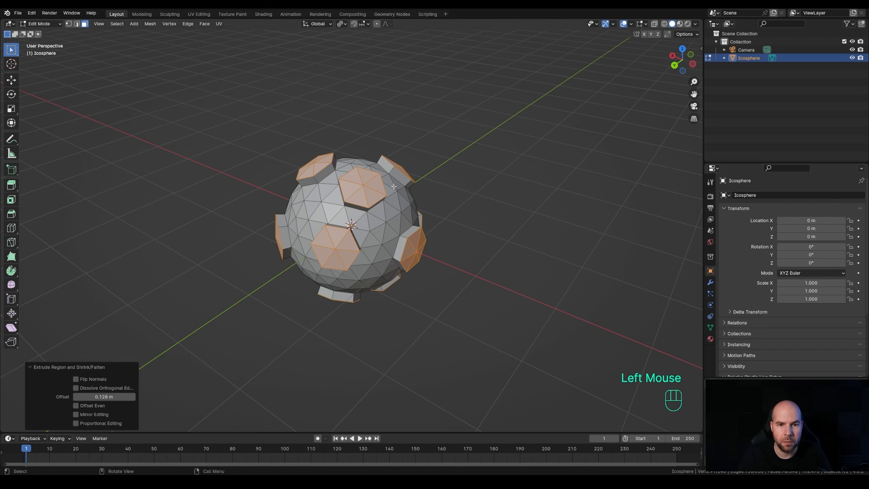
{"action": "key", "text": "s"}
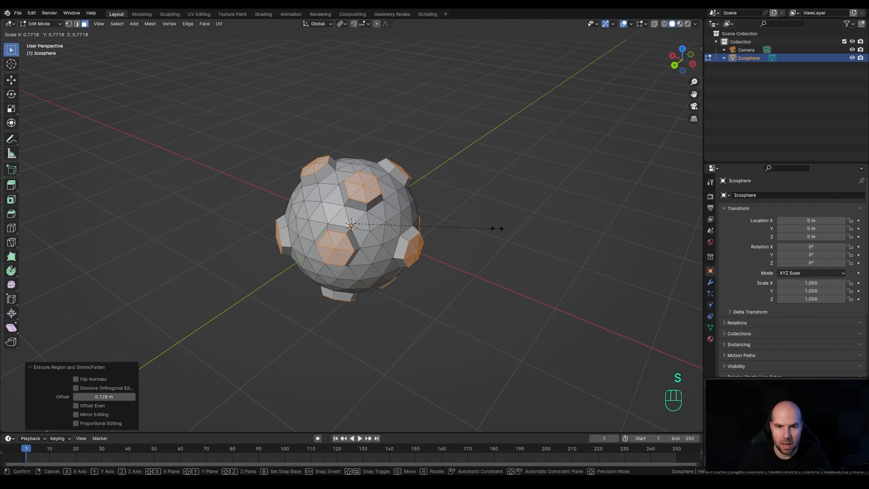
{"action": "left_click", "coordinate": [503, 227]}
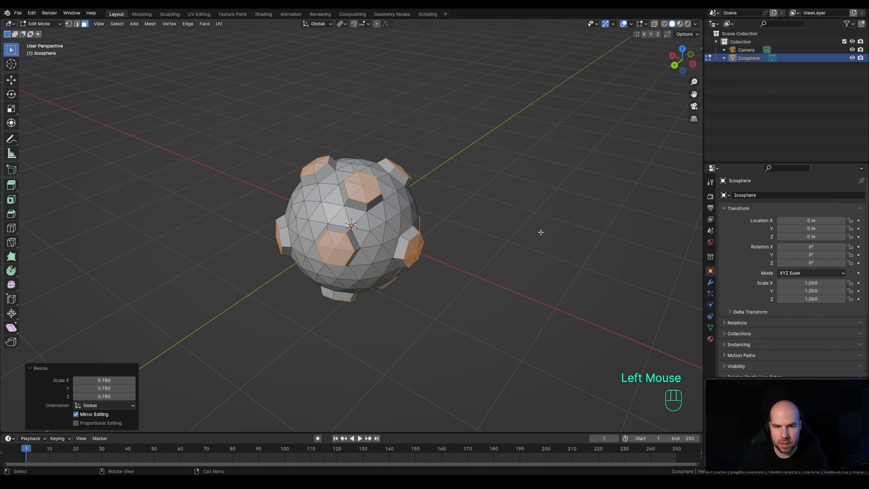
- Inset the caps by about 0.05 m and extrude the inner faces inward along their normals by about 0.128 m
{"action": "key", "text": "i"}
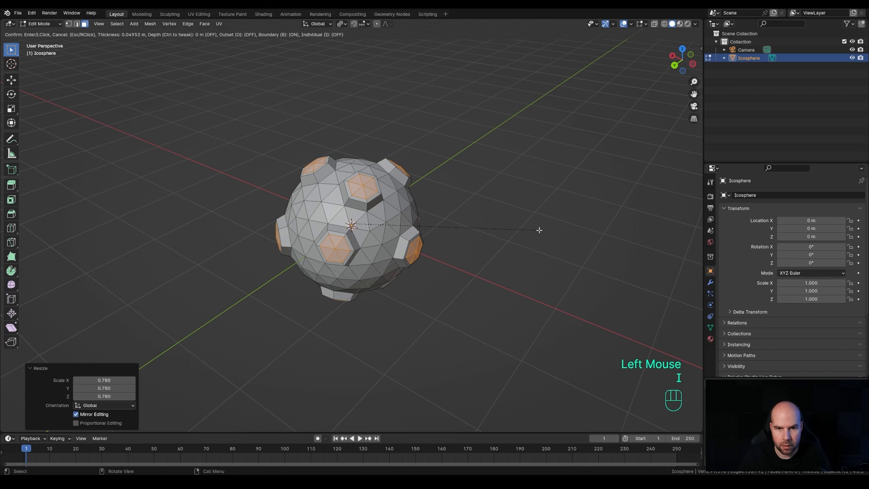
{"action": "left_click", "coordinate": [539, 229]}
{"action": "key", "text": "alt+e"}
{"action": "left_click", "coordinate": [500, 214]}
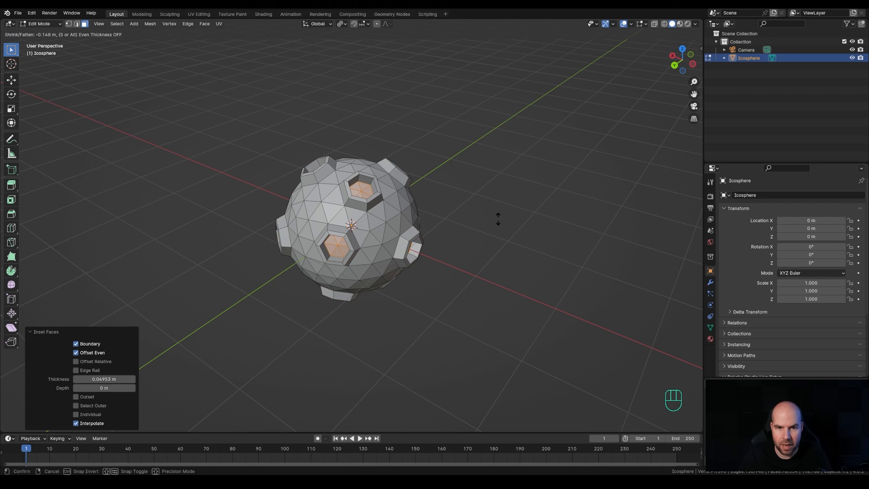
{"action": "left_click", "coordinate": [498, 217]}
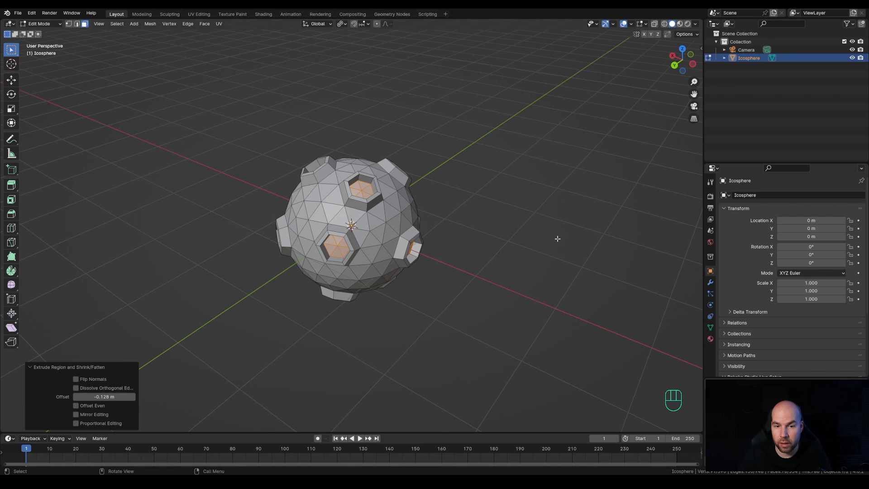
- Scale the recessed faces down to about 0.709 and return the pivot point to Median Point
{"action": "key", "text": "s"}
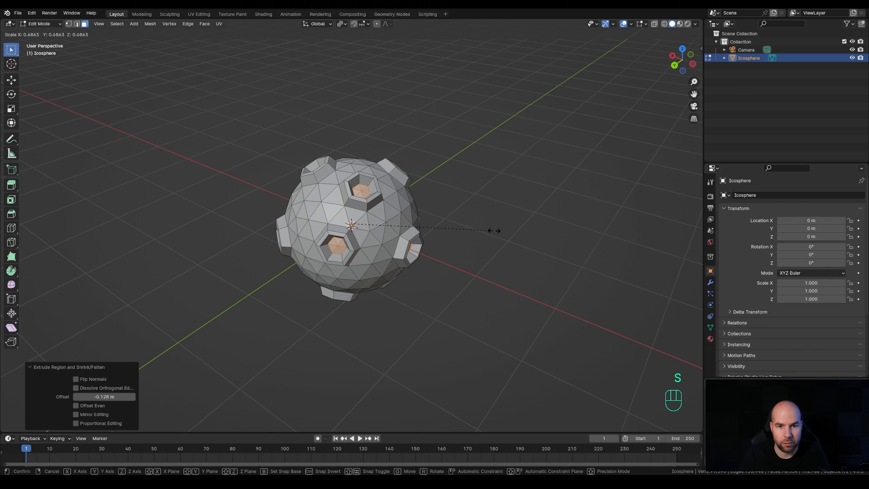
{"action": "left_click", "coordinate": [498, 232]}
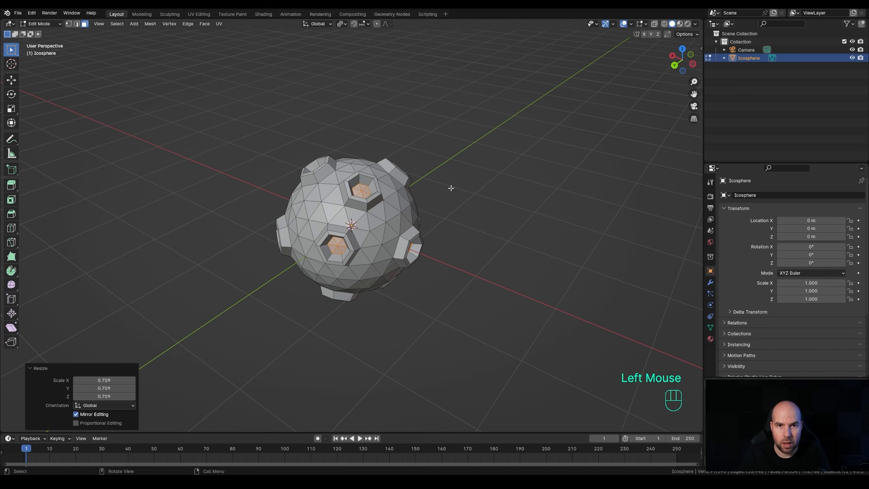
{"action": "left_click", "coordinate": [345, 27]}
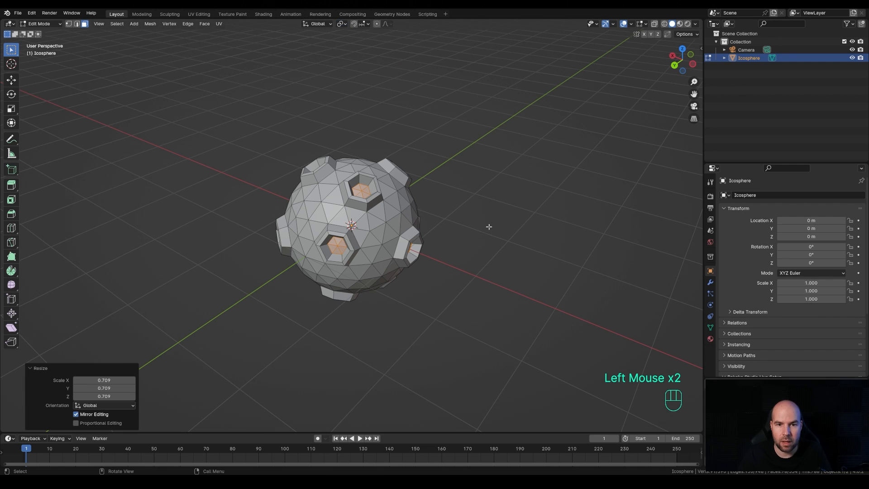
- Return to Object Mode, give the sphere a level 2 subdivision surface and shade it smooth
{"action": "key", "text": "Tab"}
{"action": "key", "text": "ctrl+2"}
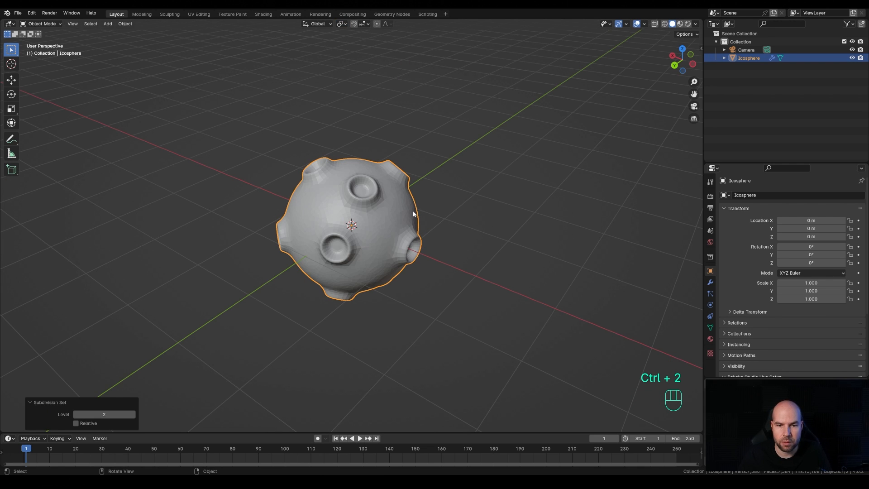
{"action": "right_click", "coordinate": [404, 200]}
{"action": "left_click", "coordinate": [394, 204]}
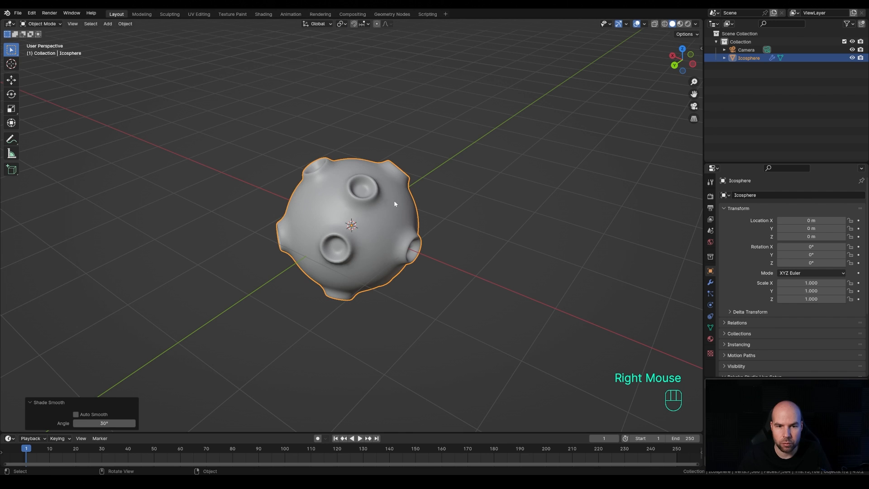
- From the right orthographic view, add a mesh circle with 12 vertices
{"action": "key", "text": "KP_3"}
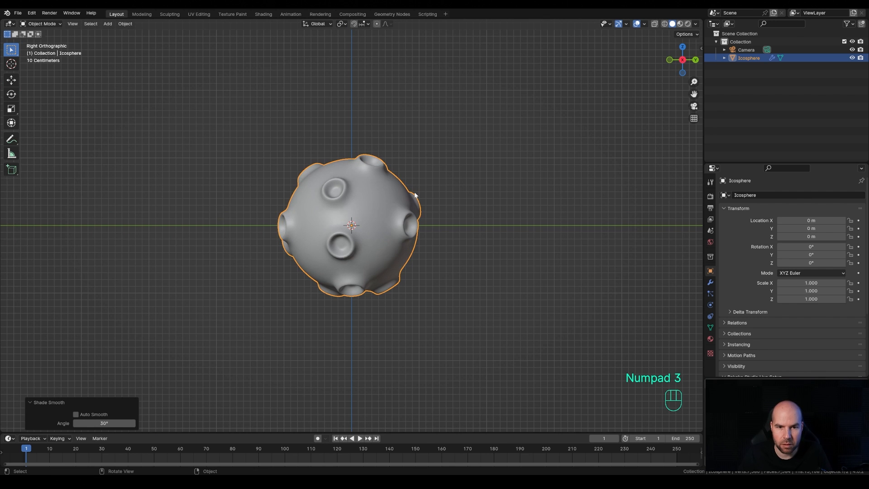
{"action": "middle_click_drag", "start_coordinate": [388, 147], "coordinate": [434, 228], "text": "shift"}
{"action": "scroll", "coordinate": [416, 192], "scroll_direction": "up", "scroll_amount": 1}
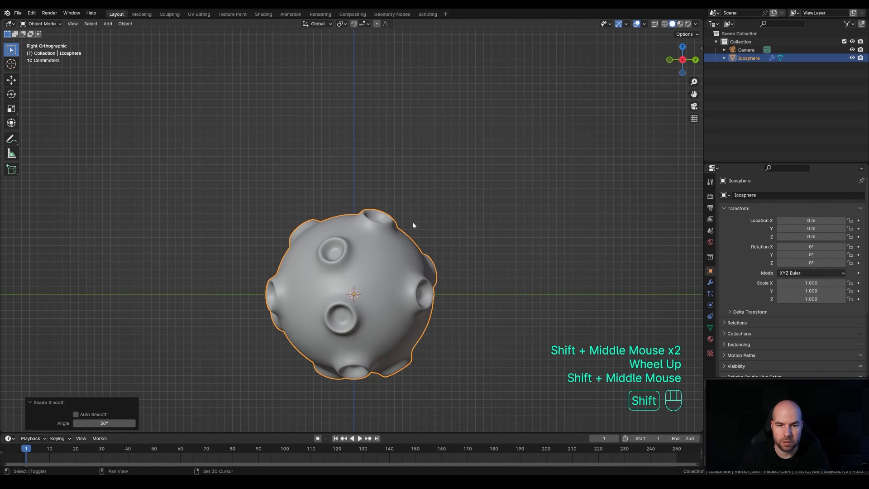
{"action": "key", "text": "shift+a"}
{"action": "mouse_move", "coordinate": [412, 222]}
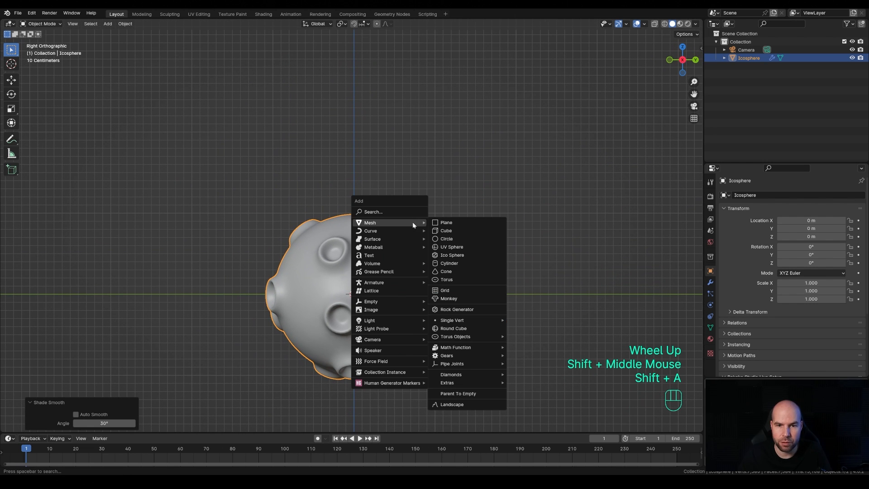
{"action": "left_click", "coordinate": [458, 239]}
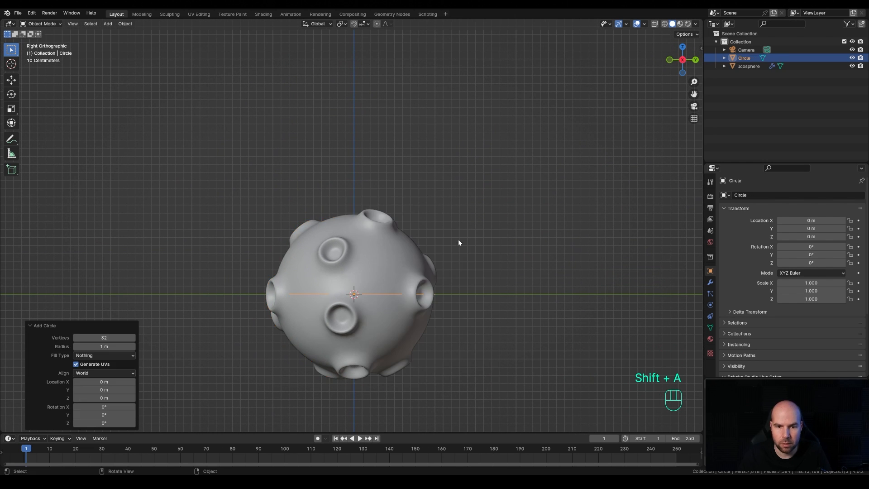
{"action": "left_click", "coordinate": [104, 337]}
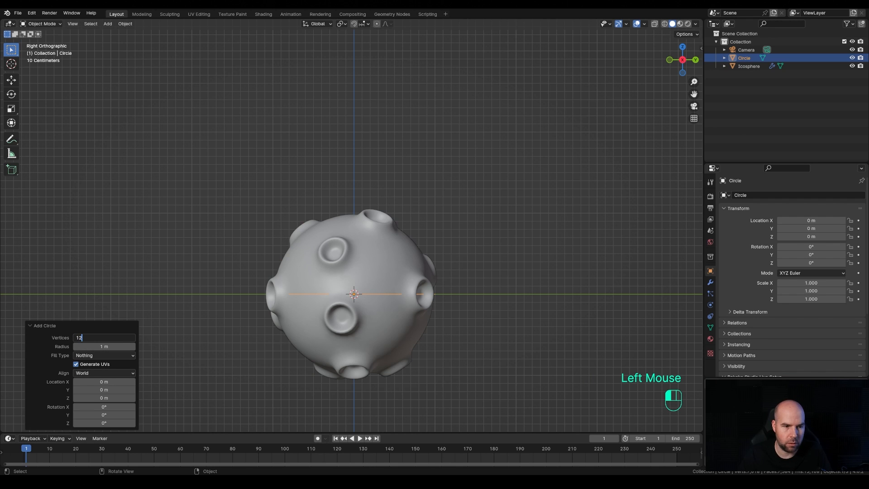
{"action": "type", "text": "12"}
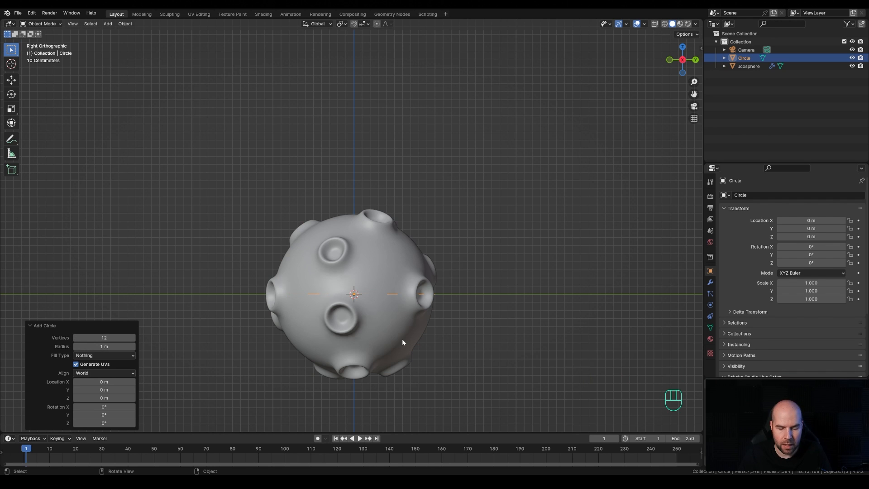
- Move the circle up along Z by about 2.07 m, above the sphere, and start editing its vertices
{"action": "type", "text": "gz"}
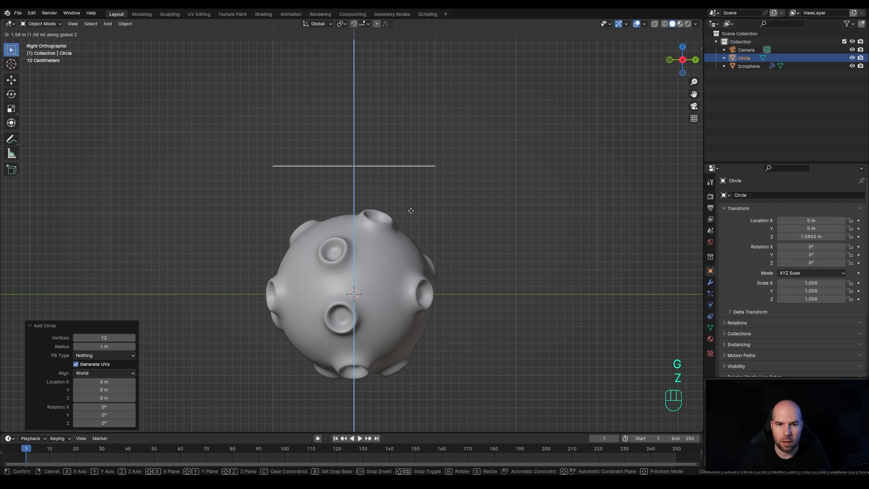
{"action": "left_click", "coordinate": [414, 170]}
{"action": "middle_click_drag", "start_coordinate": [425, 164], "coordinate": [438, 247], "text": "shift"}
{"action": "key", "text": "Tab"}
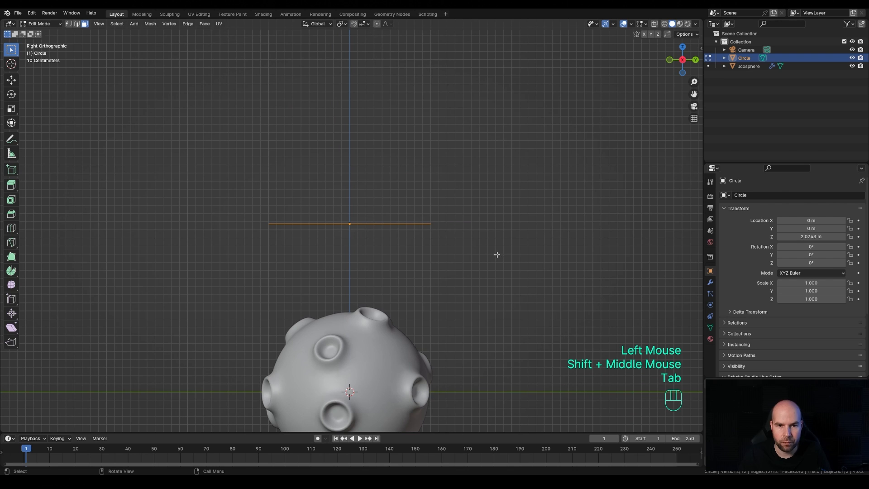
{"action": "left_click", "coordinate": [68, 23]}
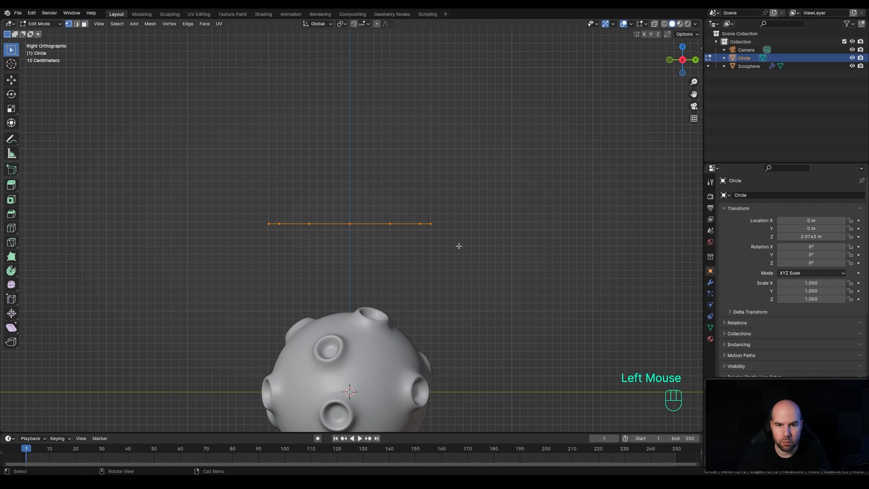
- Scale the whole circle down to about 0.275 in vertex selection mode
{"action": "key", "text": "1"}
{"action": "key", "text": "s"}
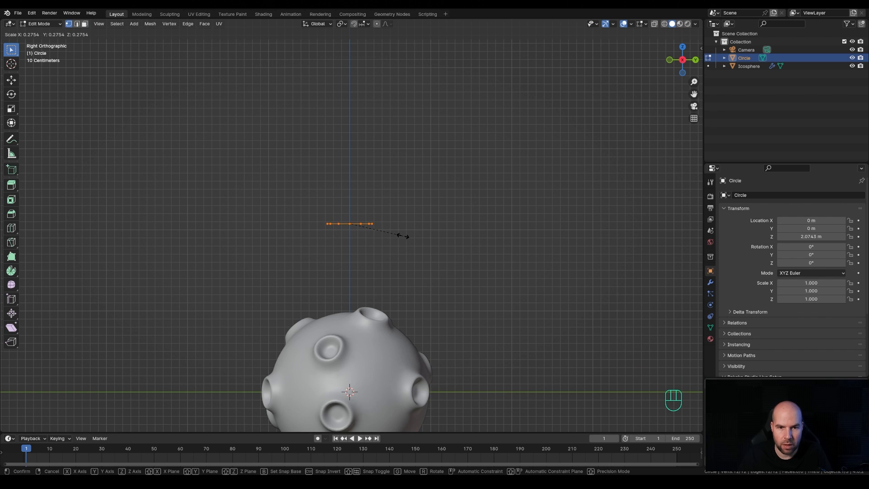
{"action": "left_click", "coordinate": [403, 235]}
- Extrude the circle down about 0.68 m along Z and taper its lower loop to about 0.455
{"action": "key", "text": "e"}
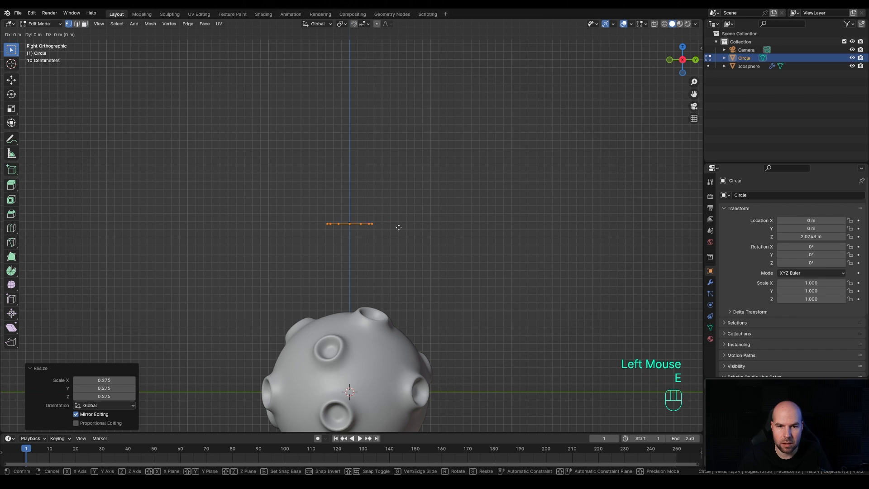
{"action": "key", "text": "z"}
{"action": "left_click", "coordinate": [408, 282]}
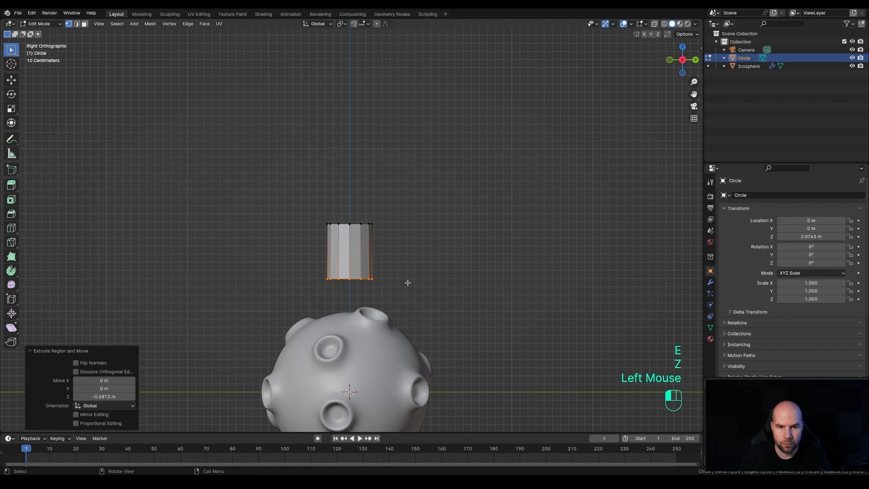
{"action": "key", "text": "s"}
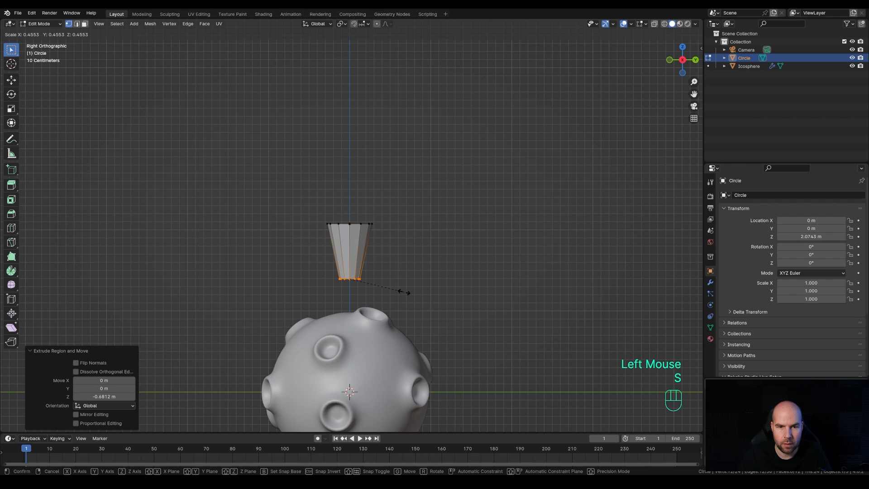
{"action": "left_click", "coordinate": [404, 291]}
- Extrude the upper edge loop upward along Z and scale it to about 0.106, forming a pointed nose
{"action": "left_click", "coordinate": [356, 223], "text": "alt"}
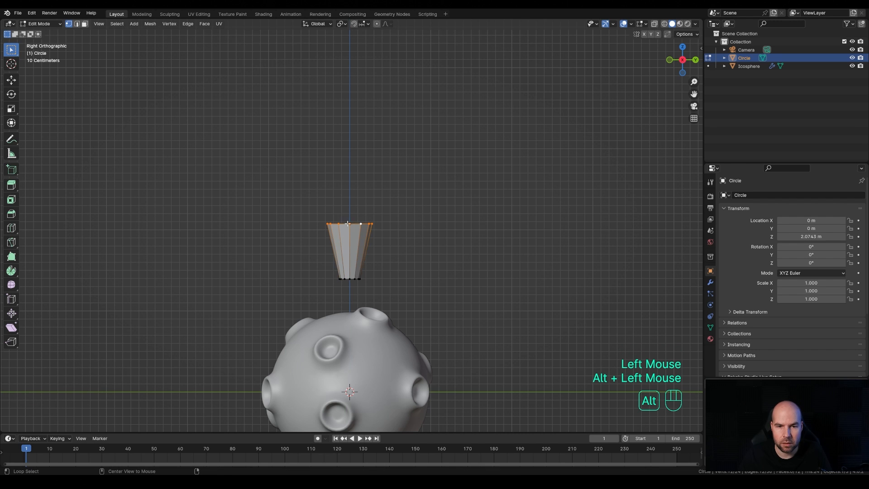
{"action": "key", "text": "e"}
{"action": "key", "text": "z"}
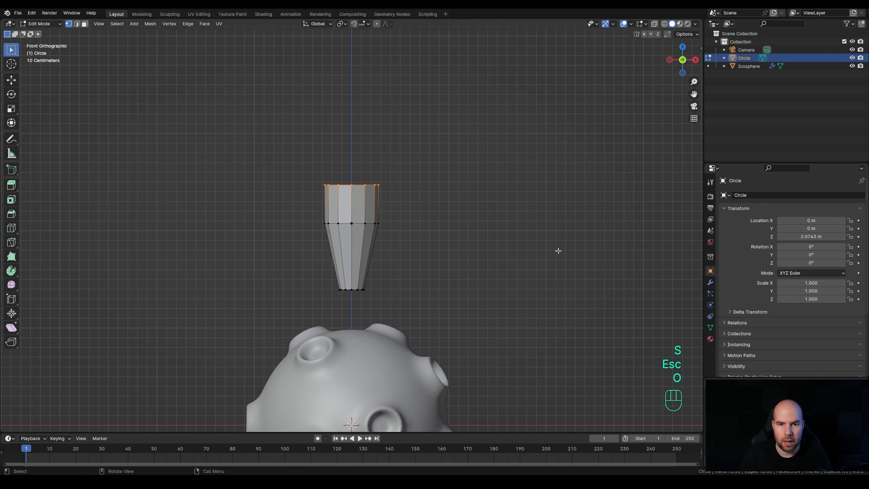
{"action": "key", "text": "s"}
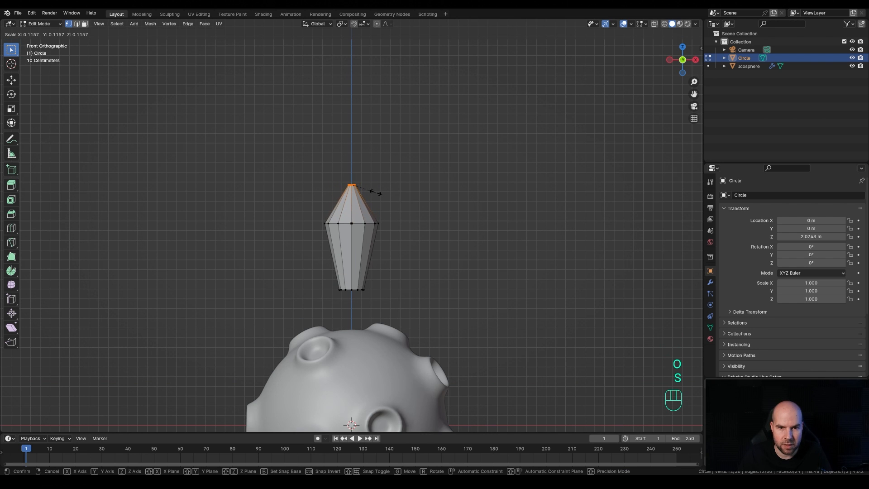
{"action": "left_click", "coordinate": [374, 191]}
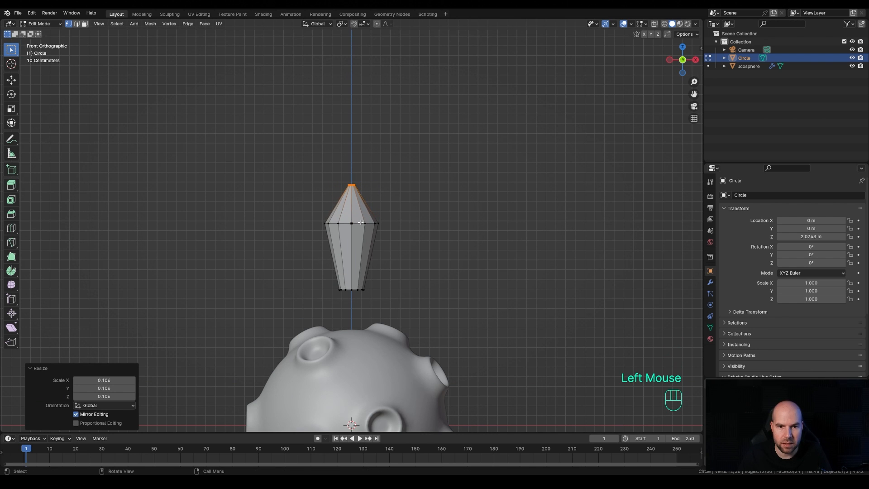
- Bevel the widest edge loop with 3 segments and a width of about 0.279 m to round the body
{"action": "left_click", "coordinate": [336, 210], "text": "alt"}
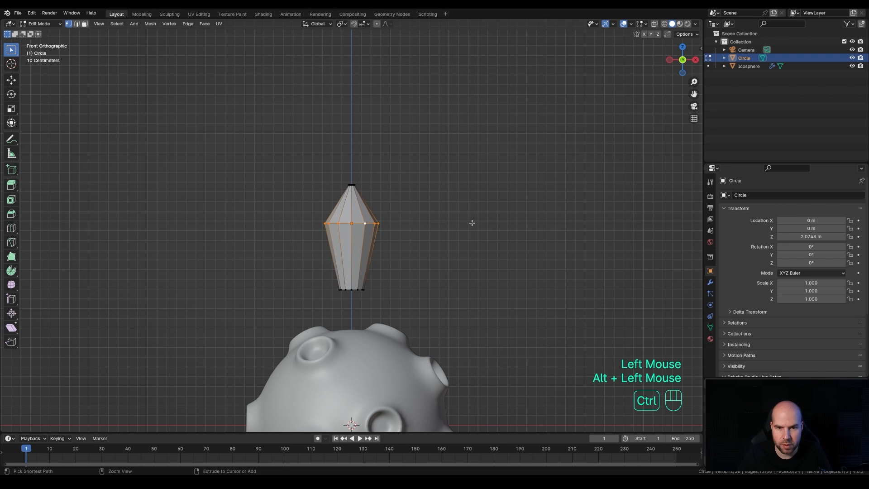
{"action": "key", "text": "ctrl+b"}
{"action": "scroll", "coordinate": [484, 224], "scroll_direction": "down", "scroll_amount": 2}
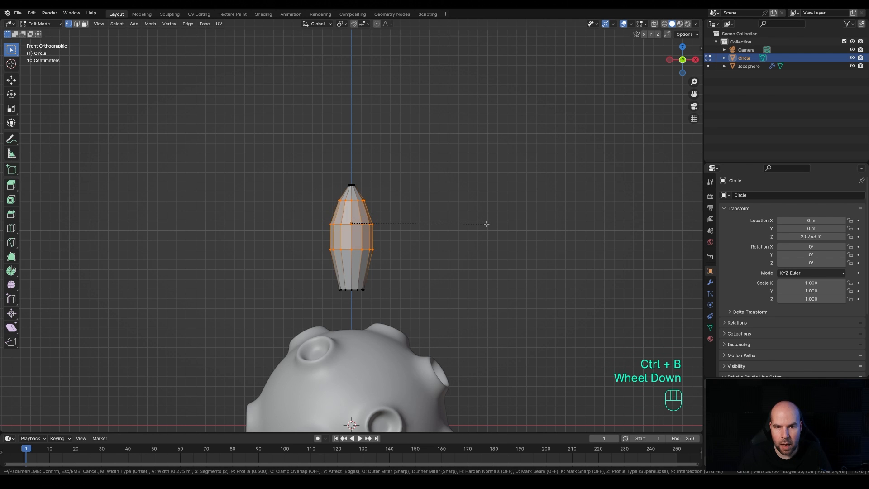
{"action": "scroll", "coordinate": [486, 223], "scroll_direction": "up", "scroll_amount": 2}
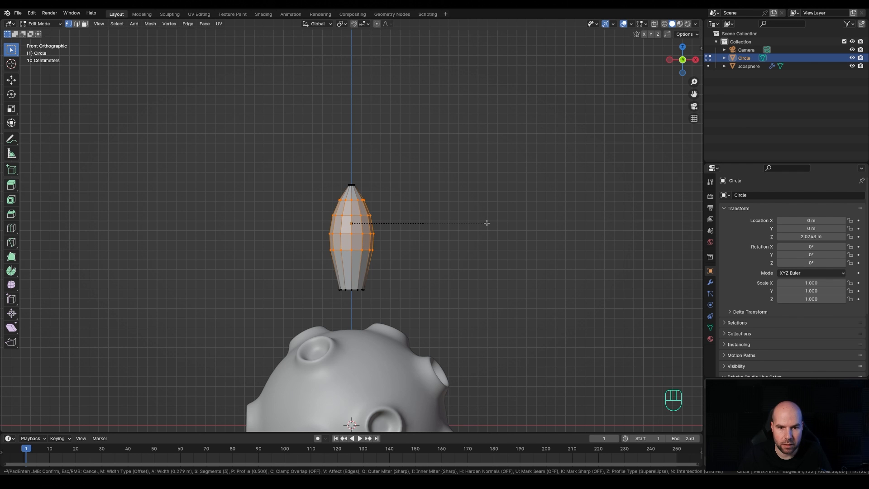
{"action": "left_click", "coordinate": [487, 222]}
- Merge the small ring of vertices at the nose into a single tip at its center
{"action": "middle_click_drag", "start_coordinate": [391, 221], "coordinate": [388, 196]}
{"action": "scroll", "coordinate": [307, 142], "scroll_direction": "up", "scroll_amount": 3}
{"action": "left_click_drag", "start_coordinate": [312, 132], "coordinate": [380, 151]}
{"action": "key", "text": "m"}
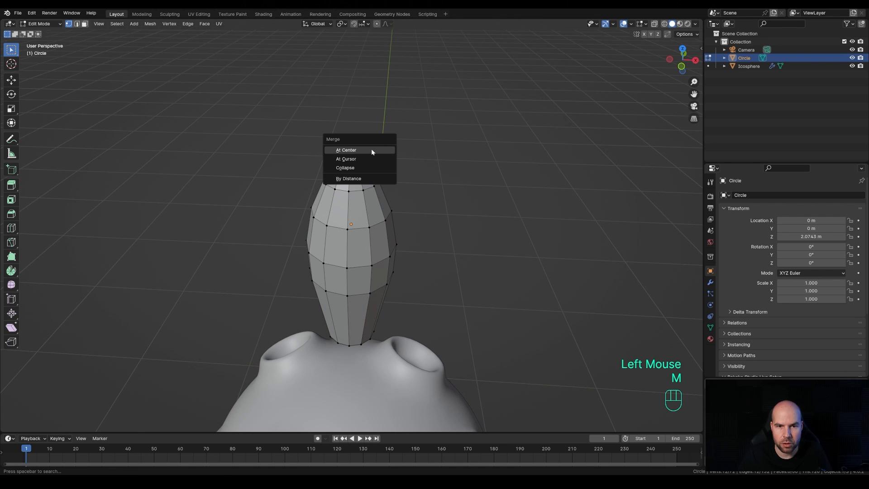
{"action": "left_click", "coordinate": [371, 149]}
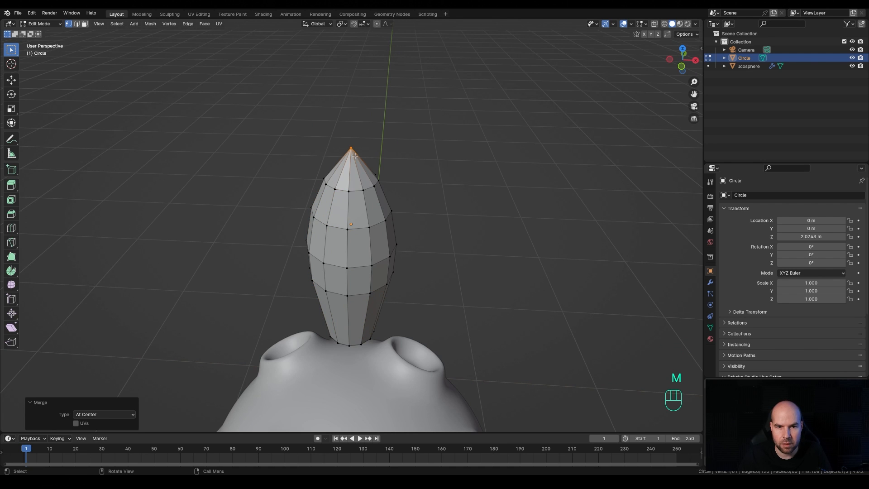
- Bevel the edge loop just below the tip with one segment and a width of about 0.047 m
{"action": "scroll", "coordinate": [363, 201], "scroll_direction": "down", "scroll_amount": 1}
{"action": "left_click", "coordinate": [363, 194], "text": "alt"}
{"action": "middle_click_drag", "start_coordinate": [444, 224], "coordinate": [446, 203]}
{"action": "key", "text": "ctrl+b"}
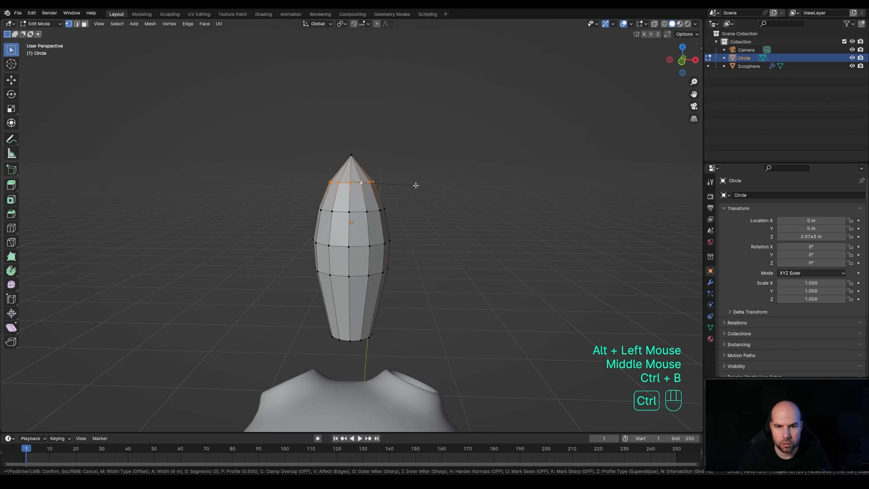
{"action": "scroll", "coordinate": [418, 185], "scroll_direction": "down", "scroll_amount": 3}
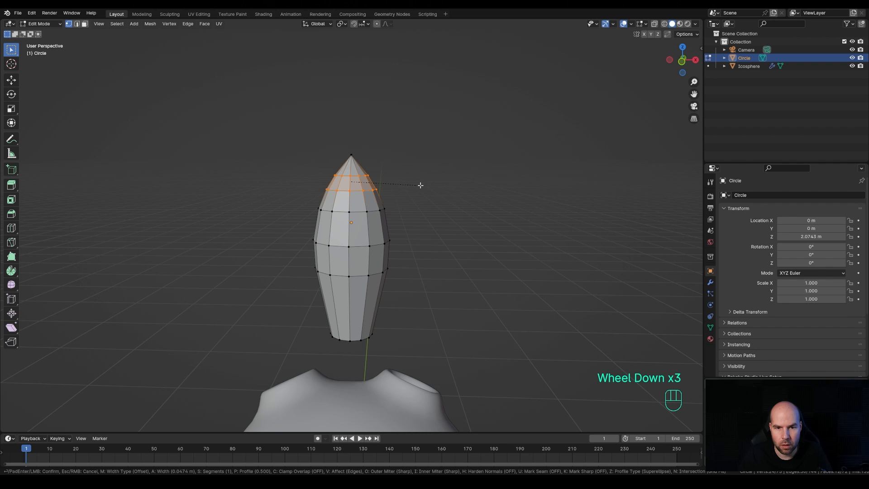
{"action": "left_click", "coordinate": [420, 185]}
- Fill the body's open lower loop with a face and duplicate that face about 0.003 m lower along Z
{"action": "middle_click_drag", "start_coordinate": [407, 324], "coordinate": [396, 222], "text": "shift"}
{"action": "left_click", "coordinate": [345, 233], "text": "alt"}
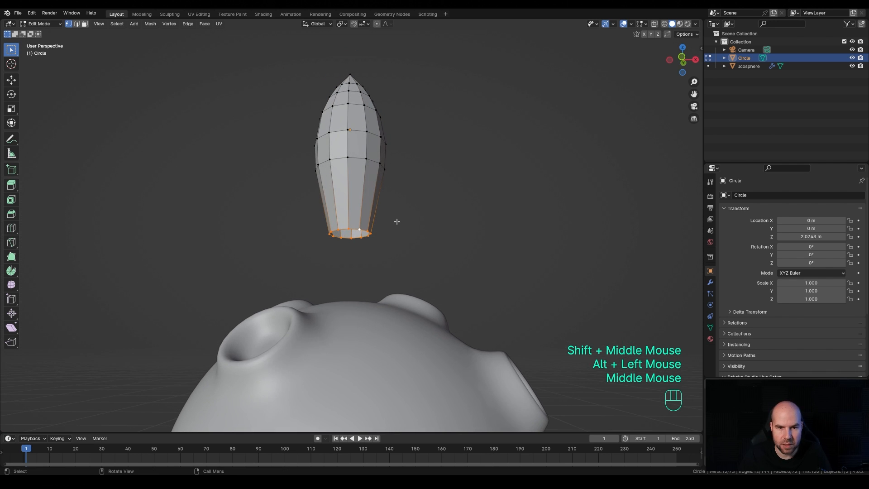
{"action": "key", "text": "f"}
{"action": "key", "text": "shift+d"}
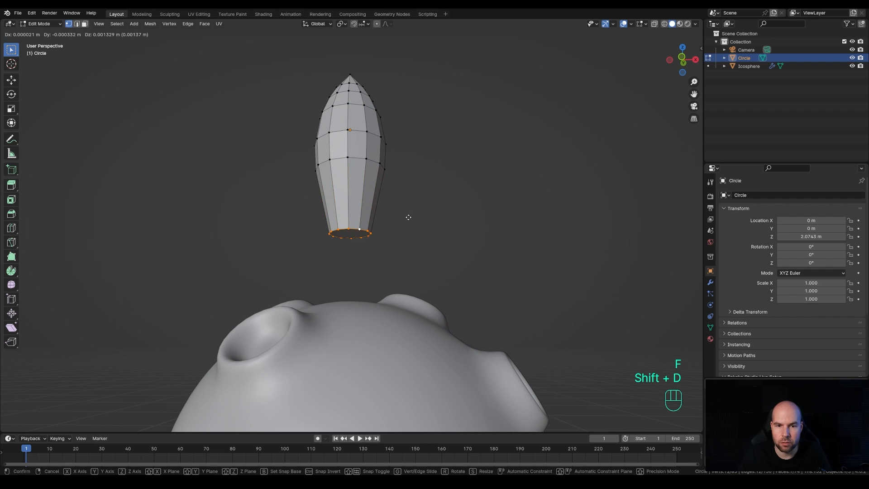
{"action": "key", "text": "z"}
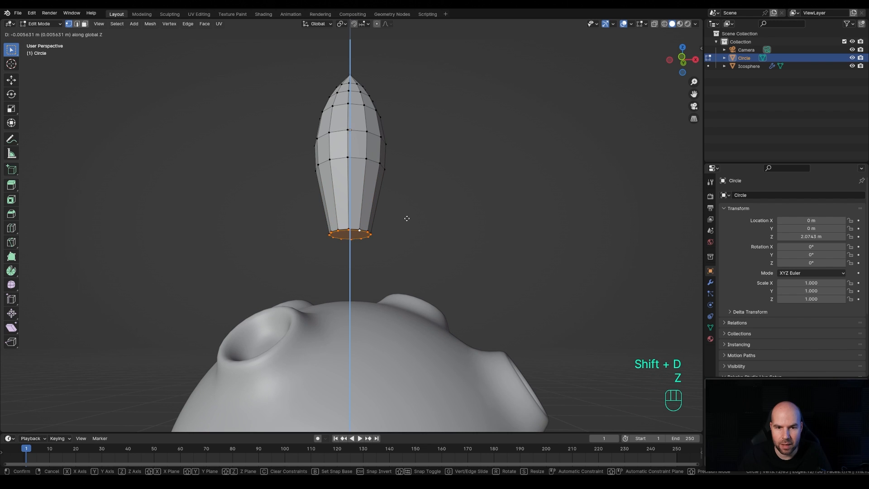
{"action": "left_click", "coordinate": [406, 217]}
- Extrude the duplicated face about 0.183 m downward and scale its end down into a tapered nozzle
{"action": "key", "text": "e"}
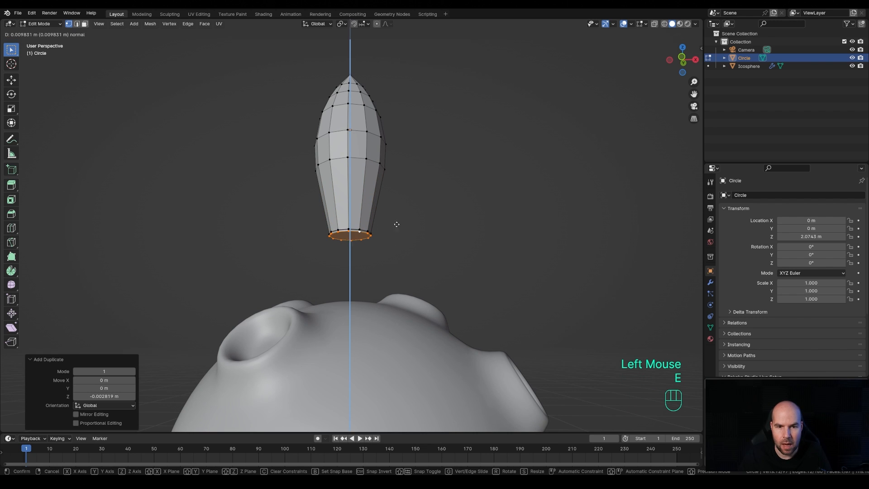
{"action": "left_click", "coordinate": [411, 250]}
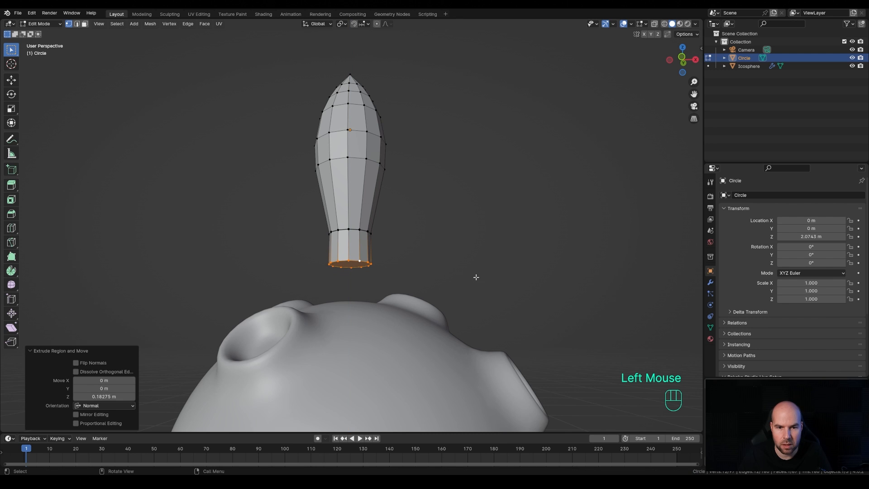
{"action": "key", "text": "s"}
- Undo the last six edits, going back to the tapered nozzle with its end face selected
{"action": "key", "text": "ctrl+z"}
{"action": "key", "text": "ctrl+z"}
{"action": "key", "text": "ctrl+z"}
{"action": "key", "text": "ctrl+z"}
{"action": "key", "text": "ctrl+z"}
{"action": "key", "text": "ctrl+z"}
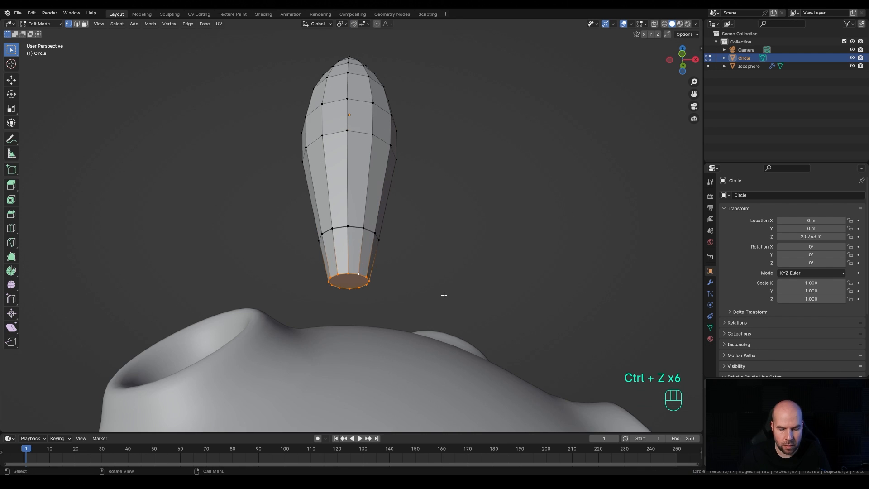
- Inset the nozzle's end face about 0.035 m and extrude it about 0.136 m into the nozzle
{"action": "key", "text": "i"}
{"action": "left_click", "coordinate": [440, 293]}
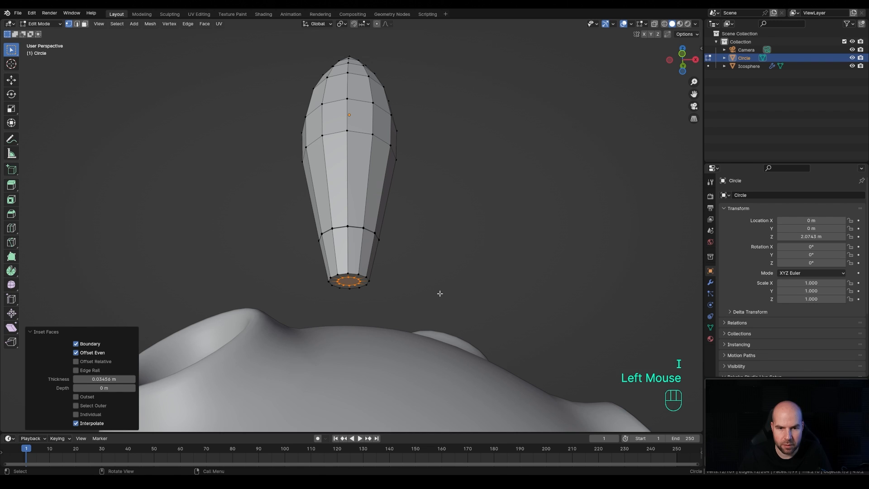
{"action": "key", "text": "e"}
{"action": "left_click", "coordinate": [494, 202]}
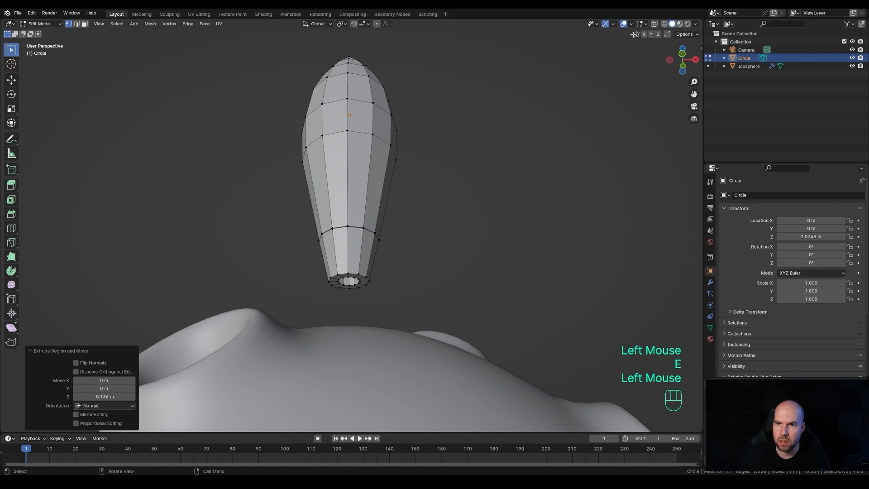
- Turn on X-ray display and bring the upper body and nose cone into close view
{"action": "left_click", "coordinate": [654, 24]}
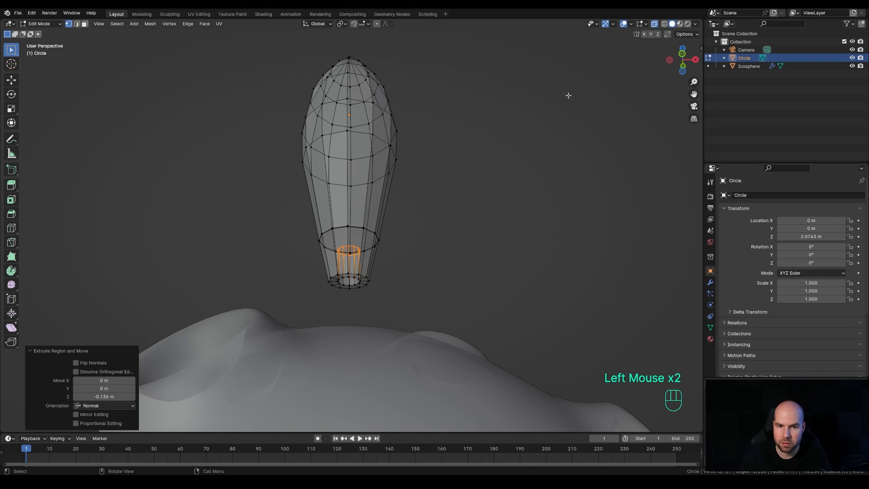
{"action": "middle_click_drag", "start_coordinate": [419, 213], "coordinate": [413, 237]}
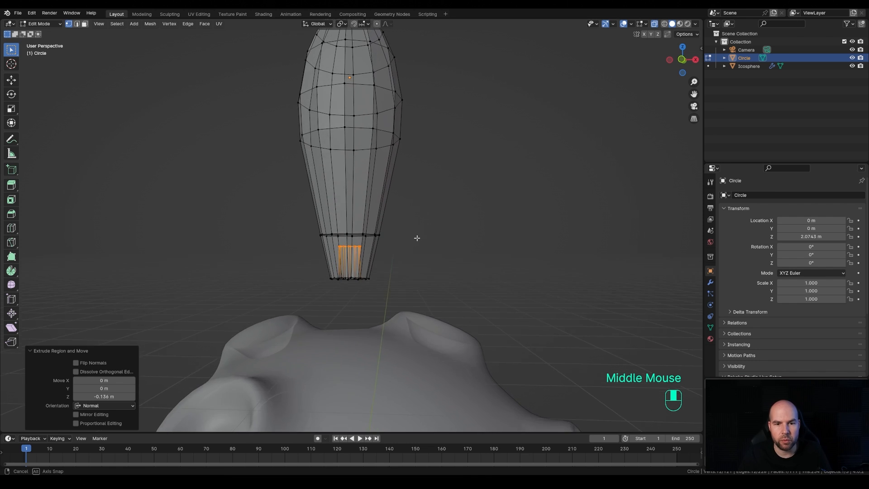
{"action": "scroll", "coordinate": [419, 199], "scroll_direction": "down", "scroll_amount": 2}
{"action": "middle_click_drag", "start_coordinate": [423, 159], "coordinate": [384, 215], "text": "shift"}
{"action": "scroll", "coordinate": [372, 219], "scroll_direction": "up", "scroll_amount": 2}
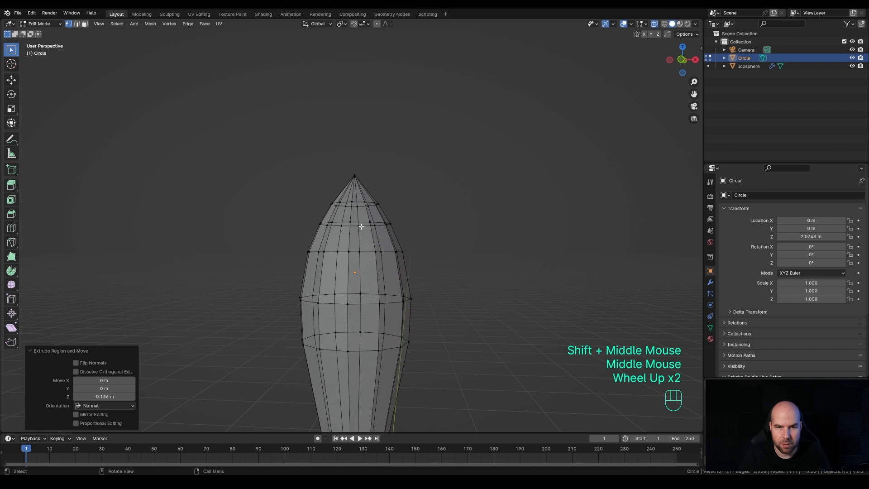
- Rip the mesh along the second edge loop below the tip, leaving the separated vertices in place
{"action": "left_click", "coordinate": [349, 226]}
{"action": "left_click", "coordinate": [365, 221], "text": "alt"}
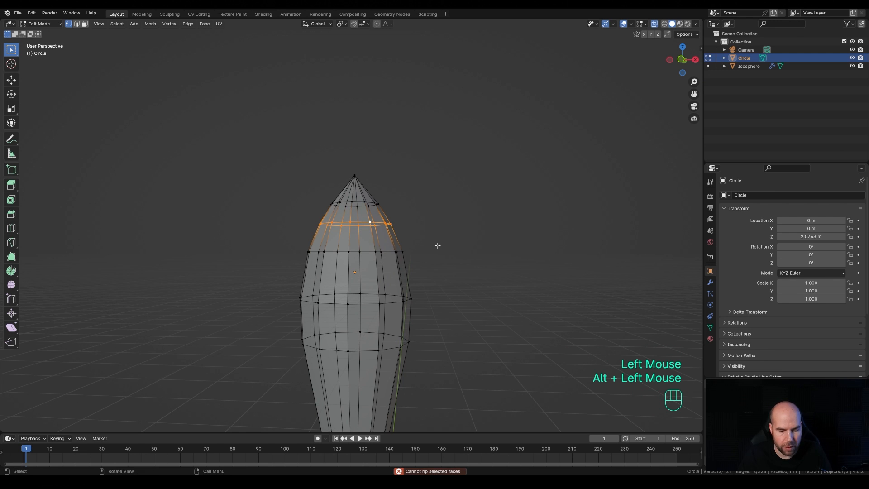
{"action": "key", "text": "v"}
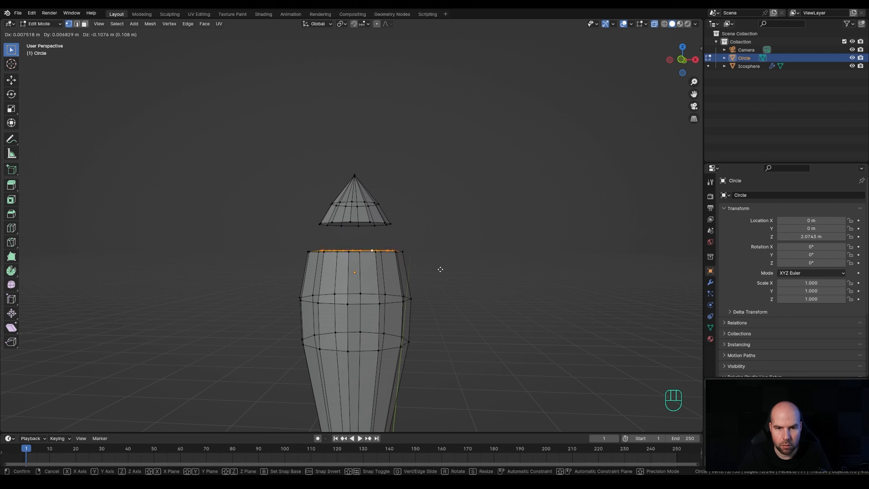
{"action": "right_click", "coordinate": [450, 244]}
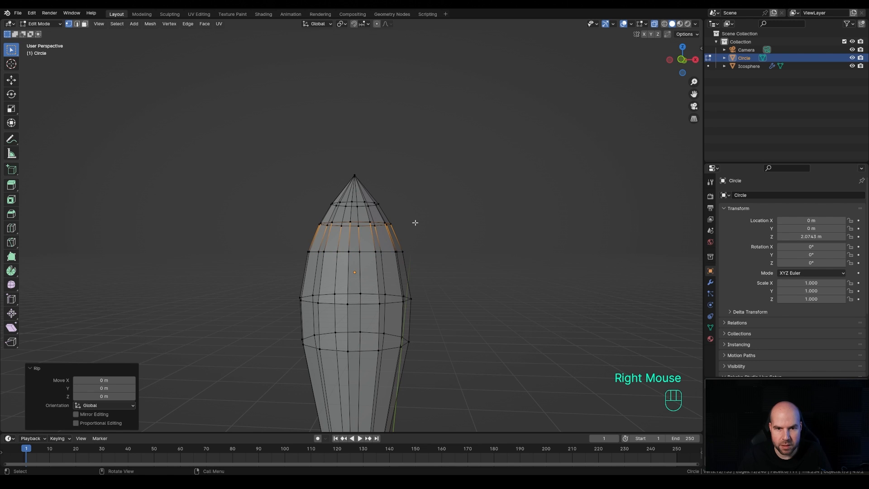
- Fill both ripped loops with faces, lowering the body's upper loop about 0.0036 m along Z
{"action": "key", "text": "f"}
{"action": "key", "text": "g"}
{"action": "key", "text": "z"}
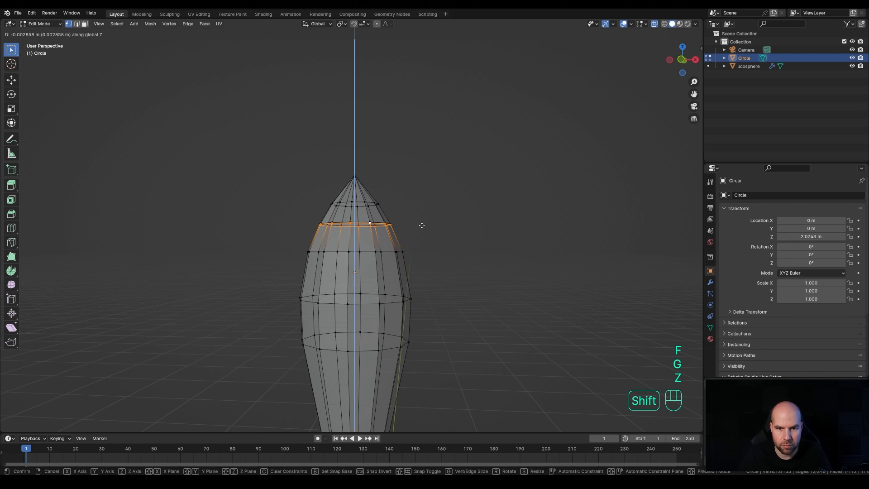
{"action": "left_click", "coordinate": [421, 227], "text": "shift"}
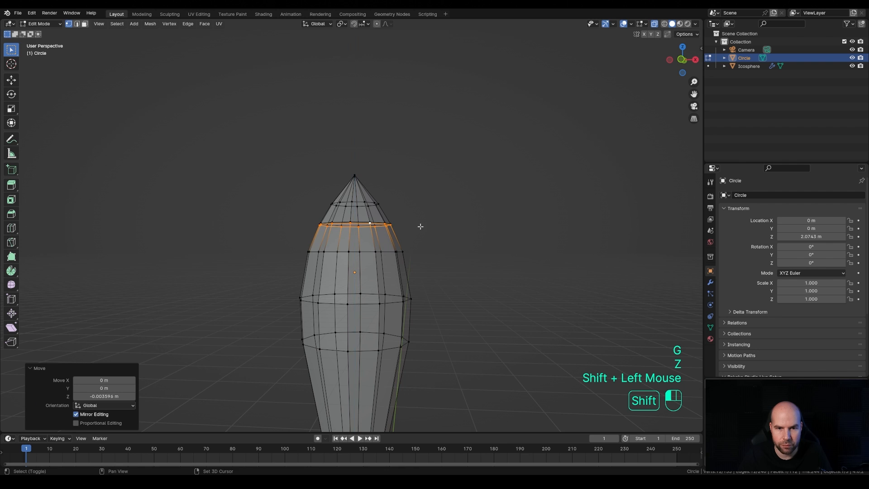
{"action": "left_click", "coordinate": [352, 220], "text": "alt"}
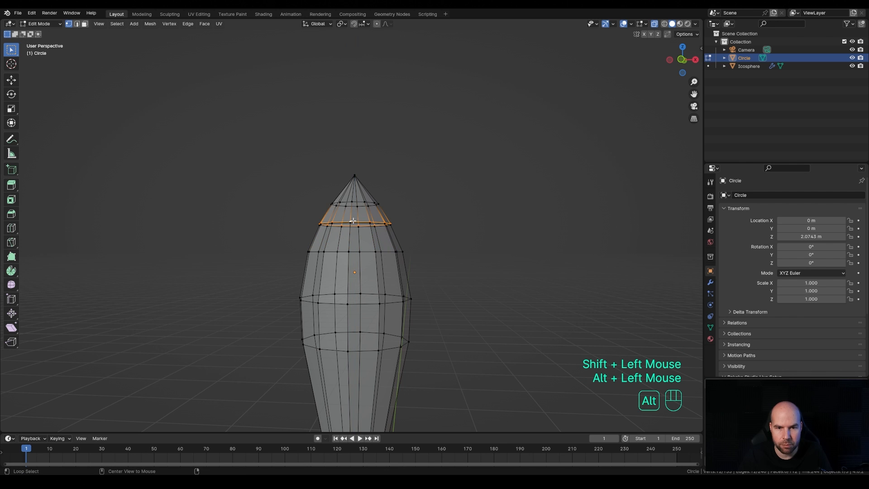
{"action": "key", "text": "f"}
- Select the entire rocket mesh and recalculate its normals to face outside
{"action": "middle_click_drag", "start_coordinate": [442, 281], "coordinate": [414, 208], "text": "shift"}
{"action": "scroll", "coordinate": [396, 190], "scroll_direction": "down", "scroll_amount": 2}
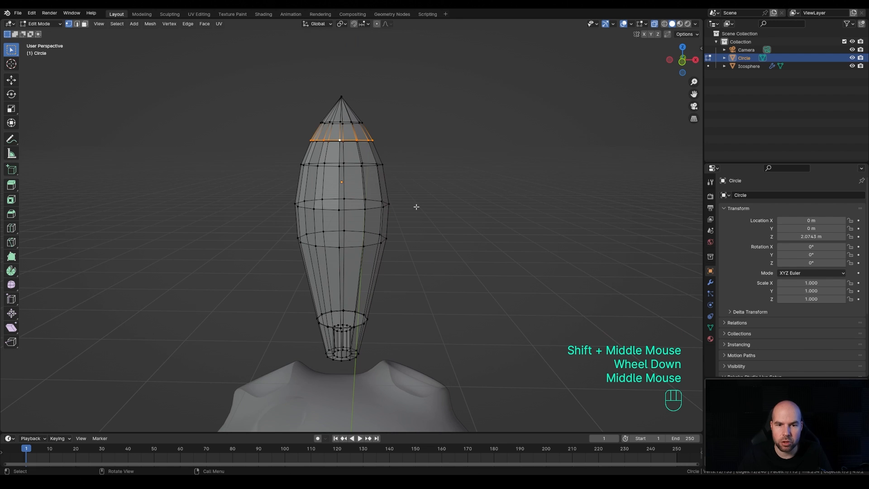
{"action": "key", "text": "a"}
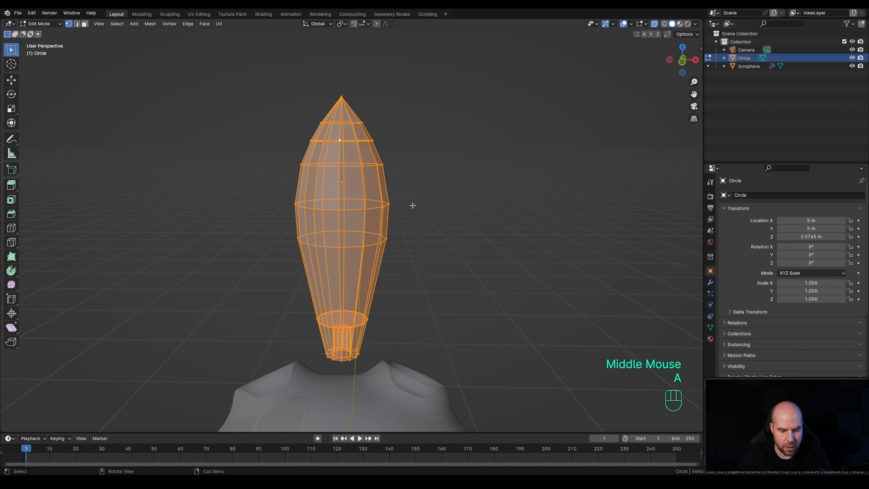
{"action": "key", "text": "shift+n"}
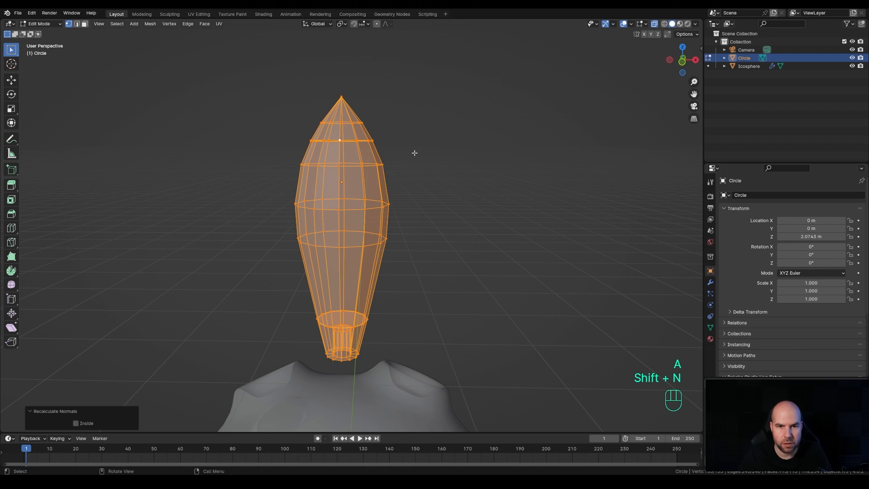
- Return to Object Mode and turn off X-ray display
{"action": "middle_click_drag", "start_coordinate": [414, 153], "coordinate": [414, 270]}
{"action": "key", "text": "Tab"}
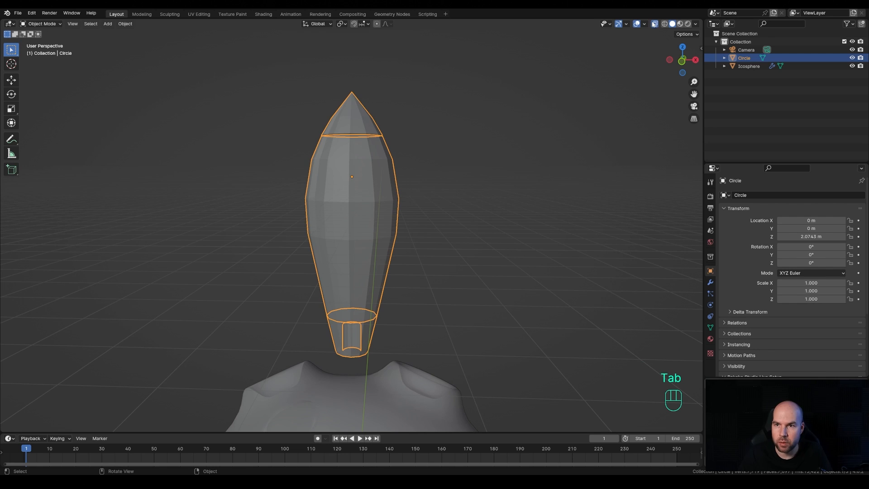
{"action": "left_click", "coordinate": [654, 23]}
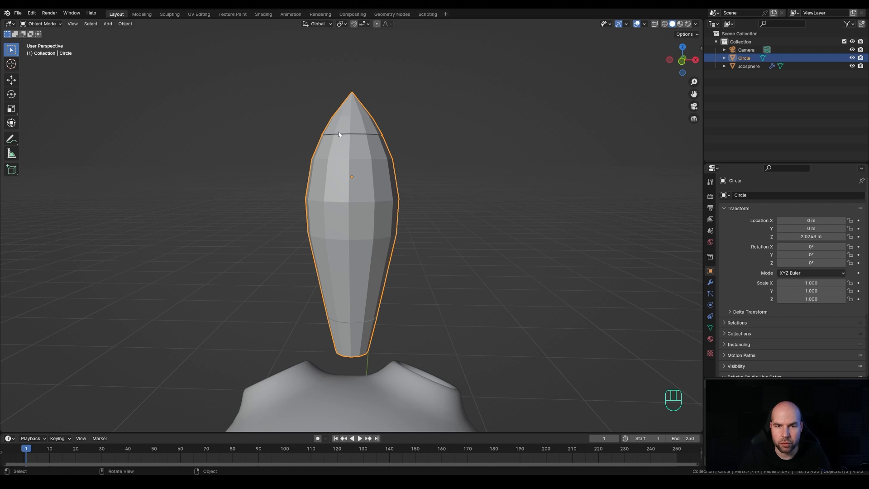
- Add a Bevel modifier to the rocket with an amount of 0.01 m and 2 segments
{"action": "left_click", "coordinate": [710, 282]}
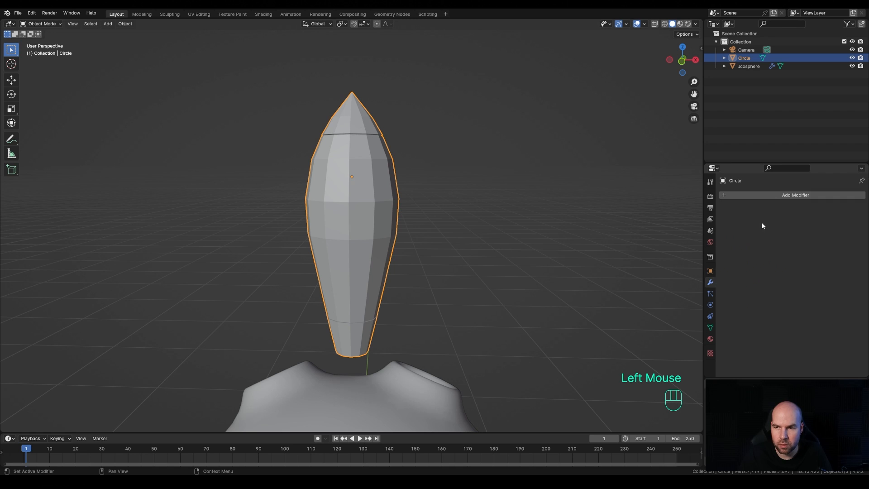
{"action": "left_click", "coordinate": [775, 196]}
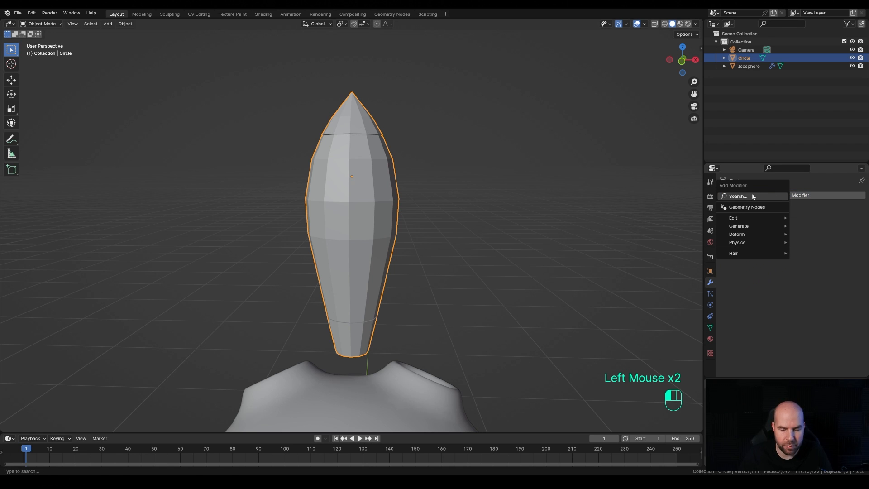
{"action": "type", "text": "b"}
{"action": "key", "text": "Return"}
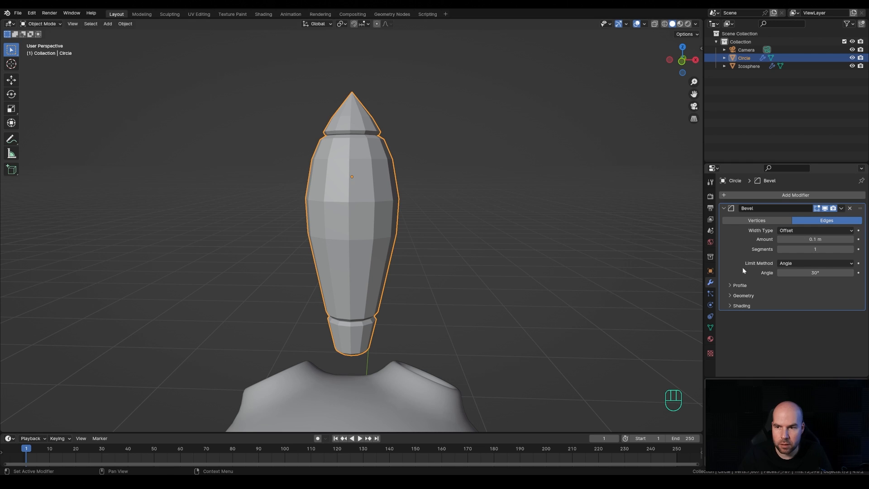
{"action": "middle_click_drag", "start_coordinate": [416, 151], "coordinate": [333, 149], "text": "shift"}
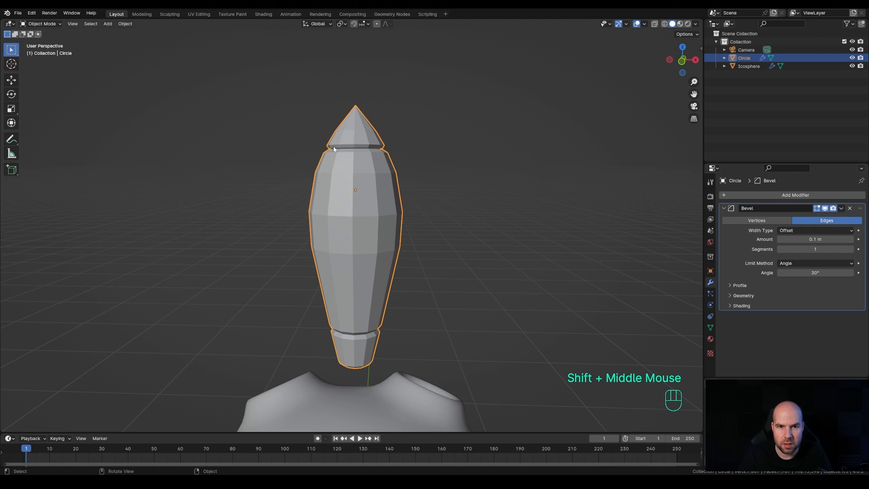
{"action": "middle_click_drag", "start_coordinate": [458, 300], "coordinate": [460, 246]}
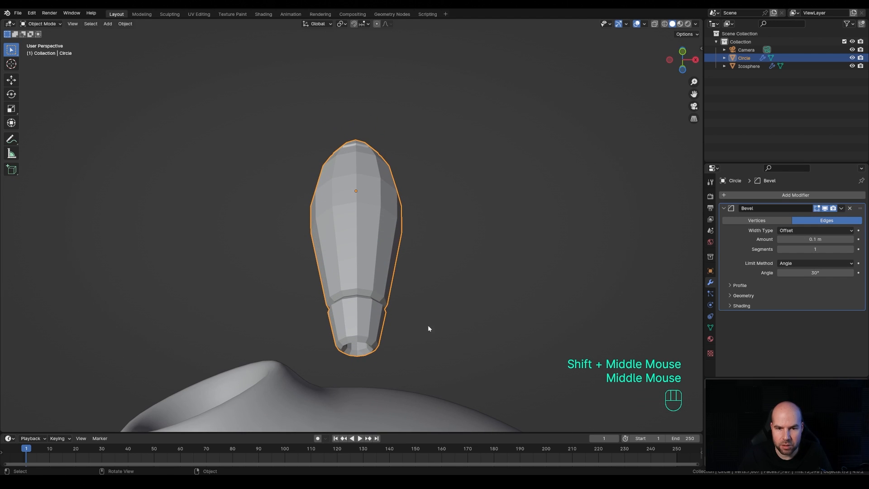
{"action": "left_click", "coordinate": [851, 249]}
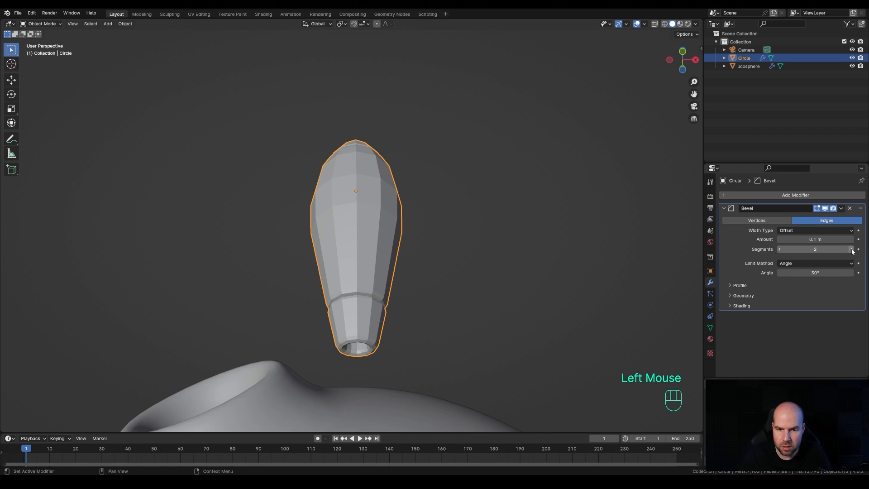
{"action": "left_click_drag", "start_coordinate": [842, 240], "coordinate": [828, 239], "text": "shift"}
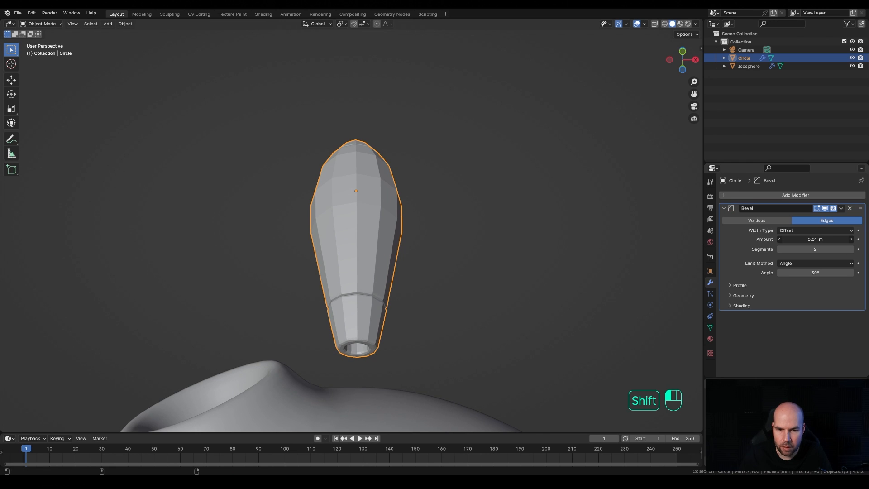
{"action": "middle_click_drag", "start_coordinate": [368, 297], "coordinate": [341, 203]}
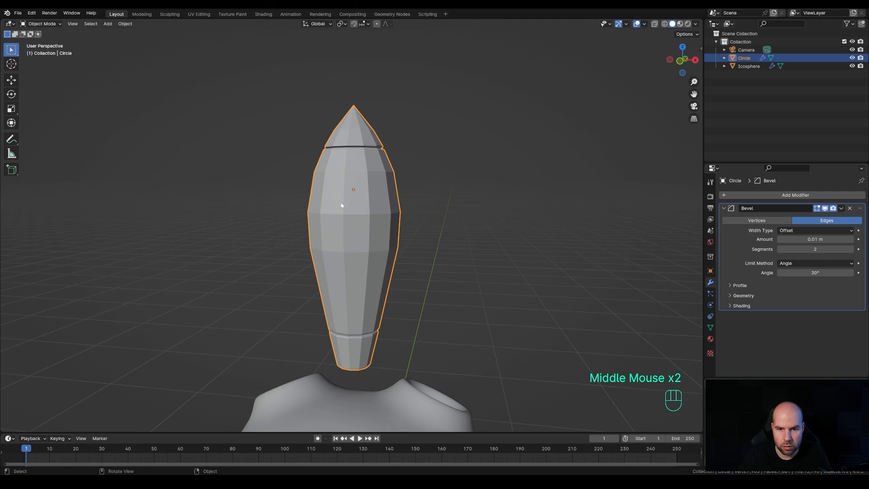
- Add a Subdivision Surface modifier to the rocket below the Bevel modifier
{"action": "left_click", "coordinate": [766, 195]}
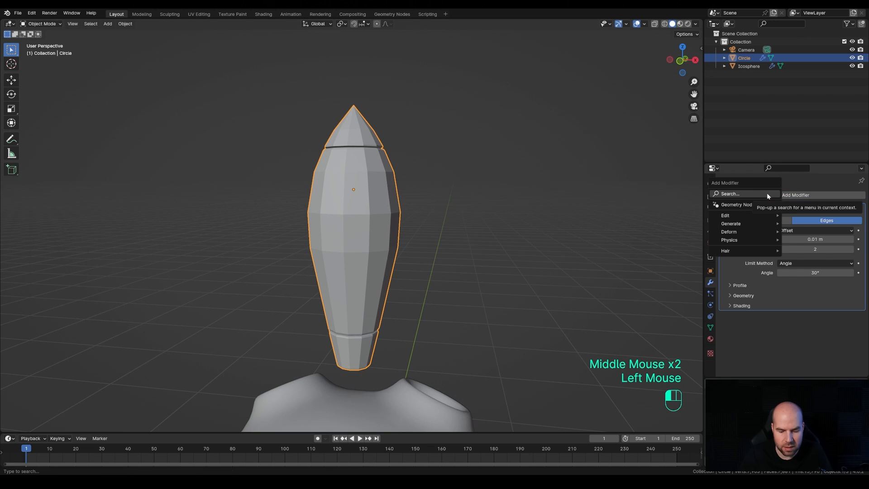
{"action": "type", "text": "sub"}
{"action": "key", "text": "Return"}
{"action": "middle_click_drag", "start_coordinate": [344, 332], "coordinate": [358, 335]}
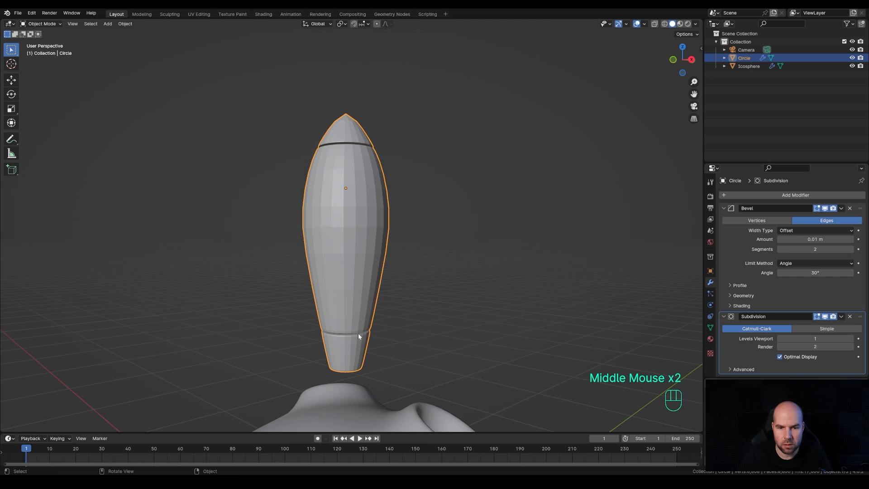
{"action": "middle_click_drag", "start_coordinate": [439, 171], "coordinate": [425, 183]}
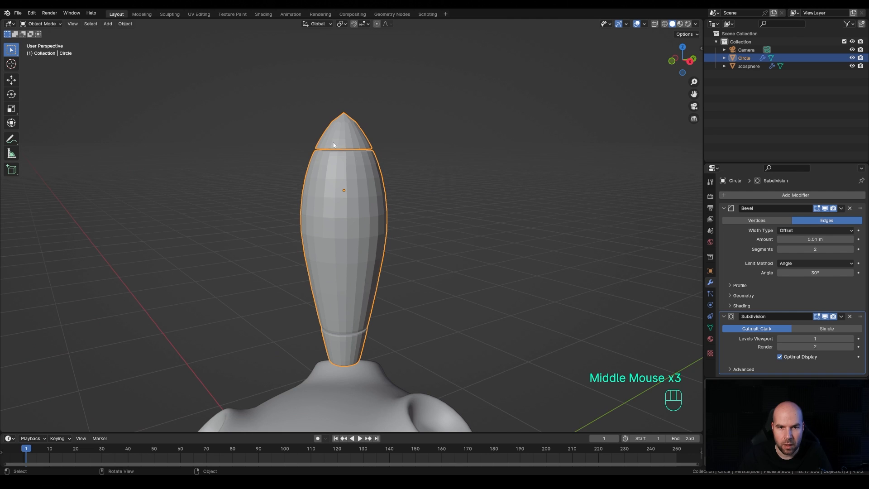
{"action": "middle_click_drag", "start_coordinate": [359, 253], "coordinate": [394, 250]}
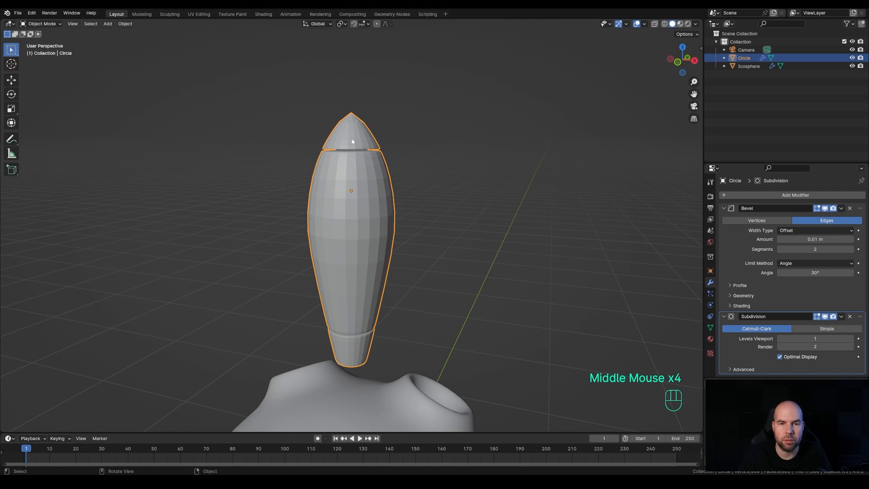
- Select only the linked nose cone mesh and lower it about 0.0053 m along Z to narrow the gap to the body
{"action": "key", "text": "Tab"}
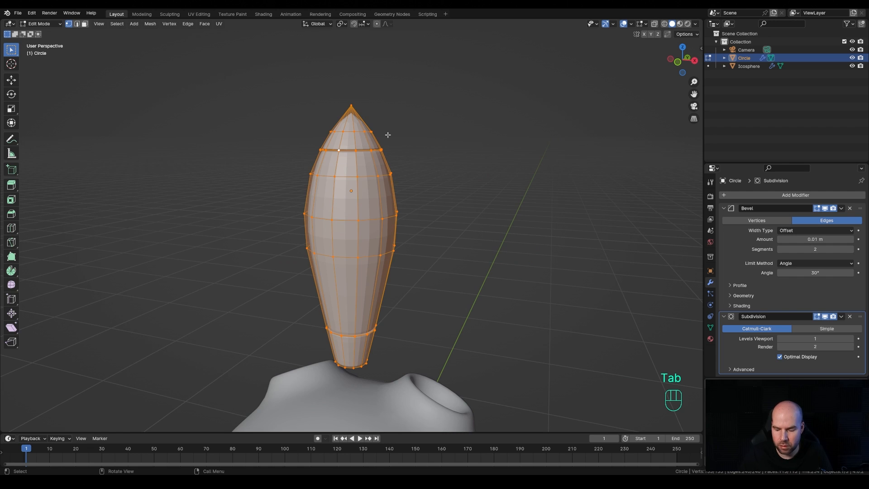
{"action": "key", "text": "KP_1"}
{"action": "key", "text": "KP_3"}
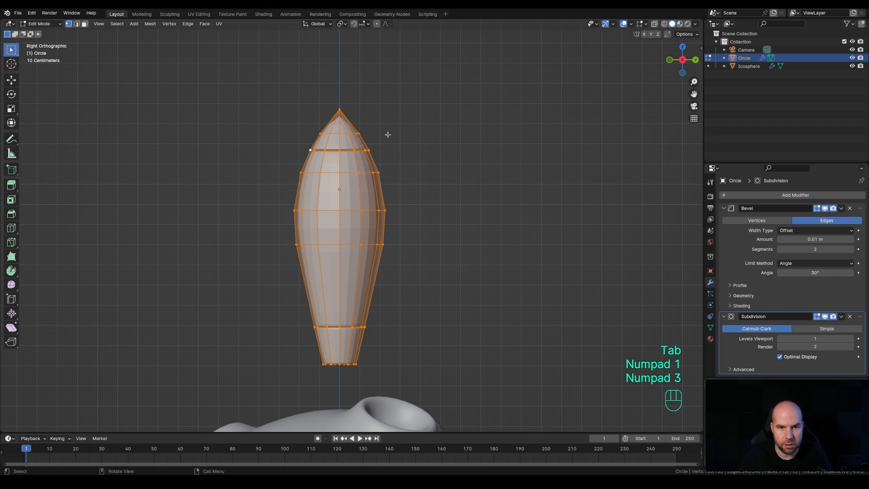
{"action": "left_click", "coordinate": [339, 113]}
{"action": "left_click", "coordinate": [339, 113]}
{"action": "key", "text": "ctrl+z"}
{"action": "key", "text": "ctrl+z"}
{"action": "left_click", "coordinate": [319, 158]}
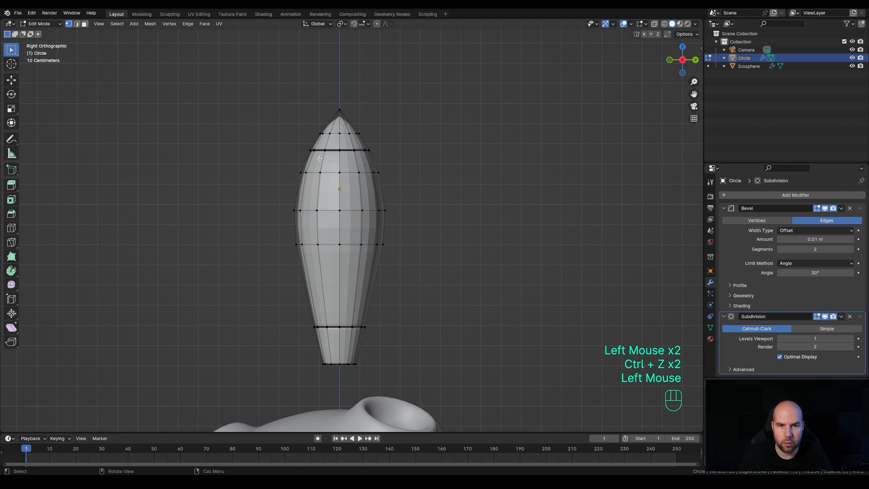
{"action": "key", "text": "l"}
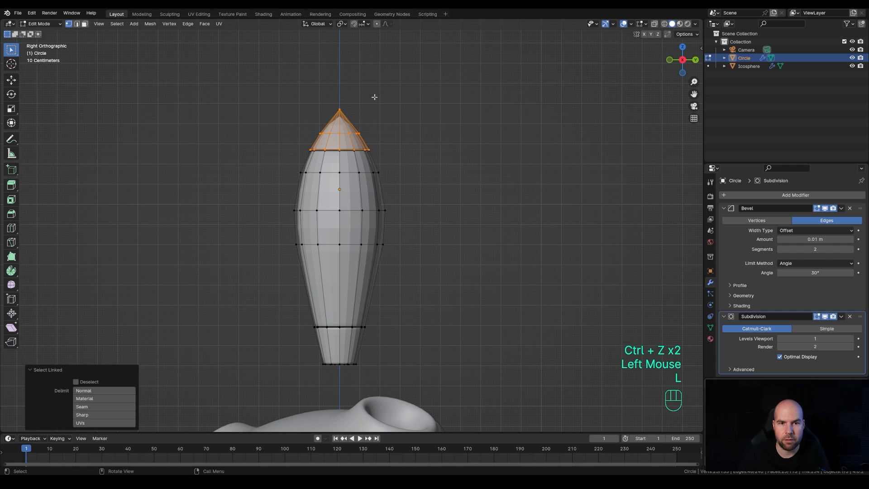
{"action": "scroll", "coordinate": [362, 83], "scroll_direction": "up", "scroll_amount": 3}
{"action": "middle_click_drag", "start_coordinate": [362, 84], "coordinate": [343, 149], "text": "shift"}
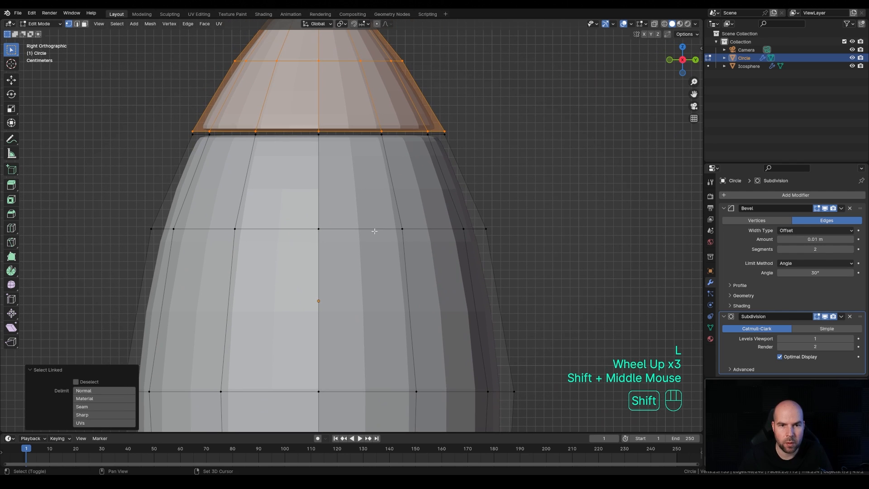
{"action": "key", "text": "g"}
{"action": "key", "text": "z"}
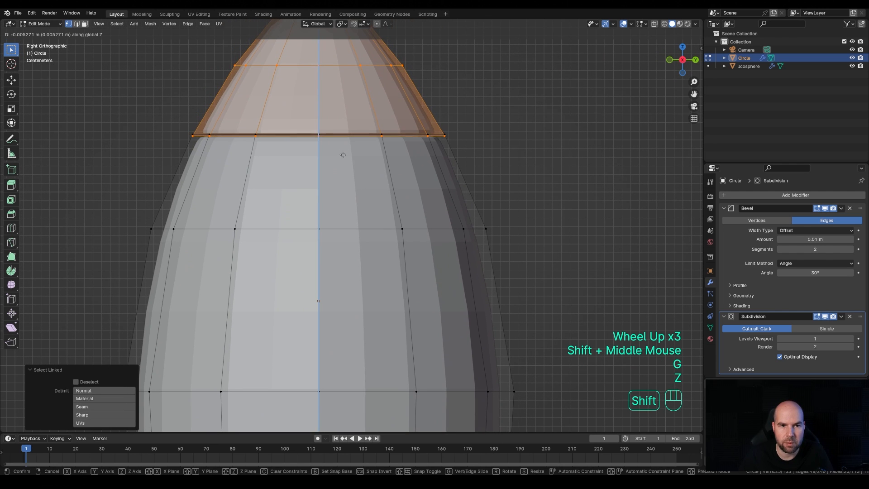
{"action": "left_click", "coordinate": [343, 152], "text": "shift"}
- Select the linked nozzle mesh and raise it about 0.0054 m along Z toward the body
{"action": "scroll", "coordinate": [407, 233], "scroll_direction": "down", "scroll_amount": 4}
{"action": "middle_click_drag", "start_coordinate": [408, 234], "coordinate": [417, 77], "text": "shift"}
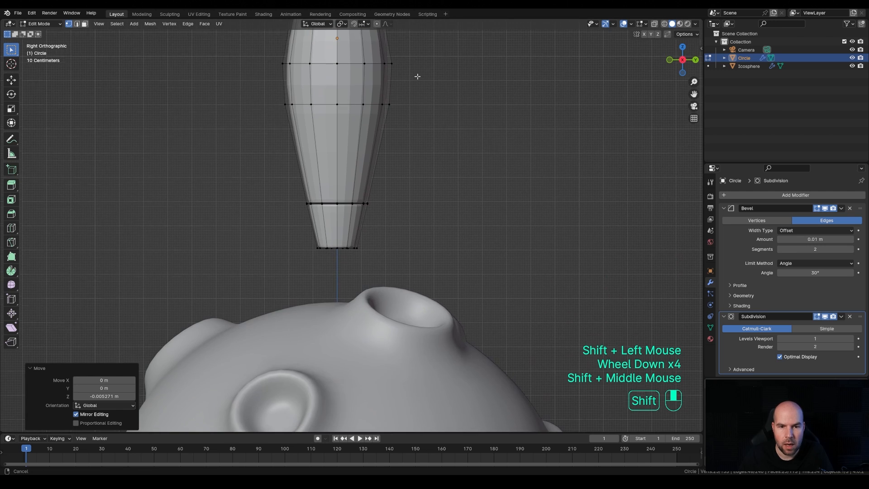
{"action": "scroll", "coordinate": [338, 201], "scroll_direction": "up", "scroll_amount": 4}
{"action": "left_click", "coordinate": [341, 284]}
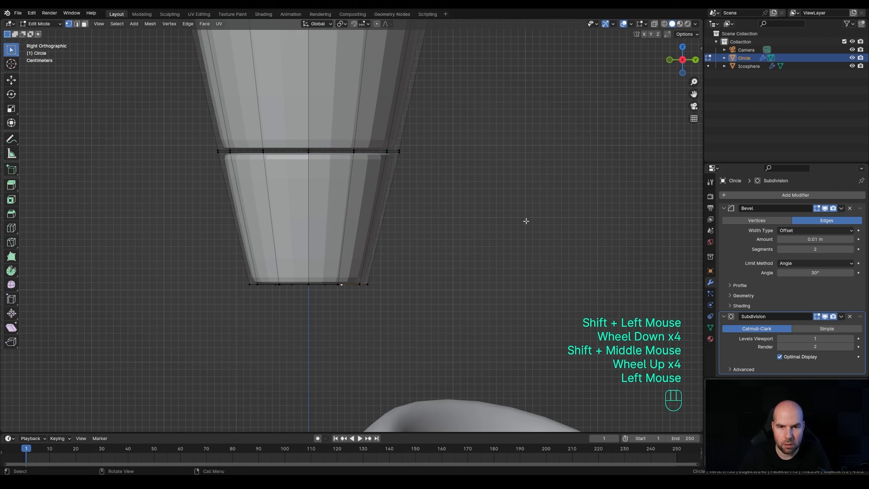
{"action": "left_click", "coordinate": [470, 261]}
{"action": "key", "text": "l"}
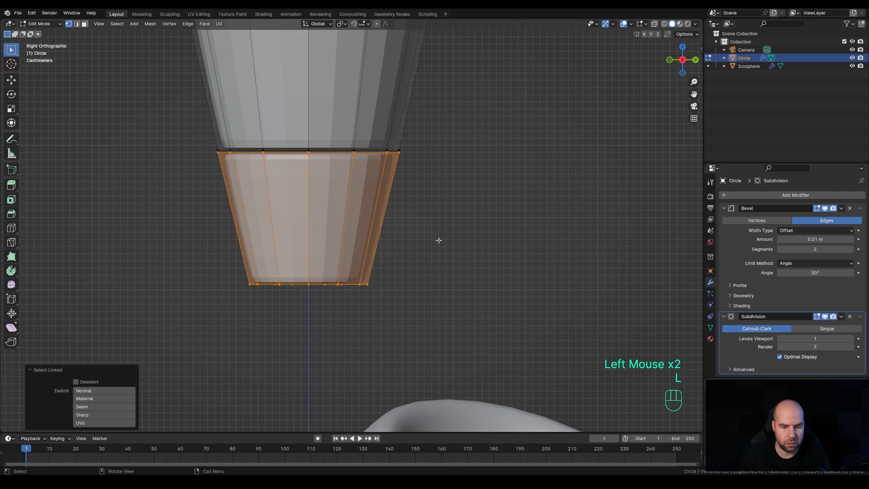
{"action": "key", "text": "g"}
{"action": "key", "text": "z"}
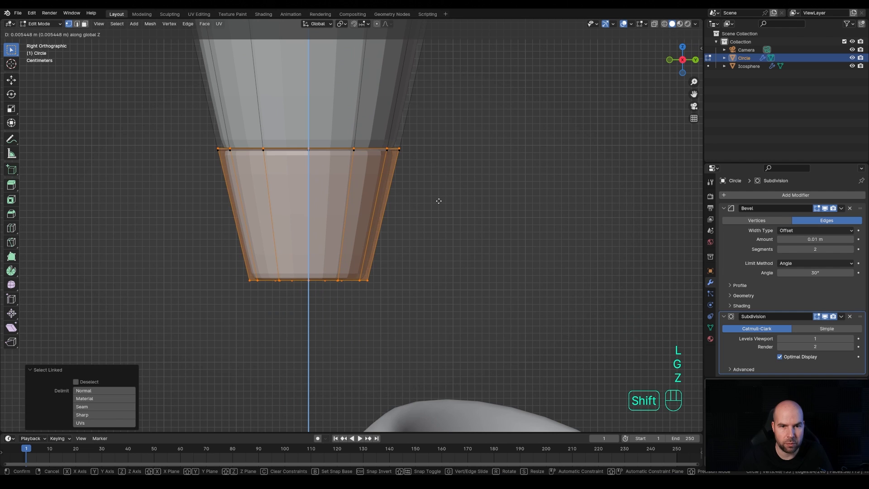
{"action": "left_click", "coordinate": [438, 201], "text": "shift"}
- Separate a copy of one long vertical edge on the side of the lower body into its own object
{"action": "scroll", "coordinate": [436, 199], "scroll_direction": "down", "scroll_amount": 4}
{"action": "middle_click_drag", "start_coordinate": [436, 199], "coordinate": [392, 200], "text": "shift"}
{"action": "middle_click_drag", "start_coordinate": [397, 233], "coordinate": [342, 247]}
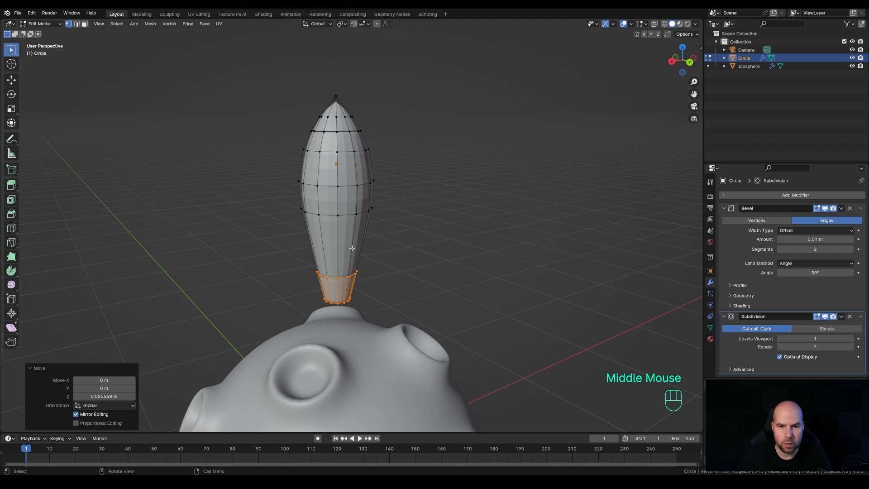
{"action": "key", "text": "2"}
{"action": "left_click", "coordinate": [353, 239]}
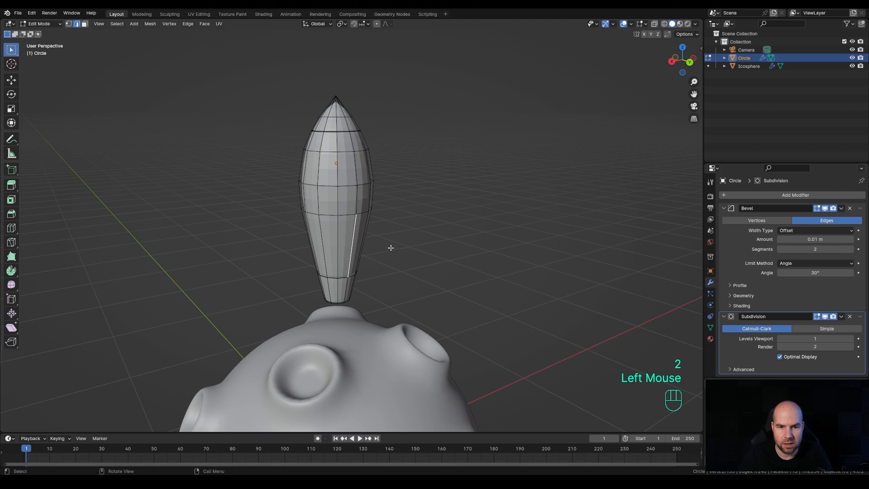
{"action": "middle_click_drag", "start_coordinate": [391, 247], "coordinate": [409, 247]}
{"action": "key", "text": "shift+d"}
{"action": "right_click", "coordinate": [380, 233]}
{"action": "key", "text": "ctrl+z"}
{"action": "key", "text": "p"}
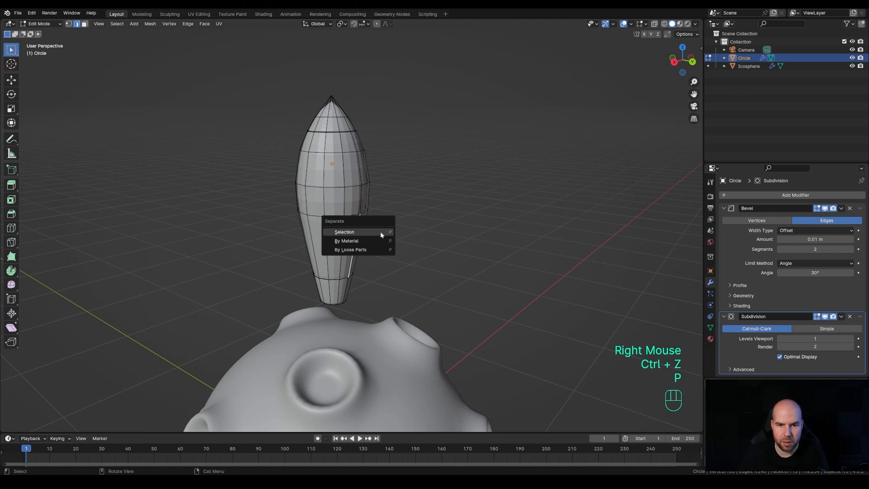
{"action": "left_click", "coordinate": [344, 232]}
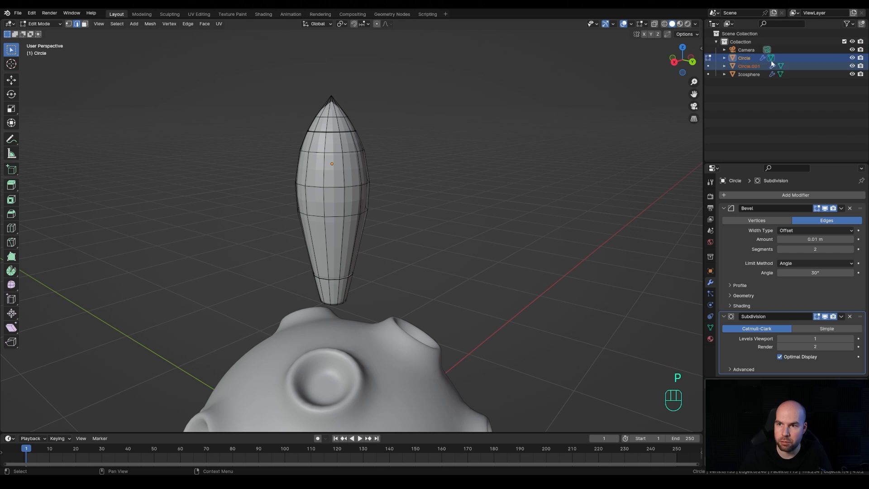
- Extrude the separated edge outward from the body, about 0.18 m along Y and -0.069 m along Z, to form a fin face
{"action": "key", "text": "Tab"}
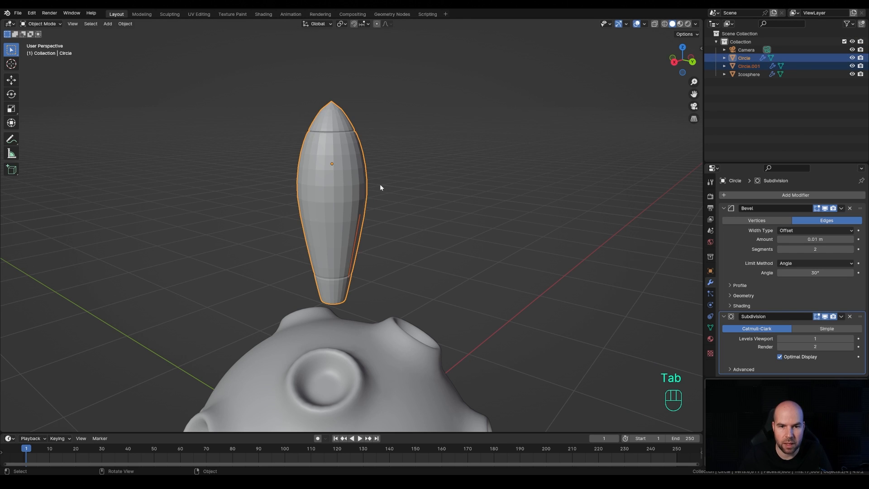
{"action": "left_click", "coordinate": [399, 130]}
{"action": "key", "text": "Tab"}
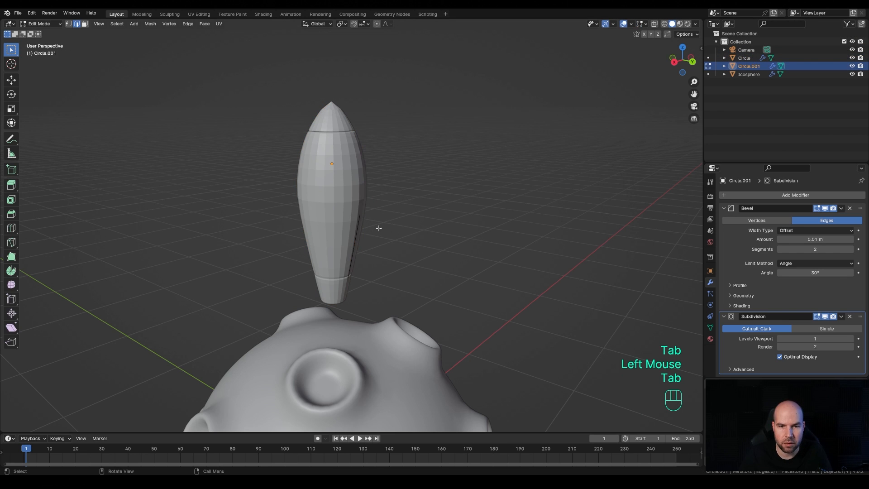
{"action": "key", "text": "KP_3"}
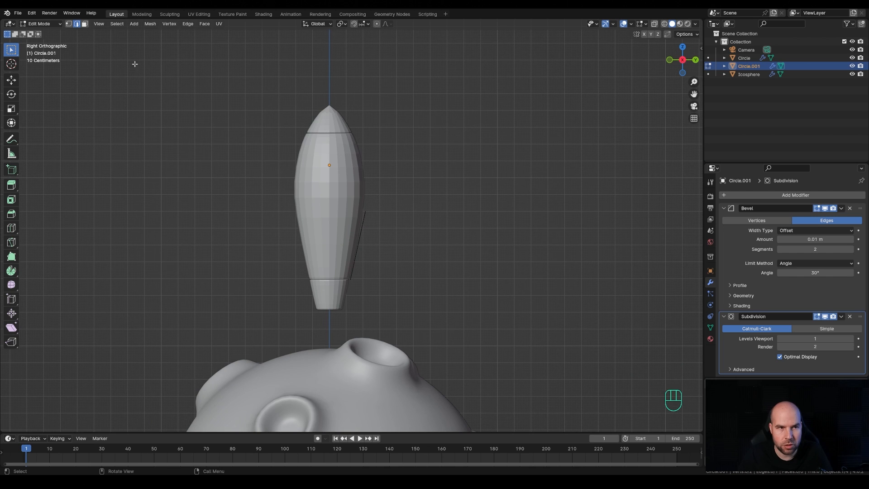
{"action": "left_click", "coordinate": [68, 23]}
{"action": "left_click_drag", "start_coordinate": [299, 183], "coordinate": [414, 312]}
{"action": "key", "text": "e"}
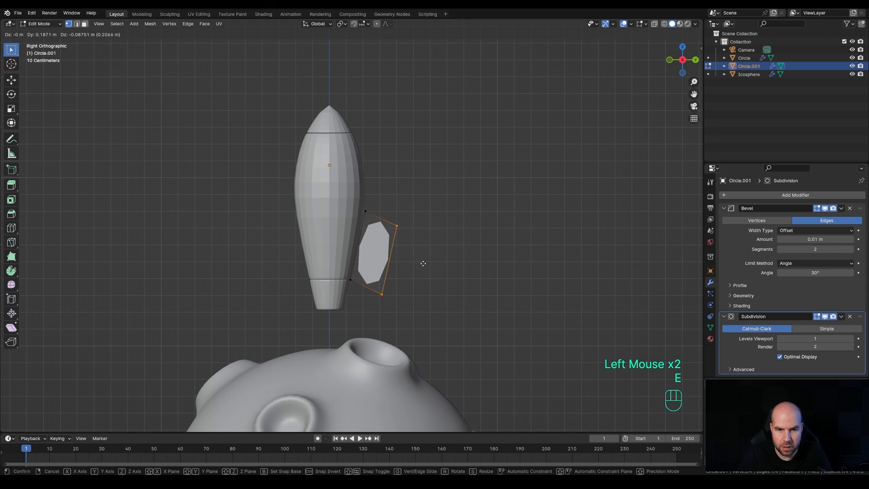
{"action": "left_click", "coordinate": [424, 260]}
- Shape the fin's outer edge by shrinking it, moving it about -0.019 m in Y and -0.026 m in Z, and rotating it 13.5°
{"action": "key", "text": "s"}
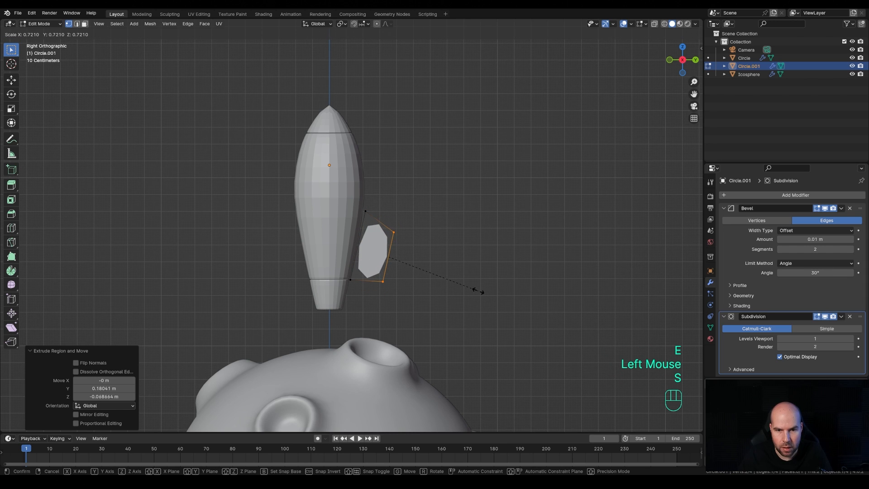
{"action": "left_click", "coordinate": [473, 291]}
{"action": "key", "text": "g"}
{"action": "left_click", "coordinate": [466, 291]}
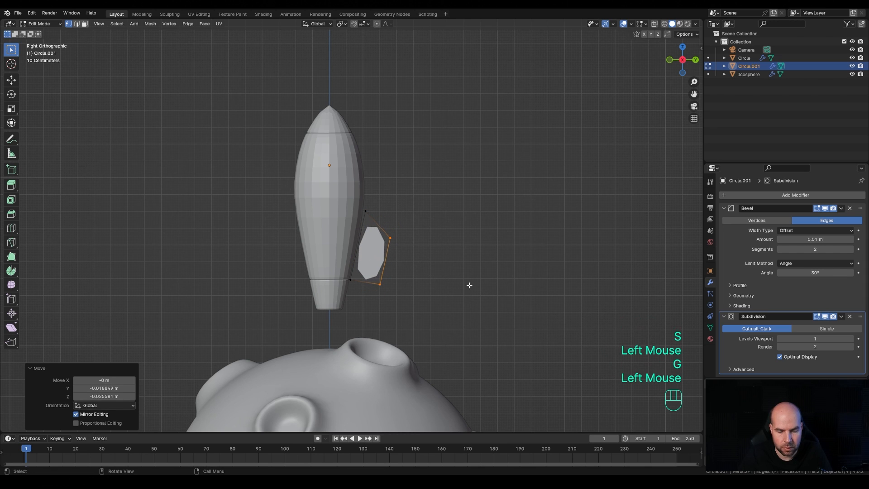
{"action": "key", "text": "r"}
{"action": "left_click", "coordinate": [461, 298]}
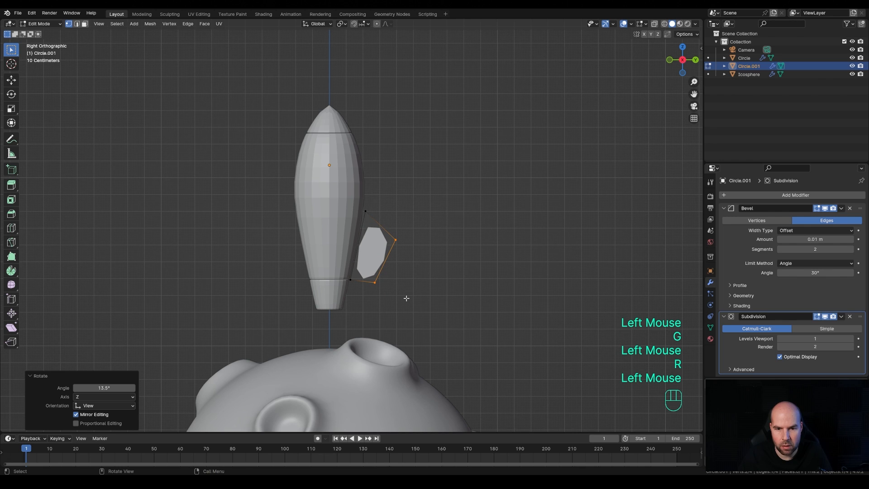
- Extrude the fin's outer edge about 0.12 m along Y and -0.257 m along Z, and scale the new edge to 0.162
{"action": "key", "text": "e"}
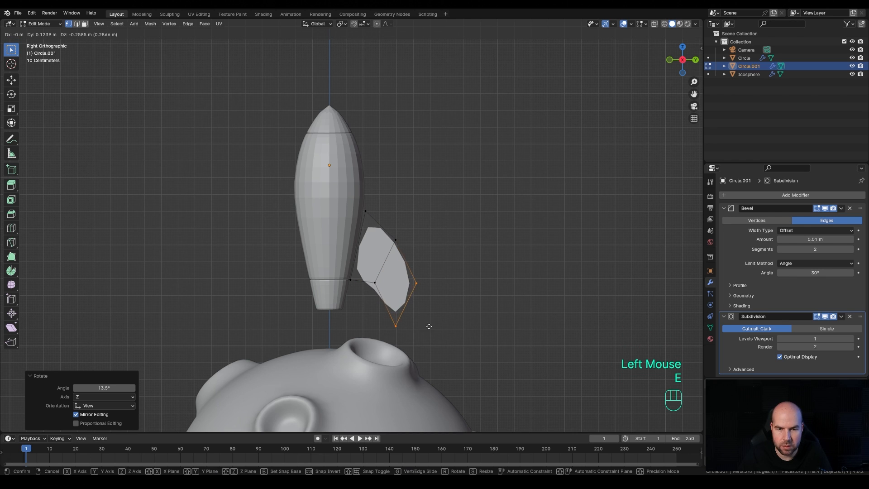
{"action": "left_click", "coordinate": [430, 326]}
{"action": "key", "text": "s"}
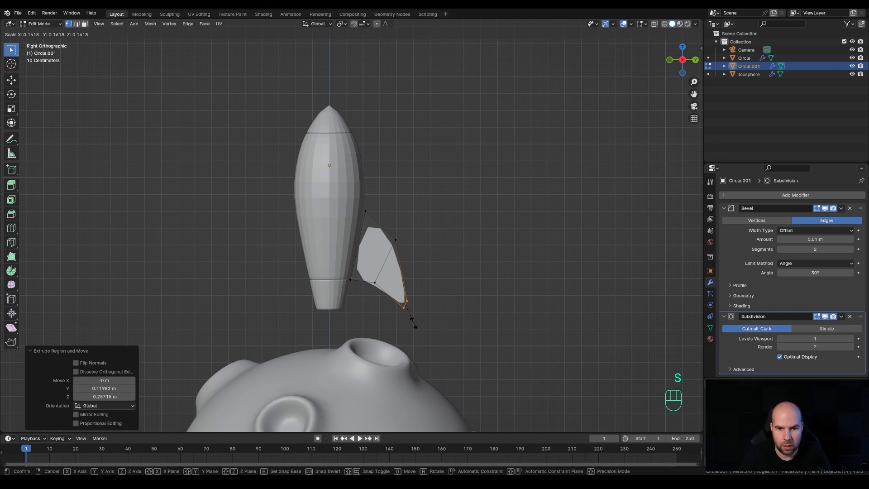
{"action": "left_click", "coordinate": [413, 324]}
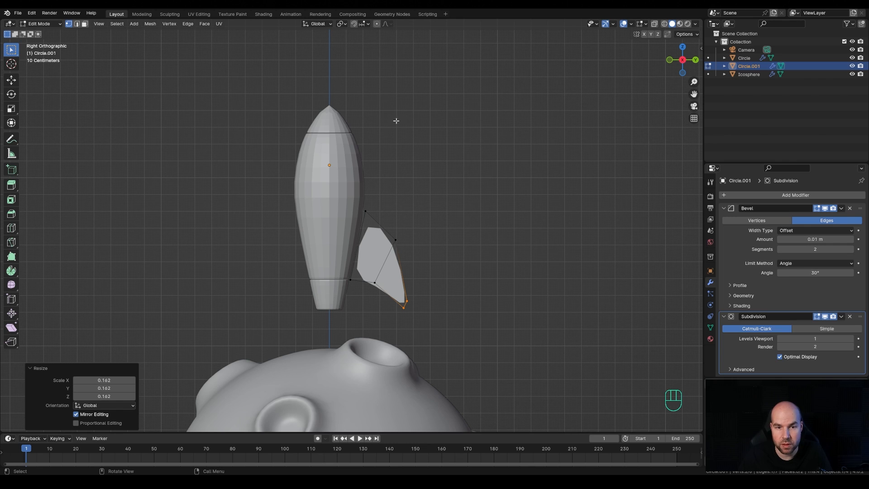
- Remove the fin's Bevel modifier and set its Subdivision viewport level to 2
{"action": "left_click", "coordinate": [849, 209]}
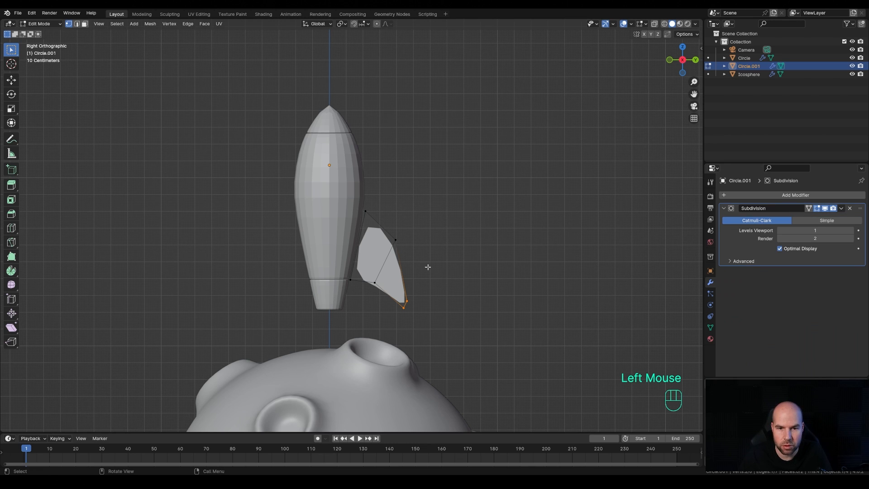
{"action": "left_click", "coordinate": [850, 231]}
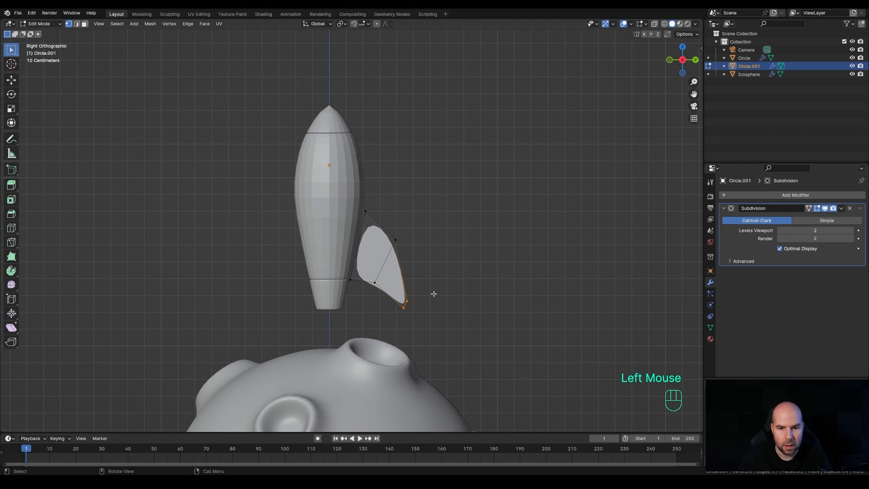
- Extrude the whole fin about -0.033 m along its normal to give it thickness
{"action": "middle_click_drag", "start_coordinate": [434, 294], "coordinate": [430, 274]}
{"action": "key", "text": "a"}
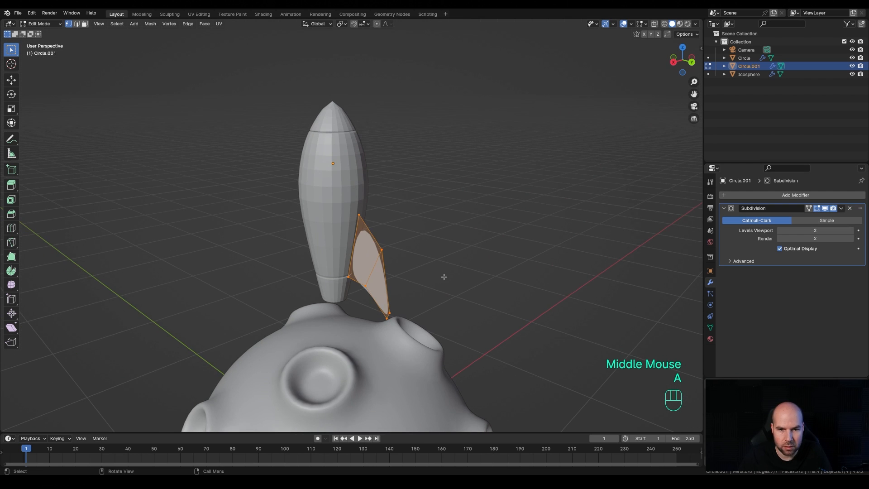
{"action": "key", "text": "e"}
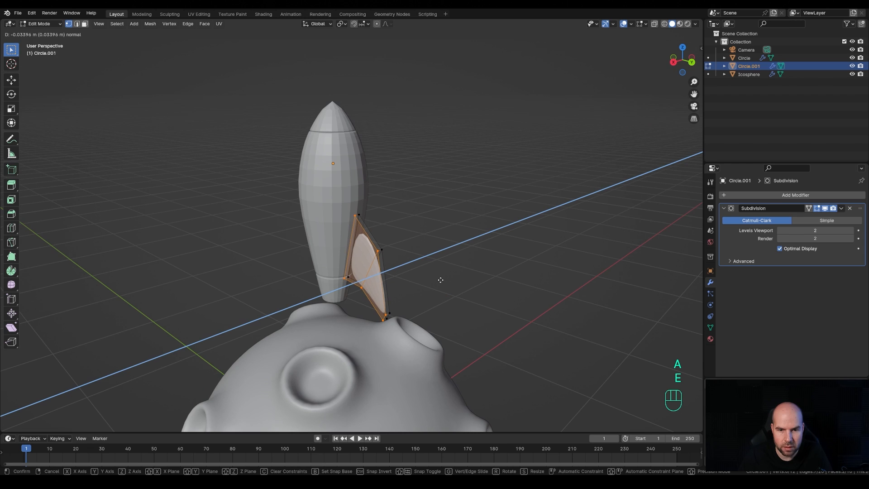
{"action": "left_click", "coordinate": [440, 280]}
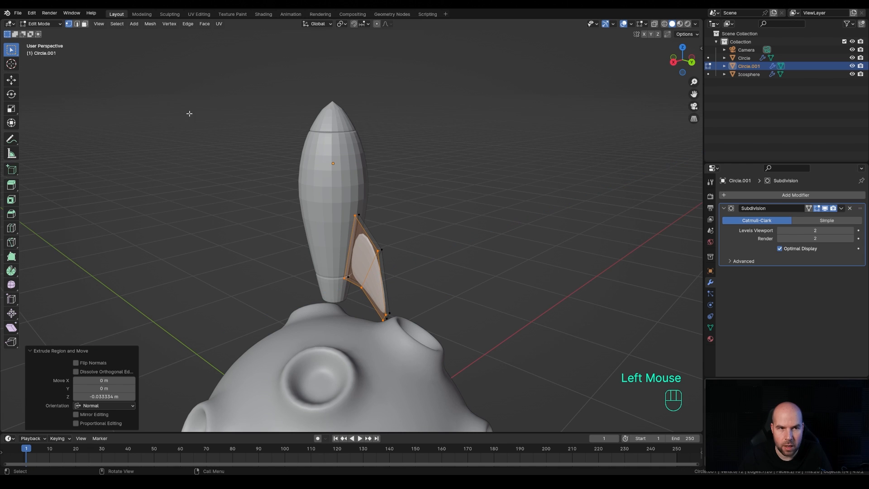
- Delete the narrow fin face that faces the rocket body, with X-ray display turned on
{"action": "left_click", "coordinate": [87, 25]}
{"action": "key", "text": "ctrl+z"}
{"action": "left_click", "coordinate": [654, 23]}
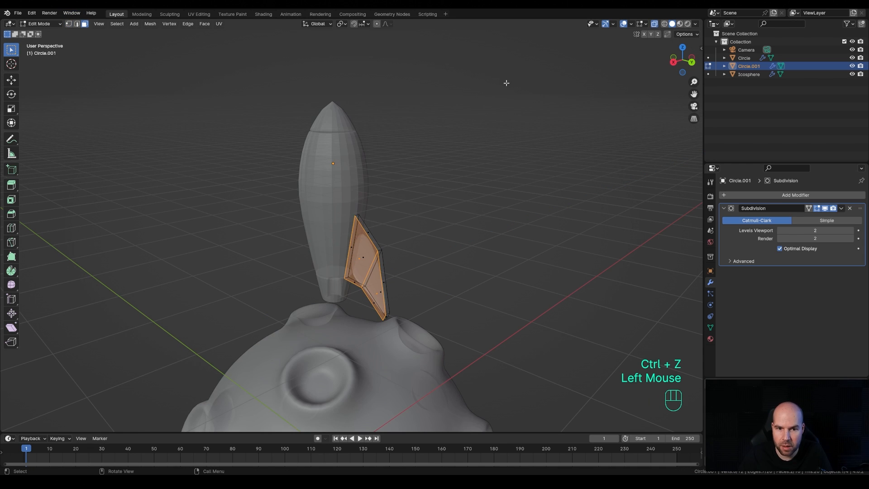
{"action": "left_click", "coordinate": [353, 246]}
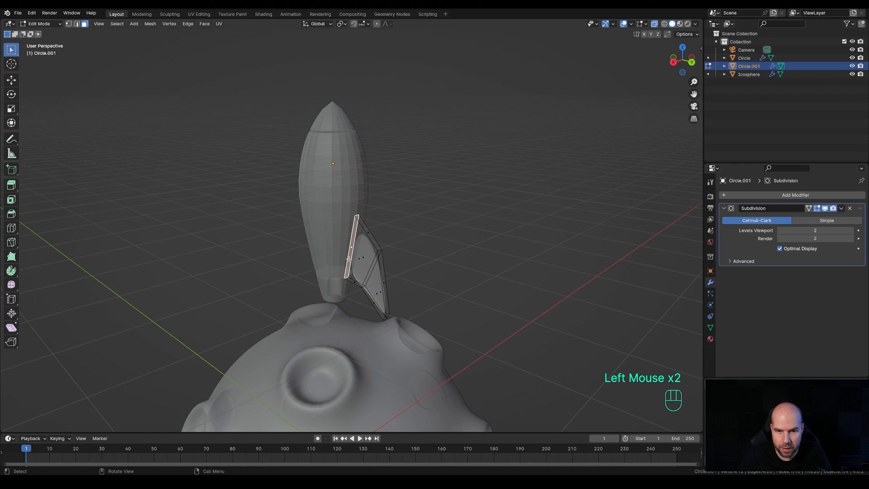
{"action": "key", "text": "x"}
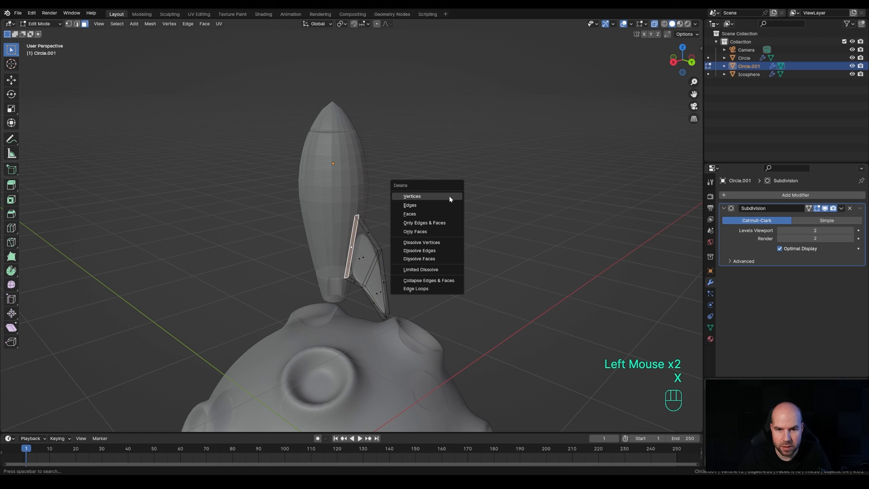
{"action": "left_click", "coordinate": [411, 215]}
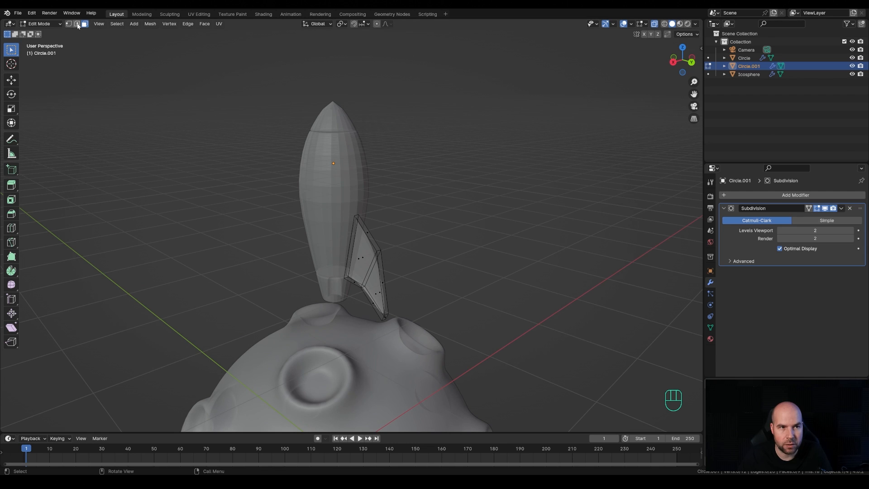
- Widen the open edge loop on the fin's body side by scaling it about 2.27 along X
{"action": "left_click", "coordinate": [77, 24]}
{"action": "left_click", "coordinate": [354, 235], "text": "alt"}
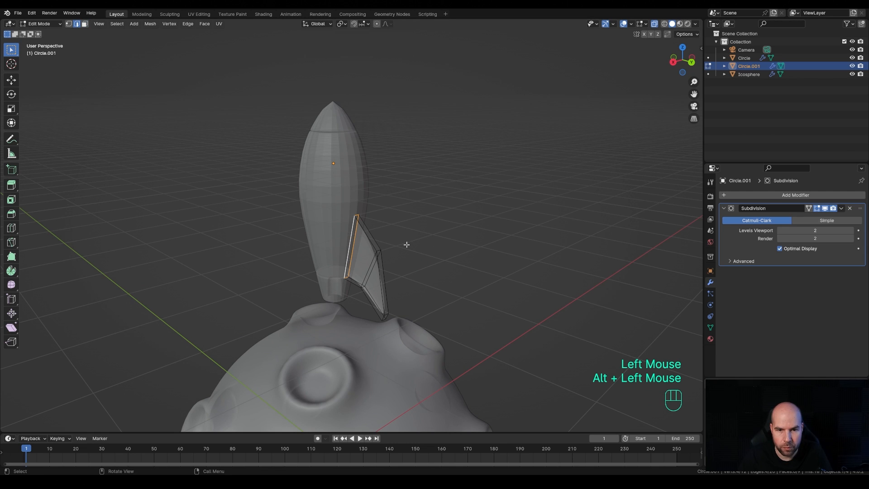
{"action": "key", "text": "s"}
{"action": "key", "text": "x"}
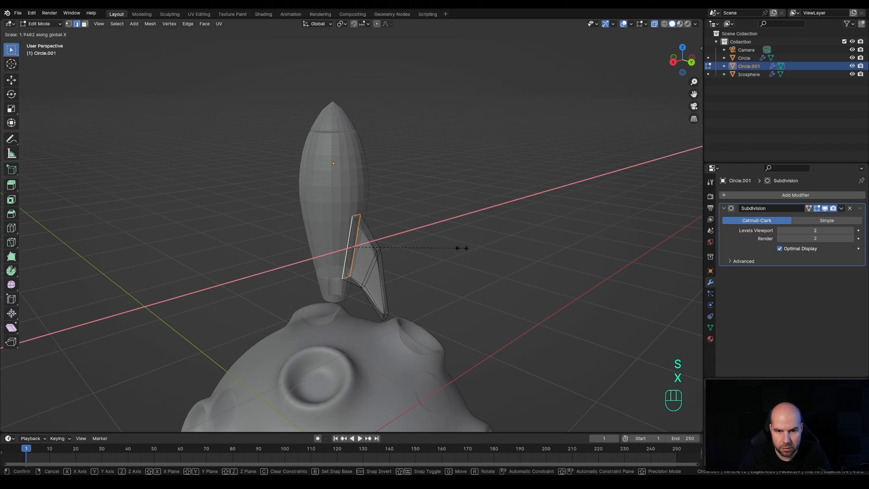
{"action": "left_click", "coordinate": [479, 245]}
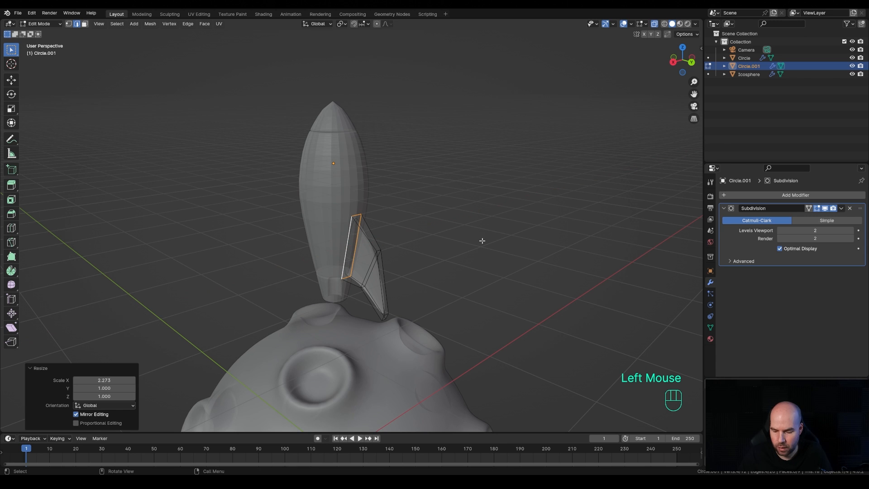
- Extrude the open loop about -0.027 m in Y and 0.011 m in Z, scale it to 1.123, and shift it about -0.008 m in Y
{"action": "key", "text": "KP_3"}
{"action": "key", "text": "e"}
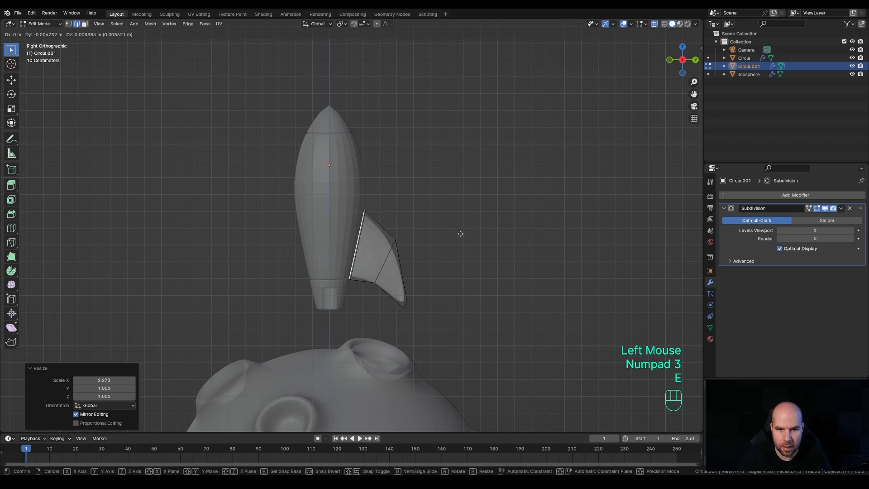
{"action": "left_click", "coordinate": [458, 233]}
{"action": "key", "text": "s"}
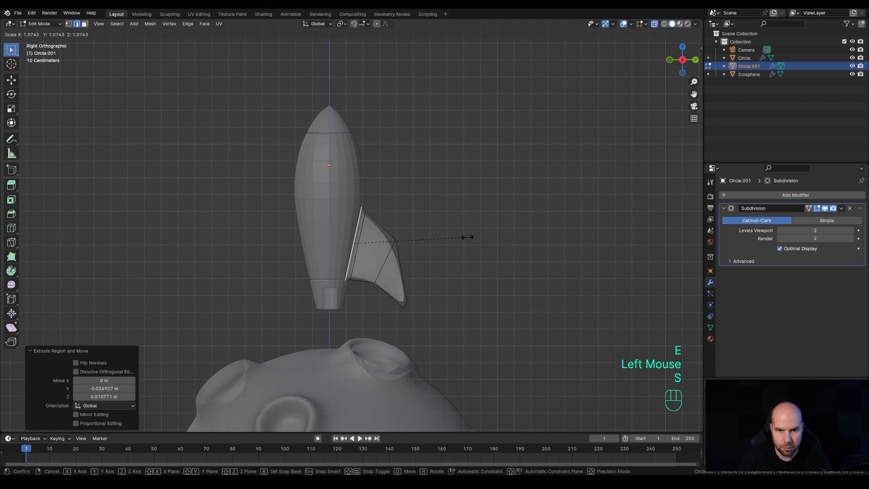
{"action": "left_click", "coordinate": [476, 239]}
{"action": "key", "text": "g"}
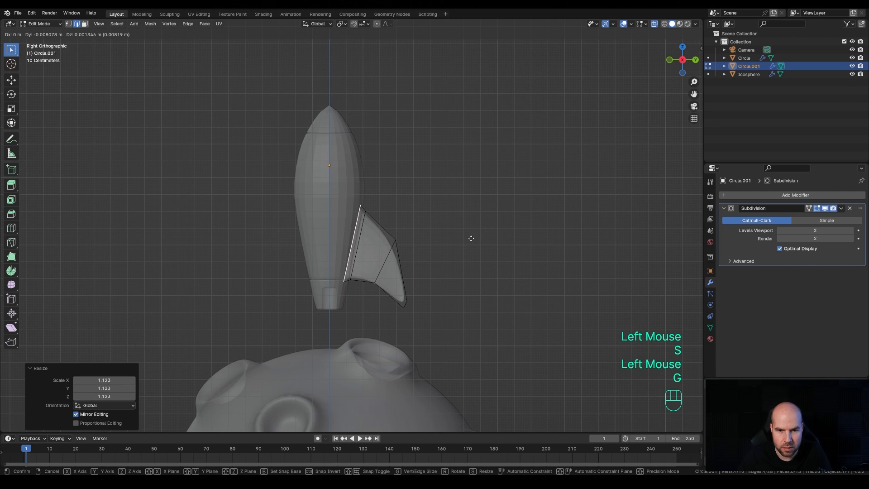
{"action": "left_click", "coordinate": [470, 239]}
- Center the whole fin mesh on the rocket's vertical axis by moving it about -0.0168 m along X
{"action": "middle_click_drag", "start_coordinate": [466, 248], "coordinate": [411, 270]}
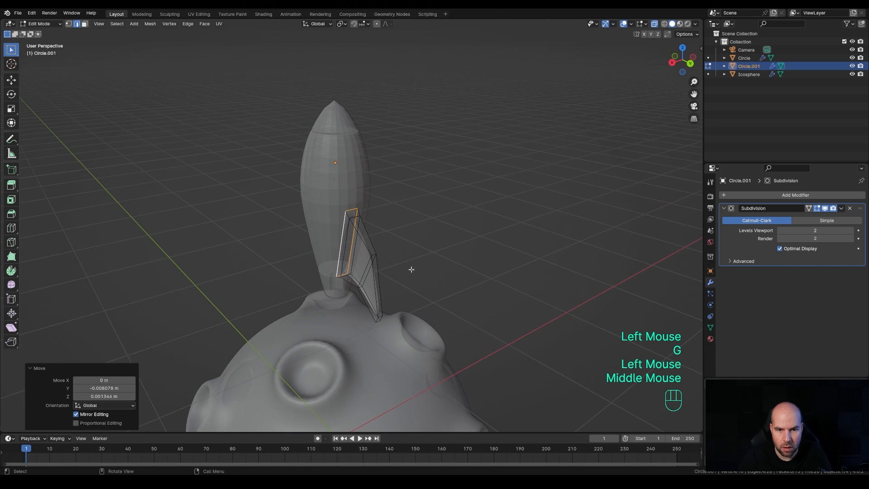
{"action": "middle_click_drag", "start_coordinate": [389, 219], "coordinate": [436, 210]}
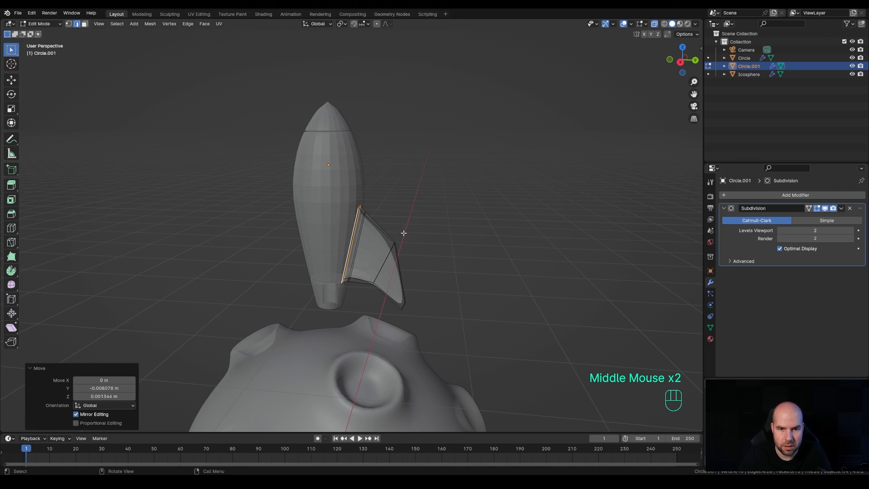
{"action": "key", "text": "KP_1"}
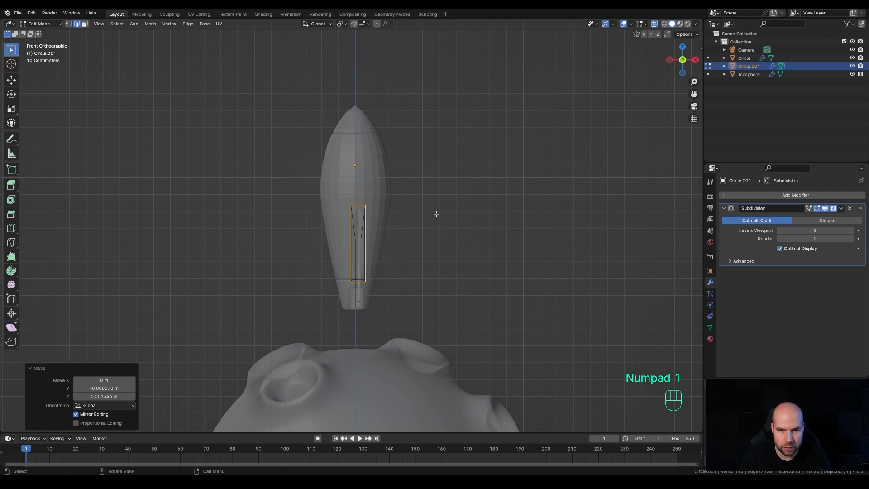
{"action": "scroll", "coordinate": [370, 231], "scroll_direction": "up", "scroll_amount": 3}
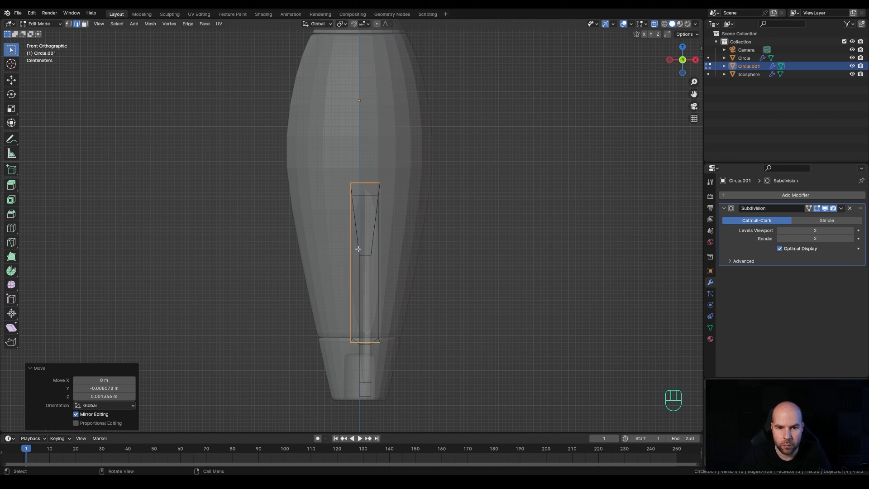
{"action": "key", "text": "a"}
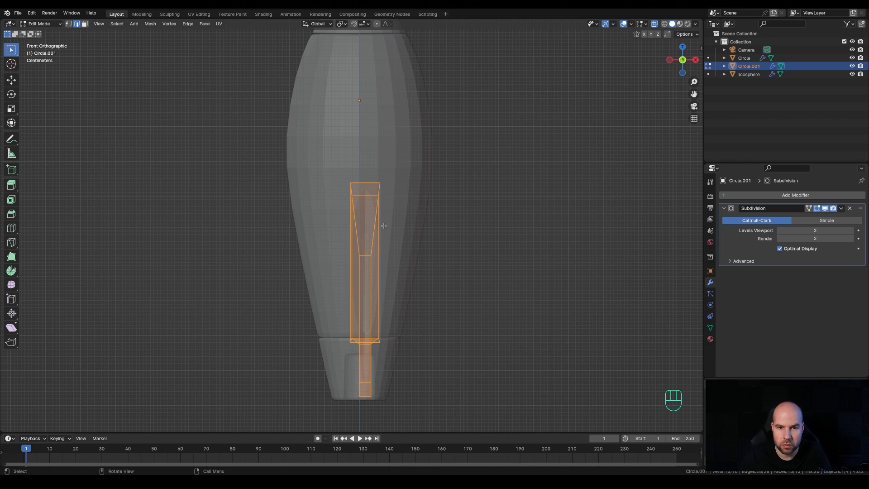
{"action": "key", "text": "g"}
{"action": "key", "text": "x"}
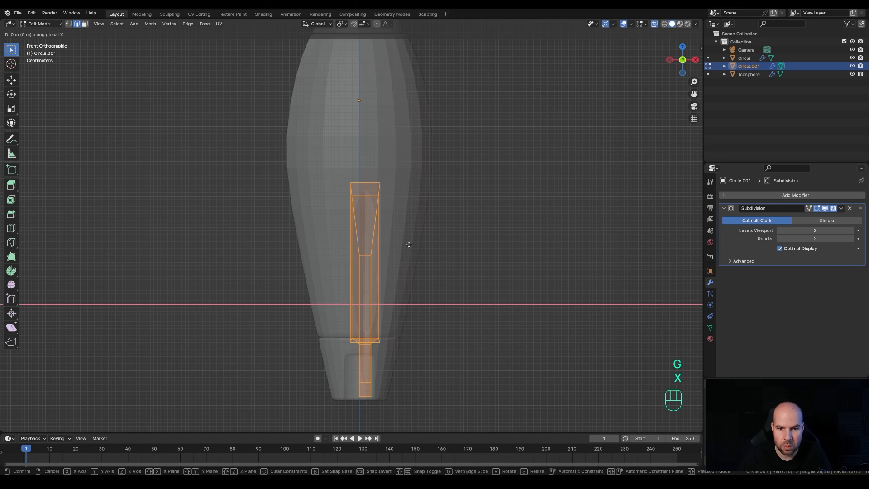
{"action": "left_click", "coordinate": [377, 243], "text": "shift"}
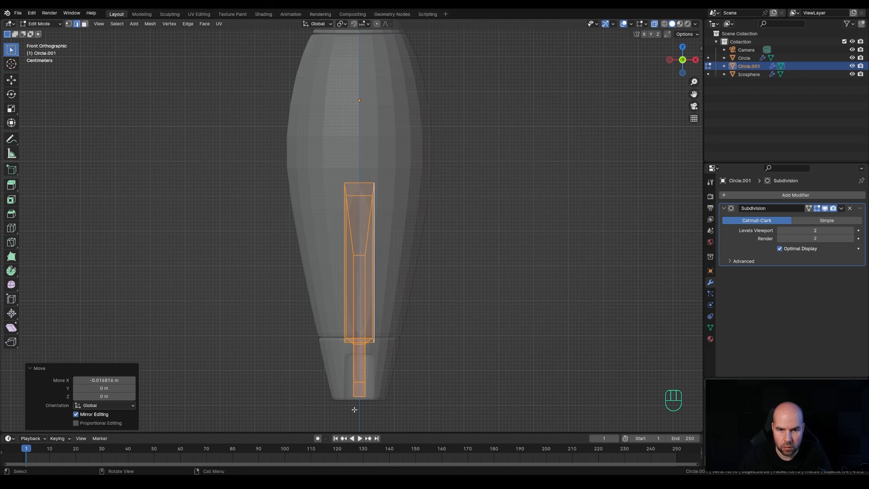
- Add a Mirror modifier to the fin object in Object Mode and enable both the X and Y axes
{"action": "scroll", "coordinate": [423, 281], "scroll_direction": "down", "scroll_amount": 3}
{"action": "middle_click_drag", "start_coordinate": [423, 281], "coordinate": [418, 209]}
{"action": "key", "text": "Tab"}
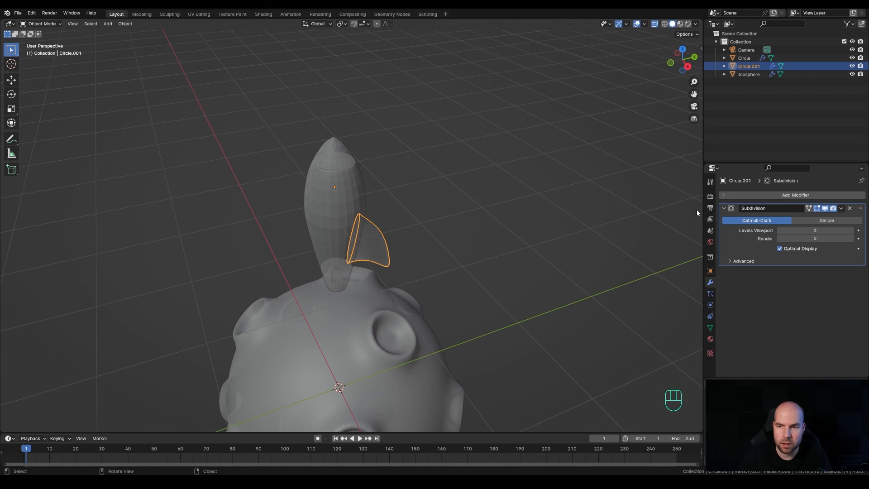
{"action": "left_click", "coordinate": [735, 194]}
{"action": "type", "text": "m"}
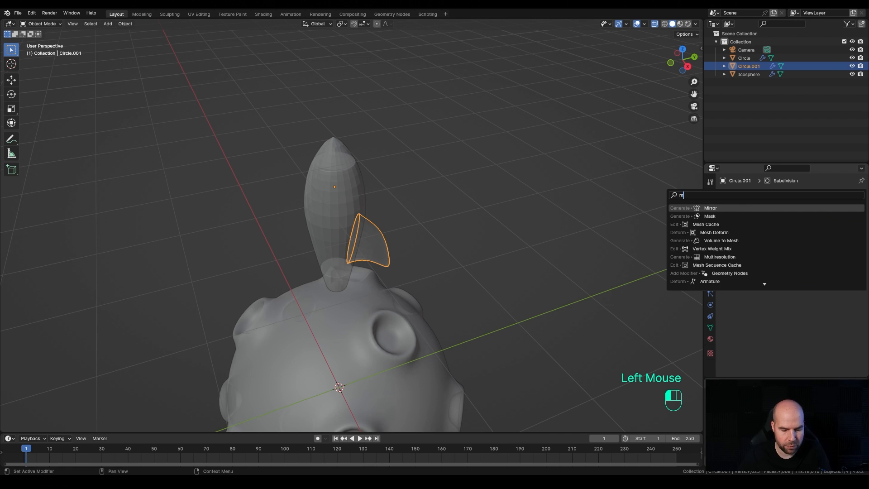
{"action": "type", "text": "irr"}
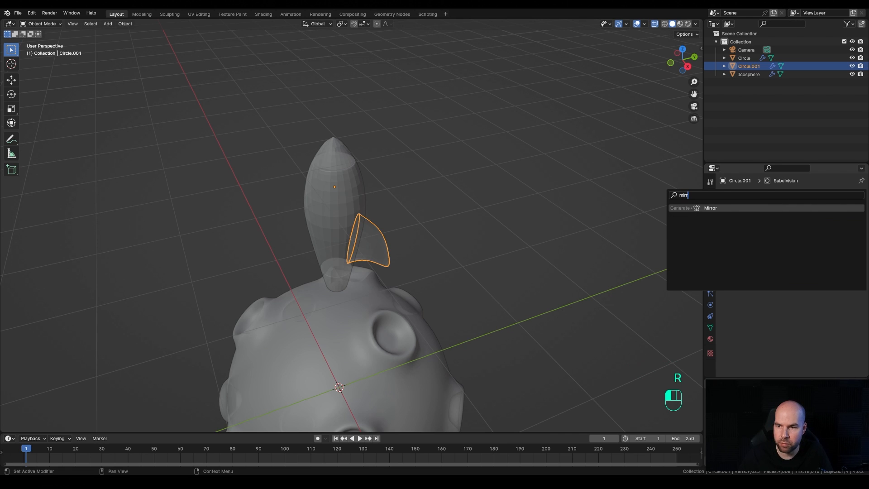
{"action": "key", "text": "Return"}
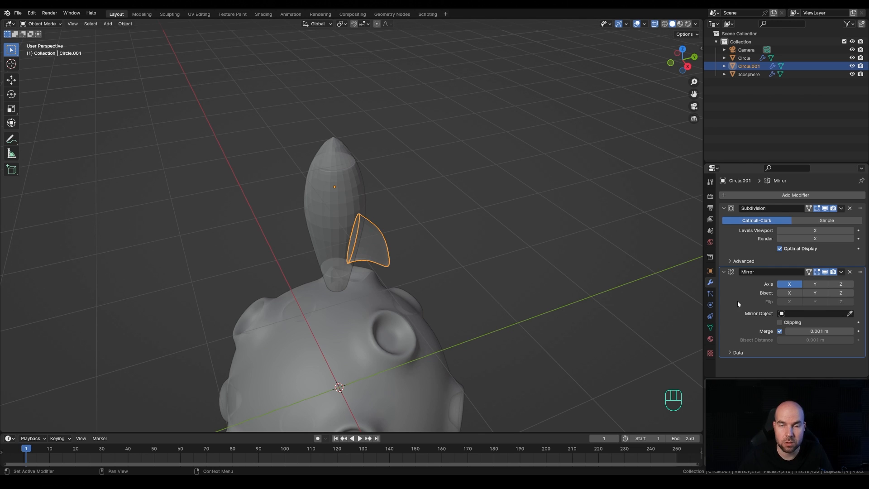
{"action": "left_click", "coordinate": [818, 284]}
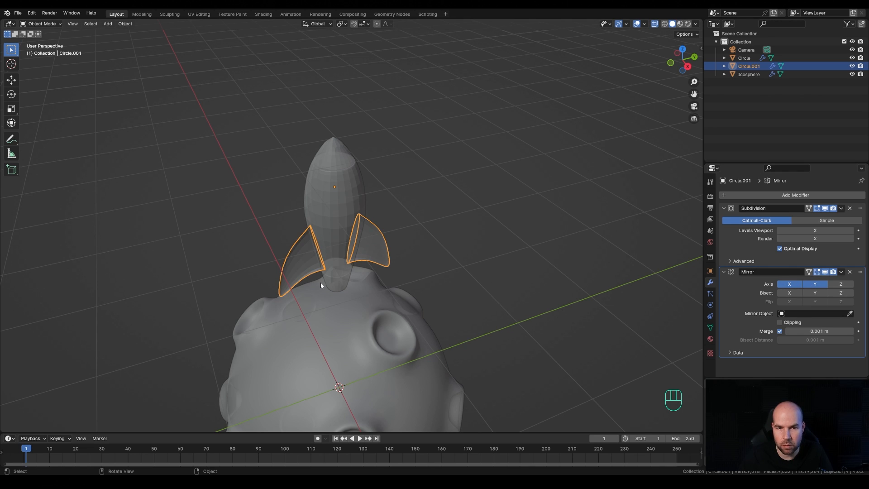
- Rotate the fin object 45° about the global Z axis and apply its rotation
{"action": "middle_click_drag", "start_coordinate": [411, 241], "coordinate": [472, 242]}
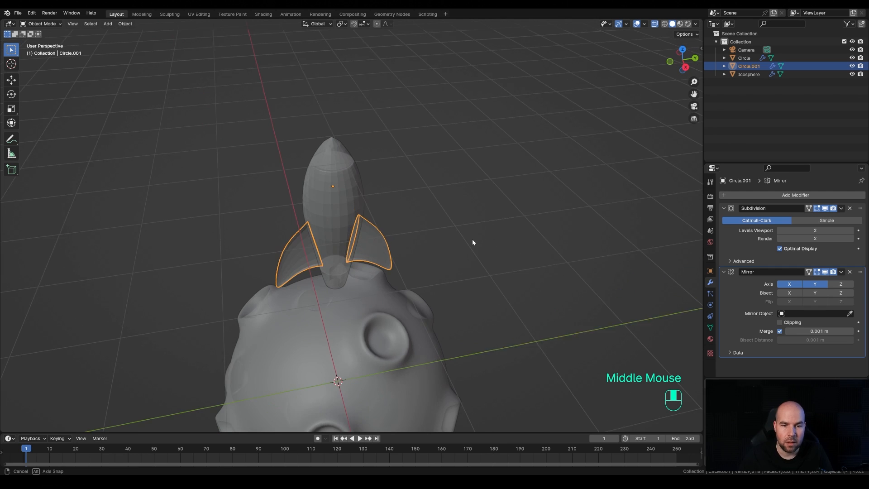
{"action": "key", "text": "r"}
{"action": "key", "text": "z"}
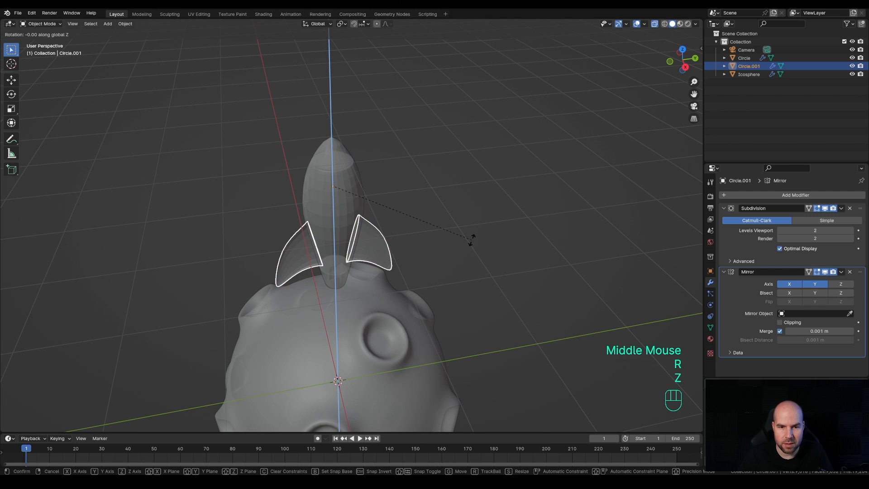
{"action": "key", "text": "KP_4"}
{"action": "key", "text": "KP_5"}
{"action": "key", "text": "KP_Enter"}
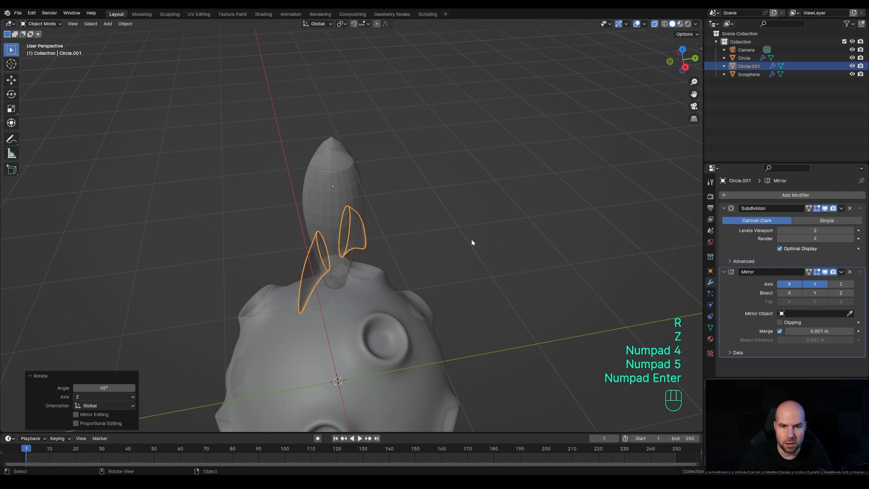
{"action": "key", "text": "ctrl+a"}
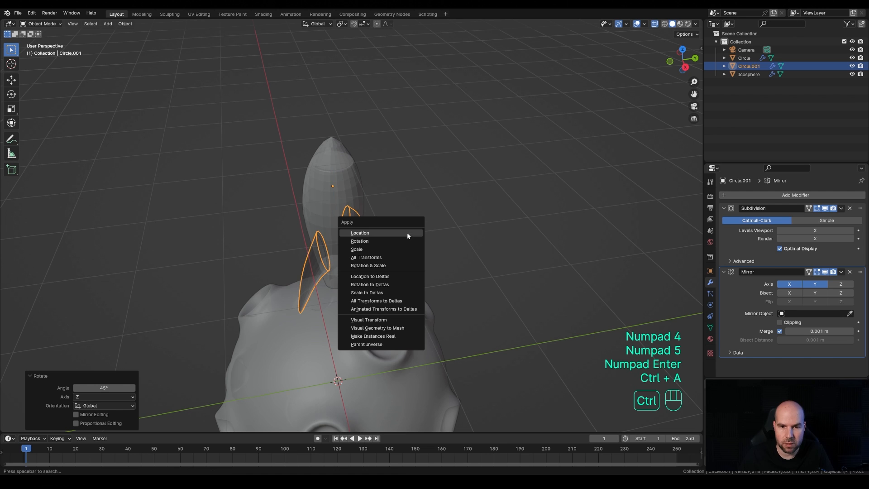
{"action": "left_click", "coordinate": [371, 241]}
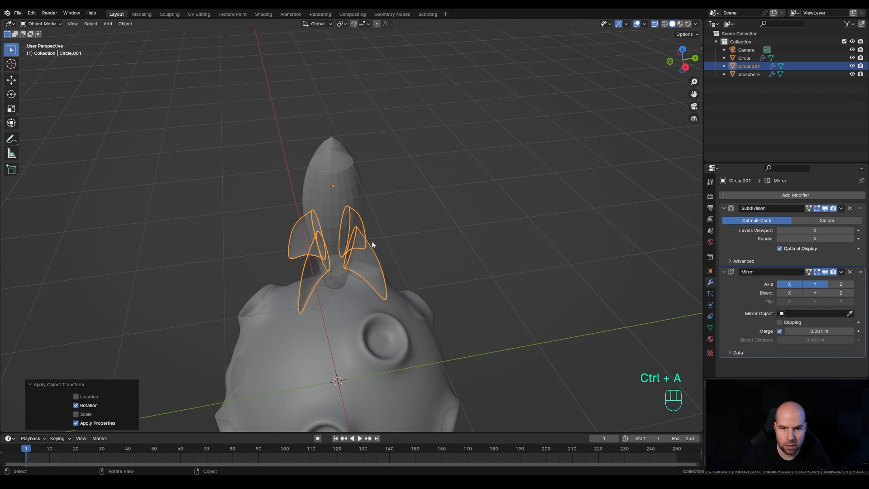
- Cut a horizontal edge loop through the full thickness of the rocket body just below the nose tip with the Knife tool
{"action": "middle_click_drag", "start_coordinate": [371, 241], "coordinate": [420, 262]}
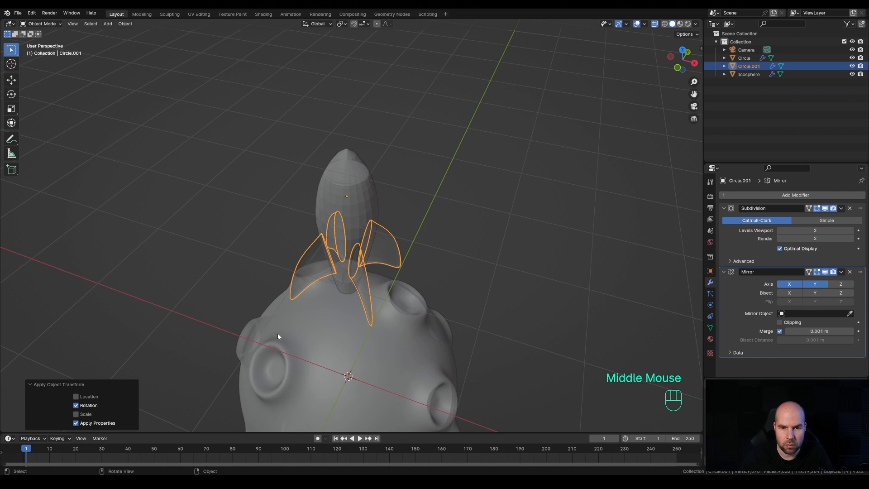
{"action": "middle_click_drag", "start_coordinate": [496, 299], "coordinate": [417, 253]}
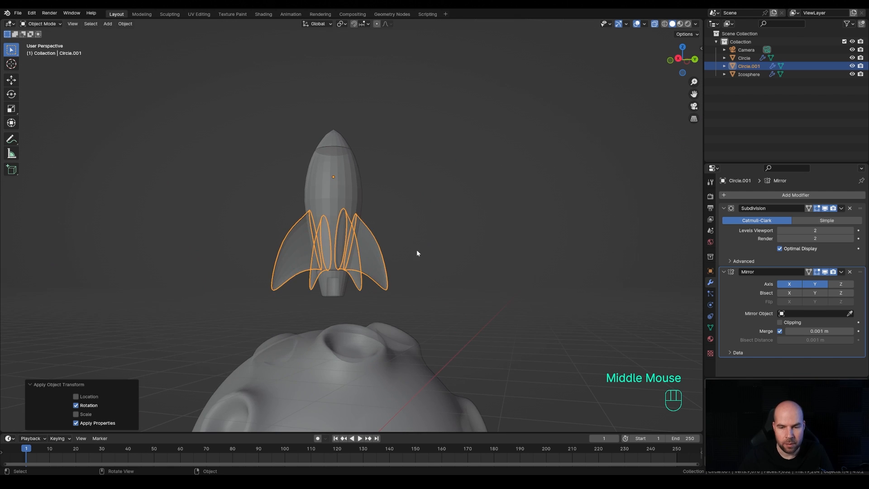
{"action": "key", "text": "KP_3"}
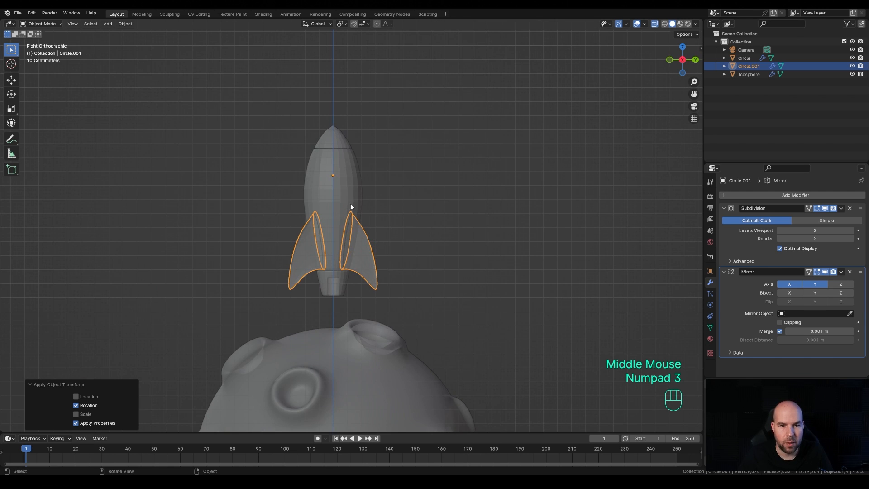
{"action": "key", "text": "Tab"}
{"action": "key", "text": "Tab"}
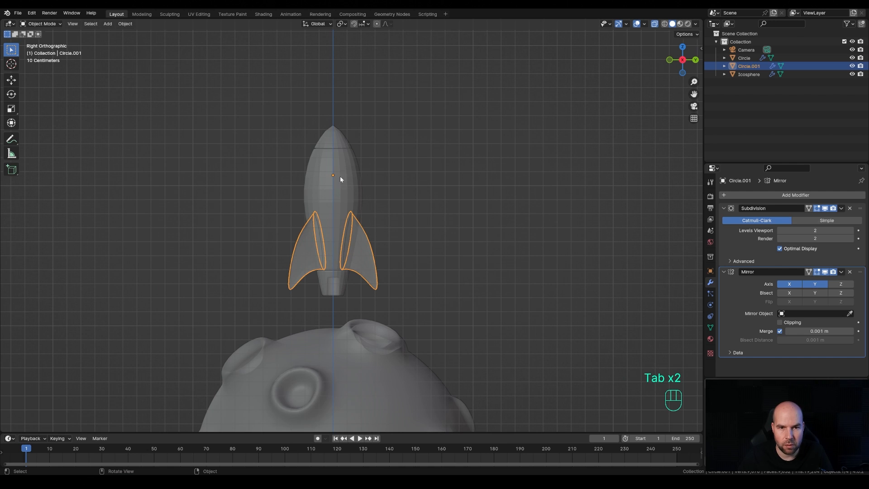
{"action": "left_click", "coordinate": [340, 179]}
{"action": "key", "text": "Tab"}
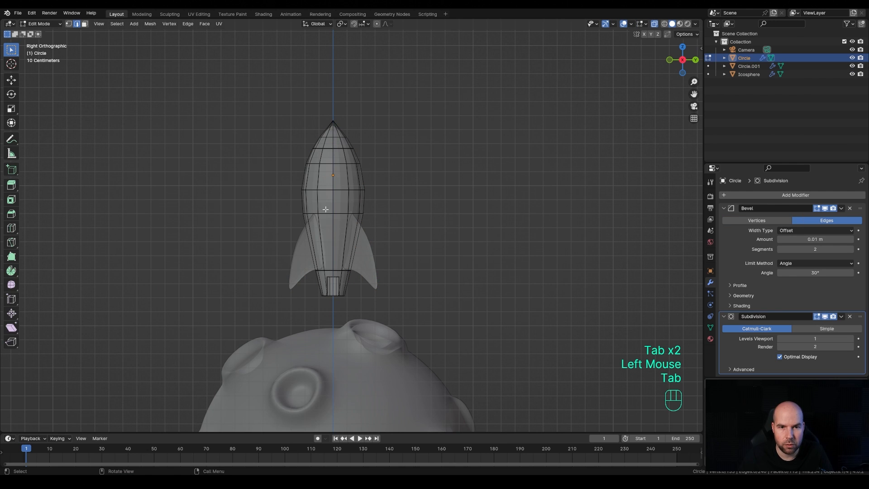
{"action": "scroll", "coordinate": [325, 209], "scroll_direction": "up", "scroll_amount": 4}
{"action": "middle_click_drag", "start_coordinate": [309, 58], "coordinate": [322, 177], "text": "shift"}
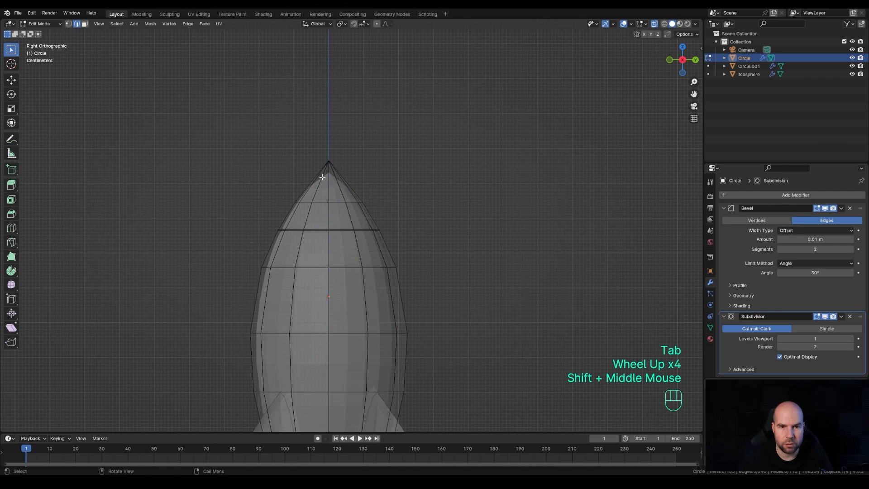
{"action": "key", "text": "k"}
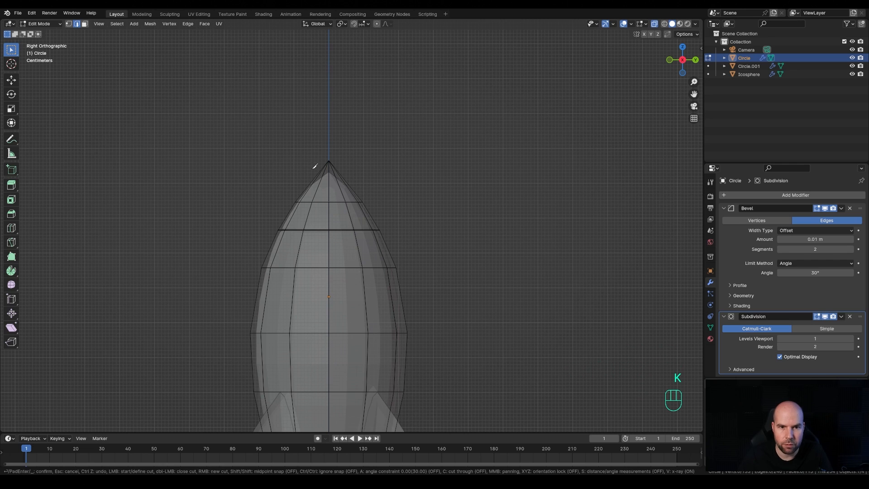
{"action": "left_click", "coordinate": [310, 171]}
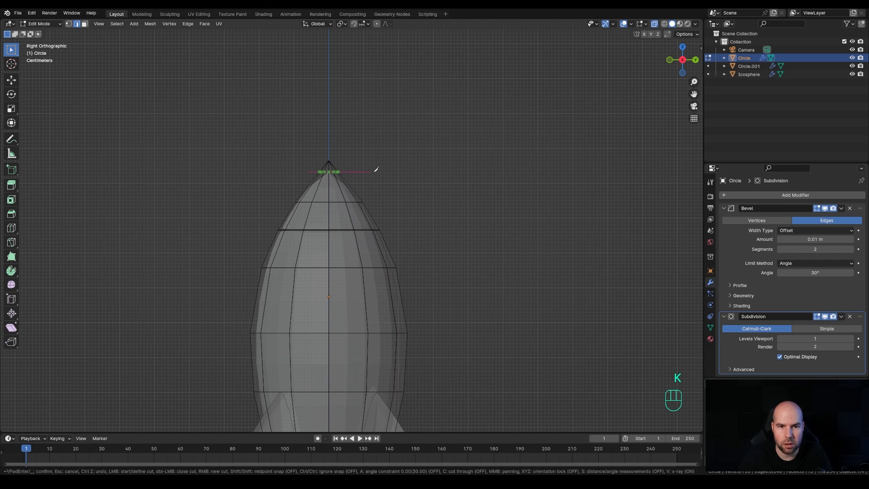
{"action": "key", "text": "a"}
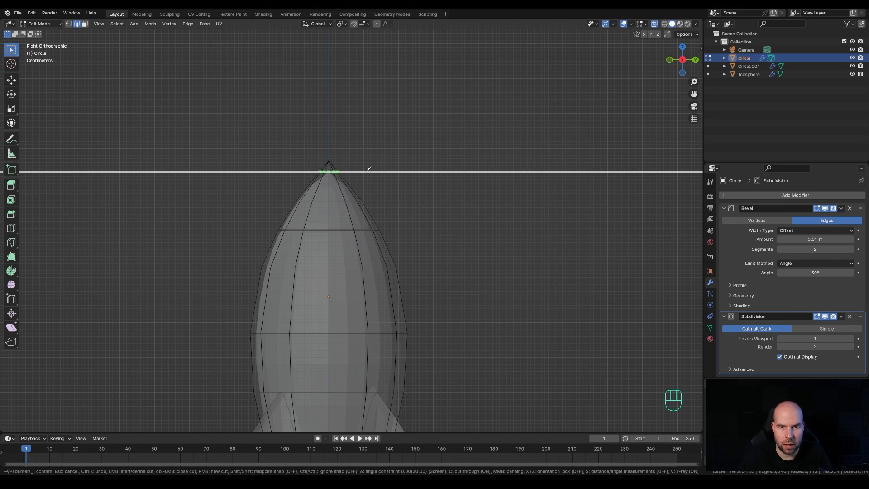
{"action": "left_click", "coordinate": [364, 170]}
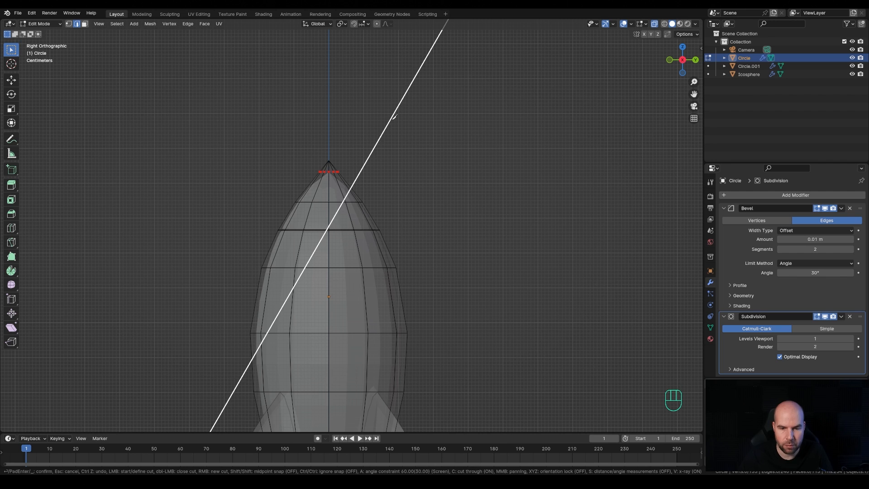
{"action": "key", "text": "Return"}
{"action": "key", "text": "Tab"}
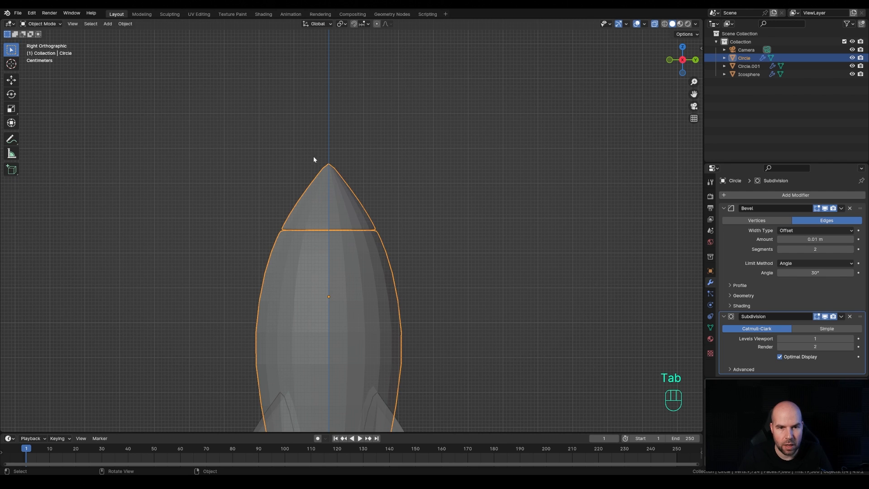
- Turn off X-ray in Edit Mode and snap the 3D cursor to the central vertical edge on the rocket's upper body
{"action": "middle_click_drag", "start_coordinate": [314, 159], "coordinate": [359, 219], "text": "shift"}
{"action": "scroll", "coordinate": [345, 223], "scroll_direction": "down", "scroll_amount": 2}
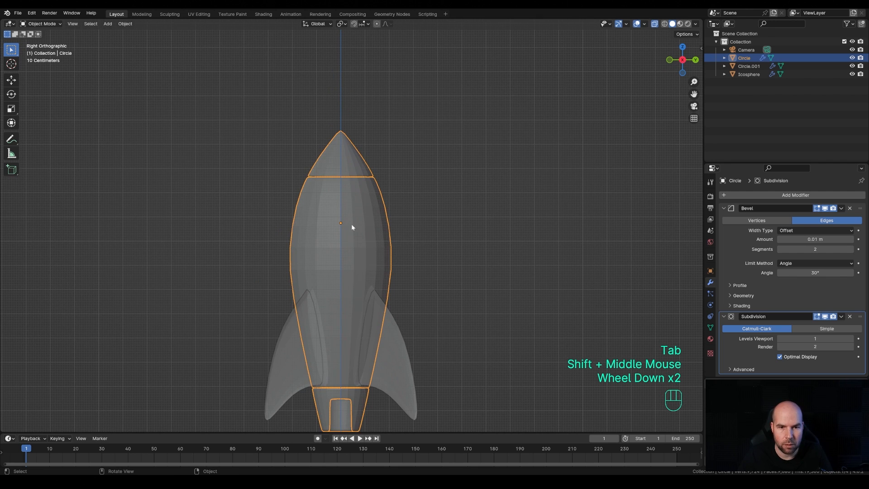
{"action": "middle_click_drag", "start_coordinate": [409, 235], "coordinate": [417, 207], "text": "shift"}
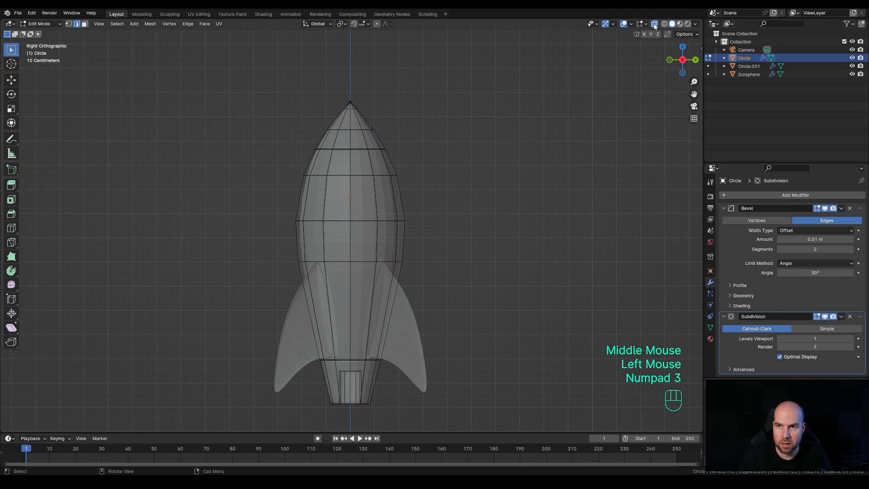
{"action": "left_click", "coordinate": [654, 25]}
{"action": "left_click", "coordinate": [352, 202]}
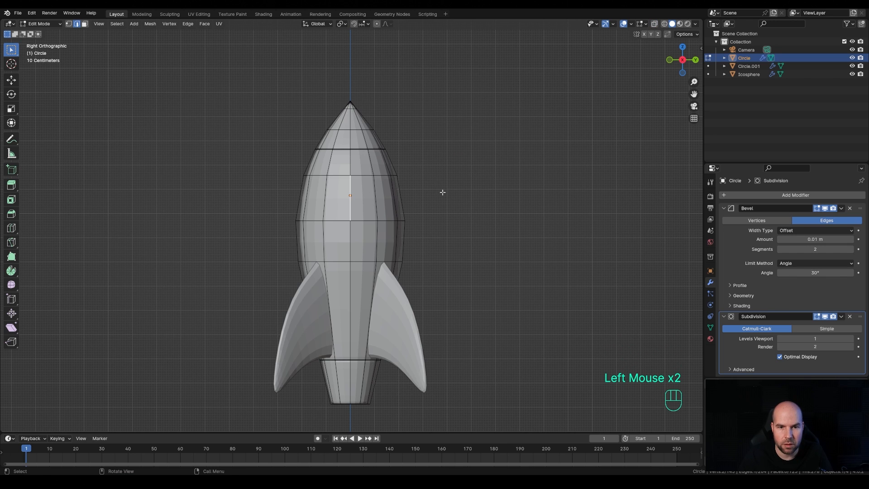
{"action": "key", "text": "shift+s"}
{"action": "left_click", "coordinate": [429, 226]}
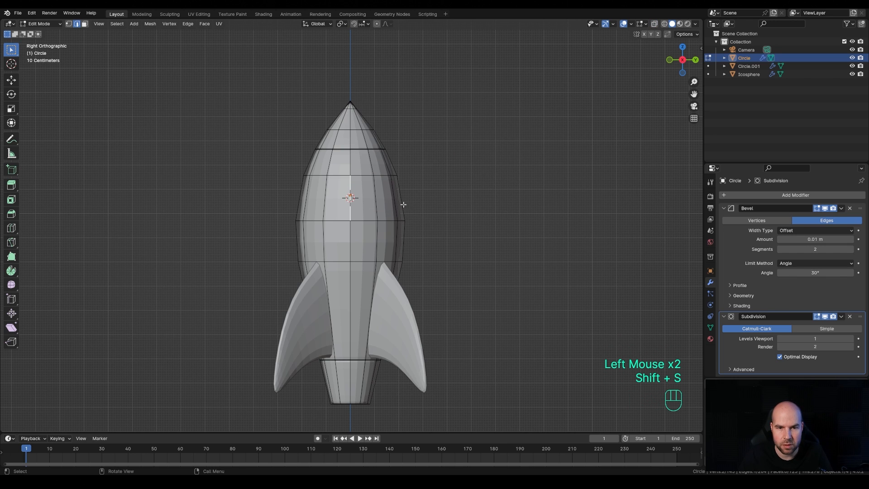
- Add a 12-vertex circle at the 3D cursor in Object Mode and scale its mesh to about 0.101 in Edit Mode
{"action": "middle_click_drag", "start_coordinate": [423, 223], "coordinate": [421, 221]}
{"action": "key", "text": "Tab"}
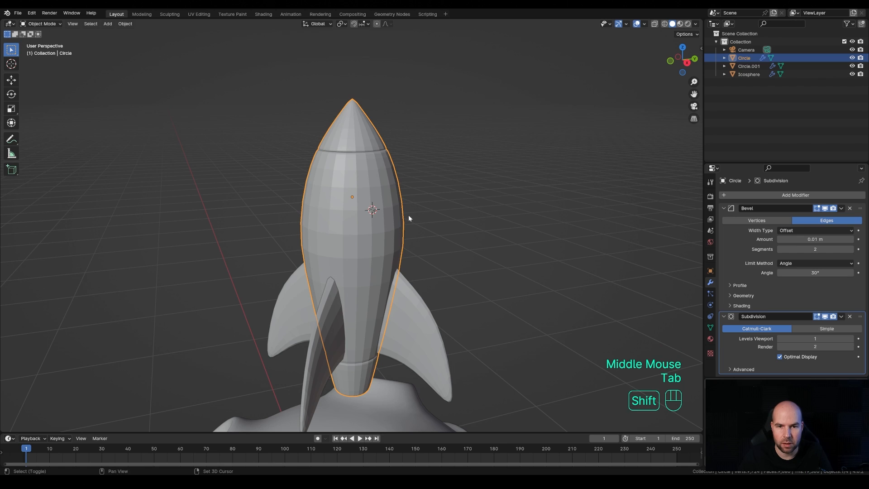
{"action": "key", "text": "shift+a"}
{"action": "mouse_move", "coordinate": [408, 215]}
{"action": "left_click", "coordinate": [444, 232]}
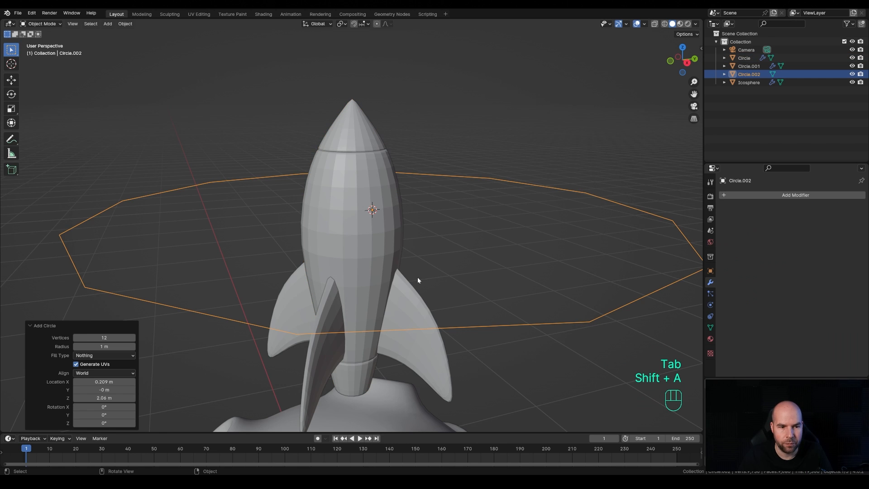
{"action": "key", "text": "Tab"}
{"action": "key", "text": "1"}
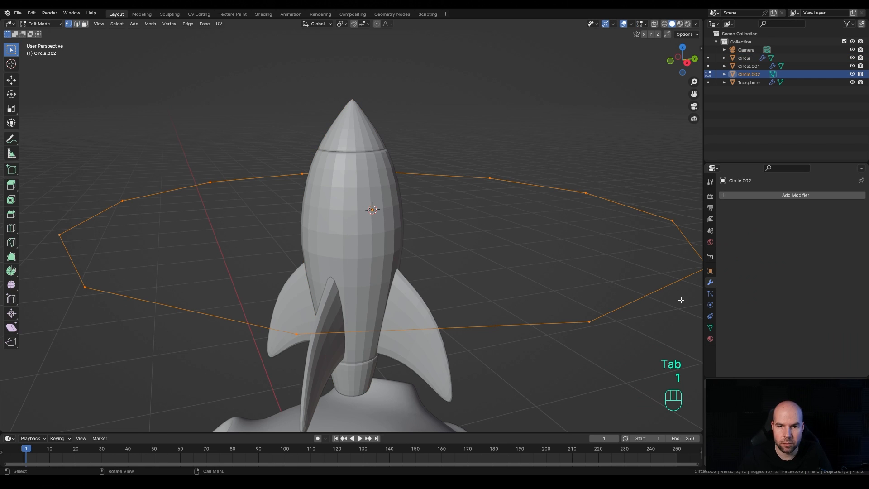
{"action": "key", "text": "s"}
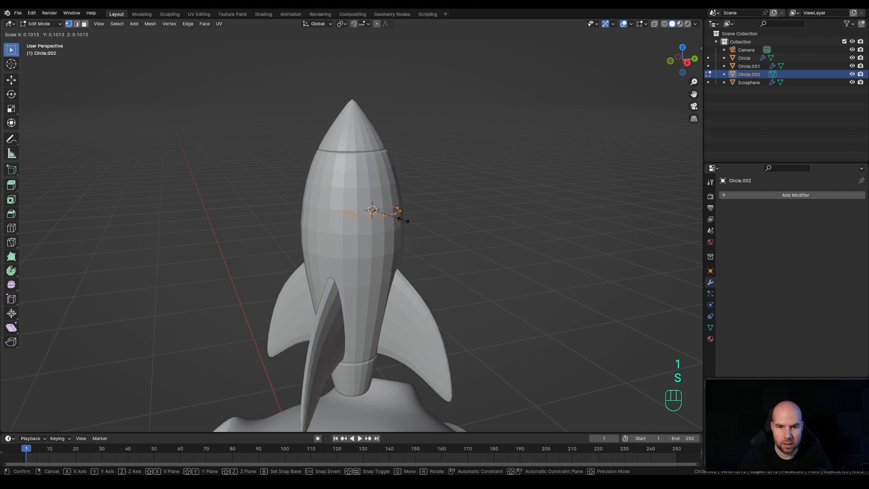
{"action": "left_click", "coordinate": [402, 219]}
- Rotate the circle's mesh 90° about the global Y axis so it stands upright against the hull
{"action": "key", "text": "r"}
{"action": "key", "text": "y"}
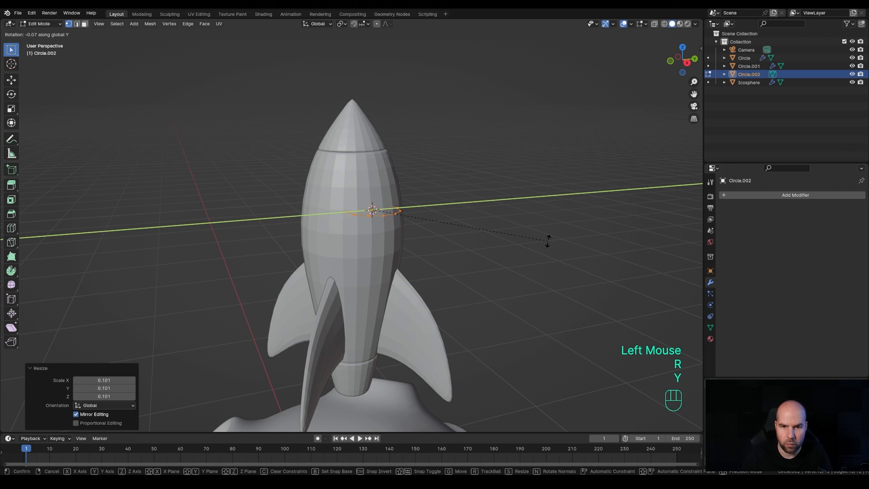
{"action": "key", "text": "KP_9"}
{"action": "key", "text": "KP_0"}
{"action": "key", "text": "KP_Enter"}
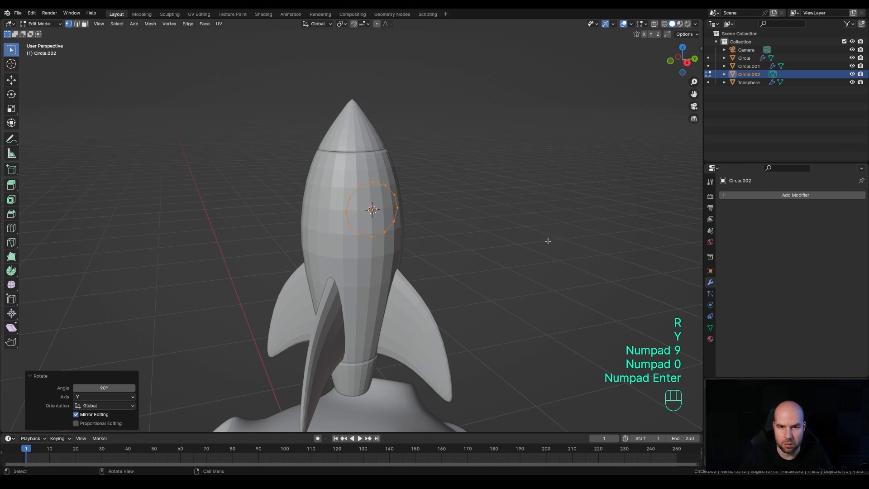
- Move the circle object about -0.096 m along Z in Object Mode
{"action": "mouse_move", "coordinate": [489, 241]}
{"action": "middle_mouse_down"}
{"action": "mouse_move", "coordinate": [554, 230]}
{"action": "mouse_move", "coordinate": [503, 240]}
{"action": "mouse_move", "coordinate": [510, 246]}
{"action": "mouse_move", "coordinate": [525, 237]}
{"action": "mouse_move", "coordinate": [492, 229]}
{"action": "middle_mouse_up"}
{"action": "key", "text": "Tab"}
{"action": "key", "text": "g"}
{"action": "key", "text": "z"}
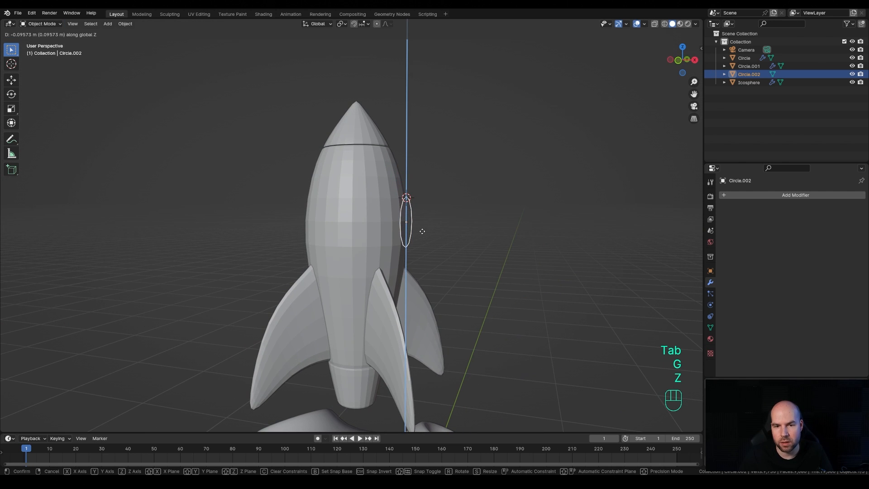
{"action": "left_click", "coordinate": [421, 230]}
- Shift the circle's mesh about 0.019 m along X and extrude it back along X into the hull to form a porthole rim
{"action": "mouse_move", "coordinate": [421, 230]}
{"action": "middle_mouse_down"}
{"action": "mouse_move", "coordinate": [443, 282]}
{"action": "mouse_move", "coordinate": [434, 238]}
{"action": "middle_mouse_up"}
{"action": "key", "text": "Tab"}
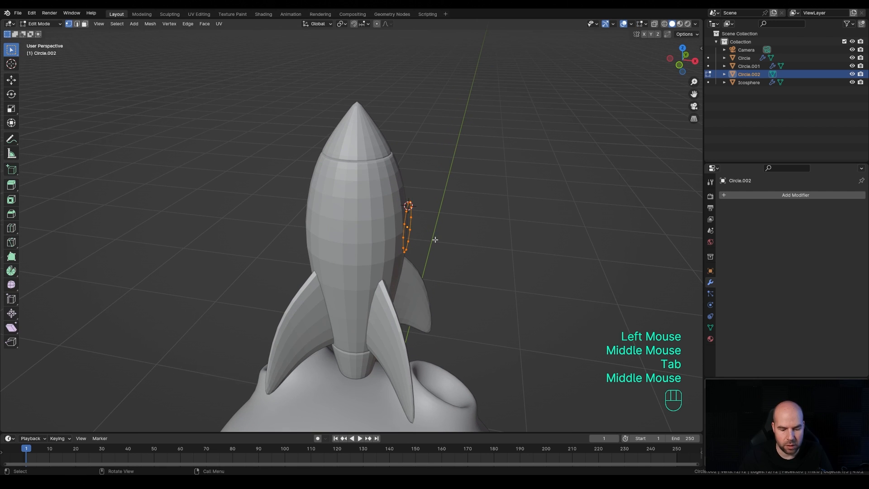
{"action": "key", "text": "g"}
{"action": "key", "text": "x"}
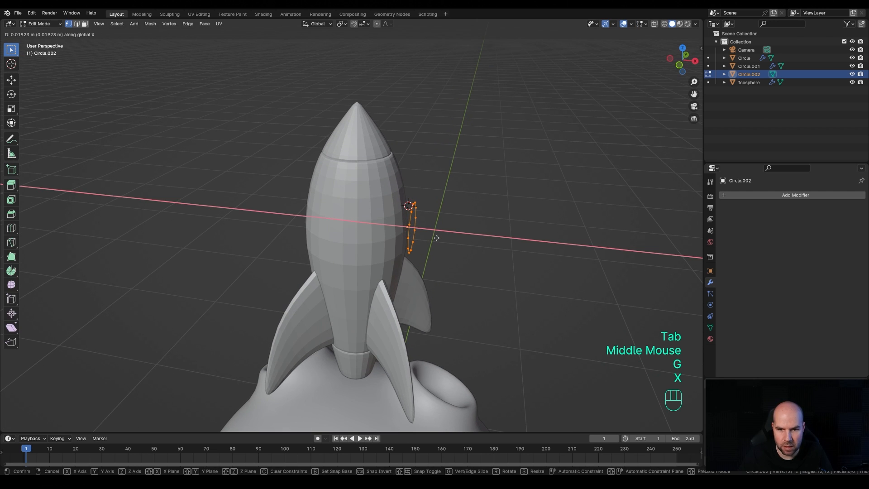
{"action": "left_click", "coordinate": [435, 238]}
{"action": "key", "text": "e"}
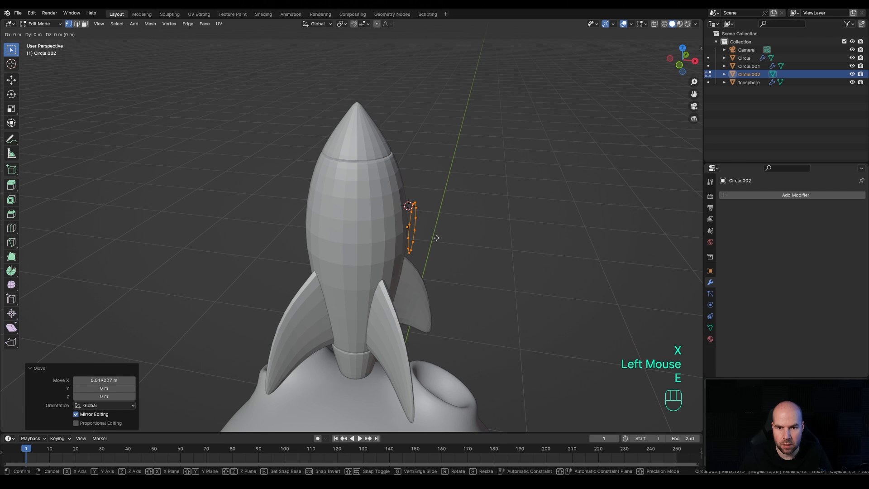
{"action": "key", "text": "x"}
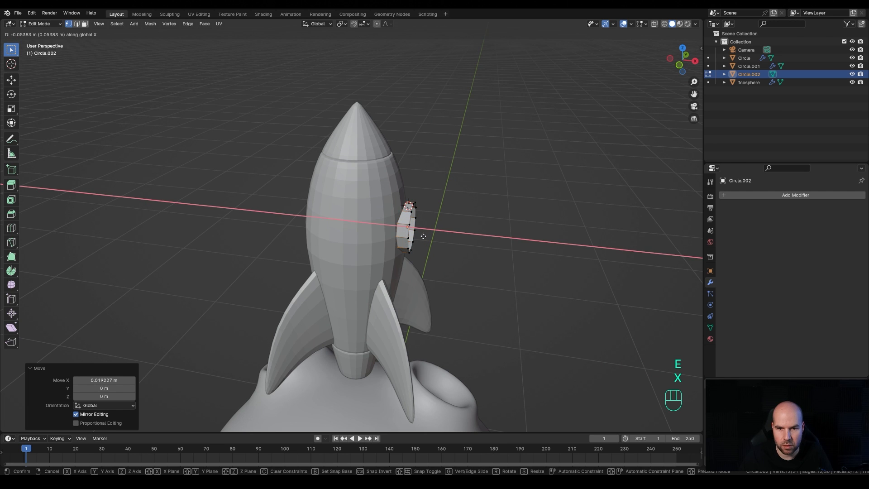
{"action": "left_click", "coordinate": [415, 235]}
- Fill the porthole's outer edge loop with a face and inset it by about 0.029 m
{"action": "left_click", "coordinate": [412, 229], "text": "alt"}
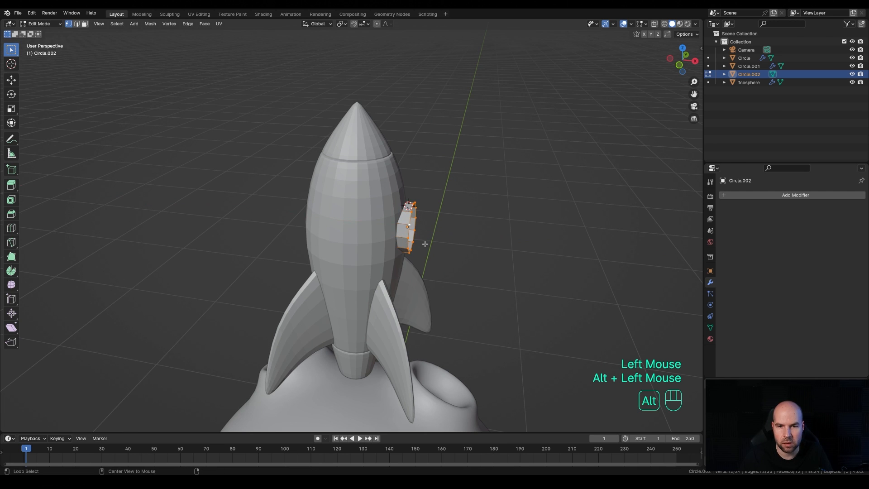
{"action": "middle_click_drag", "start_coordinate": [412, 228], "coordinate": [471, 258]}
{"action": "key", "text": "f"}
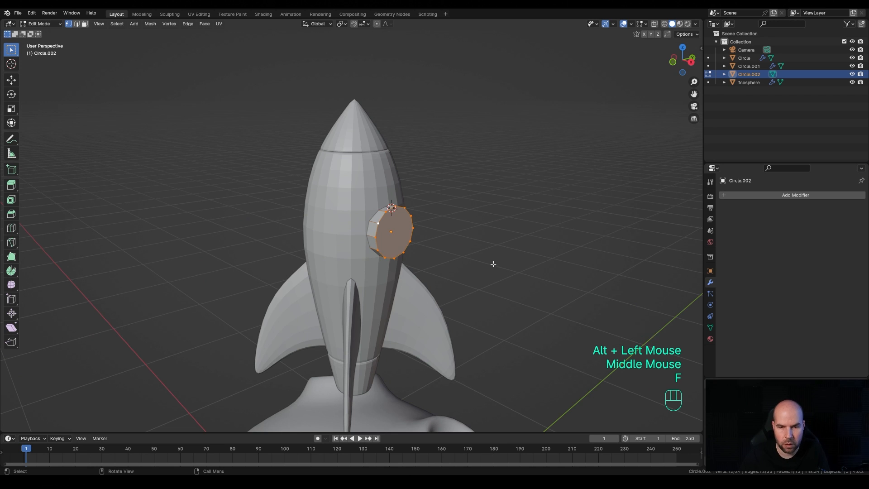
{"action": "key", "text": "i"}
{"action": "left_click", "coordinate": [490, 261]}
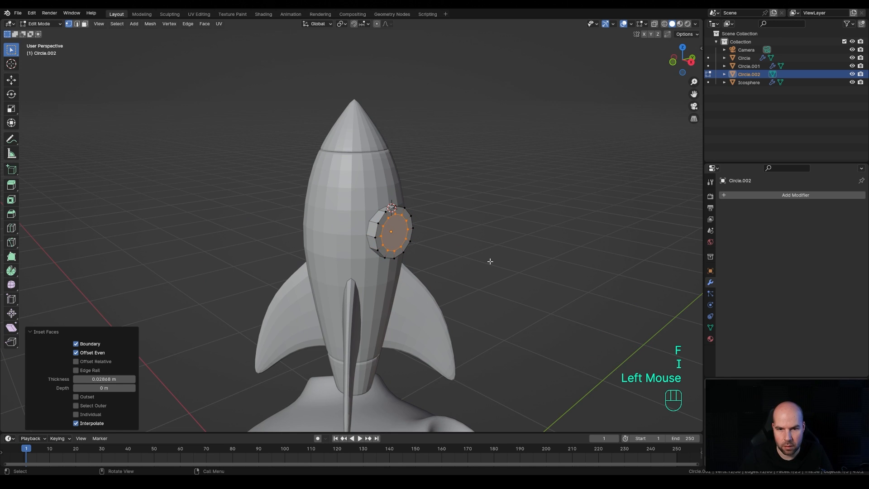
- Extrude the inset porthole face inward by about -0.0135 m and inset it again by about 0.038 m
{"action": "key", "text": "e"}
{"action": "left_click", "coordinate": [486, 260]}
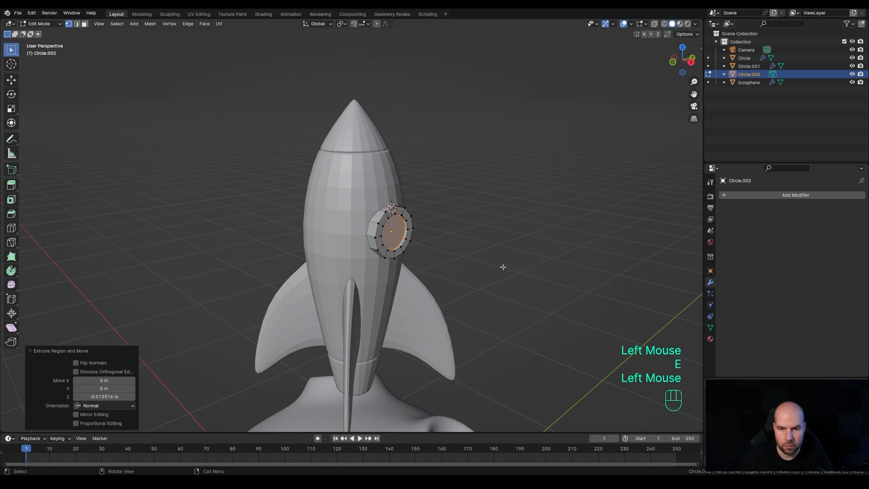
{"action": "key", "text": "i"}
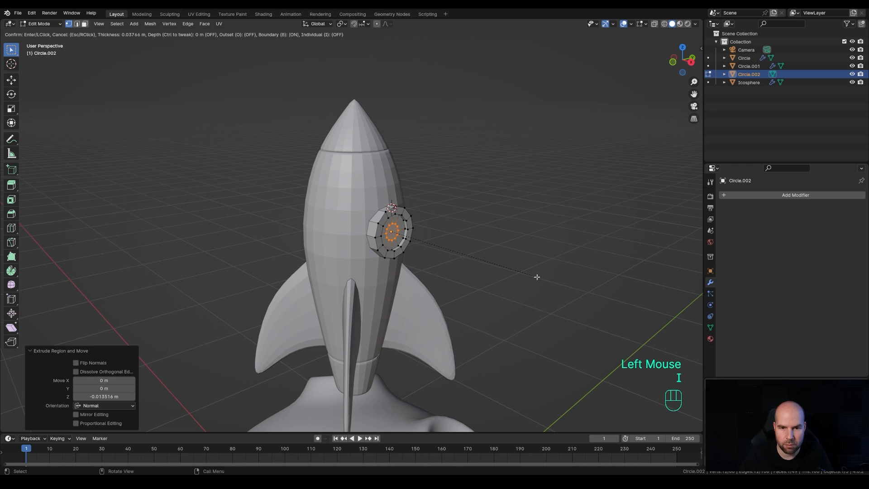
{"action": "left_click", "coordinate": [529, 274]}
- Push the innermost porthole face outward about 0.020 m along X to bulge the glass
{"action": "key", "text": "g"}
{"action": "key", "text": "x"}
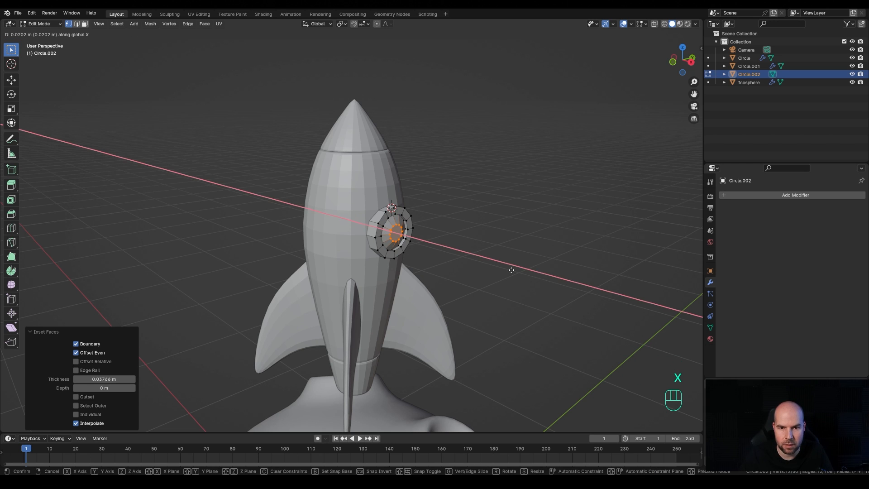
{"action": "left_click", "coordinate": [512, 270]}
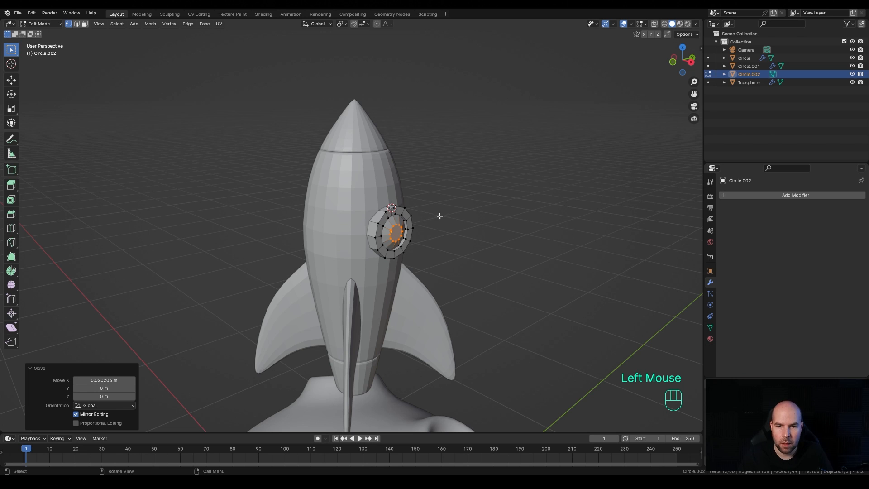
- Copy the rocket body's Bevel and Subdivision modifiers to the porthole
{"action": "key", "text": "Tab"}
{"action": "left_click", "coordinate": [386, 170], "text": "shift"}
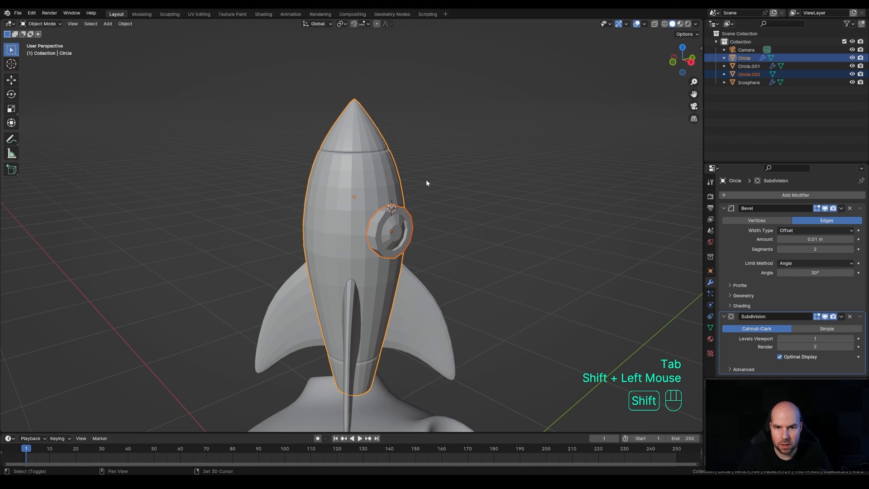
{"action": "left_click", "coordinate": [842, 207]}
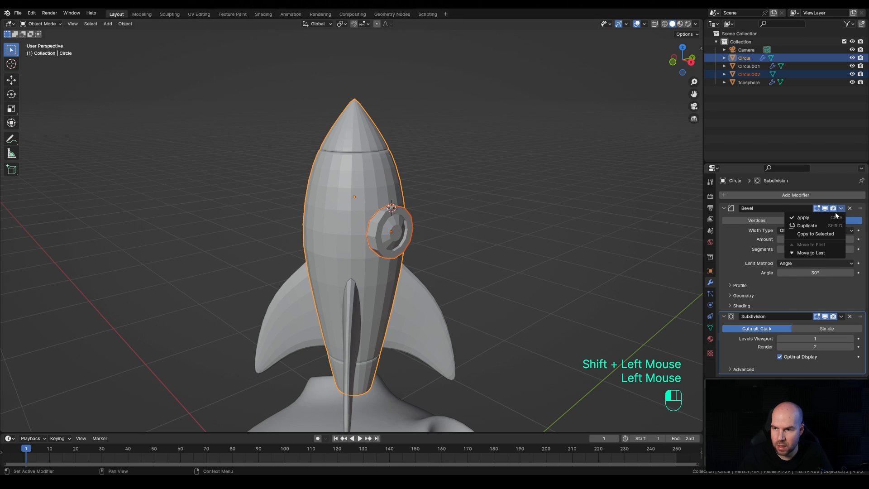
{"action": "left_click", "coordinate": [810, 234]}
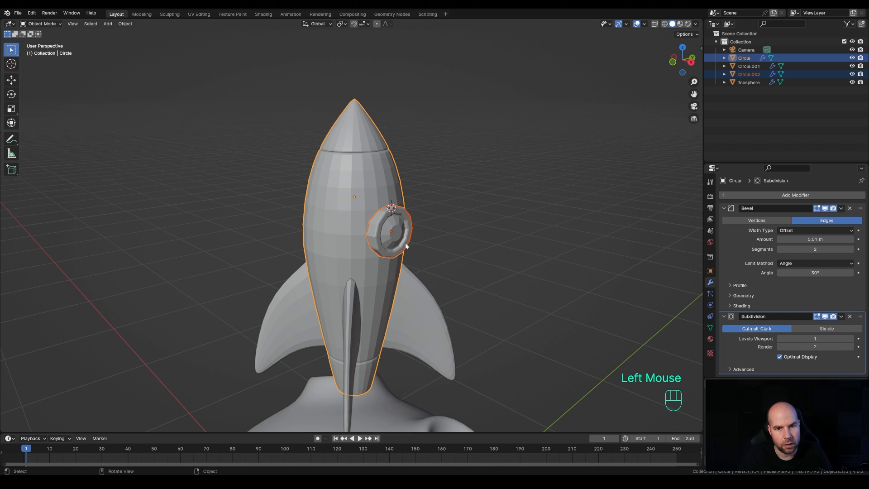
{"action": "left_click", "coordinate": [841, 316]}
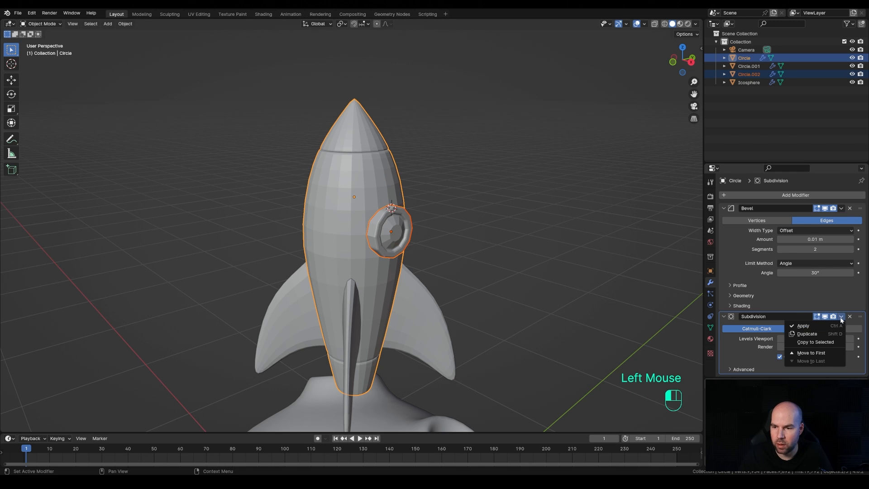
{"action": "left_click", "coordinate": [814, 342]}
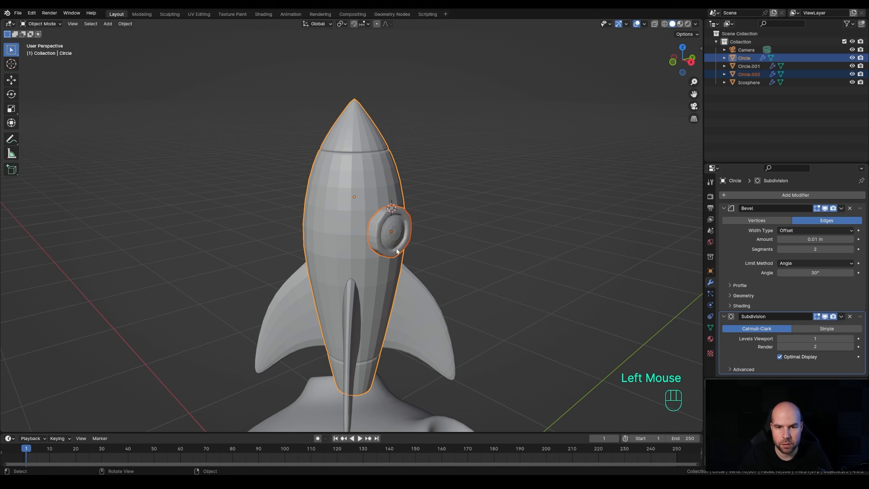
- Set the angle limit of the porthole's Bevel modifier to 45°
{"action": "scroll", "coordinate": [366, 241], "scroll_direction": "up", "scroll_amount": 4}
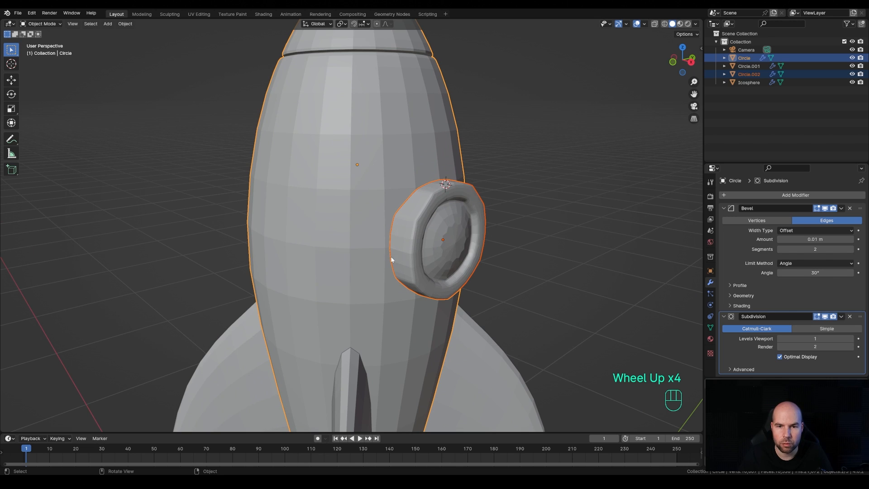
{"action": "left_click", "coordinate": [400, 209]}
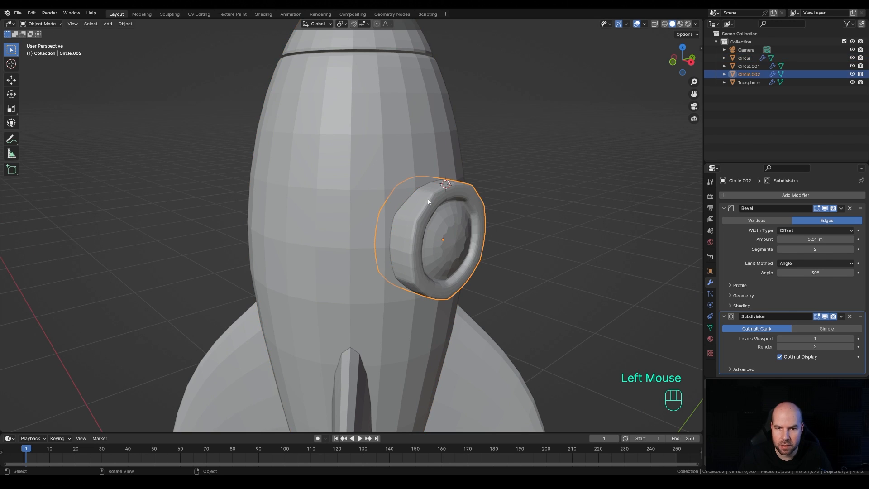
{"action": "left_click", "coordinate": [811, 272]}
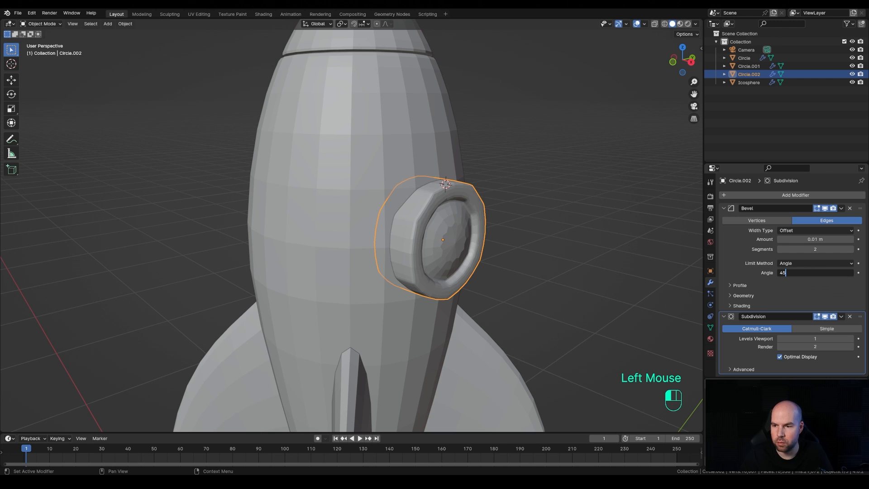
{"action": "key", "text": "Return"}
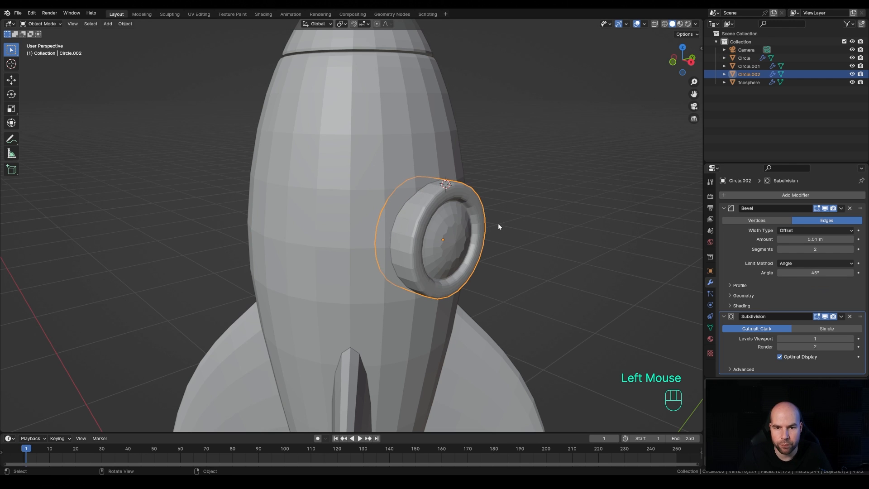
- Apply smooth shading to the porthole, the rocket body and the fins
{"action": "scroll", "coordinate": [498, 224], "scroll_direction": "down", "scroll_amount": 2}
{"action": "right_click", "coordinate": [415, 240]}
{"action": "left_click", "coordinate": [415, 239]}
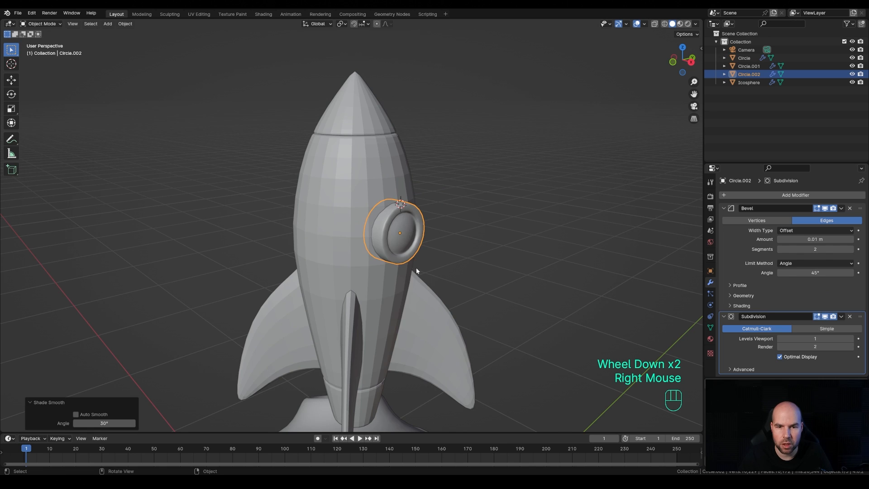
{"action": "left_click", "coordinate": [375, 162]}
{"action": "right_click", "coordinate": [374, 162]}
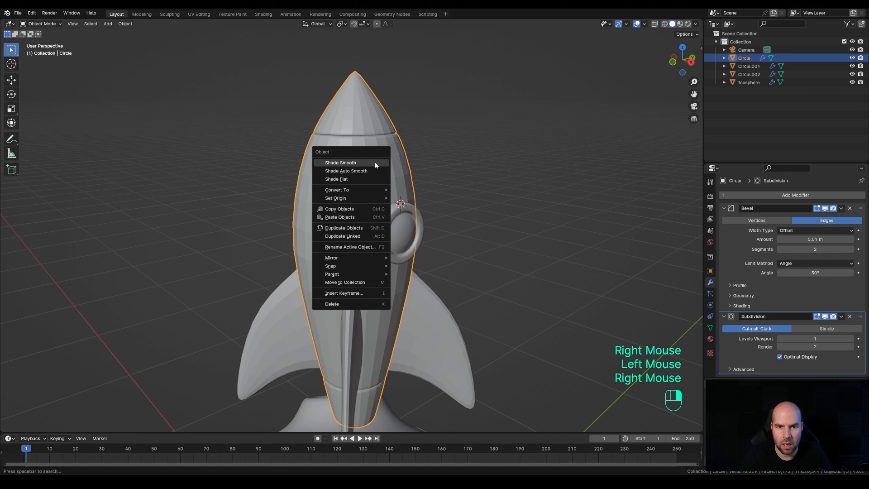
{"action": "left_click", "coordinate": [375, 163]}
{"action": "right_click", "coordinate": [431, 302]}
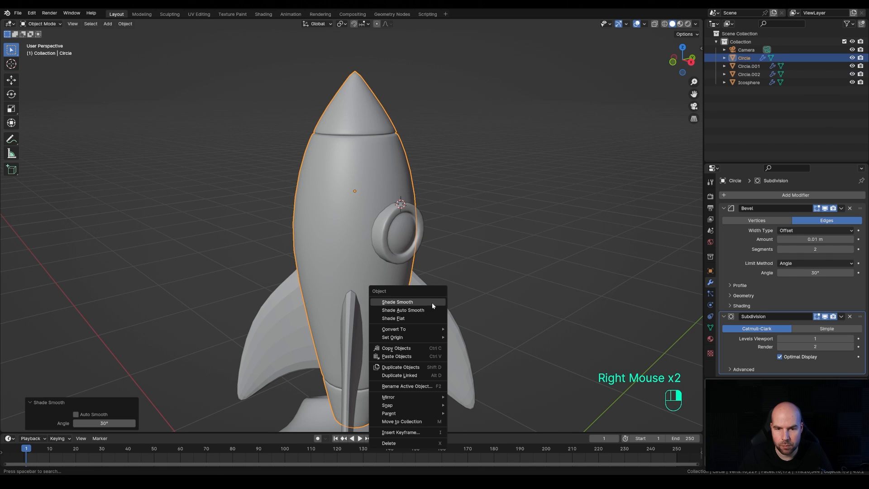
{"action": "left_click", "coordinate": [450, 340]}
{"action": "right_click", "coordinate": [437, 304]}
{"action": "left_click", "coordinate": [437, 305]}
{"action": "scroll", "coordinate": [473, 374], "scroll_direction": "down", "scroll_amount": 2}
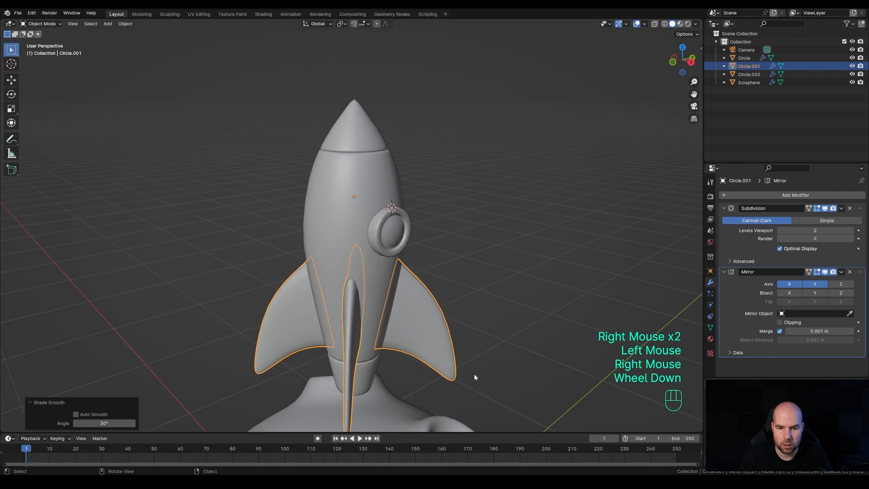
- Scale the porthole up uniformly by a factor of about 1.29
{"action": "middle_click_drag", "start_coordinate": [473, 375], "coordinate": [414, 259]}
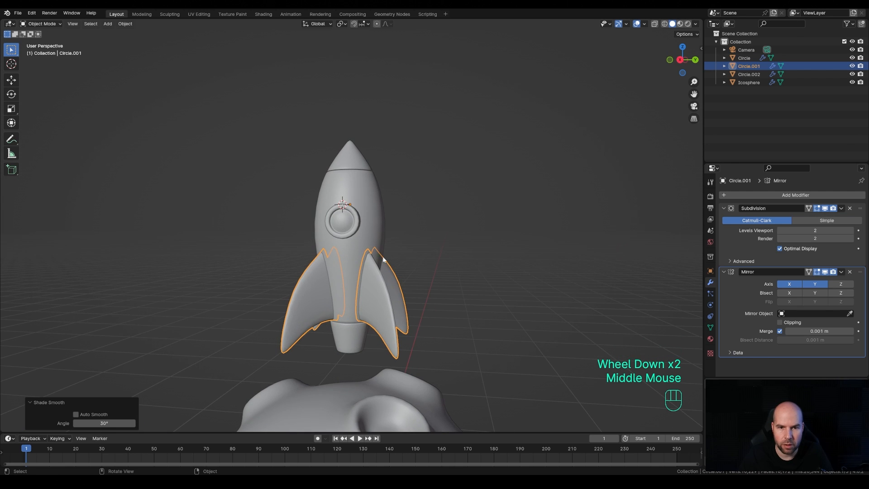
{"action": "scroll", "coordinate": [362, 242], "scroll_direction": "up", "scroll_amount": 1}
{"action": "middle_click_drag", "start_coordinate": [343, 237], "coordinate": [365, 235]}
{"action": "left_click", "coordinate": [365, 234]}
{"action": "middle_click_drag", "start_coordinate": [447, 259], "coordinate": [468, 259]}
{"action": "key", "text": "s"}
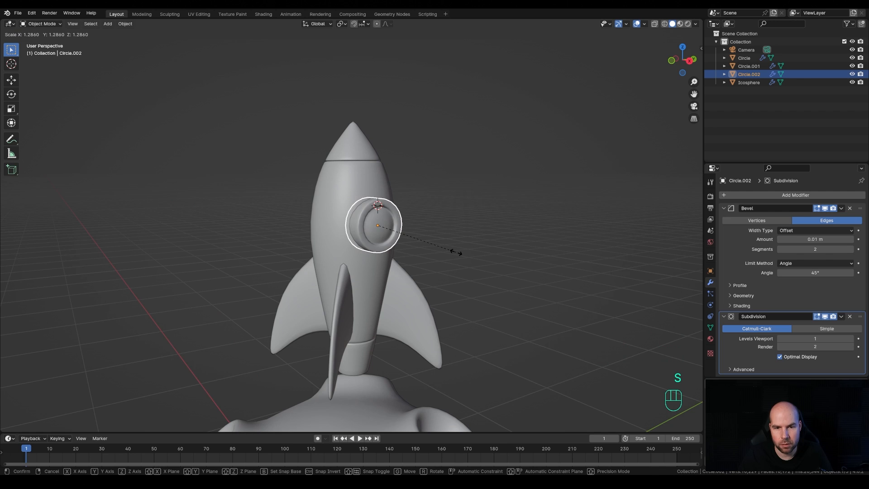
{"action": "left_click", "coordinate": [453, 252]}
- Add a Mirror modifier to the porthole on the X axis, with the rocket body as the mirror object
{"action": "left_click", "coordinate": [723, 208]}
{"action": "left_click", "coordinate": [723, 219]}
{"action": "left_click", "coordinate": [727, 195]}
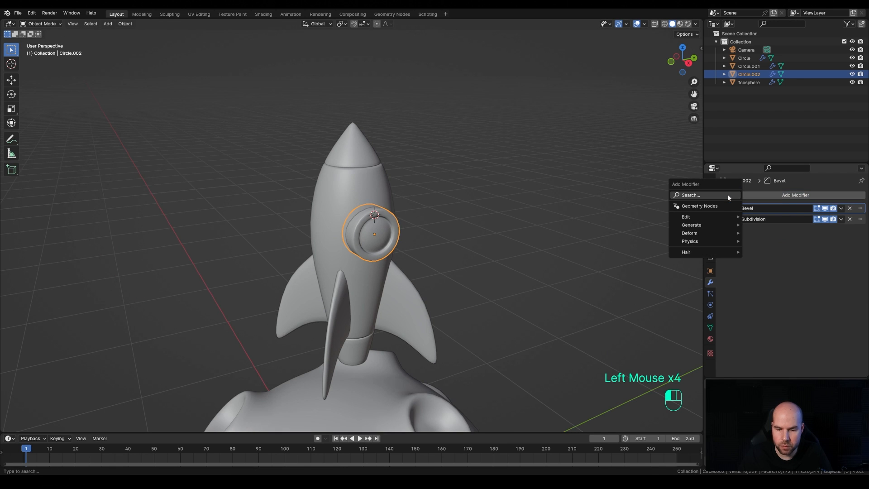
{"action": "type", "text": "mi"}
{"action": "left_click", "coordinate": [723, 210]}
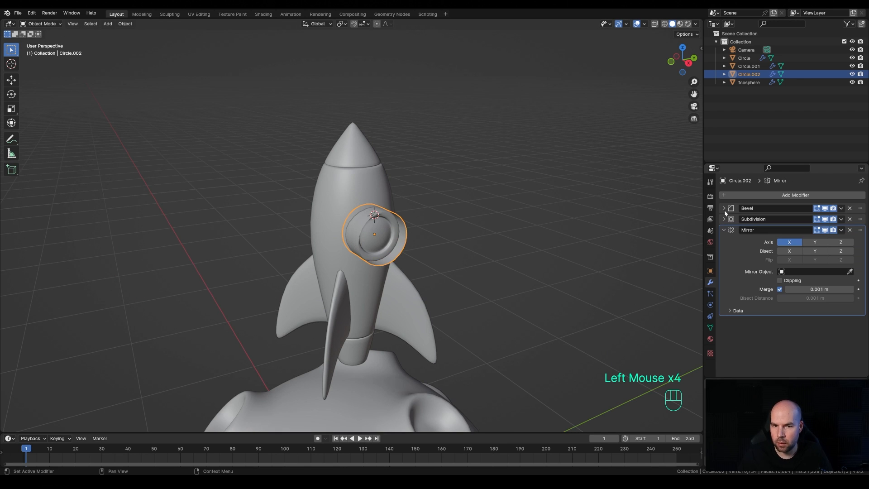
{"action": "left_click", "coordinate": [850, 271]}
{"action": "left_click", "coordinate": [360, 175]}
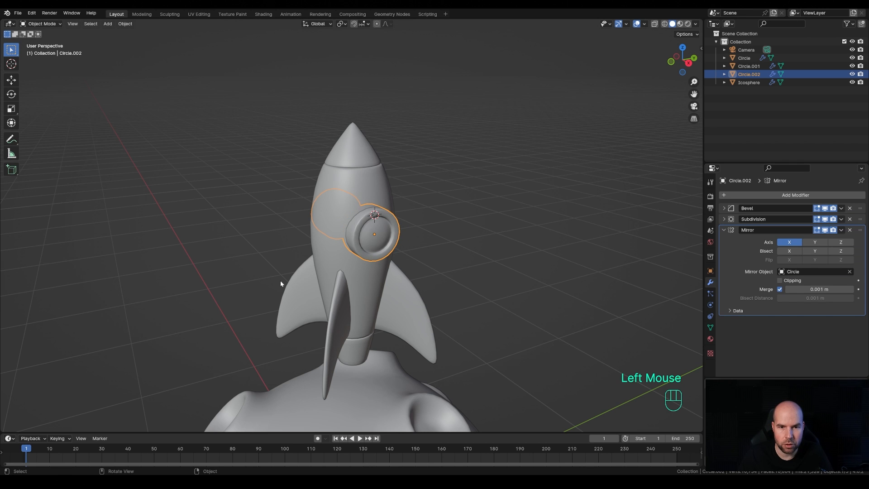
- Snap the 3D cursor back to the world origin
{"action": "middle_click_drag", "start_coordinate": [348, 223], "coordinate": [566, 247]}
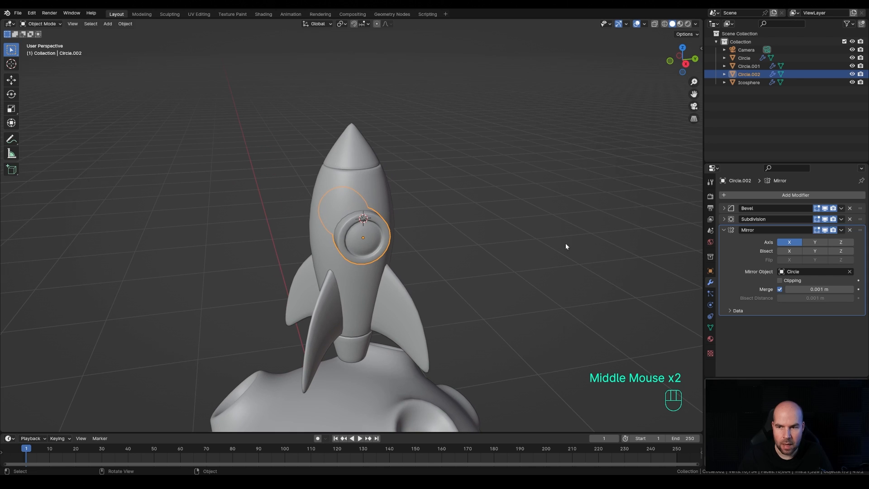
{"action": "key", "text": "shift+s"}
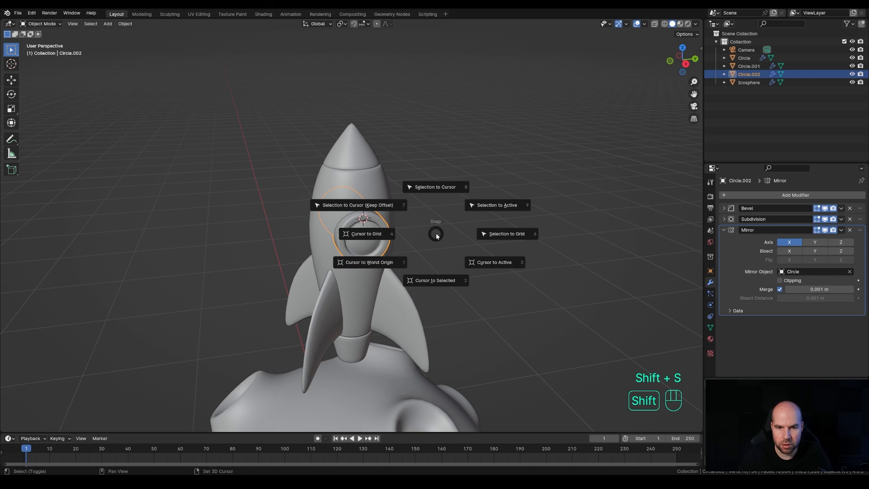
{"action": "left_click", "coordinate": [347, 275]}
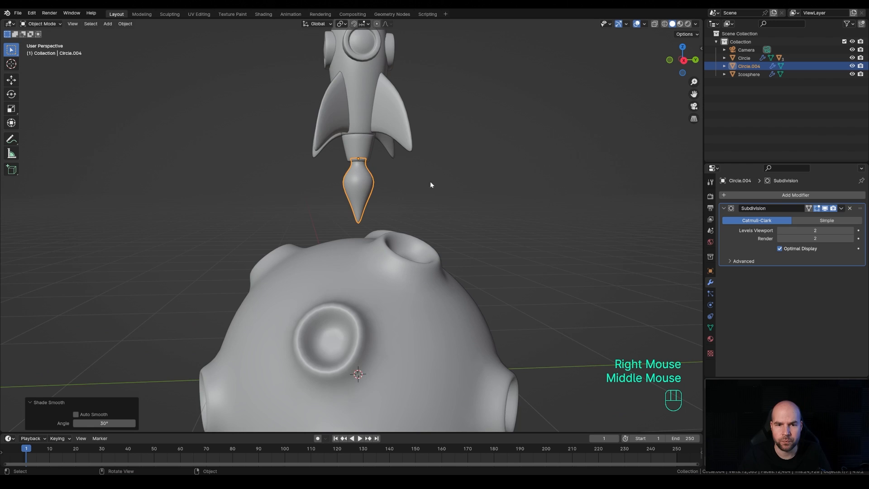
- Cut an edge loop into the upper part of the exhaust flame and slide it down close to the widest ring
{"action": "scroll", "coordinate": [374, 181], "scroll_direction": "up", "scroll_amount": 2}
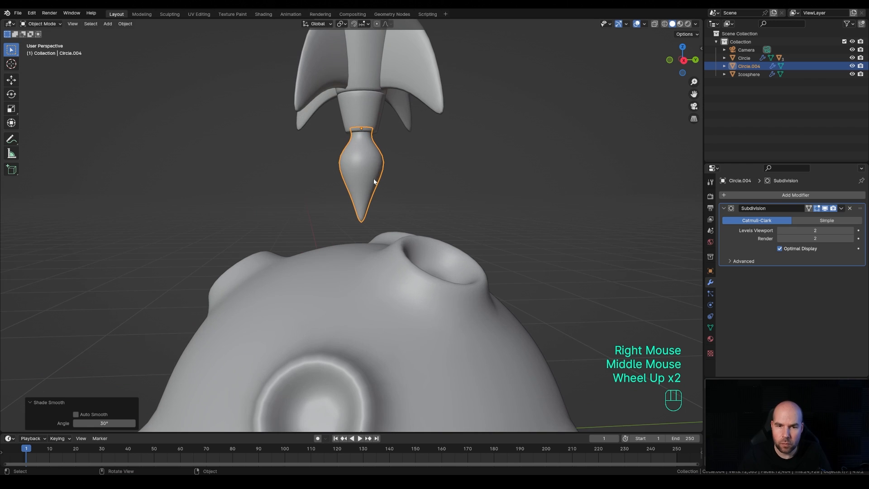
{"action": "key", "text": "Tab"}
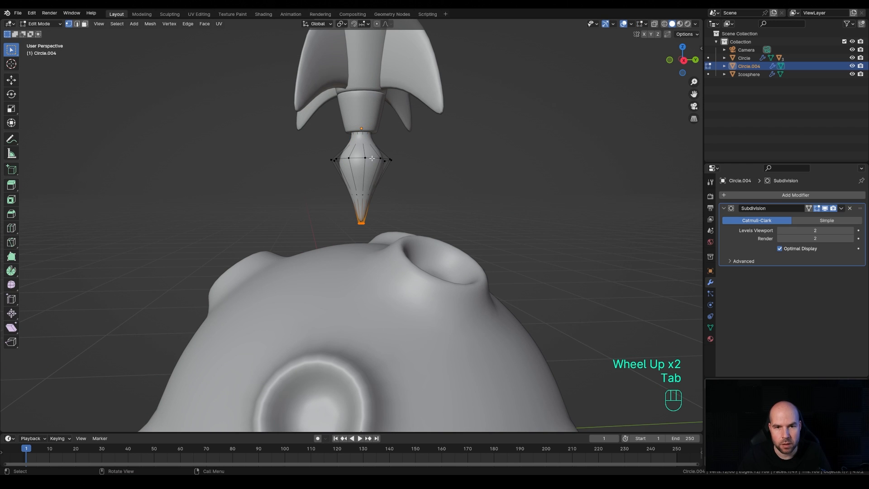
{"action": "key", "text": "ctrl+r"}
{"action": "left_click", "coordinate": [379, 145]}
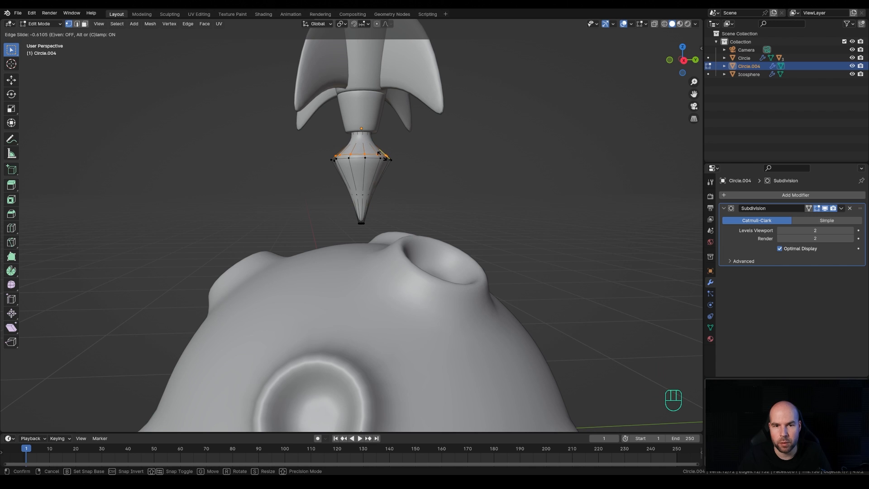
{"action": "left_click", "coordinate": [379, 154]}
{"action": "key", "text": "Tab"}
{"action": "key", "text": "Tab"}
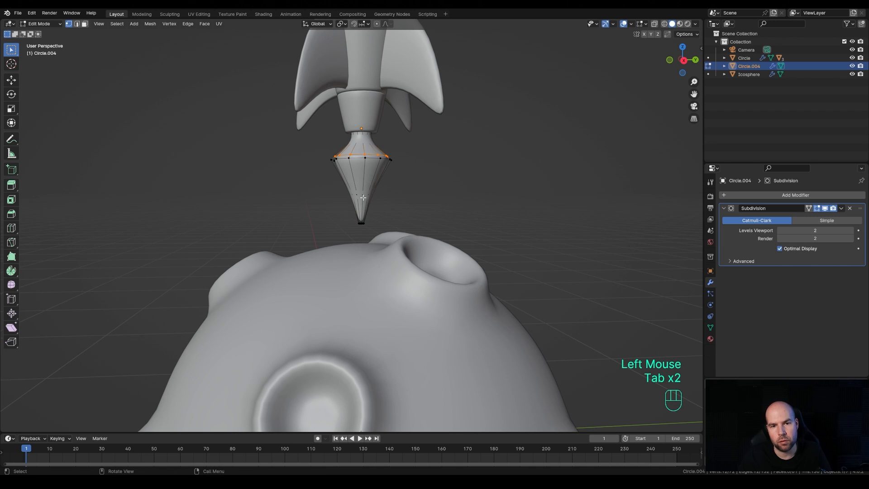
- Move the edge loop below the flame's widest ring up about 0.077 m along Z
{"action": "left_click", "coordinate": [378, 157], "text": "alt"}
{"action": "key", "text": "g"}
{"action": "key", "text": "z"}
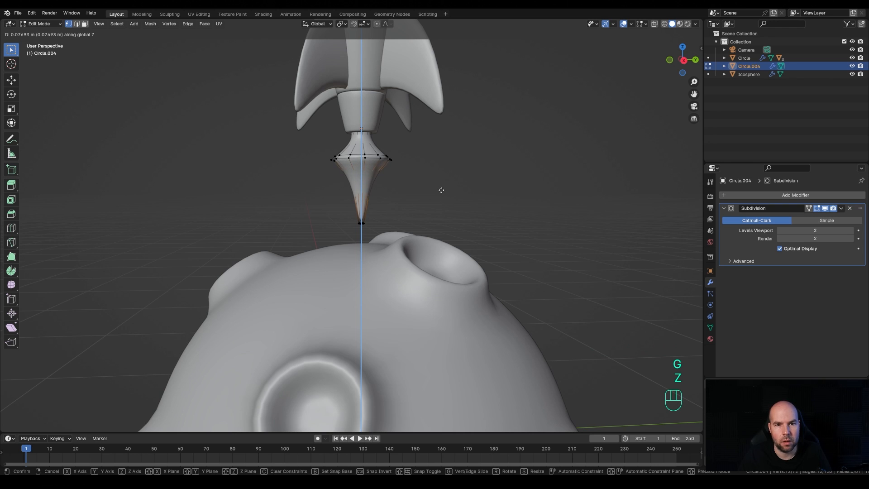
{"action": "left_click", "coordinate": [441, 191]}
{"action": "key", "text": "Tab"}
- Parent the exhaust flame to the rocket body, keeping its transform
{"action": "scroll", "coordinate": [292, 189], "scroll_direction": "down", "scroll_amount": 3}
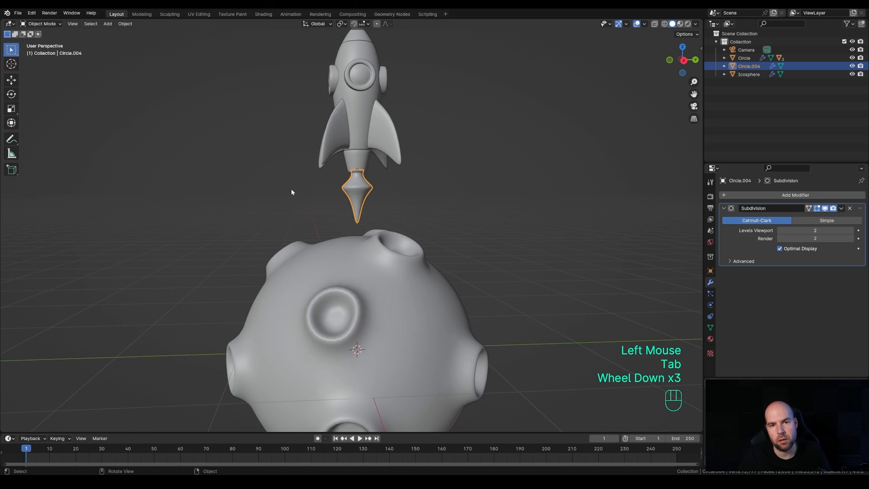
{"action": "left_click", "coordinate": [359, 152], "text": "shift"}
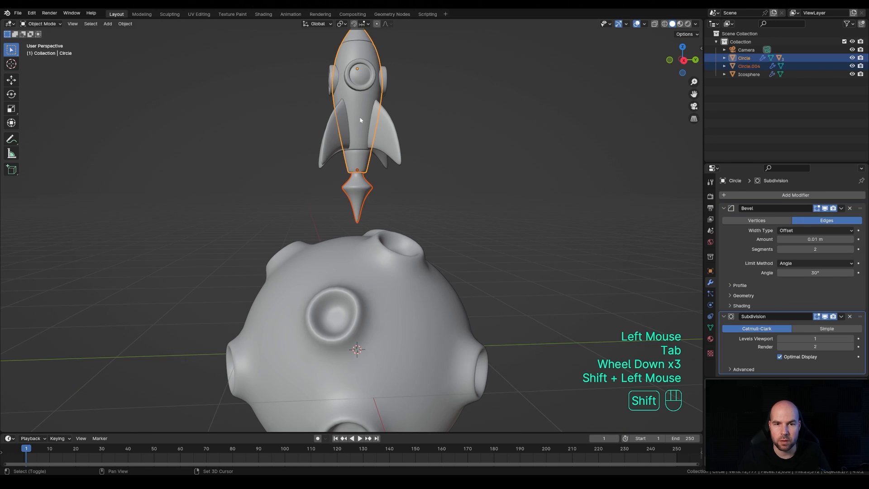
{"action": "key", "text": "ctrl+p"}
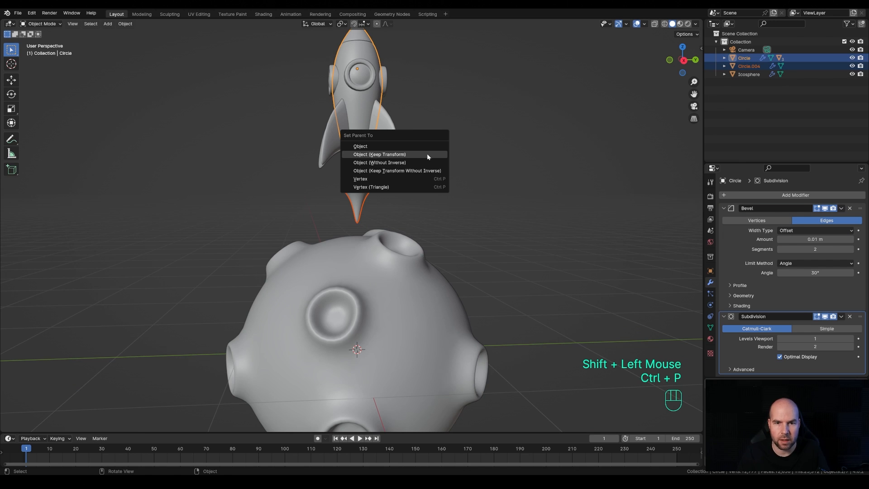
{"action": "left_click", "coordinate": [427, 154]}
- Add a Plain Axes empty at the origin and raise it about 2.012 m along Z to the rocket's mid-height
{"action": "middle_click_drag", "start_coordinate": [427, 157], "coordinate": [402, 183]}
{"action": "key", "text": "KP_3"}
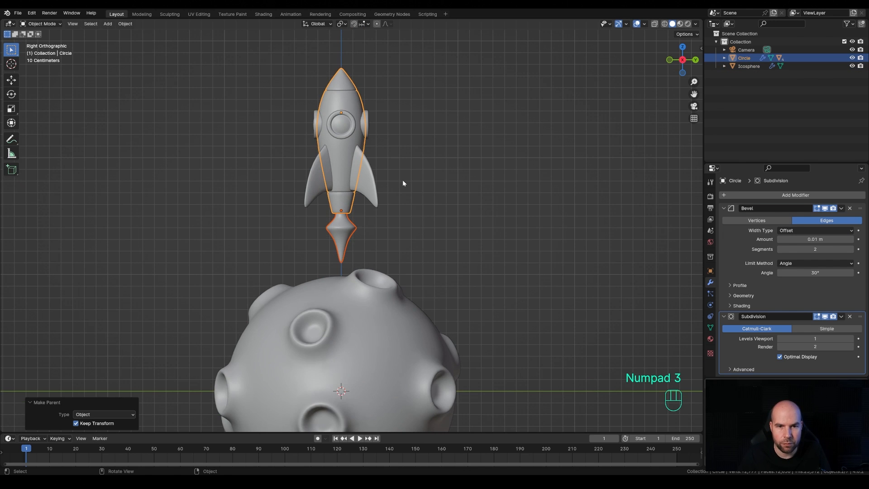
{"action": "scroll", "coordinate": [379, 168], "scroll_direction": "down", "scroll_amount": 2}
{"action": "scroll", "coordinate": [405, 166], "scroll_direction": "up", "scroll_amount": 3}
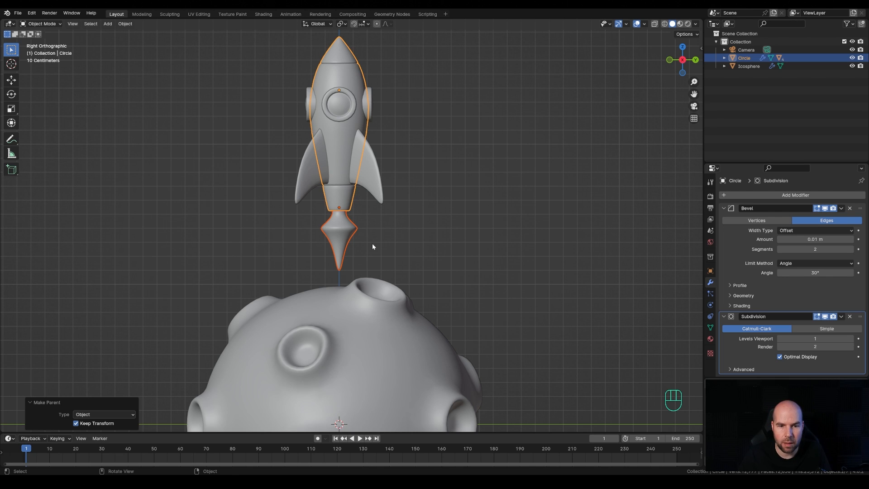
{"action": "key", "text": "shift+a"}
{"action": "mouse_move", "coordinate": [367, 322]}
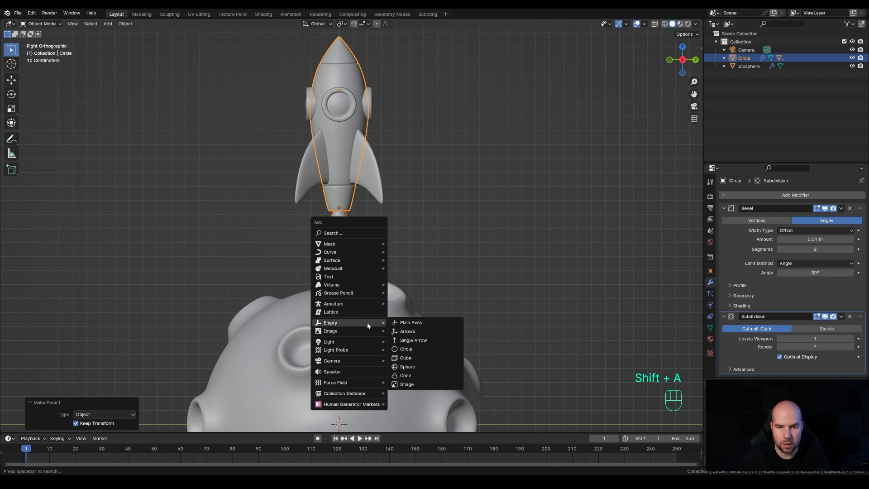
{"action": "left_click", "coordinate": [411, 322]}
{"action": "scroll", "coordinate": [416, 325], "scroll_direction": "down", "scroll_amount": 2}
{"action": "key", "text": "g"}
{"action": "key", "text": "z"}
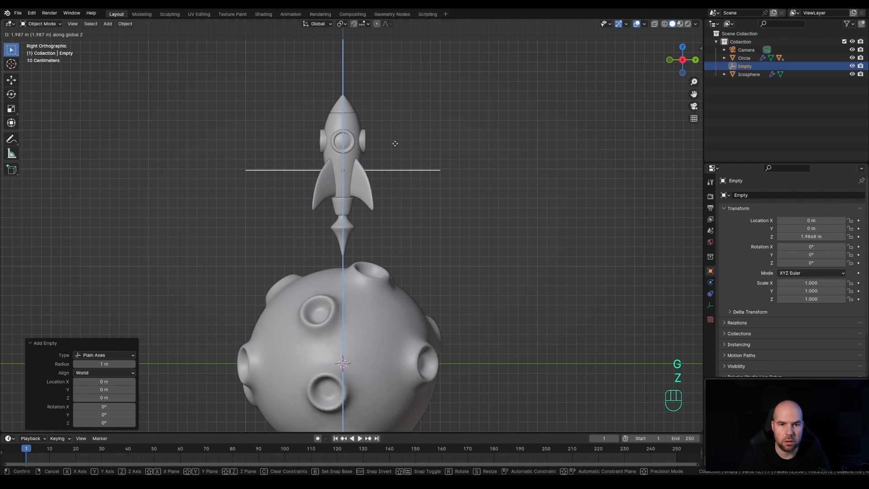
{"action": "left_click", "coordinate": [397, 140]}
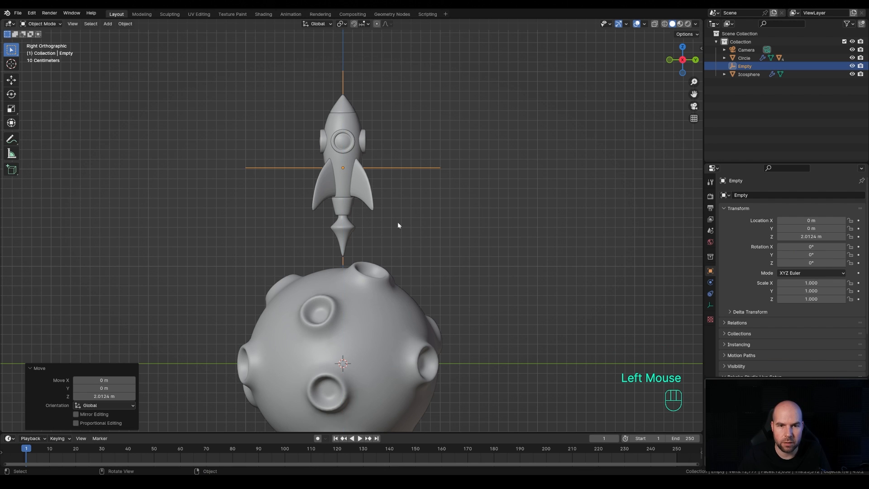
- Parent the rocket body to the empty, keeping its transform
{"action": "double_click", "coordinate": [352, 118]}
{"action": "left_click", "coordinate": [420, 167], "text": "shift"}
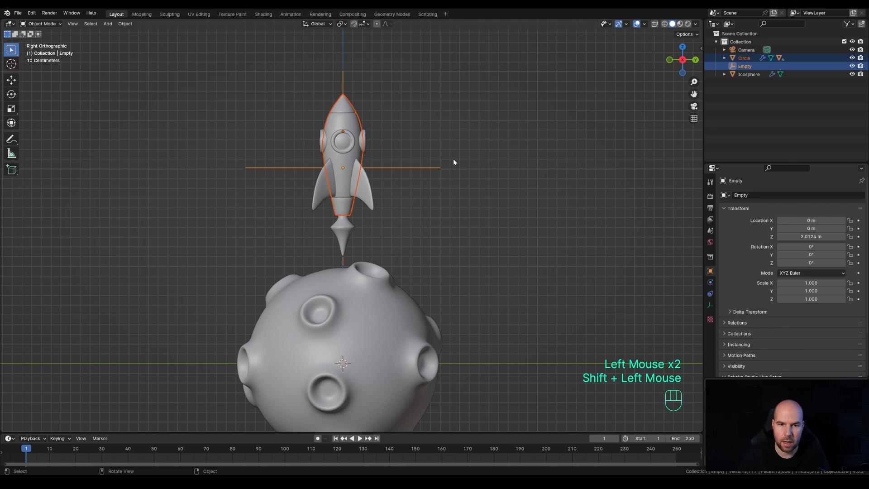
{"action": "key", "text": "ctrl+p"}
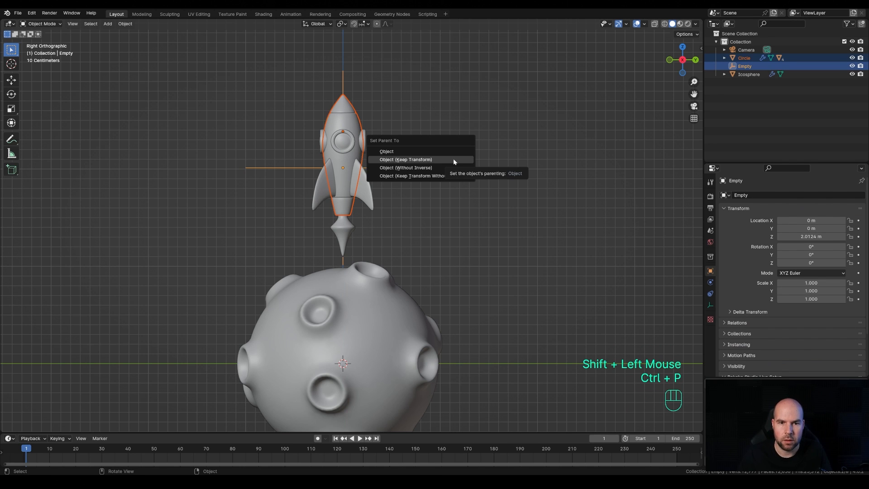
{"action": "left_click", "coordinate": [452, 159]}
- Rotate the empty by about -76.4° in the side view and move it about 0.119 m along Y and -0.398 m along Z
{"action": "left_click", "coordinate": [423, 168]}
{"action": "left_click", "coordinate": [423, 167]}
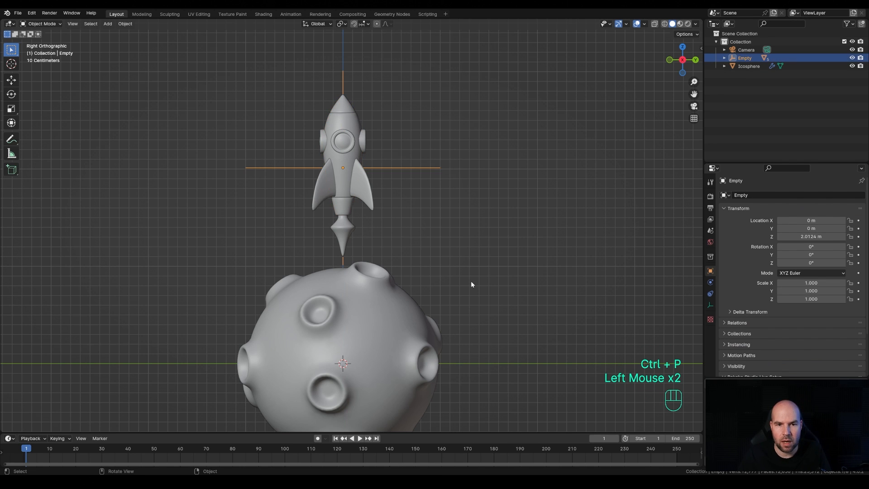
{"action": "key", "text": "r"}
{"action": "left_click", "coordinate": [419, 116]}
{"action": "key", "text": "g"}
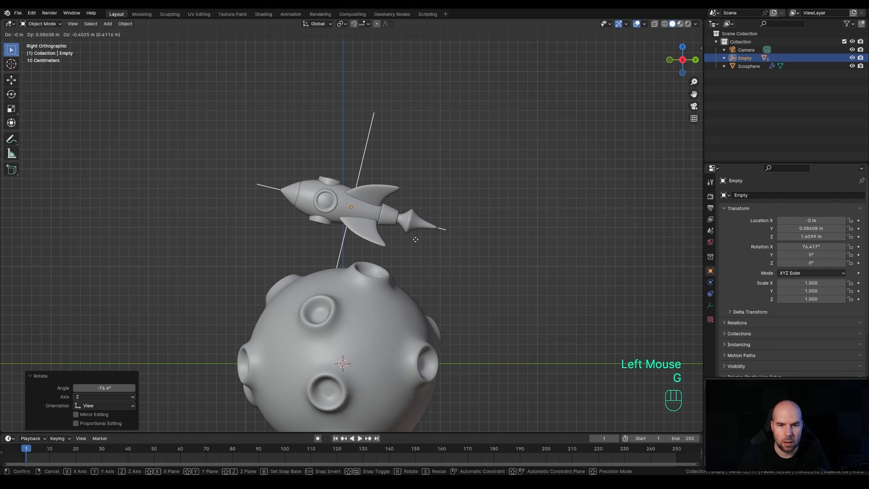
{"action": "left_click", "coordinate": [418, 240]}
- Align the camera to the side view of the rocket and planet, and set a render region around the whole camera frame
{"action": "middle_click_drag", "start_coordinate": [484, 294], "coordinate": [515, 265], "text": "shift"}
{"action": "scroll", "coordinate": [465, 277], "scroll_direction": "up", "scroll_amount": 2}
{"action": "scroll", "coordinate": [508, 274], "scroll_direction": "down", "scroll_amount": 2}
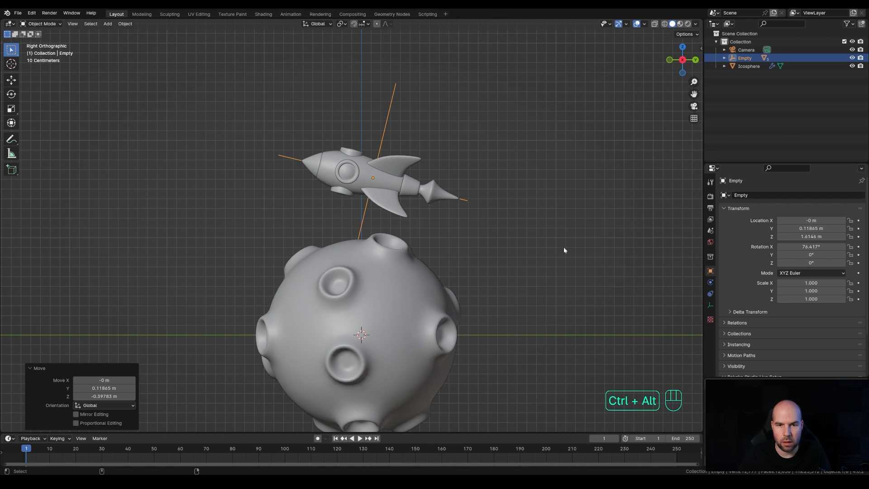
{"action": "key", "text": "ctrl+alt+KP_0"}
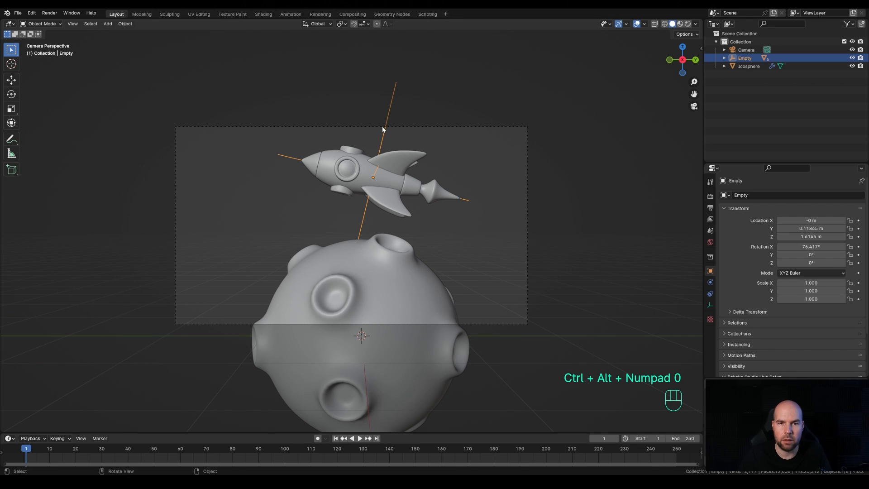
{"action": "key", "text": "ctrl+z"}
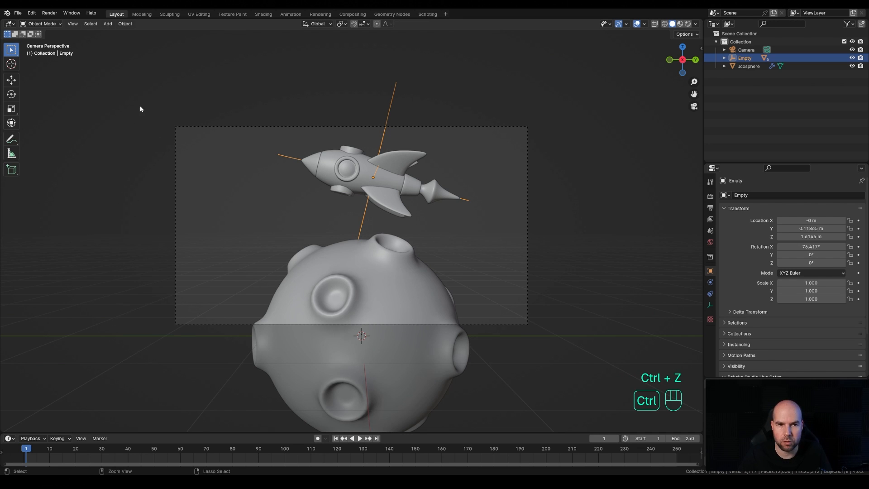
{"action": "key", "text": "ctrl+b"}
{"action": "left_click_drag", "start_coordinate": [151, 100], "coordinate": [549, 350]}
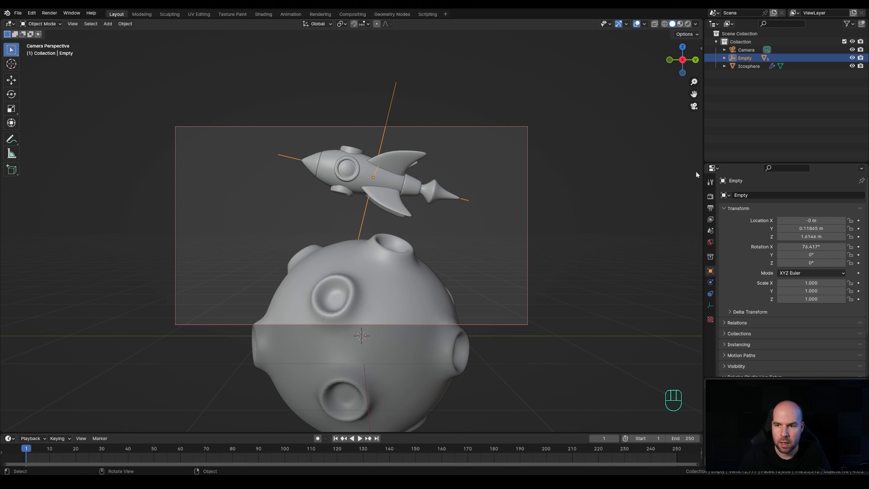
- Switch the render engine to Cycles with GPU Compute as the device, and enable viewport denoising
{"action": "left_click", "coordinate": [710, 196]}
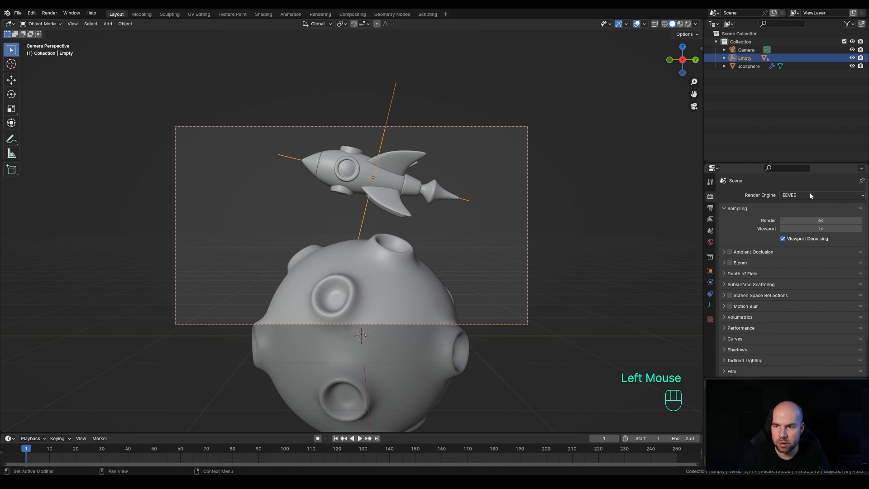
{"action": "left_click", "coordinate": [810, 195]}
{"action": "left_click", "coordinate": [799, 221]}
{"action": "left_click", "coordinate": [797, 215]}
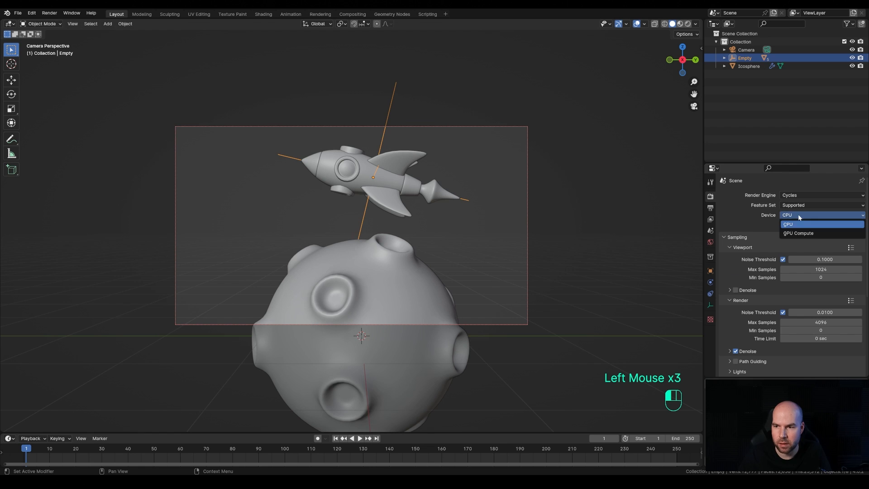
{"action": "left_click", "coordinate": [798, 233]}
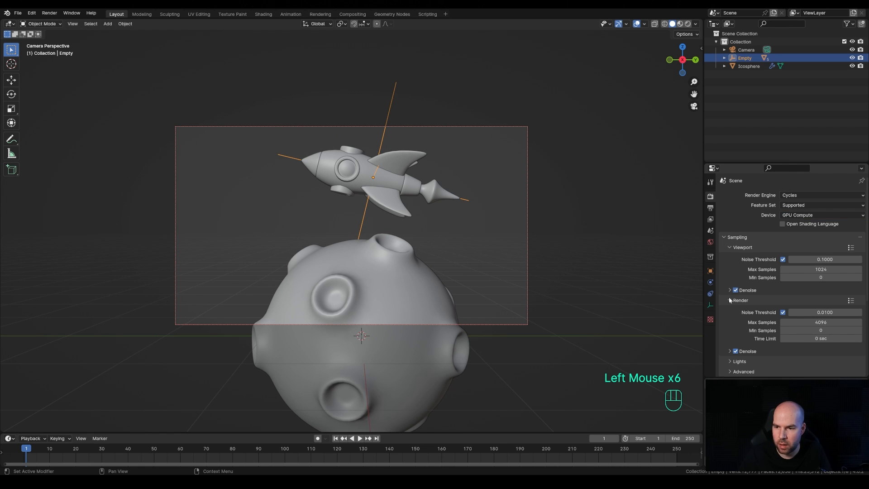
- Set the final render's denoiser to OptiX and its maximum samples to 64
{"action": "left_click", "coordinate": [728, 351]}
{"action": "left_click_drag", "start_coordinate": [799, 363], "coordinate": [791, 373]}
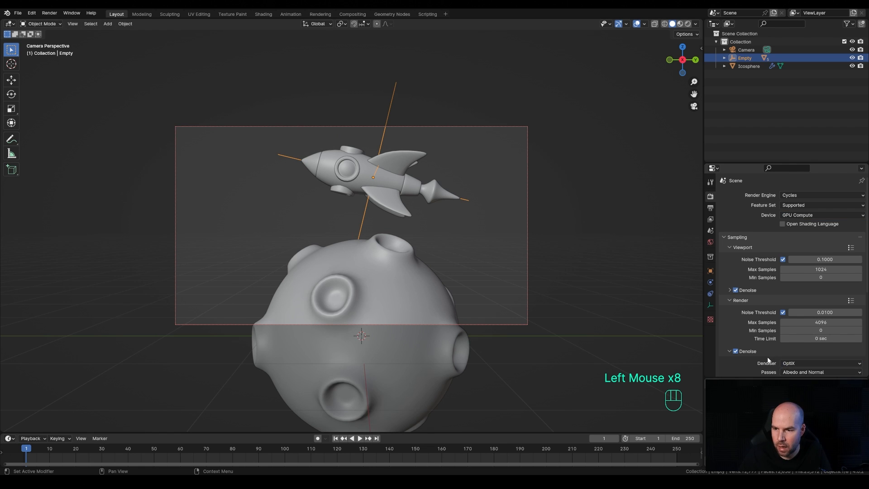
{"action": "left_click", "coordinate": [729, 352]}
{"action": "left_click", "coordinate": [837, 322]}
{"action": "type", "text": "64"}
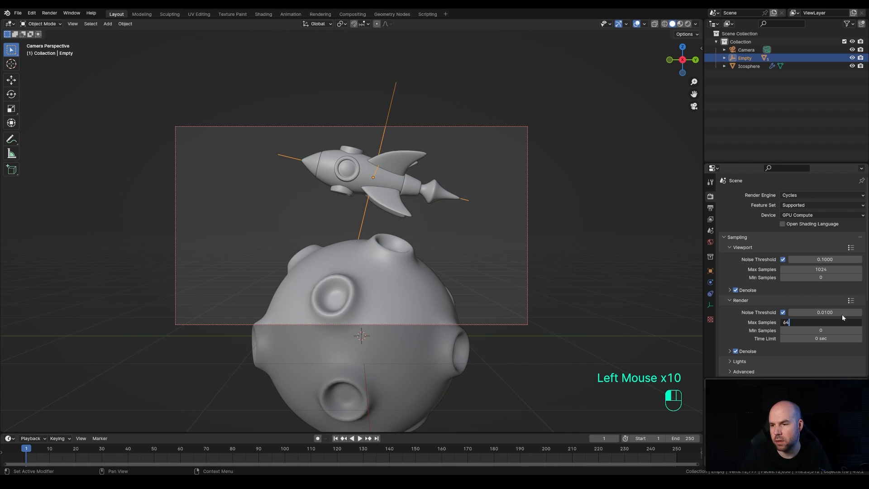
- Set the maximum samples to 64 for both the final render and the viewport
{"action": "key", "text": "Return"}
{"action": "left_click", "coordinate": [837, 270]}
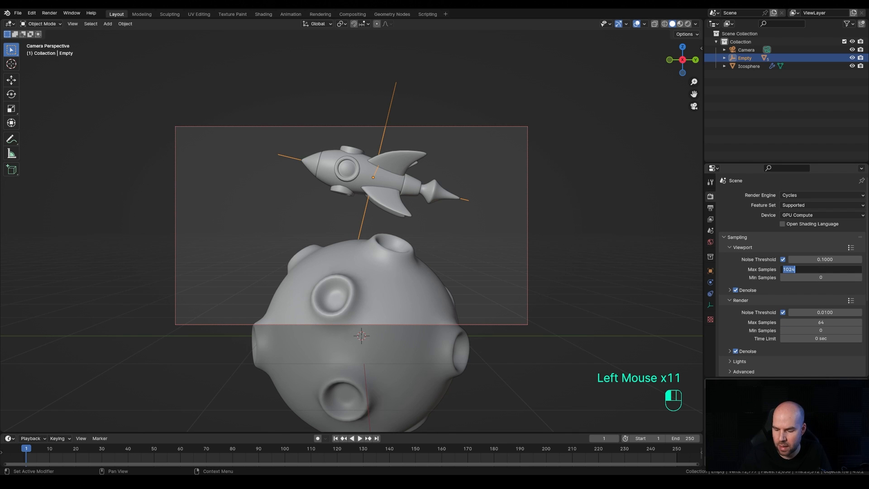
{"action": "type", "text": "64"}
{"action": "key", "text": "Return"}
- Switch the viewport to rendered shading with the camera frame in view
{"action": "middle_click_drag", "start_coordinate": [479, 244], "coordinate": [511, 250], "text": "shift"}
{"action": "key", "text": "z"}
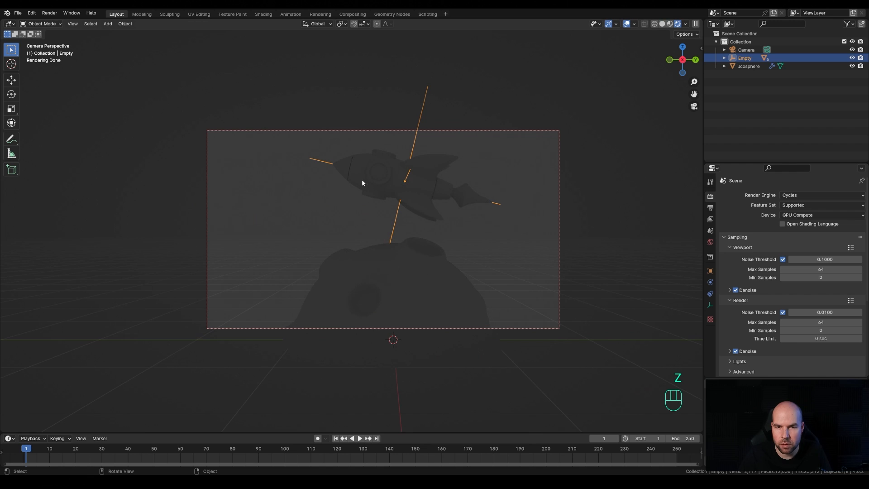
{"action": "middle_click_drag", "start_coordinate": [587, 214], "coordinate": [482, 230], "text": "shift"}
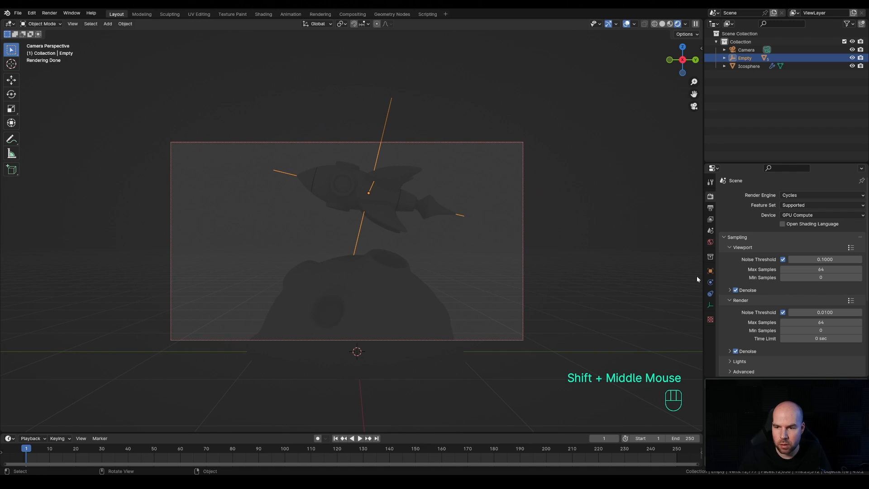
- Add a sun light to the scene and set its strength to 3
{"action": "key", "text": "shift+a"}
{"action": "mouse_move", "coordinate": [425, 223]}
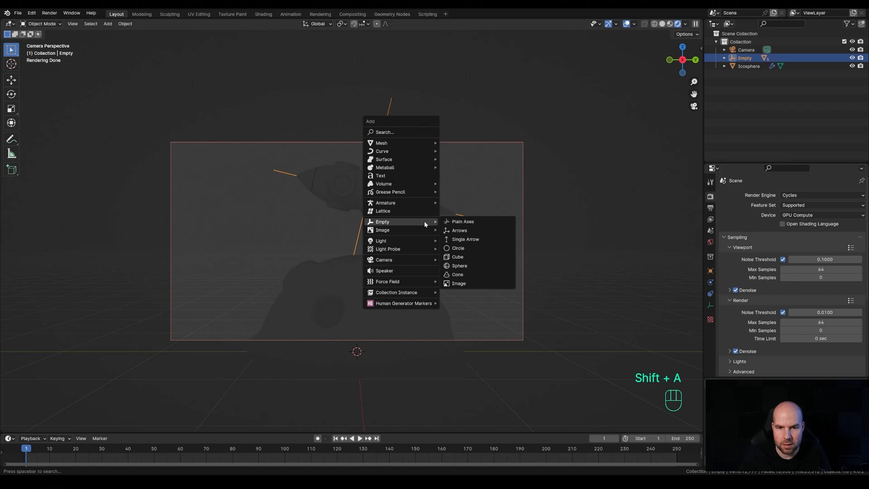
{"action": "mouse_move", "coordinate": [419, 241]}
{"action": "left_click", "coordinate": [472, 250]}
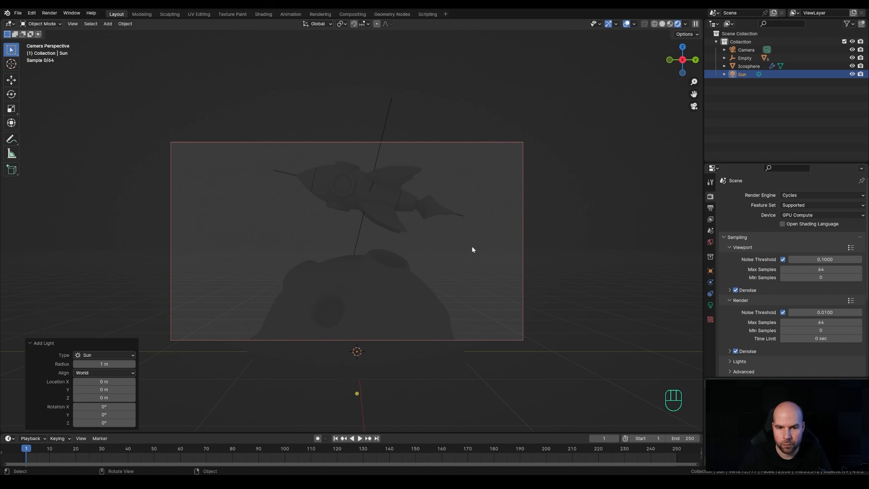
{"action": "left_click", "coordinate": [709, 305]}
{"action": "double_click", "coordinate": [792, 245]}
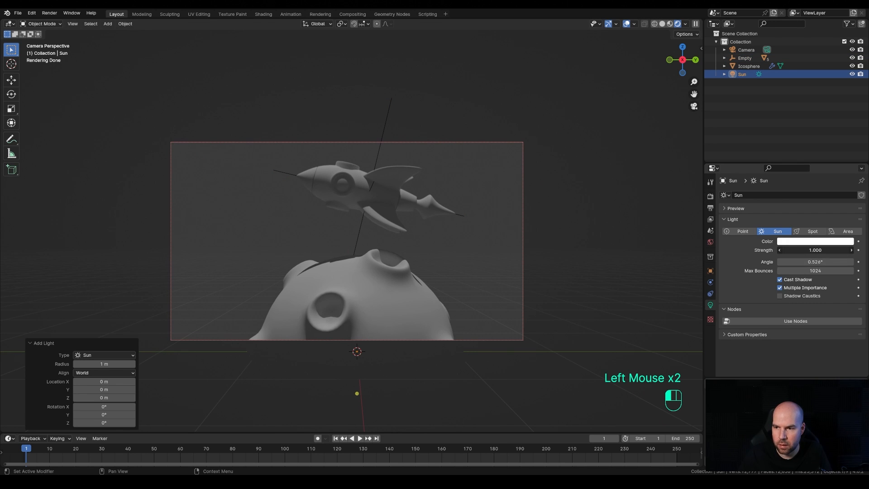
{"action": "type", "text": "3"}
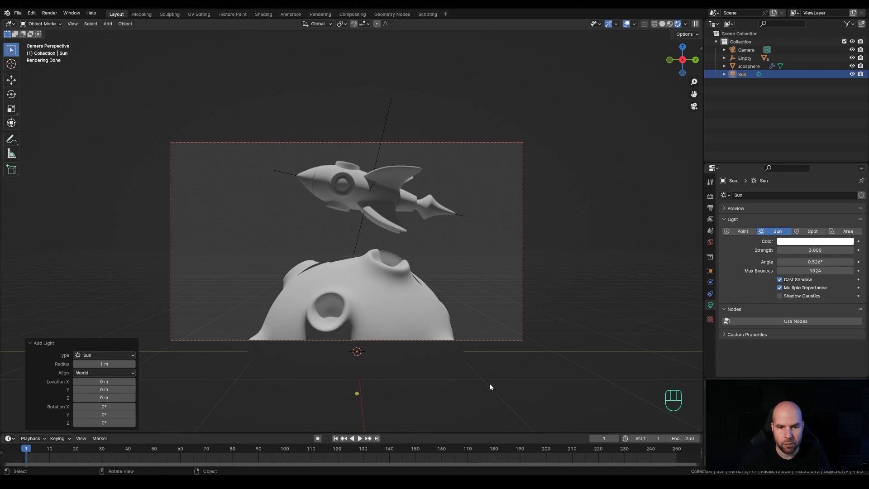
- Rotate the sun light about -42.5° in the camera view and about 21° around the global Z axis
{"action": "key", "text": "r"}
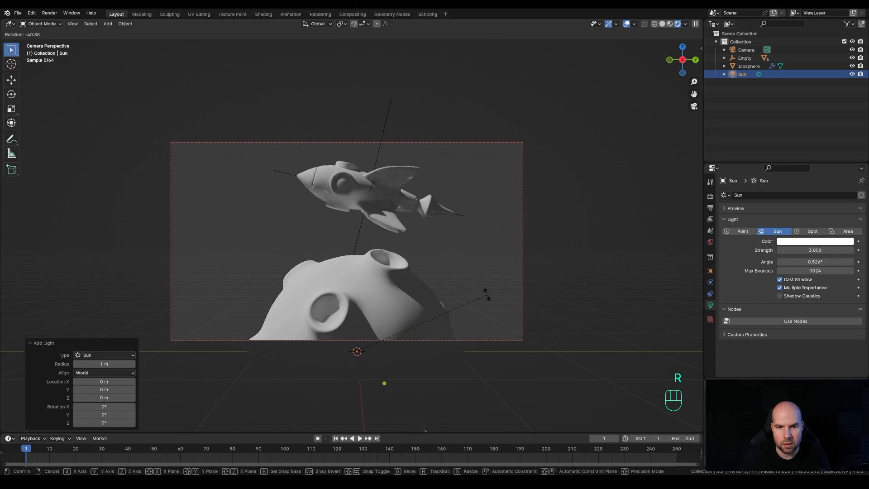
{"action": "left_click", "coordinate": [487, 295]}
{"action": "key", "text": "r"}
{"action": "key", "text": "z"}
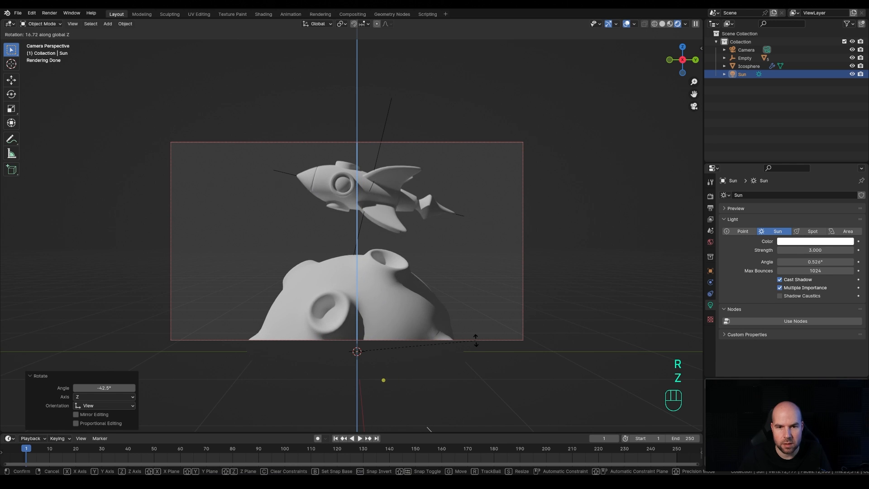
{"action": "key", "text": "Escape"}
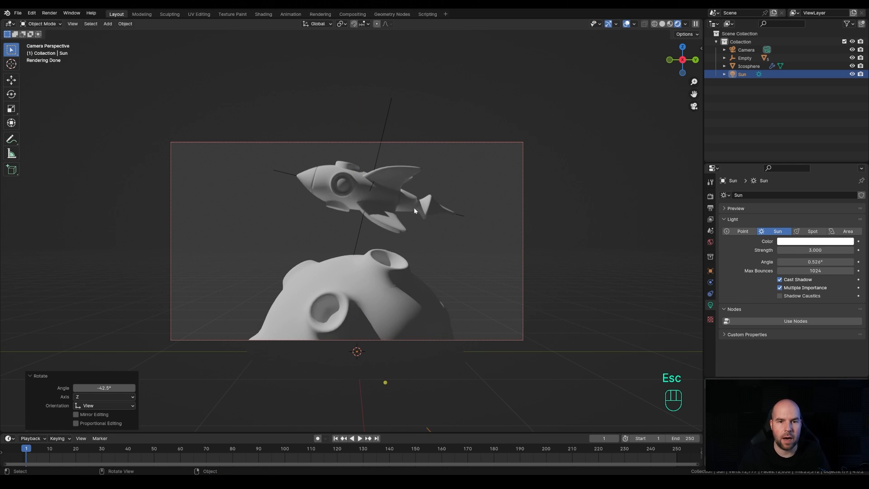
{"action": "key", "text": "r"}
{"action": "key", "text": "z"}
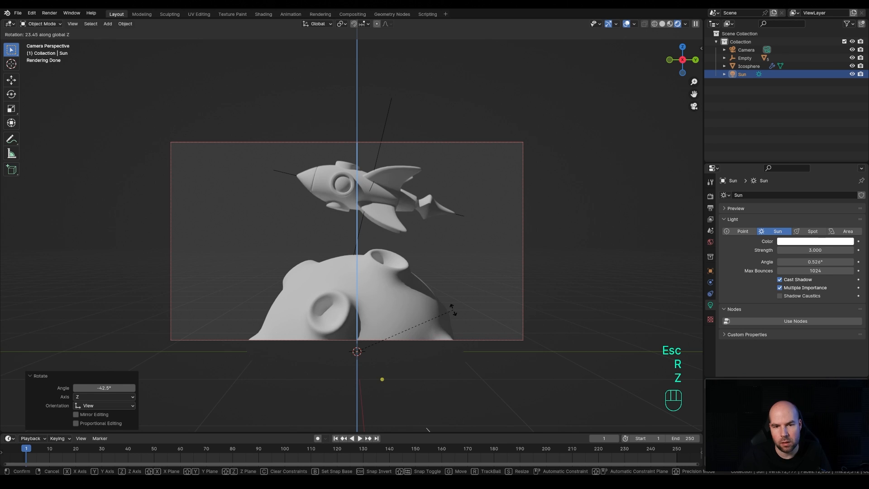
{"action": "left_click", "coordinate": [455, 229]}
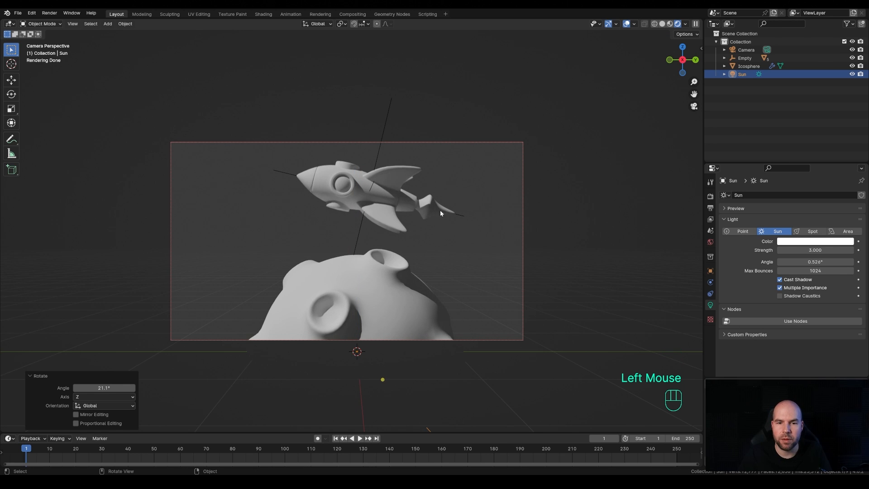
- Return to solid shading and reframe the shot by moving the camera about 0.14 m up and about 0.1 m along the view's X axis
{"action": "middle_click_drag", "start_coordinate": [440, 212], "coordinate": [426, 222], "text": "shift"}
{"action": "key", "text": "z"}
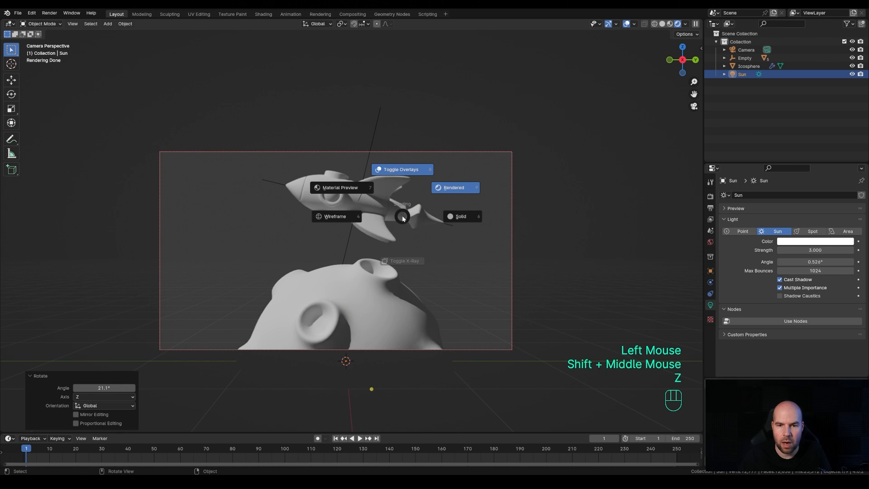
{"action": "left_click", "coordinate": [434, 290]}
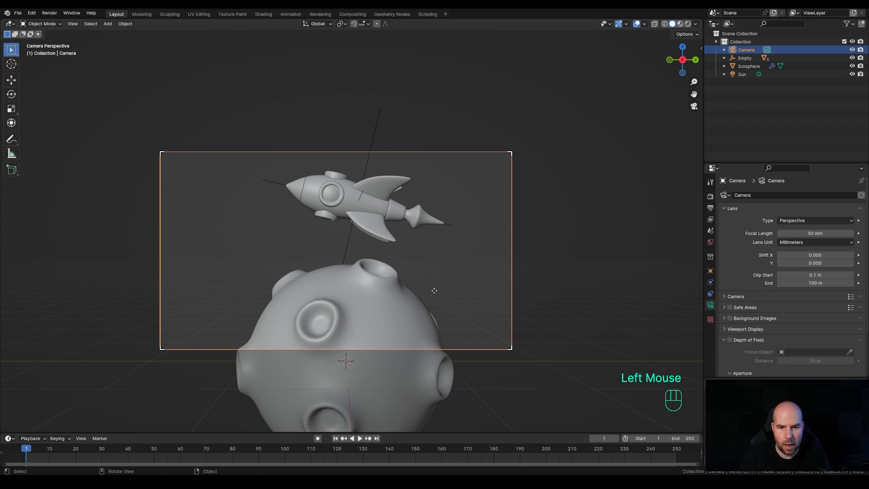
{"action": "key", "text": "g"}
{"action": "key", "text": "z"}
{"action": "left_click", "coordinate": [452, 276]}
{"action": "key", "text": "g"}
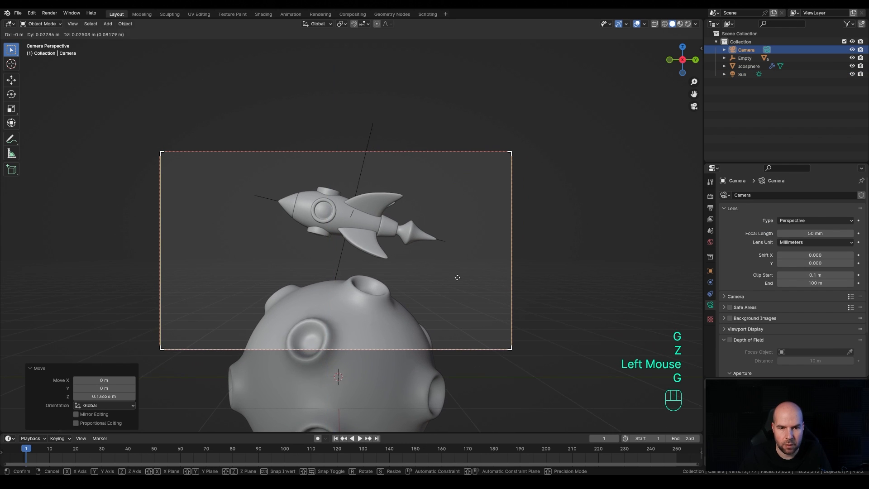
{"action": "left_click", "coordinate": [458, 281]}
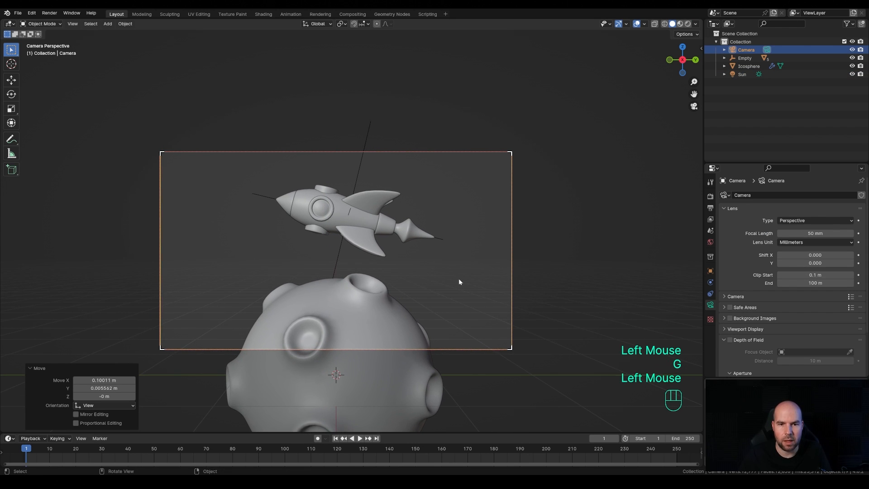
- Make the timeline area slightly taller and show the transform values in the viewport
{"action": "middle_click_drag", "start_coordinate": [458, 281], "coordinate": [477, 230], "text": "shift"}
{"action": "scroll", "coordinate": [481, 222], "scroll_direction": "up", "scroll_amount": 2}
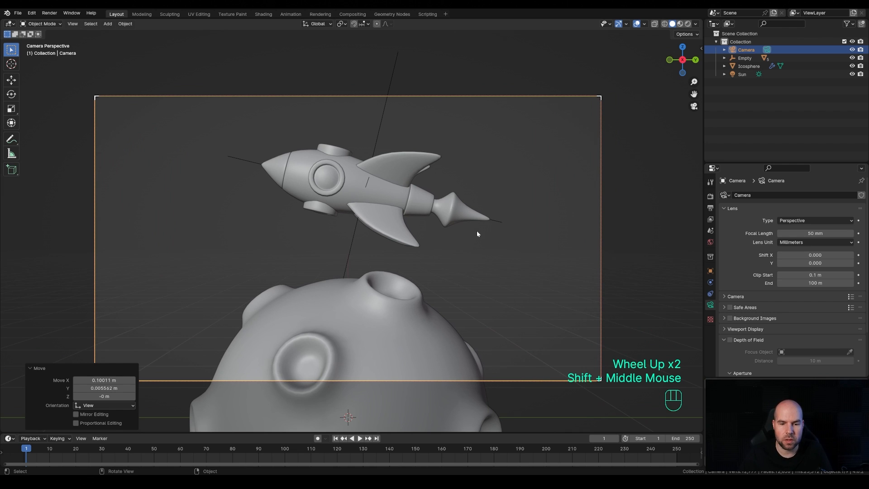
{"action": "left_click_drag", "start_coordinate": [392, 431], "coordinate": [392, 419]}
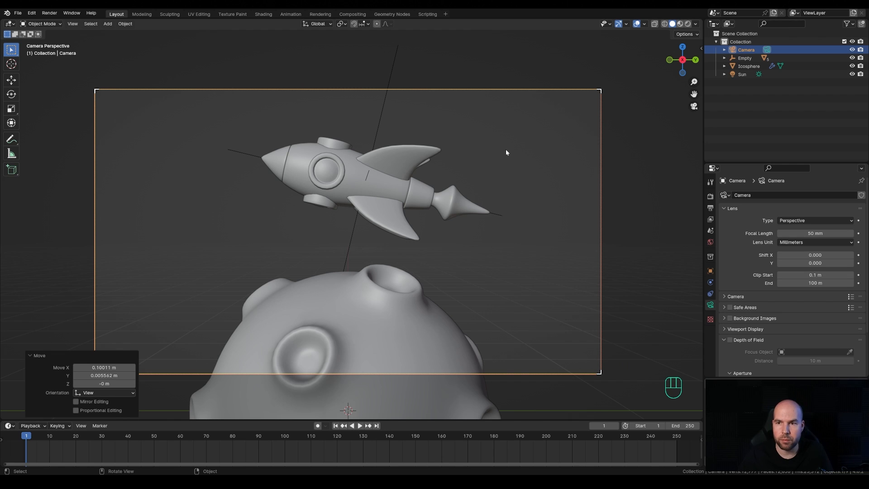
{"action": "key", "text": "n"}
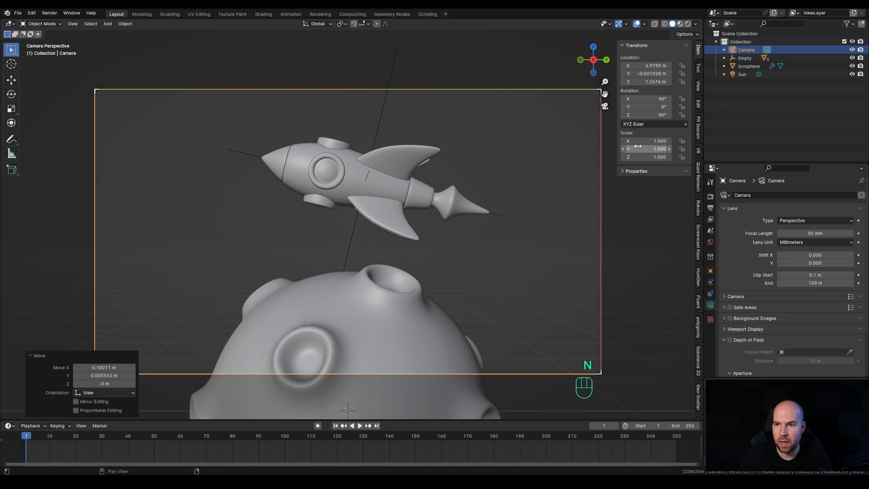
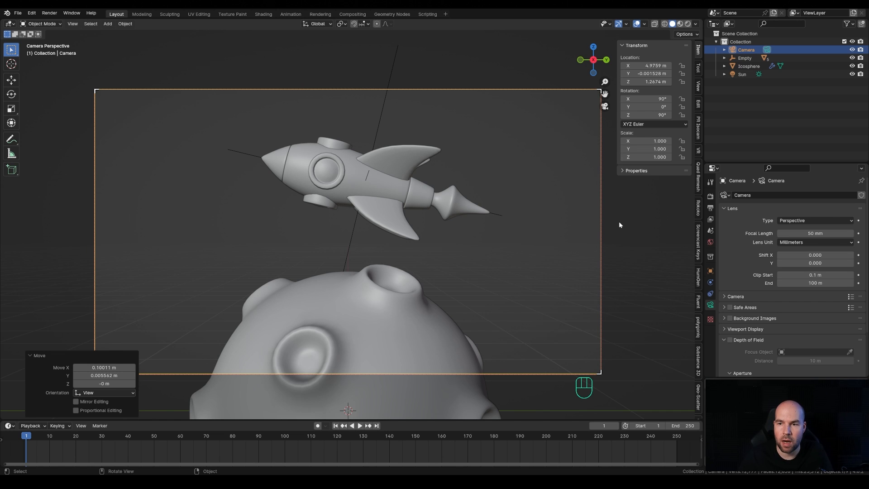
- Drive the cratered planet's X rotation with the expression #frame
{"action": "left_click", "coordinate": [374, 291]}
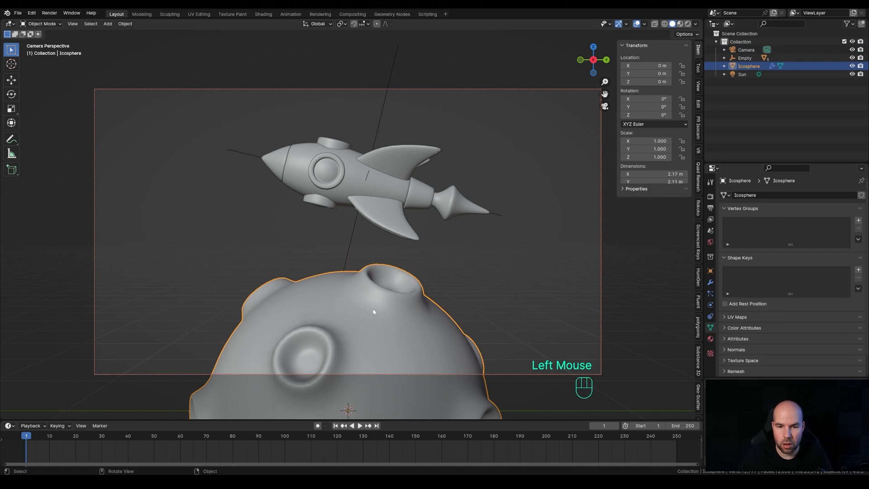
{"action": "middle_click_drag", "start_coordinate": [374, 291], "coordinate": [506, 233], "text": "shift"}
{"action": "scroll", "coordinate": [510, 238], "scroll_direction": "down", "scroll_amount": 2}
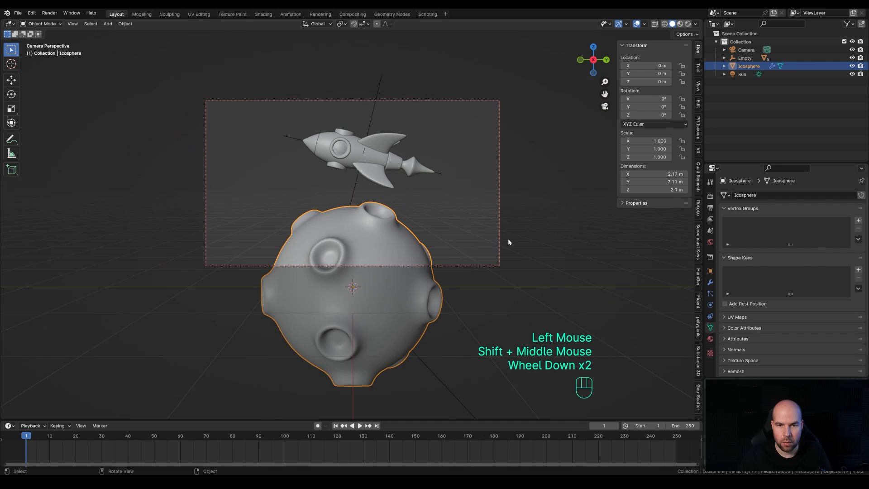
{"action": "scroll", "coordinate": [451, 224], "scroll_direction": "up", "scroll_amount": 2}
{"action": "middle_click_drag", "start_coordinate": [466, 214], "coordinate": [463, 232], "text": "shift"}
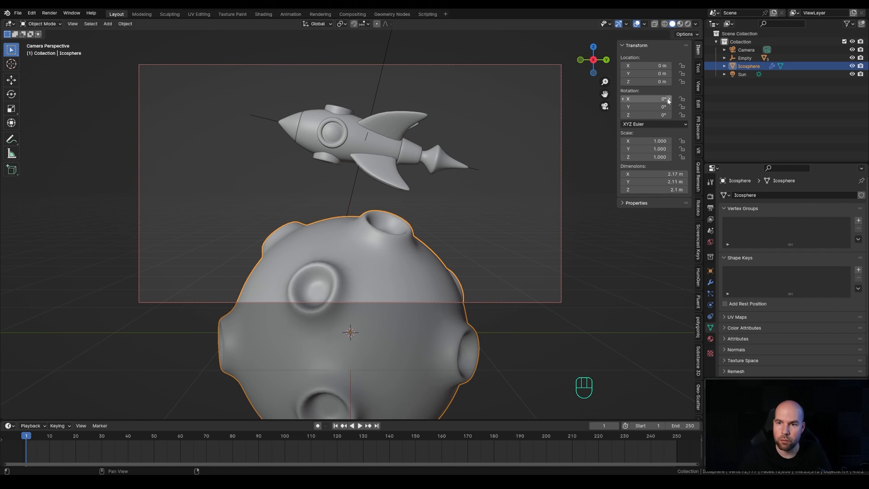
{"action": "left_click", "coordinate": [646, 99]}
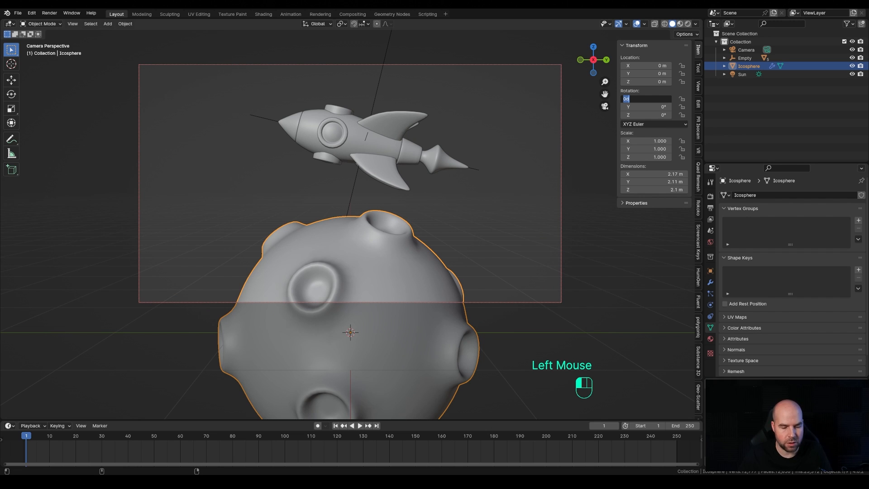
{"action": "type", "text": "#"}
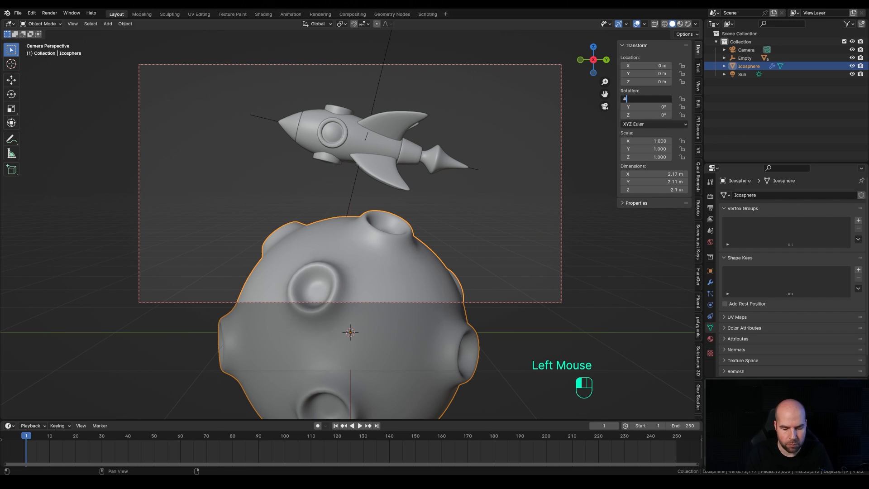
{"action": "type", "text": "frame"}
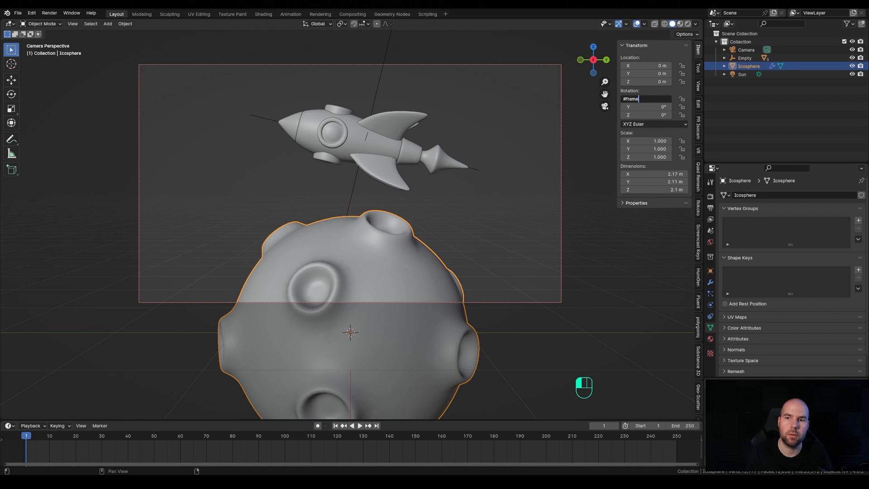
{"action": "key", "text": "Return"}
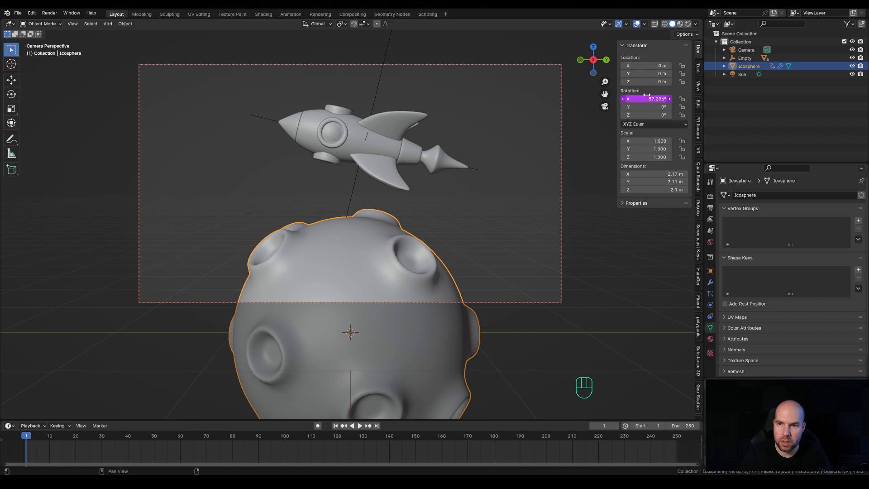
- Scrub and play the timeline to check the planet's rotation, ending at frame 0
{"action": "left_click_drag", "start_coordinate": [27, 434], "coordinate": [89, 437]}
{"action": "key", "text": "space"}
{"action": "key", "text": "space"}
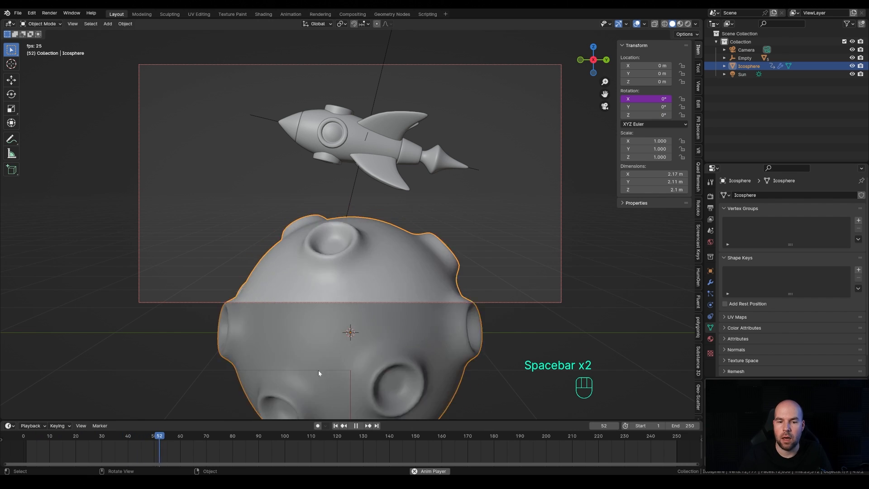
{"action": "key", "text": "space"}
{"action": "left_click_drag", "start_coordinate": [169, 439], "coordinate": [689, 444]}
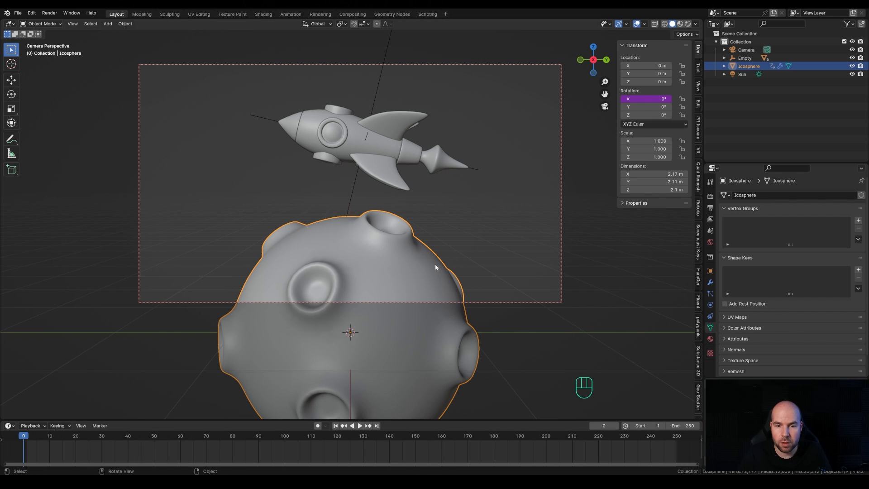
- Set the output frame rate to 30 fps and the animation's end frame to 240
{"action": "left_click", "coordinate": [710, 208]}
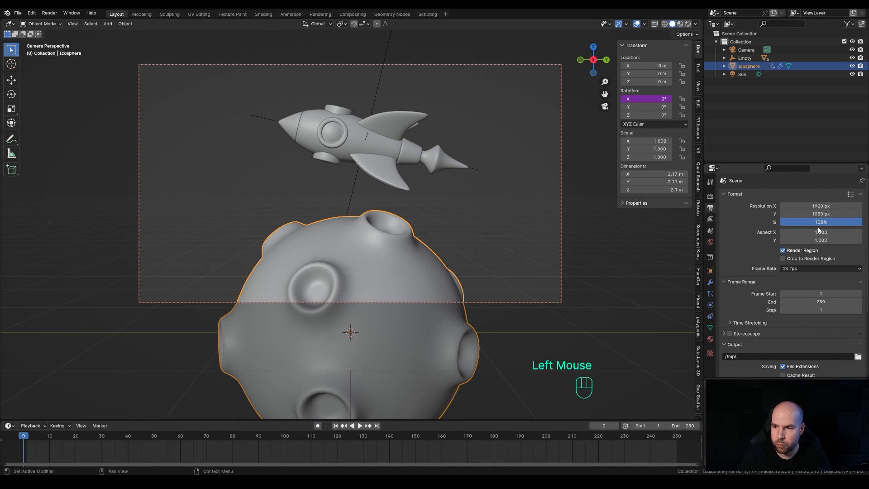
{"action": "left_click", "coordinate": [797, 266]}
{"action": "left_click", "coordinate": [807, 308]}
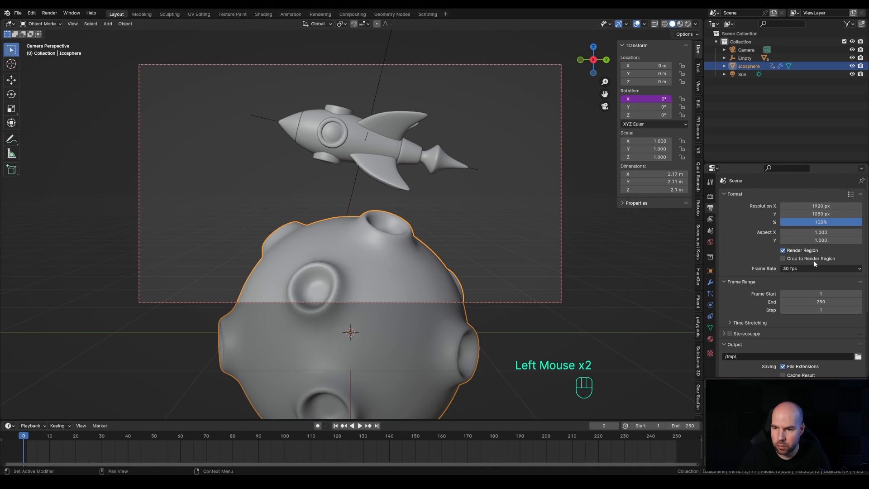
{"action": "left_click", "coordinate": [683, 425]}
{"action": "type", "text": "240"}
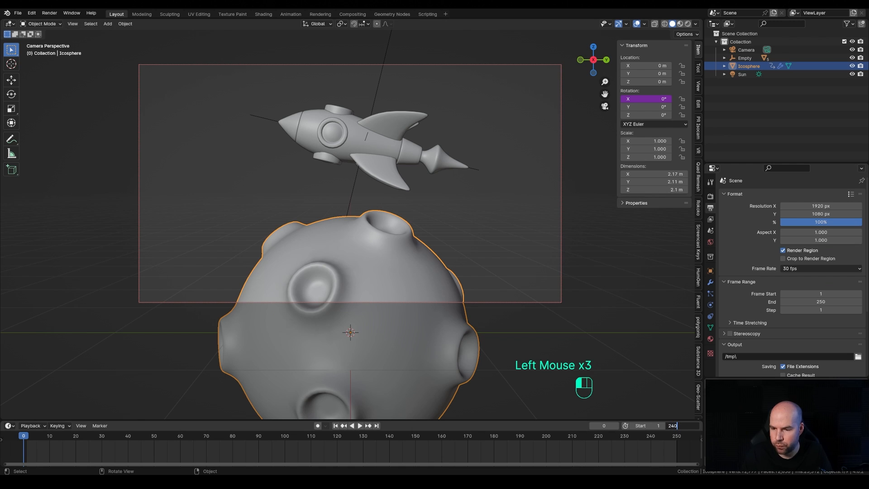
{"action": "key", "text": "Return"}
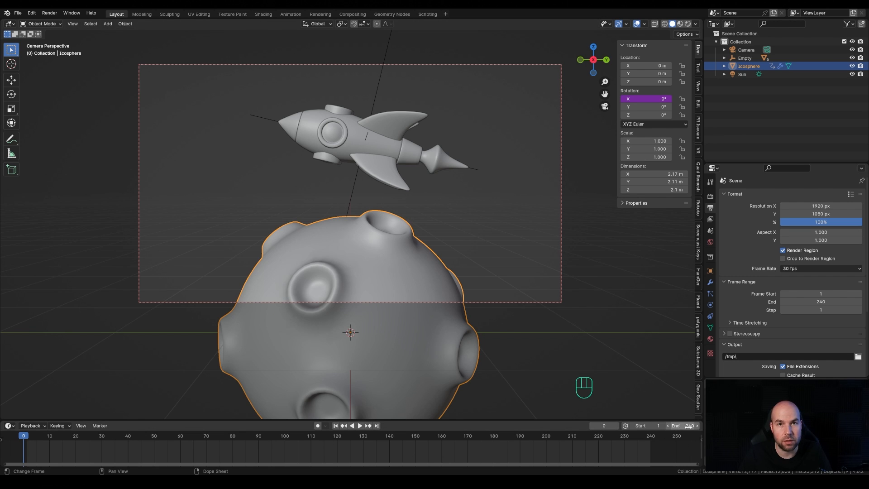
{"action": "left_click", "coordinate": [647, 98]}
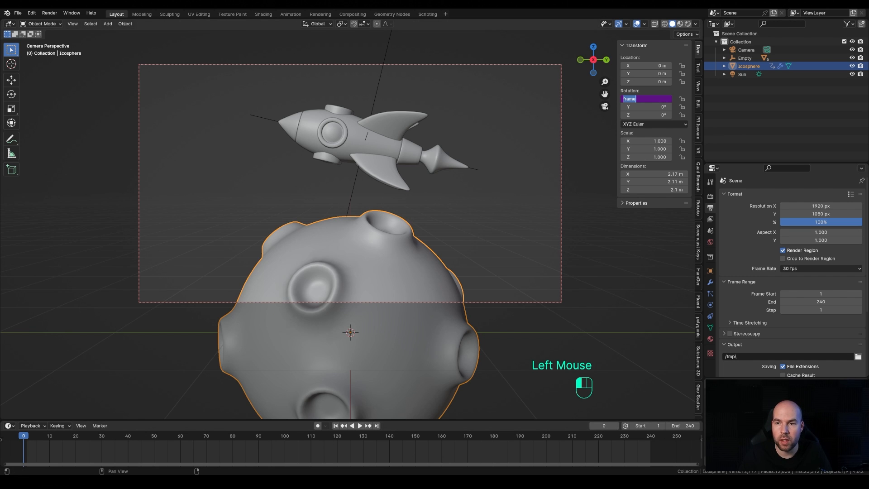
{"action": "left_click", "coordinate": [638, 98]}
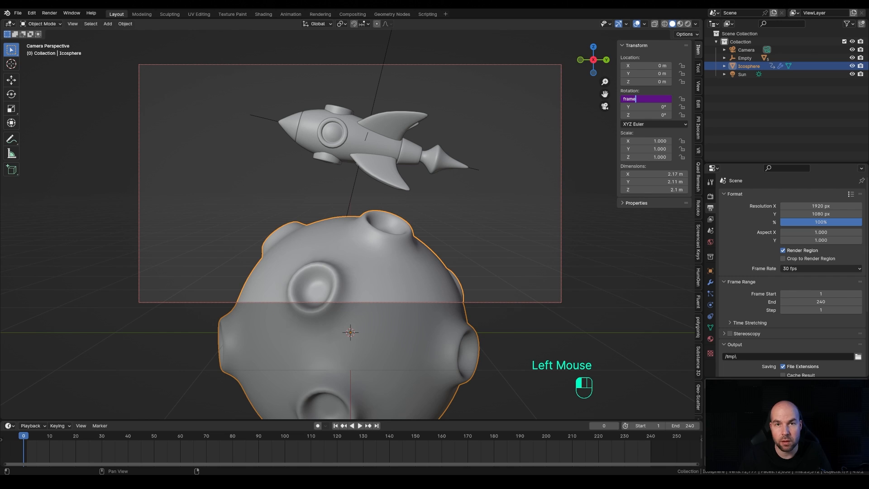
{"action": "left_click", "coordinate": [664, 90]}
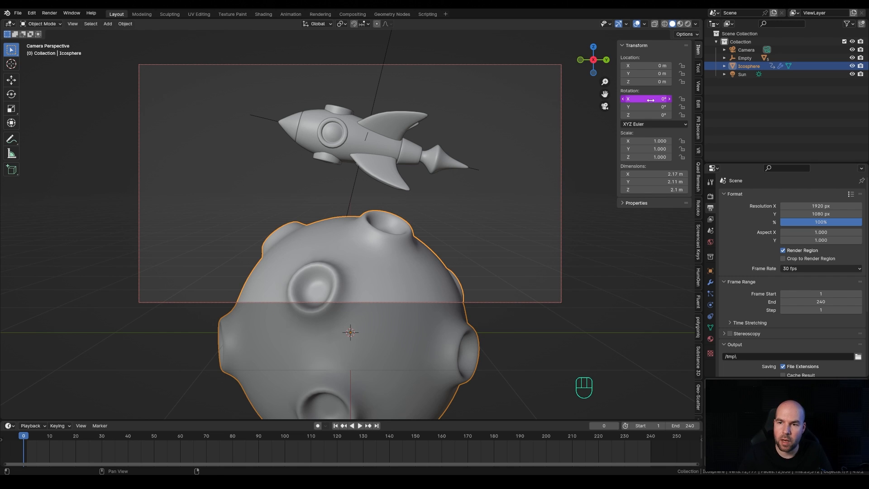
- Extend the planet's X rotation driver expression to frame * tau / 240 and play the animation to check the rotation
{"action": "left_click", "coordinate": [648, 99]}
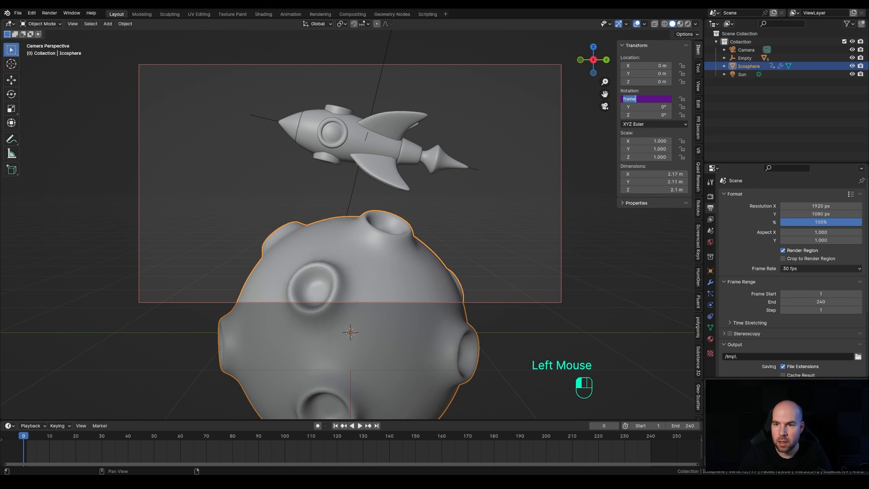
{"action": "left_click", "coordinate": [647, 99]}
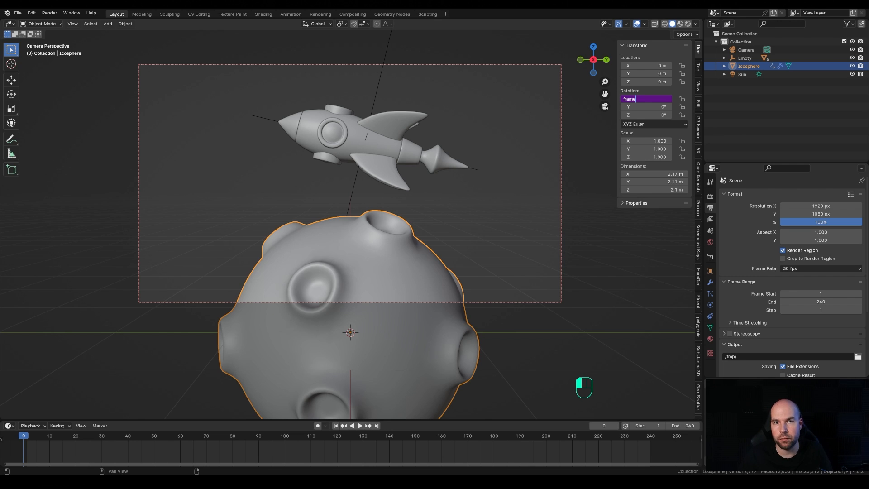
{"action": "type", "text": "*"}
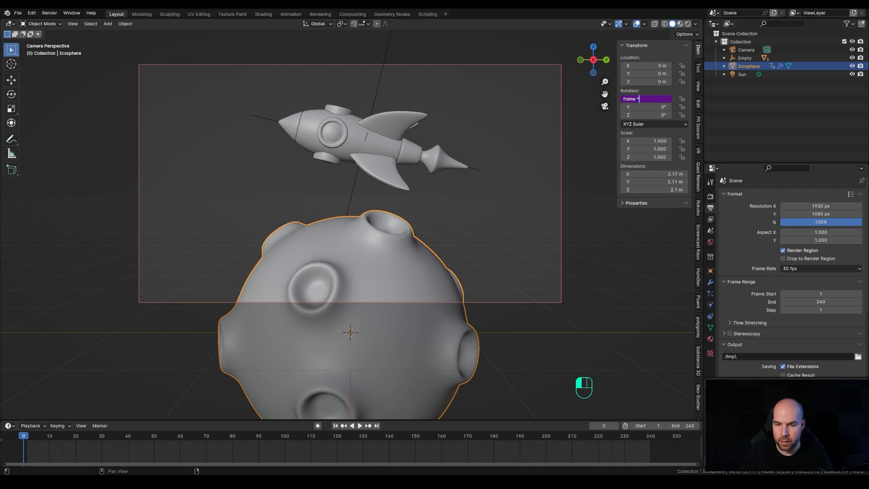
{"action": "type", "text": " tau / "}
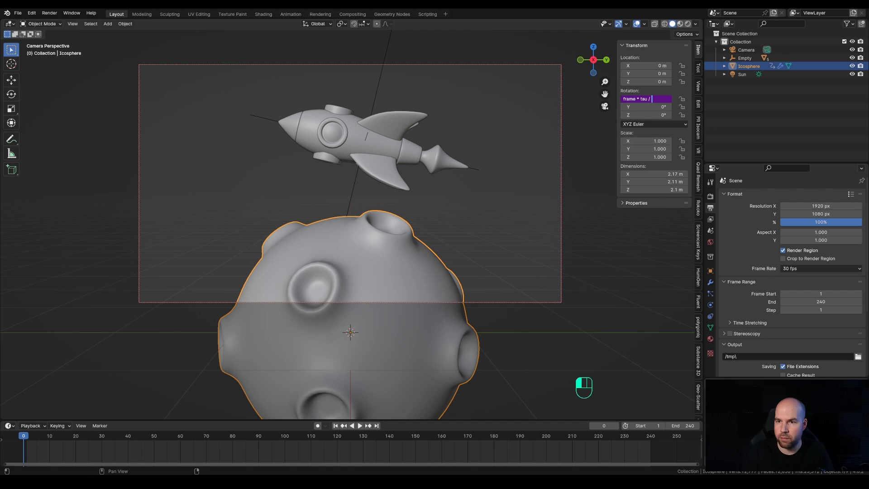
{"action": "type", "text": "240"}
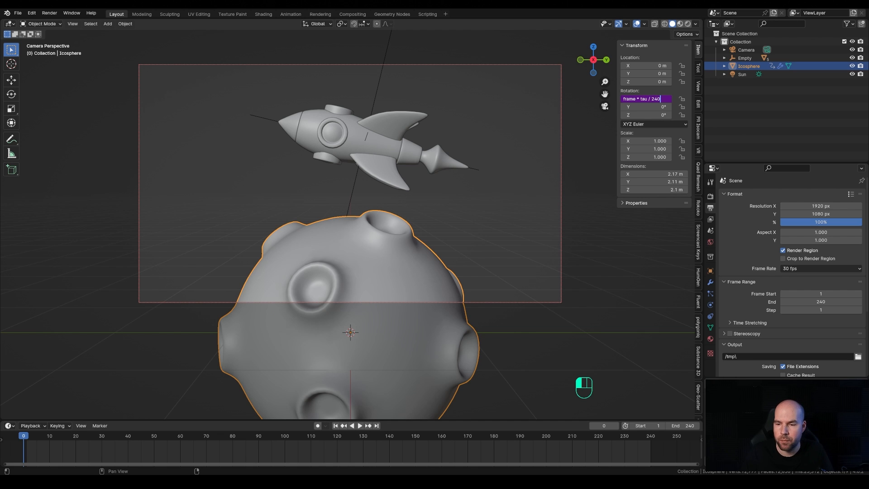
{"action": "key", "text": "Return"}
{"action": "key", "text": "space"}
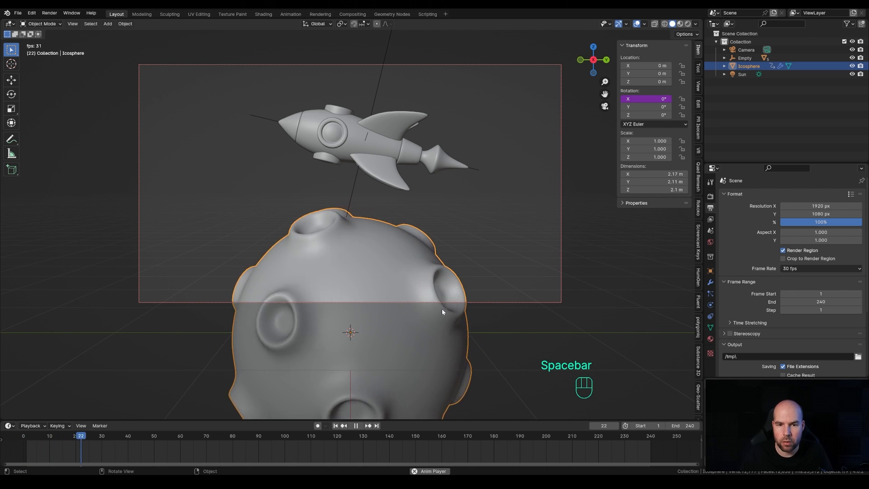
{"action": "key", "text": "space"}
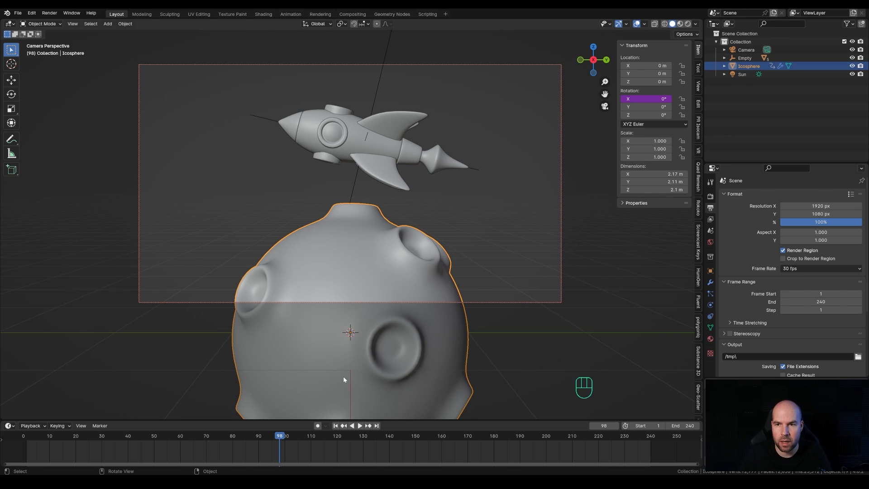
- Reverse the planet's rotation by changing its X rotation driver expression to -frame * tau / 240, and check the playback
{"action": "left_click", "coordinate": [646, 98]}
{"action": "left_click", "coordinate": [623, 99]}
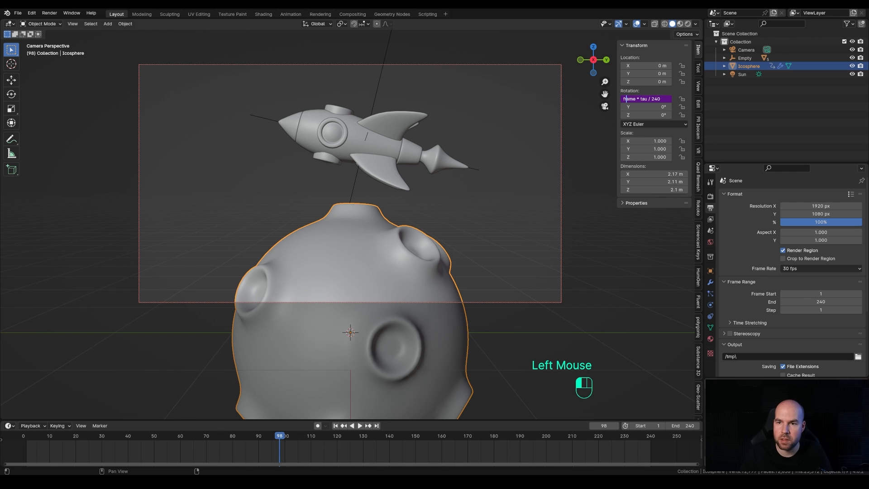
{"action": "key", "text": "Left"}
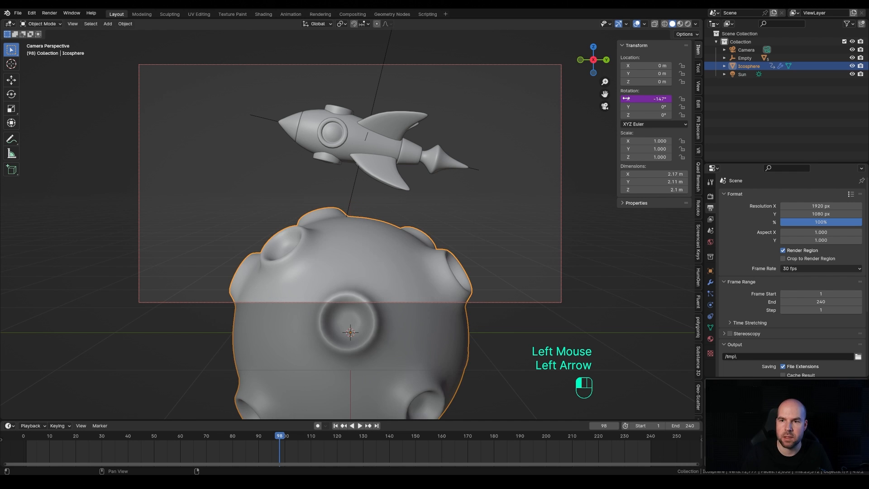
{"action": "key", "text": "space"}
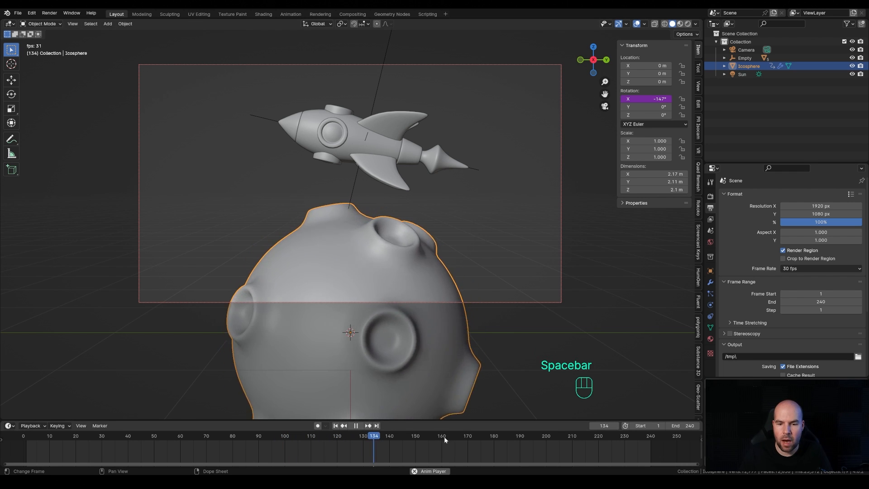
{"action": "left_click", "coordinate": [623, 439]}
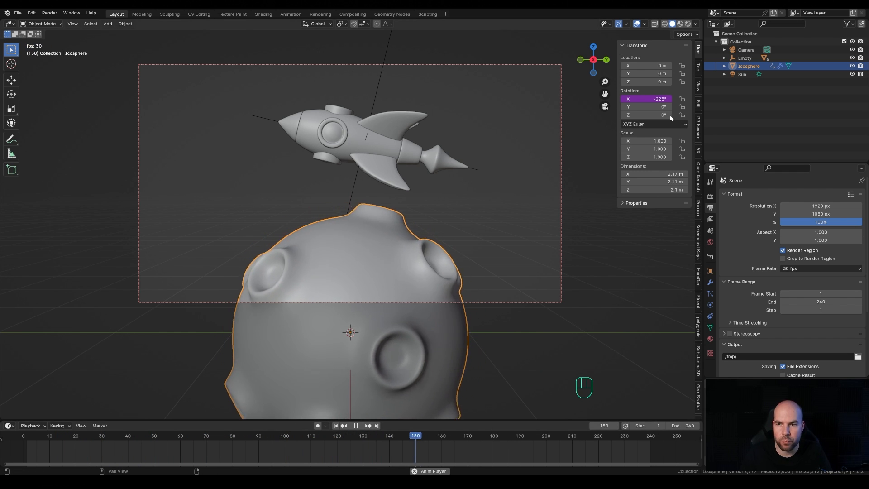
{"action": "left_click", "coordinate": [647, 99]}
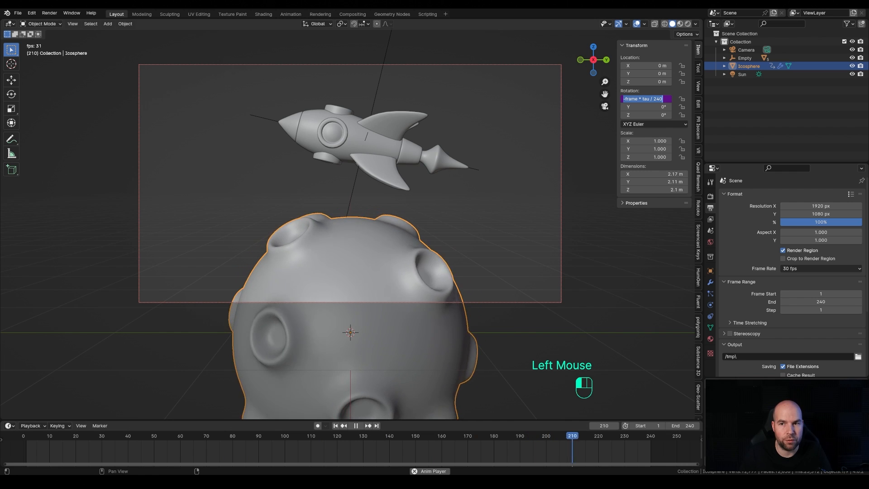
{"action": "left_click", "coordinate": [655, 45]}
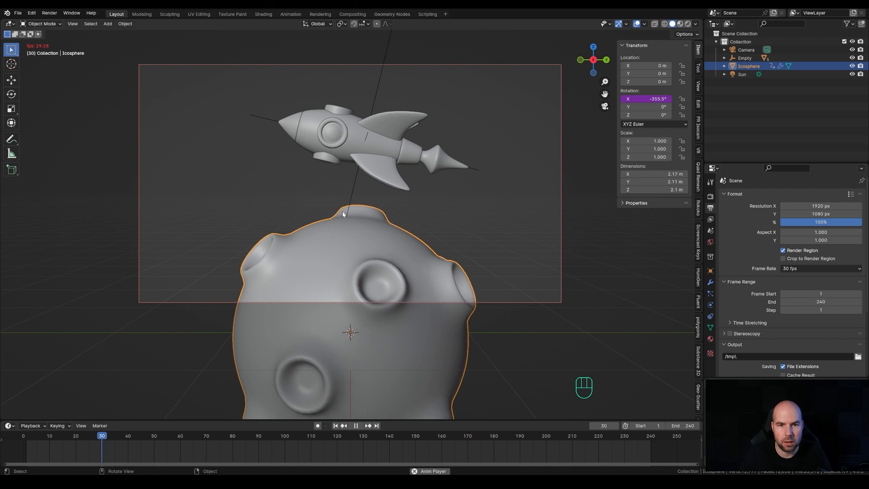
{"action": "key", "text": "space"}
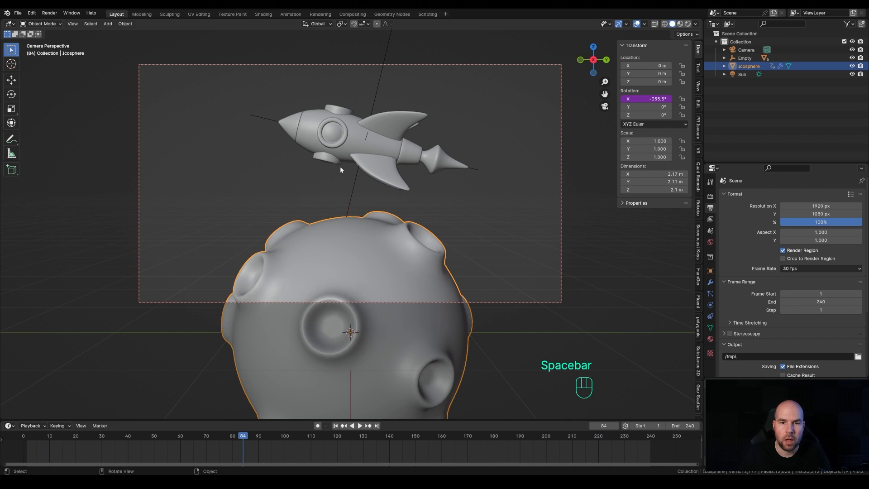
{"action": "left_click", "coordinate": [369, 108]}
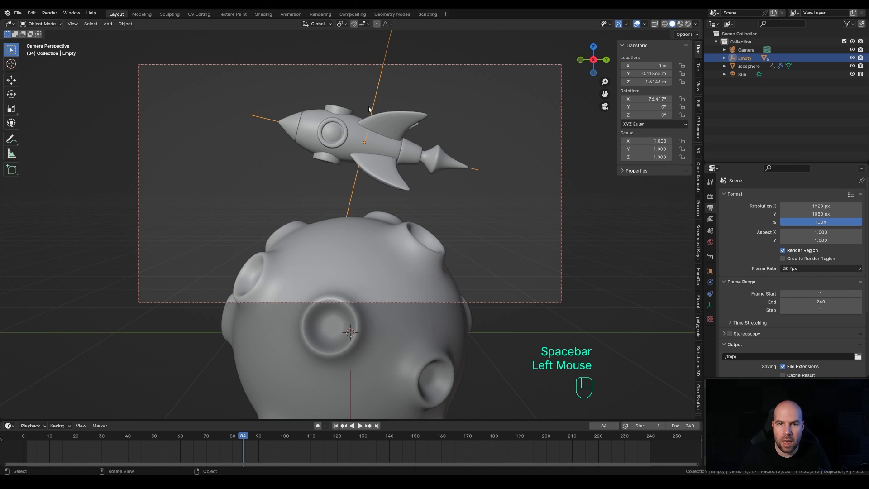
{"action": "key", "text": "g"}
{"action": "key", "text": "Escape"}
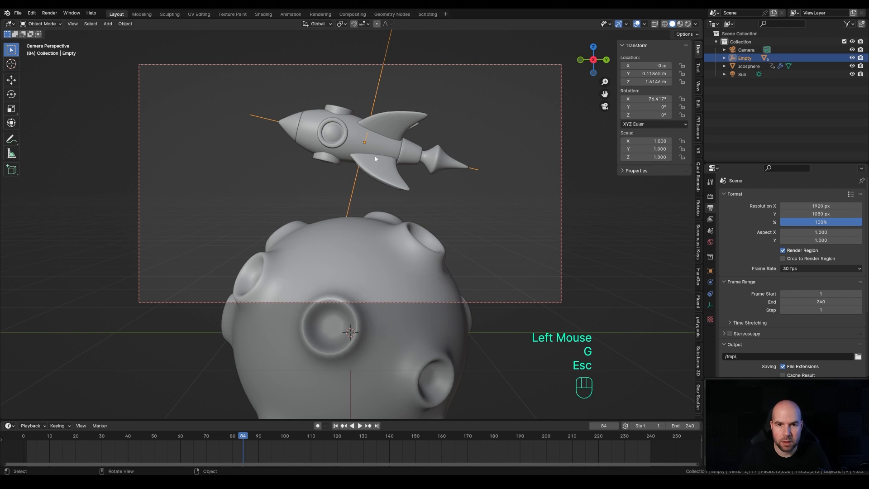
- Try spinning the rocket body about Z, undo the trial, and drive its Z rotation with the expression #frame * tau / 120
{"action": "left_click", "coordinate": [376, 144]}
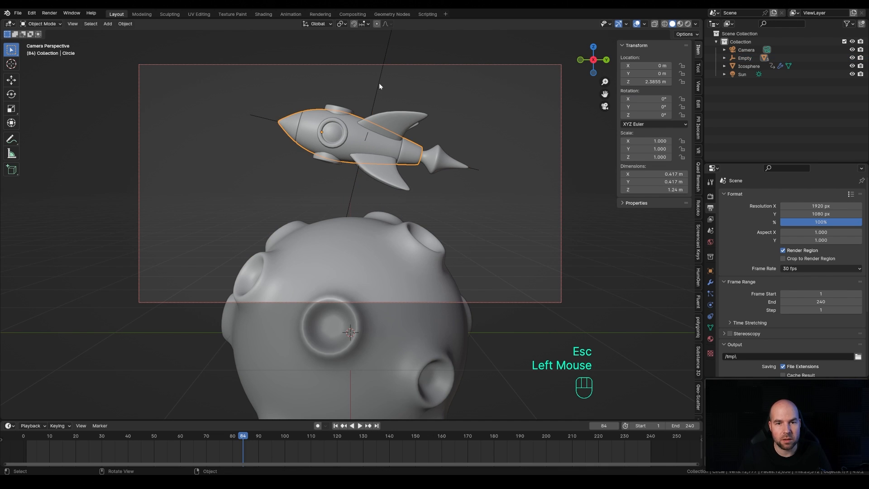
{"action": "left_click_drag", "start_coordinate": [646, 115], "coordinate": [693, 115]}
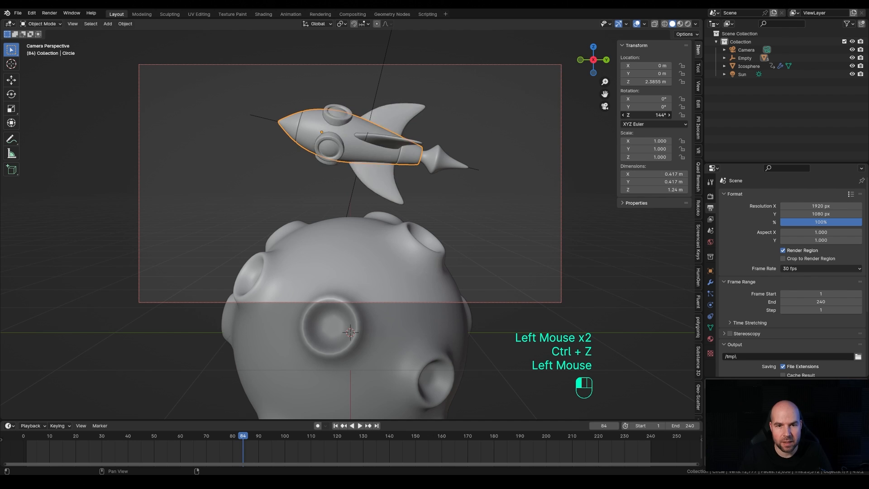
{"action": "key", "text": "ctrl+z"}
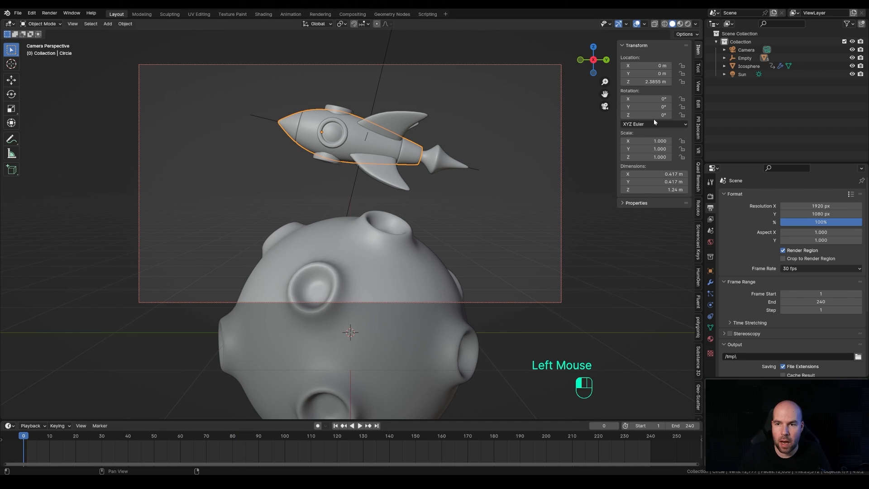
{"action": "double_click", "coordinate": [651, 115]}
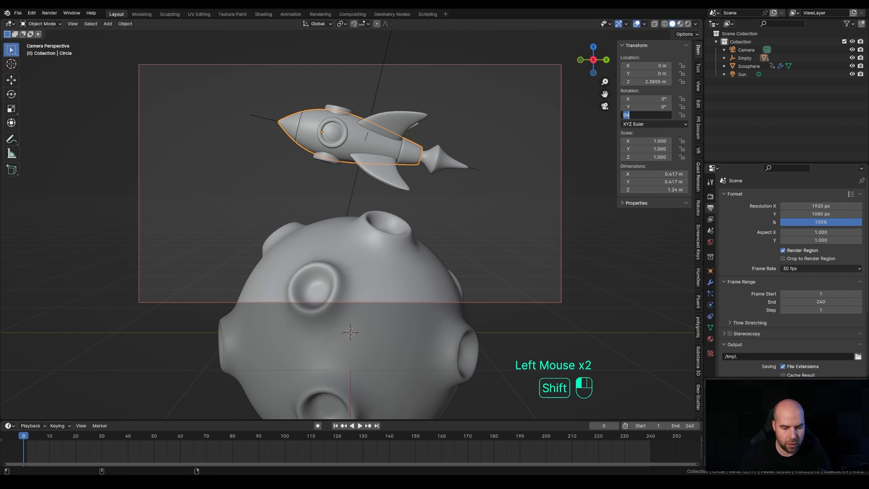
{"action": "type", "text": "#frame"}
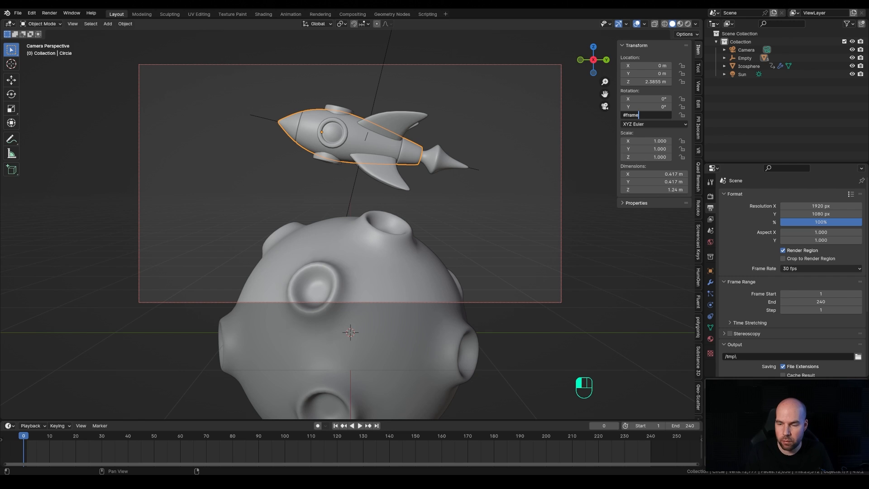
{"action": "type", "text": " *"}
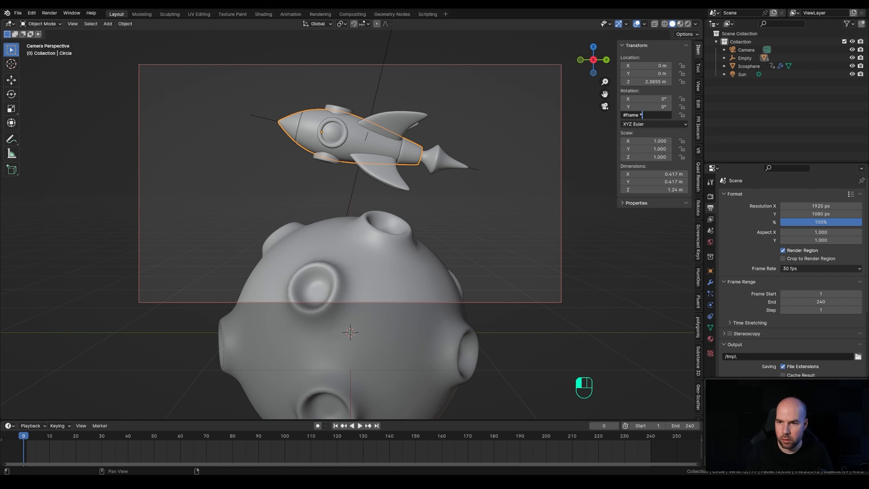
{"action": "type", "text": " ta"}
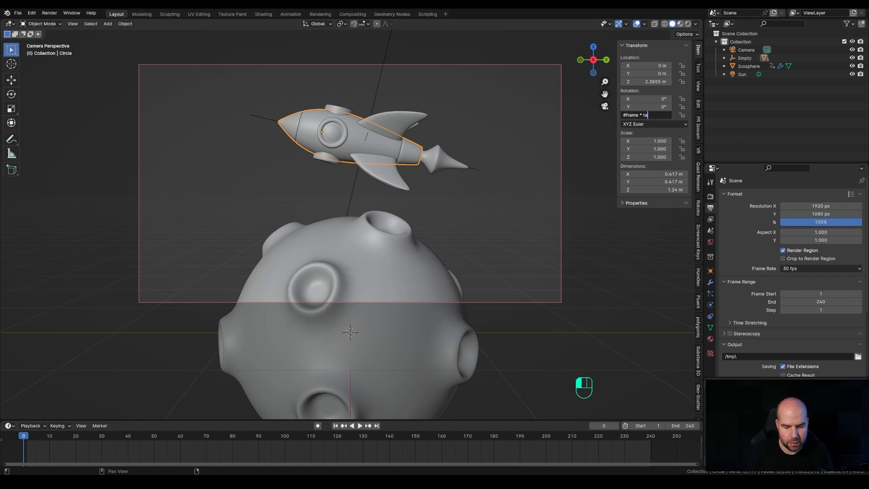
{"action": "type", "text": "u /"}
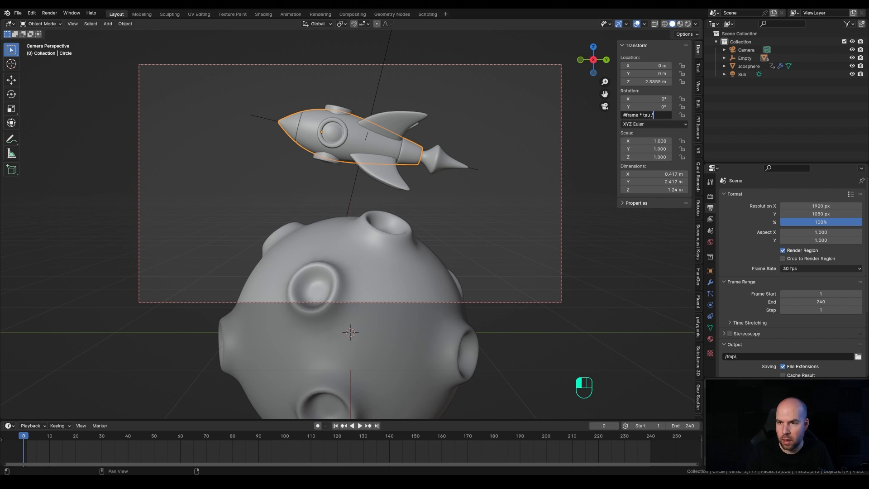
{"action": "type", "text": "120"}
{"action": "key", "text": "Return"}
- Play the animation to check the rocket's spin together with the planet's rotation
{"action": "key", "text": "space"}
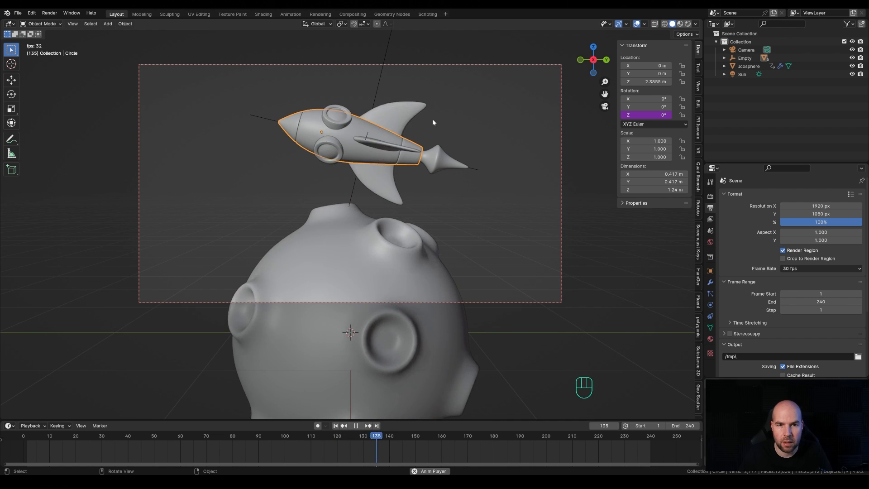
{"action": "scroll", "coordinate": [379, 212], "scroll_direction": "down", "scroll_amount": 2}
{"action": "scroll", "coordinate": [379, 212], "scroll_direction": "up", "scroll_amount": 1}
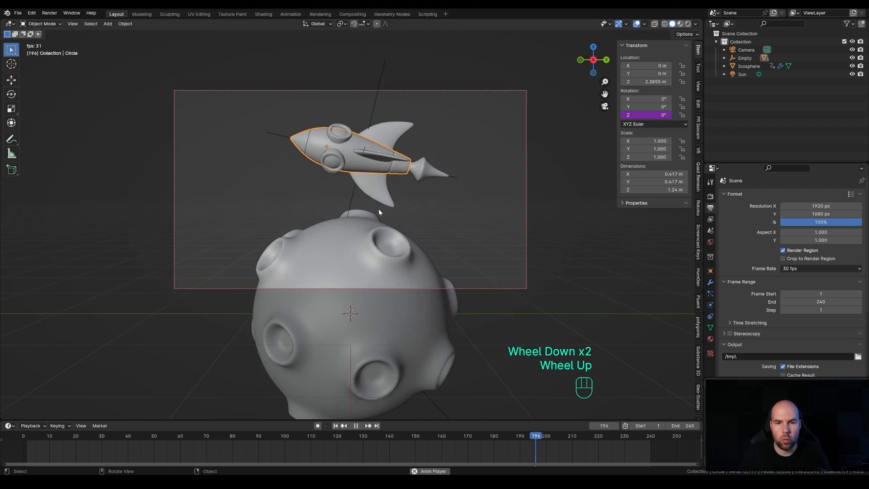
{"action": "scroll", "coordinate": [378, 208], "scroll_direction": "up", "scroll_amount": 1}
{"action": "key", "text": "space"}
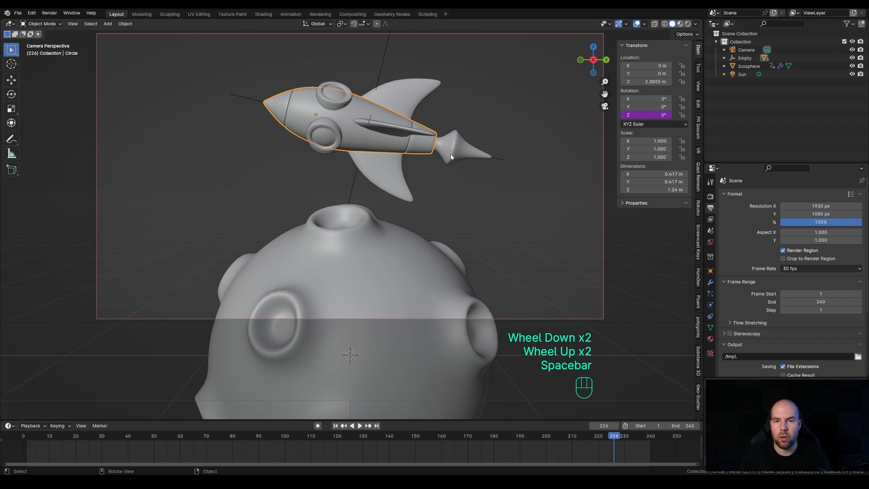
- Select the exhaust flame, try stretching it along Z, and undo the trial
{"action": "left_click", "coordinate": [462, 155]}
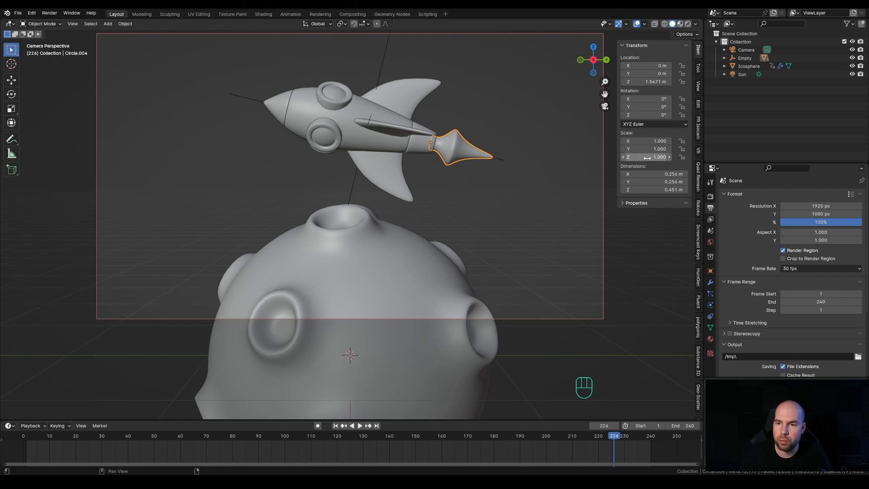
{"action": "left_click_drag", "start_coordinate": [647, 157], "coordinate": [658, 157]}
{"action": "key", "text": "ctrl+z"}
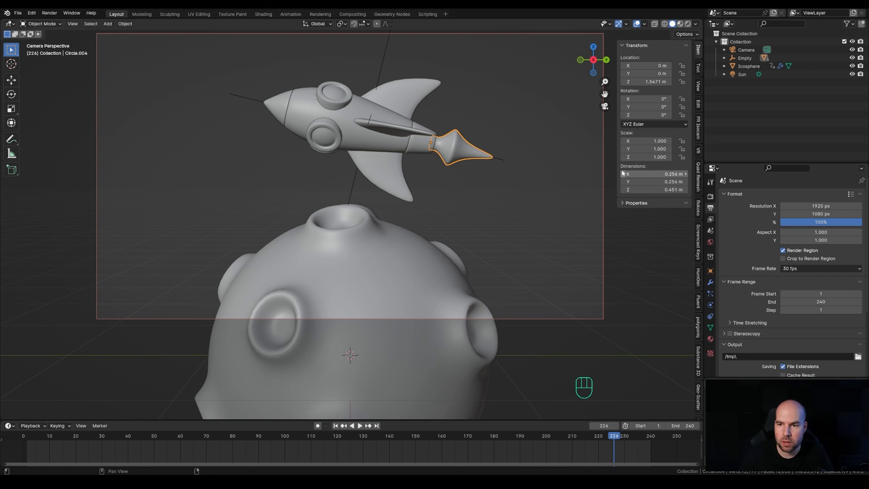
- Drive the exhaust flame's Z scale with the expression #sin(frame) and scrub through the first frames to check the motion
{"action": "left_click", "coordinate": [660, 157]}
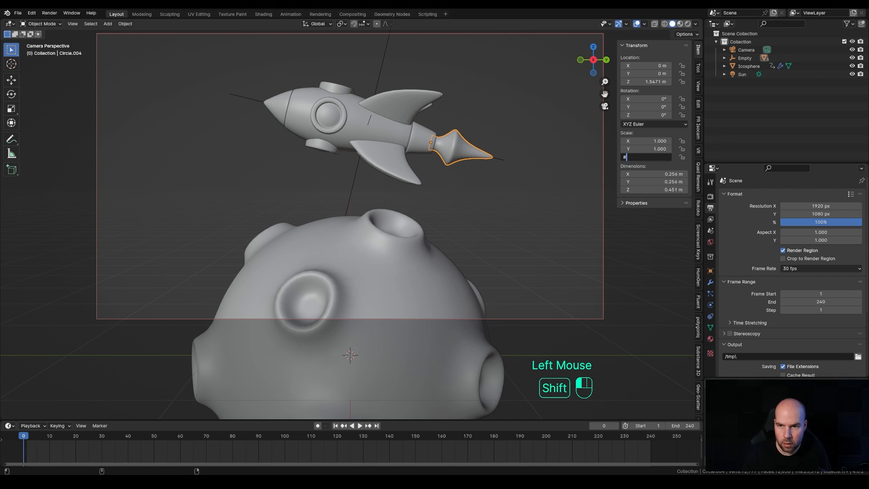
{"action": "type", "text": "#sin"}
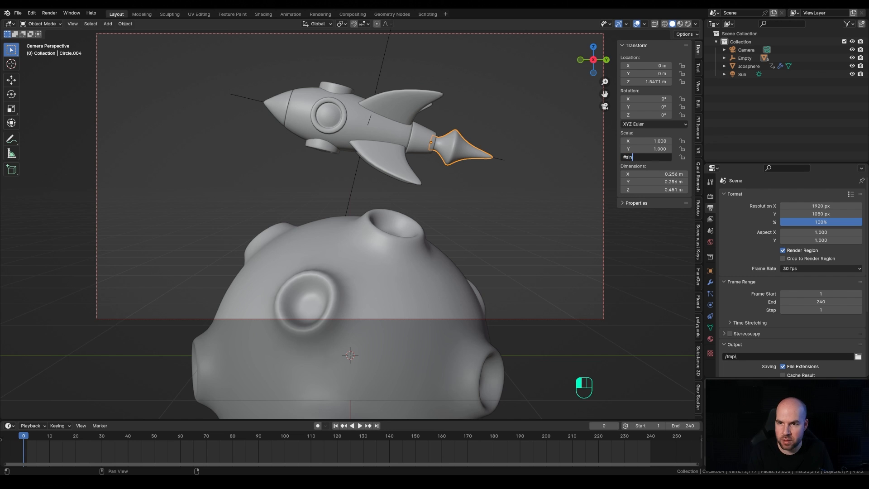
{"action": "type", "text": "(frame)"}
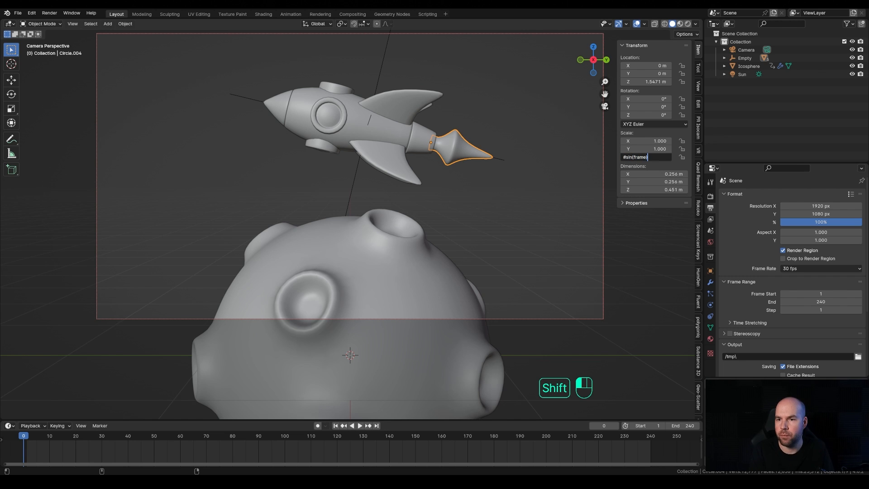
{"action": "key", "text": "Return"}
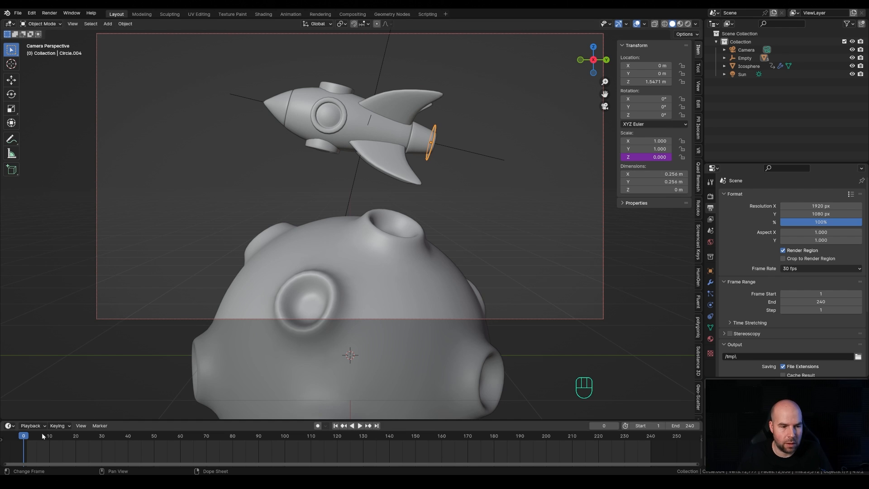
{"action": "left_click_drag", "start_coordinate": [42, 432], "coordinate": [51, 440]}
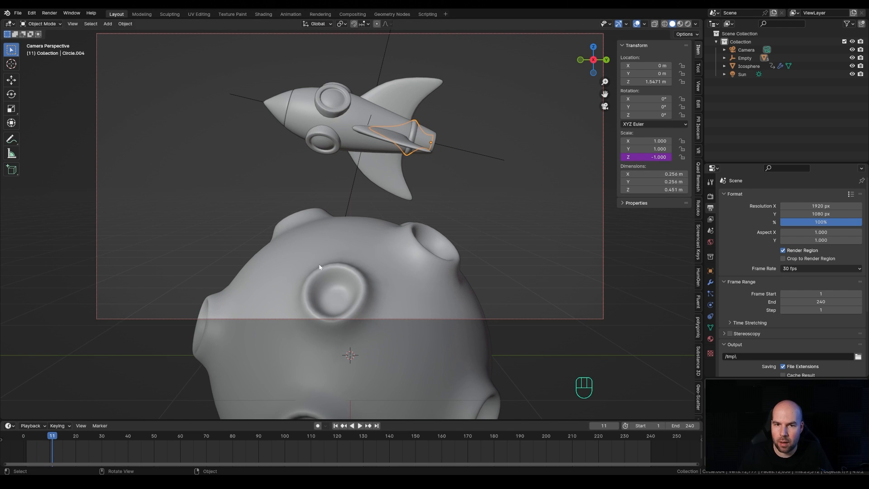
{"action": "left_click_drag", "start_coordinate": [60, 441], "coordinate": [29, 444]}
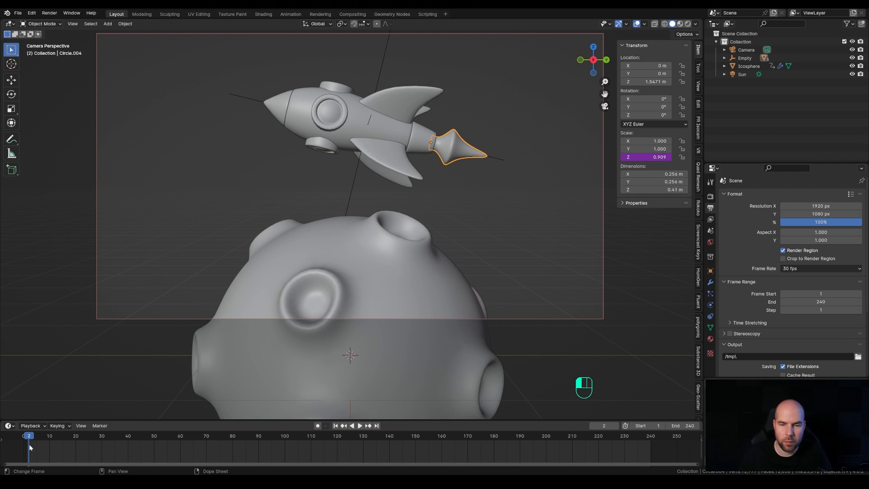
- Reduce the flame's Z scale driver to 0.1 * sin(frame), preview the motion, and return to frame 0
{"action": "left_click", "coordinate": [656, 157]}
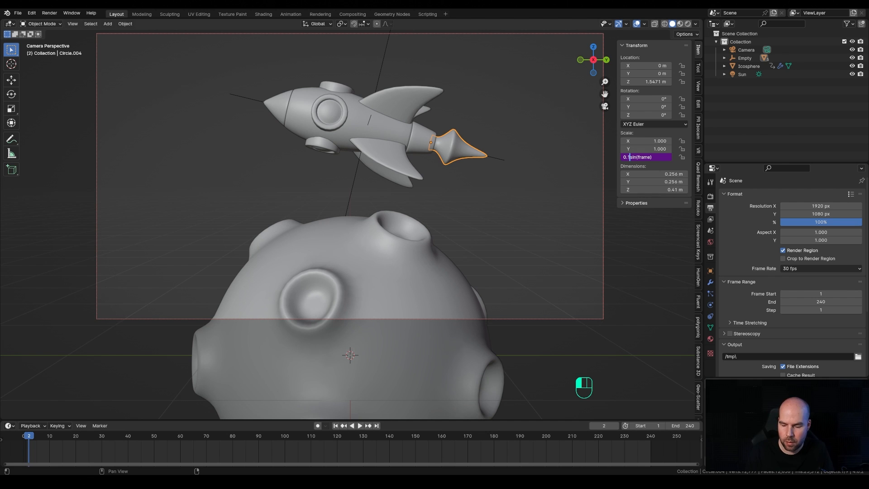
{"action": "key", "text": "Return"}
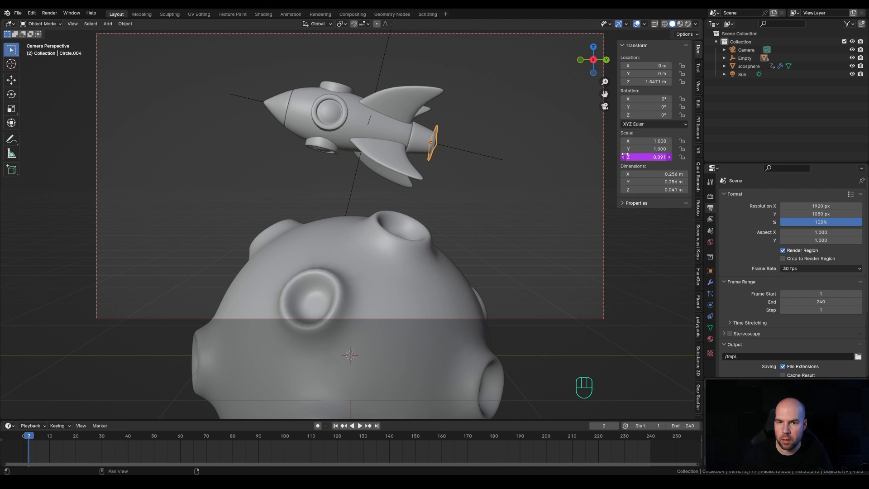
{"action": "left_click", "coordinate": [360, 426]}
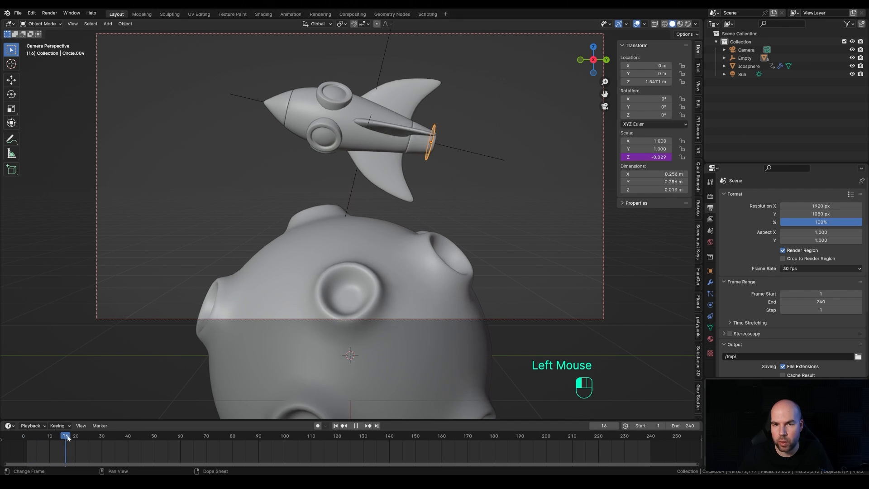
{"action": "left_click_drag", "start_coordinate": [67, 437], "coordinate": [7, 436]}
{"action": "key", "text": "BackSpace"}
{"action": "key", "text": "BackSpace"}
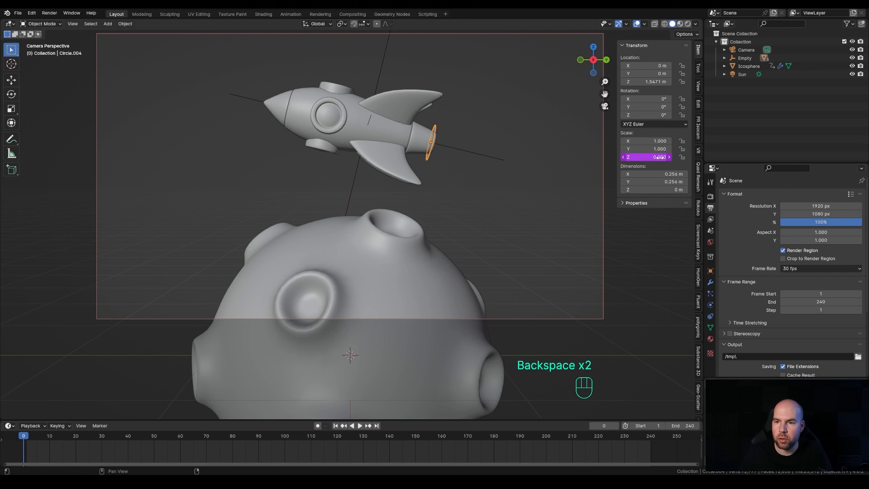
- Extend the flame's Z scale driver expression to 0.1 * sin(frame) + 0.8
{"action": "left_click", "coordinate": [658, 157]}
{"action": "left_click", "coordinate": [658, 157]}
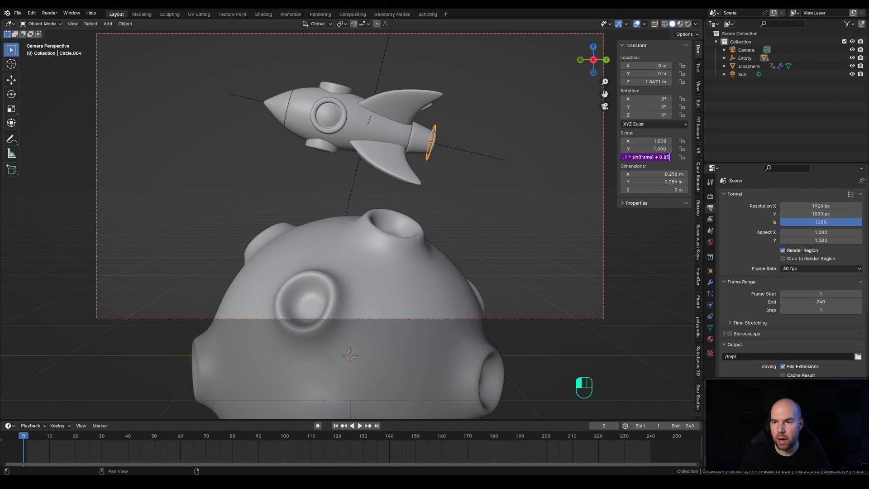
{"action": "key", "text": "BackSpace"}
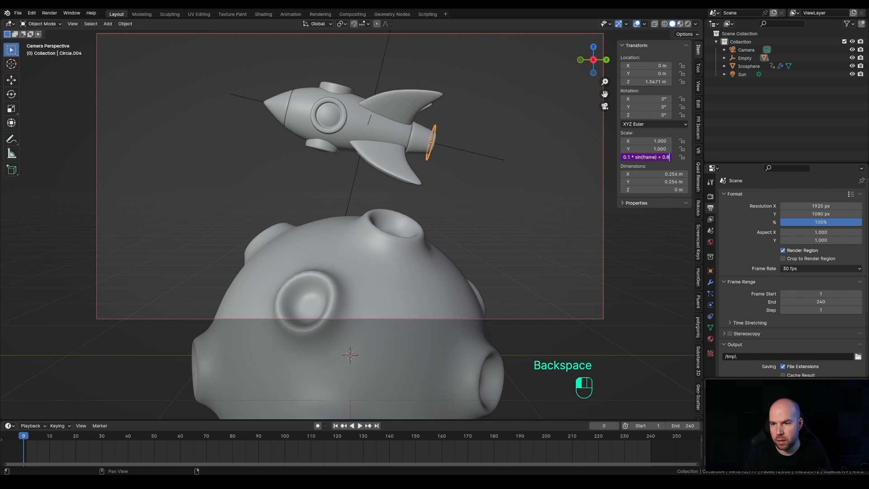
{"action": "key", "text": "Return"}
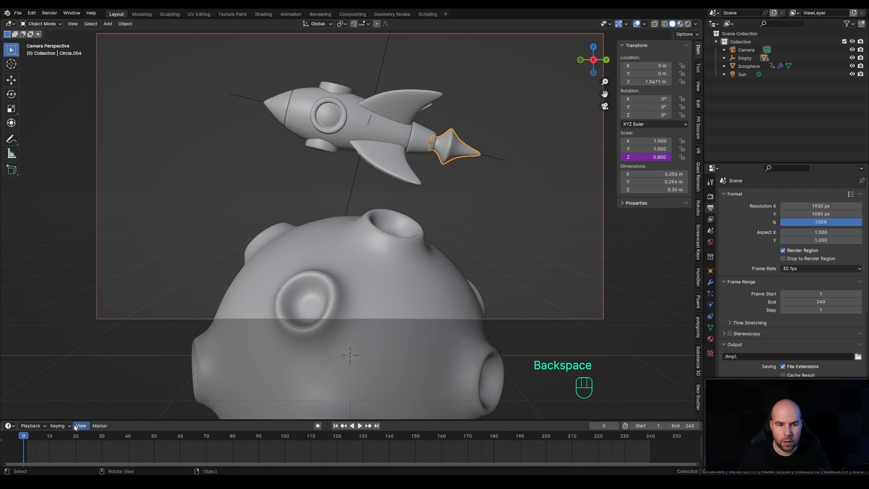
- Play the animation from the start to check the flame's pulsing with the rocket and planet in the camera view
{"action": "mouse_move", "coordinate": [35, 441]}
{"action": "left_mouse_down"}
{"action": "mouse_move", "coordinate": [281, 442]}
{"action": "mouse_move", "coordinate": [22, 434]}
{"action": "left_mouse_up"}
{"action": "key", "text": "space"}
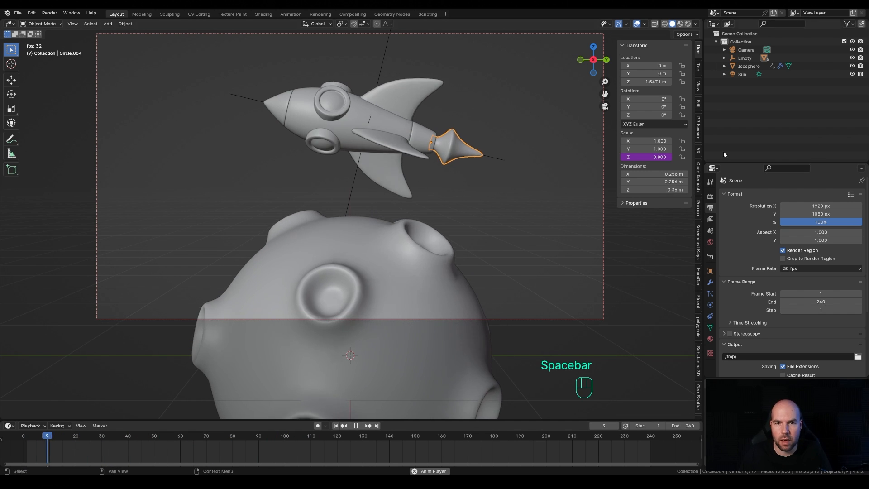
{"action": "scroll", "coordinate": [405, 216], "scroll_direction": "down", "scroll_amount": 2}
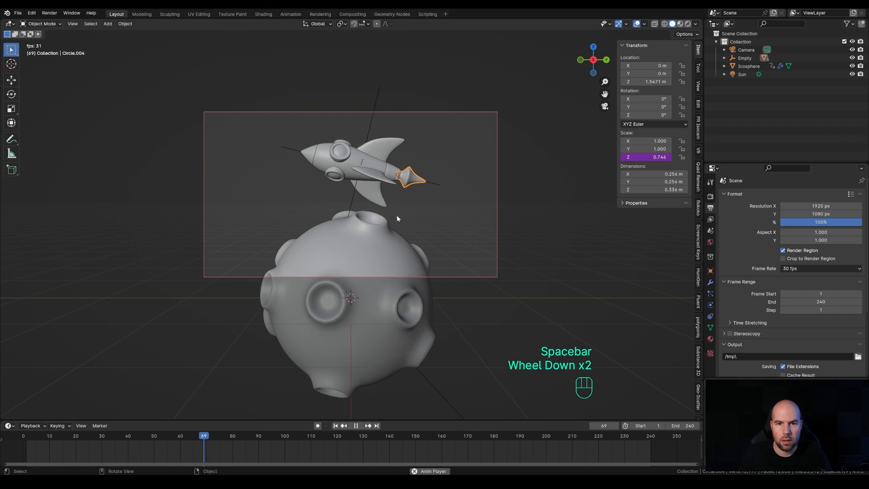
{"action": "scroll", "coordinate": [396, 215], "scroll_direction": "up", "scroll_amount": 1}
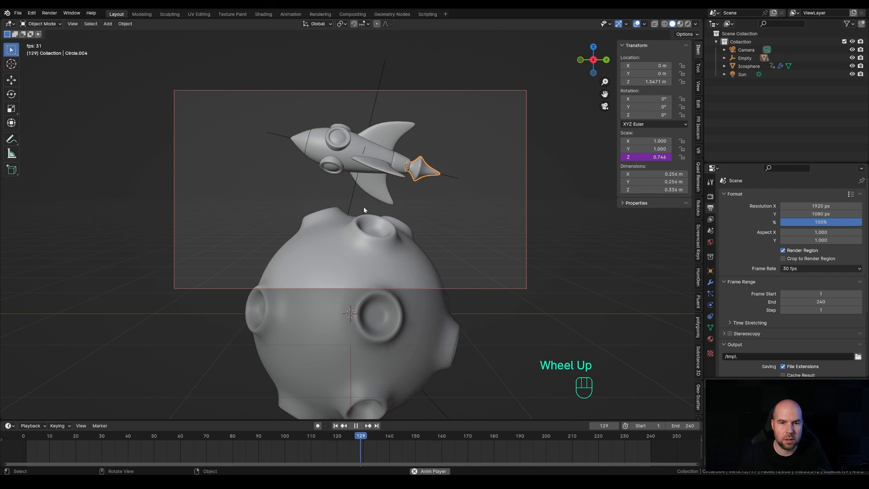
{"action": "key", "text": "space"}
- Keyframe the camera's location at frame 1 and duplicate that keyframe to frame 240
{"action": "left_click", "coordinate": [26, 444]}
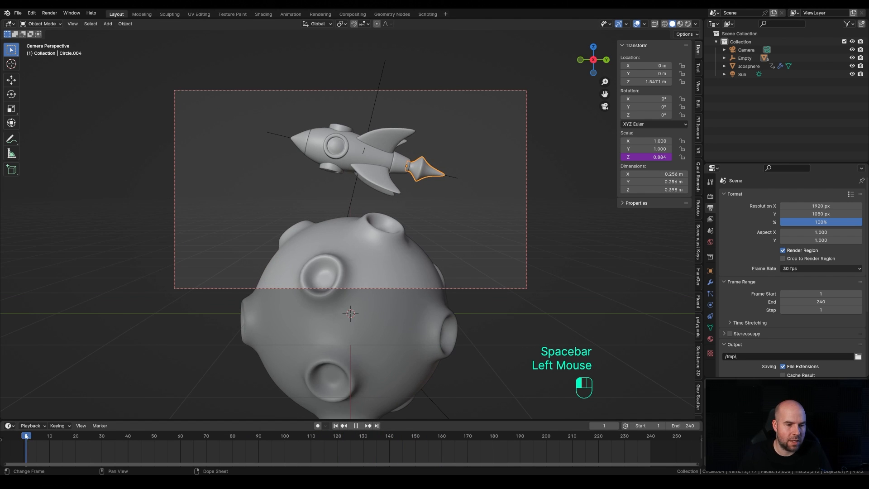
{"action": "left_click", "coordinate": [335, 90]}
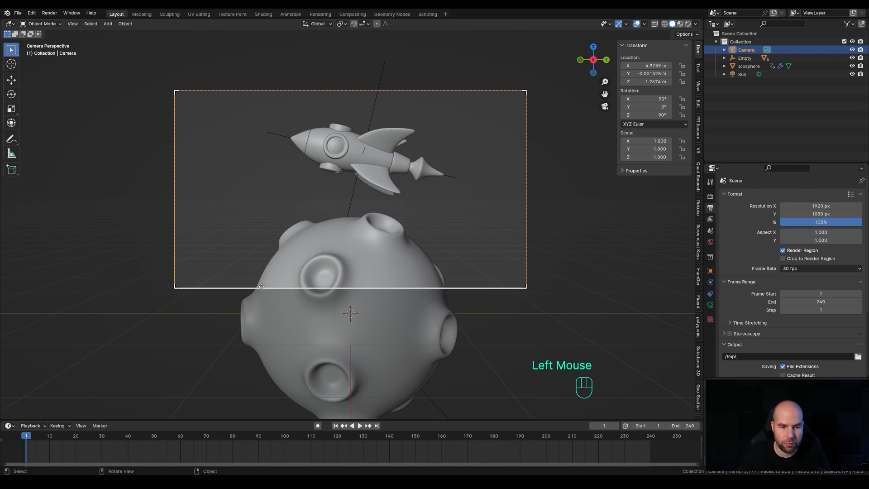
{"action": "key", "text": "i"}
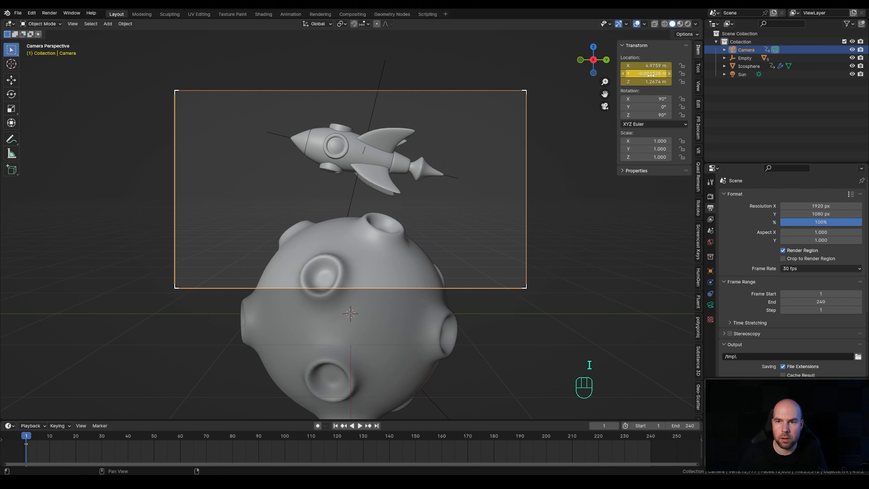
{"action": "key", "text": "shift+d"}
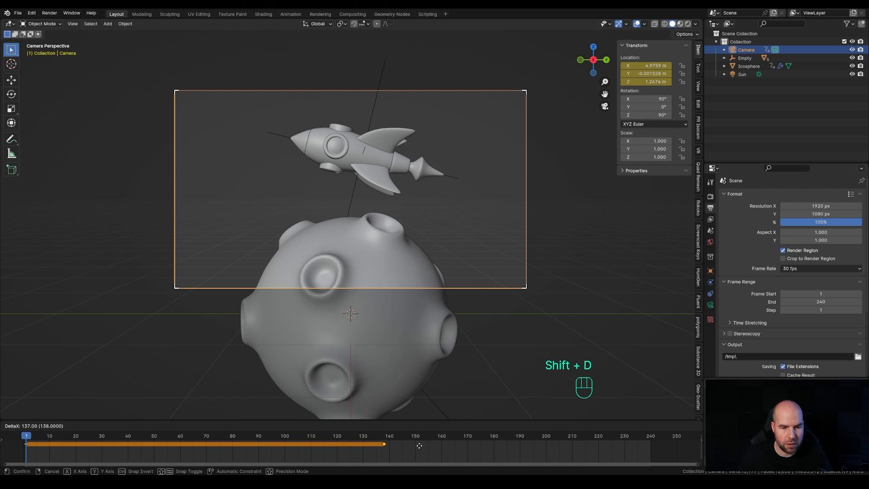
{"action": "left_click", "coordinate": [652, 454]}
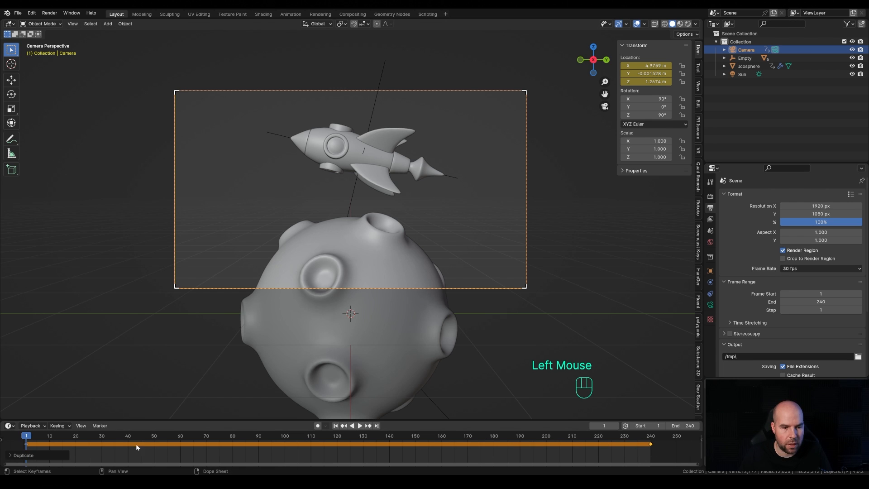
- Turn on auto keying and nudge the camera slightly at frames 30 and 64 to start a subtle shake
{"action": "left_click_drag", "start_coordinate": [60, 438], "coordinate": [108, 439]}
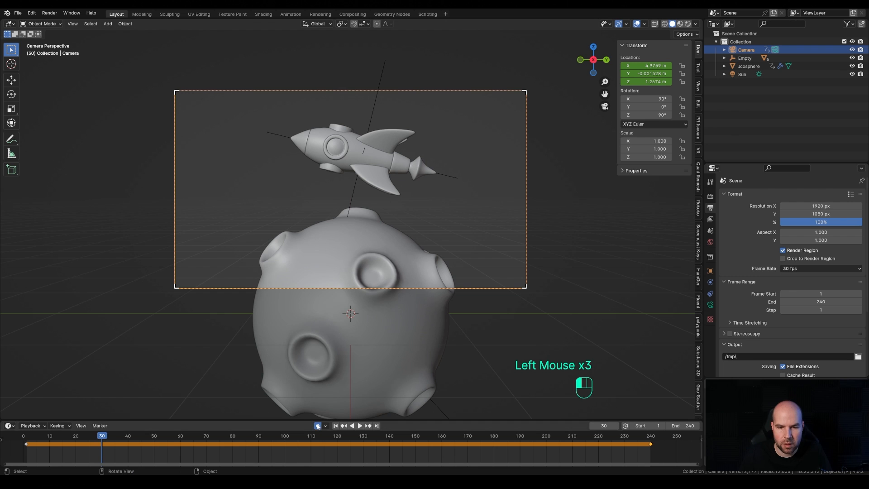
{"action": "key", "text": "g"}
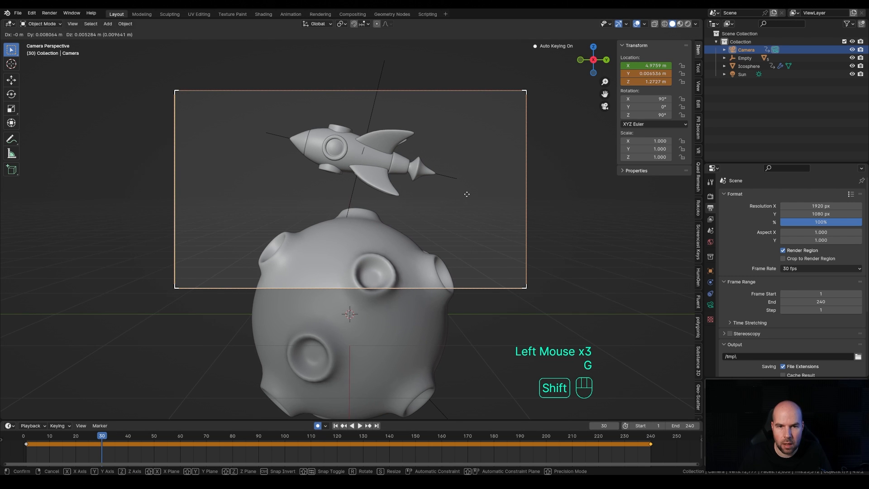
{"action": "left_click", "coordinate": [464, 194], "text": "shift"}
{"action": "left_click", "coordinate": [199, 446]}
{"action": "left_click", "coordinate": [191, 435]}
{"action": "key", "text": "g"}
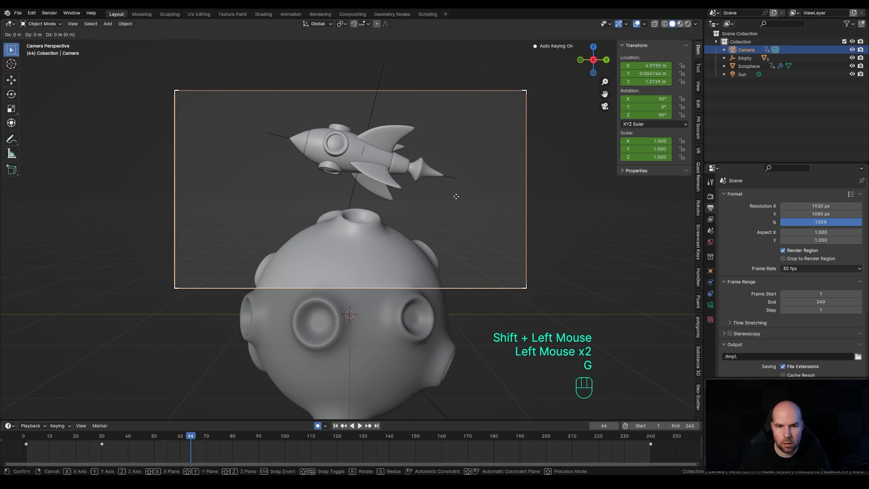
{"action": "left_click", "coordinate": [463, 211], "text": "shift"}
- Continue the camera shake by nudging the camera slightly at frames 100 and 135
{"action": "left_click", "coordinate": [284, 435]}
{"action": "key", "text": "g"}
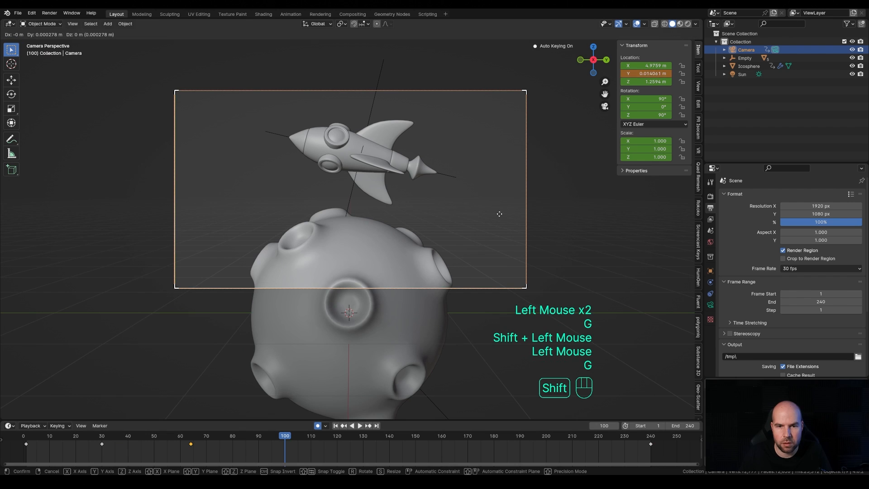
{"action": "left_click", "coordinate": [478, 267], "text": "shift"}
{"action": "left_click", "coordinate": [376, 435]}
{"action": "key", "text": "g"}
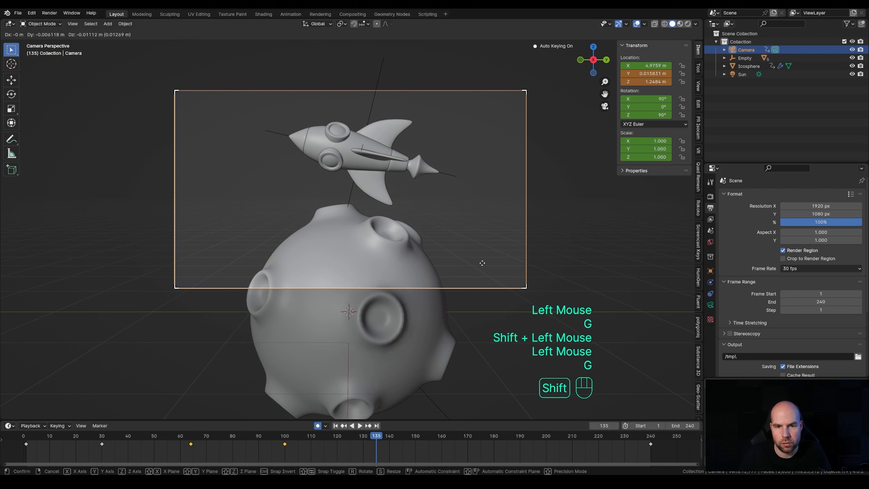
{"action": "left_click", "coordinate": [481, 260], "text": "shift"}
- Complete the camera shake with small camera moves at frames 167 and 199
{"action": "left_click", "coordinate": [460, 435]}
{"action": "key", "text": "g"}
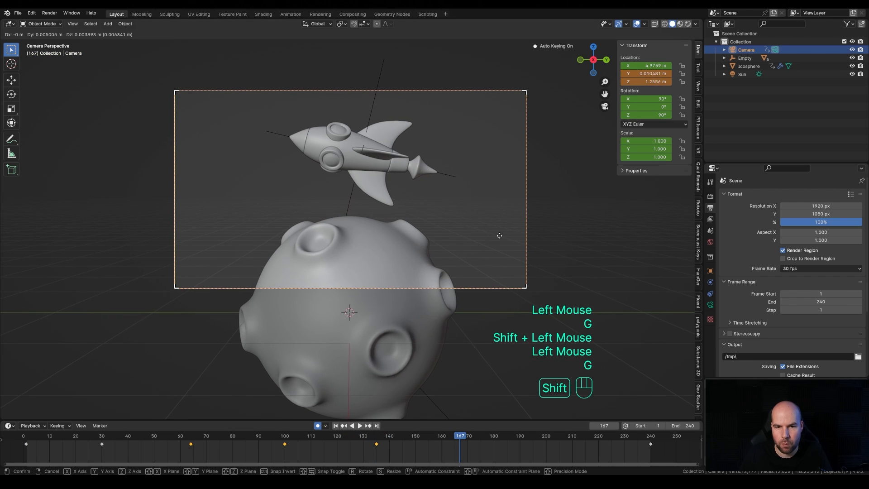
{"action": "left_click", "coordinate": [498, 237], "text": "shift"}
{"action": "left_click", "coordinate": [543, 435]}
{"action": "key", "text": "g"}
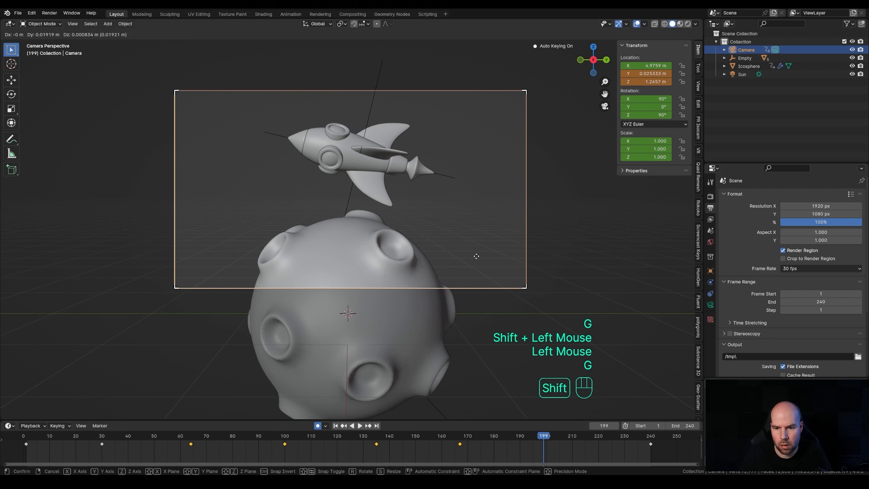
{"action": "left_click", "coordinate": [440, 281], "text": "shift"}
- Play back the camera shake with auto keying turned off, and save the file
{"action": "key", "text": "space"}
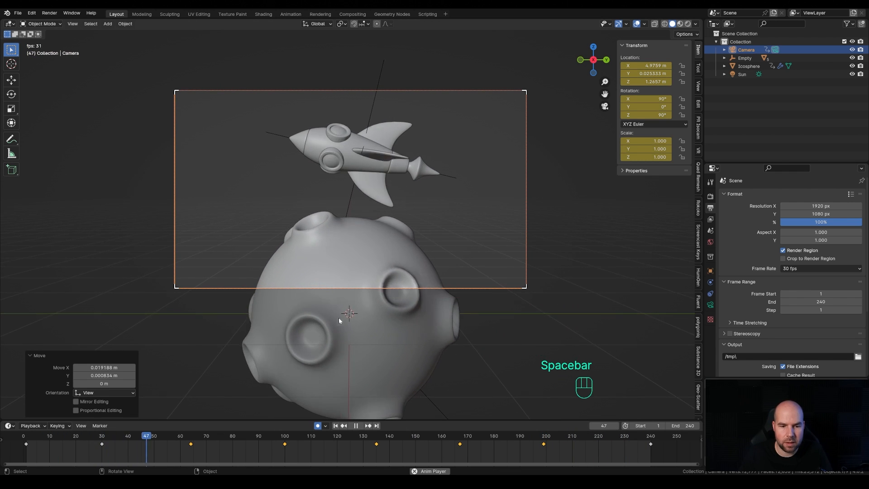
{"action": "left_click", "coordinate": [290, 394]}
{"action": "key", "text": "ctrl+s"}
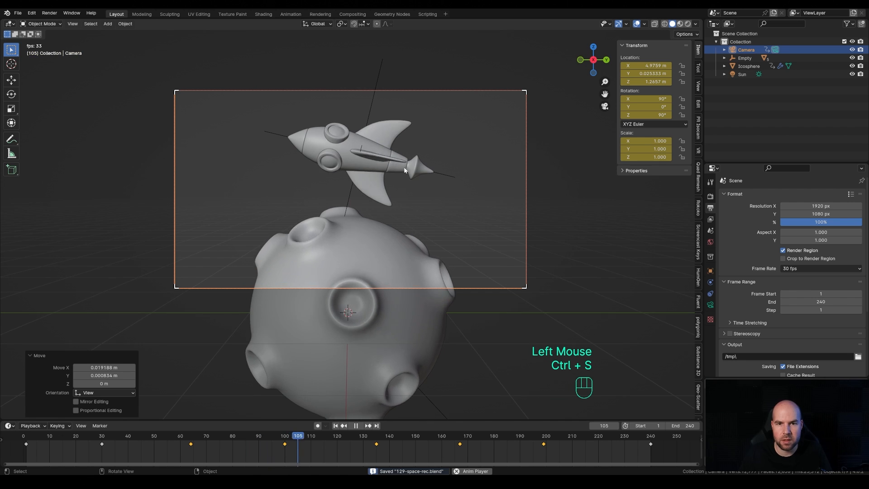
- Switch the viewport to rendered shading and restart the playback to preview the lit animation
{"action": "key", "text": "z"}
{"action": "key", "text": "space"}
{"action": "key", "text": "space"}
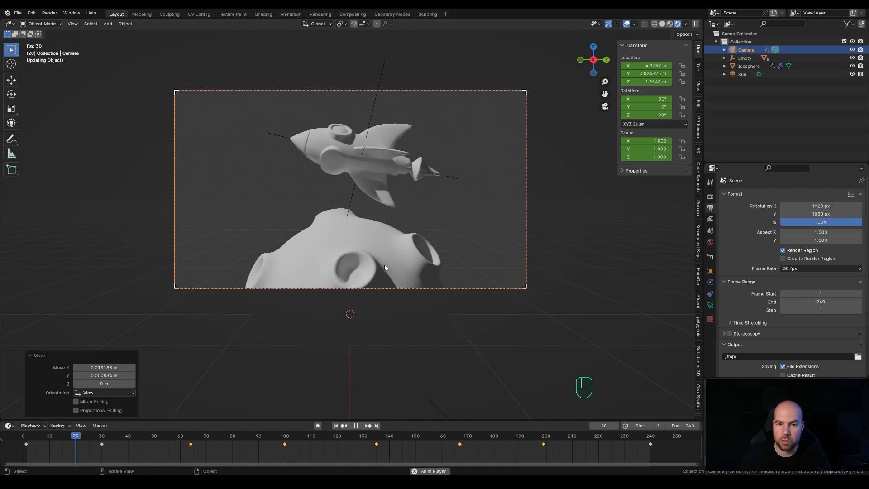
- Add a plane mesh at the world origin and leave the camera view to see the whole scene
{"action": "key", "text": "shift+a"}
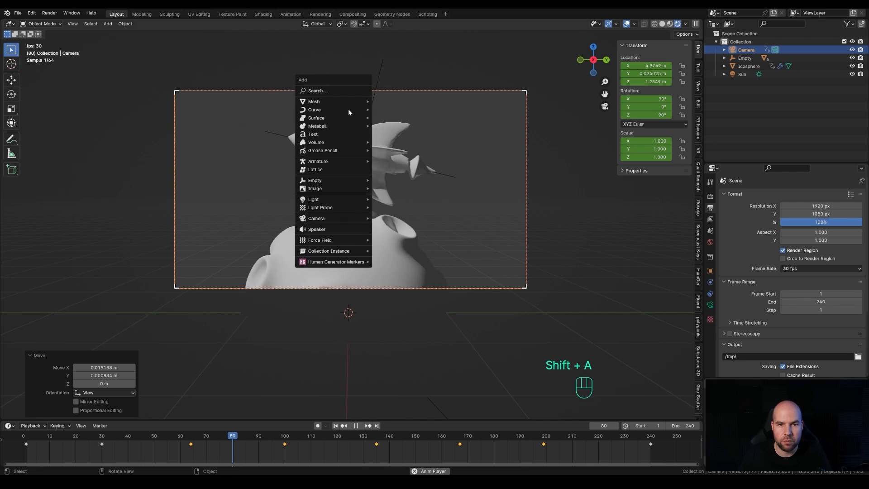
{"action": "mouse_move", "coordinate": [349, 102]}
{"action": "left_click", "coordinate": [390, 102]}
{"action": "scroll", "coordinate": [395, 285], "scroll_direction": "down", "scroll_amount": 3}
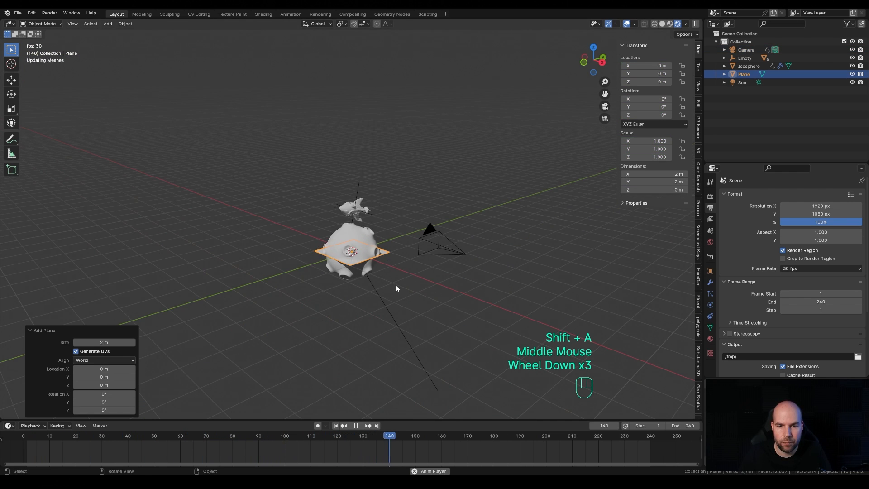
- Move the plane behind the planet to about -8.3 m along X and rotate it 90° about Y
{"action": "key", "text": "g"}
{"action": "key", "text": "y"}
{"action": "key", "text": "x"}
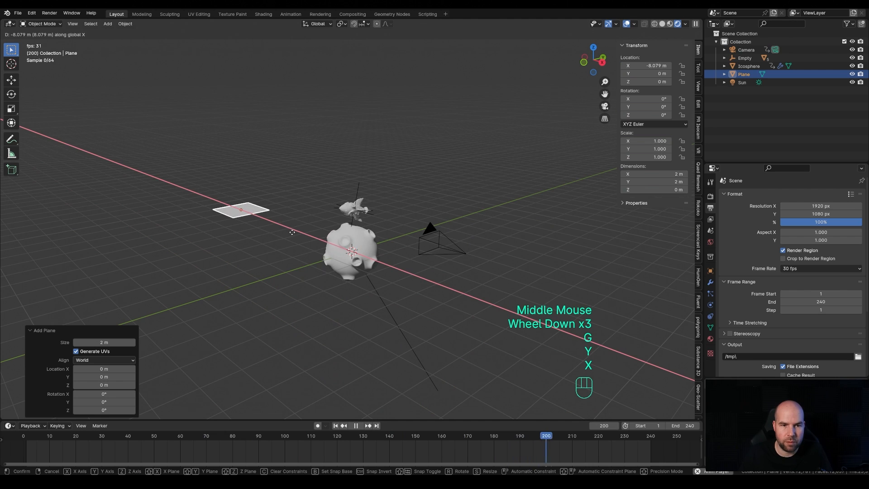
{"action": "left_click", "coordinate": [315, 213]}
{"action": "key", "text": "r"}
{"action": "key", "text": "y"}
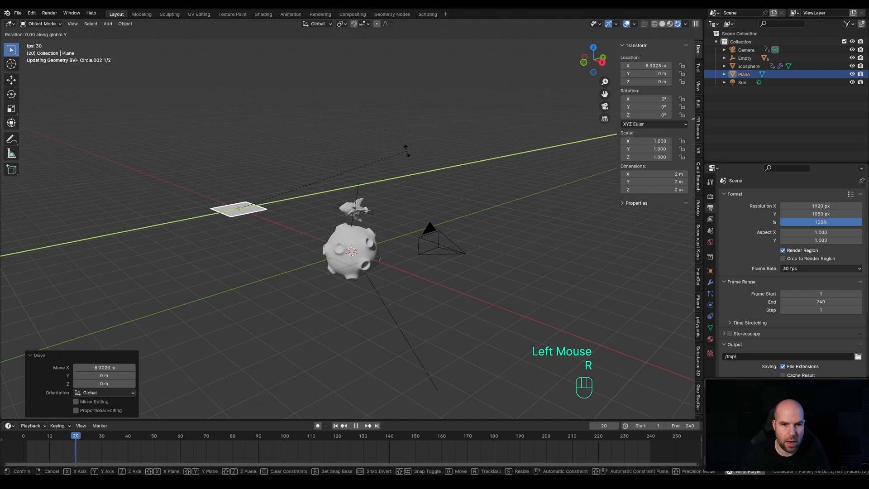
{"action": "key", "text": "KP_9"}
{"action": "key", "text": "KP_0"}
{"action": "key", "text": "KP_Enter"}
- Scale the plane up about 14.5 times as a backdrop and return to the camera view
{"action": "key", "text": "s"}
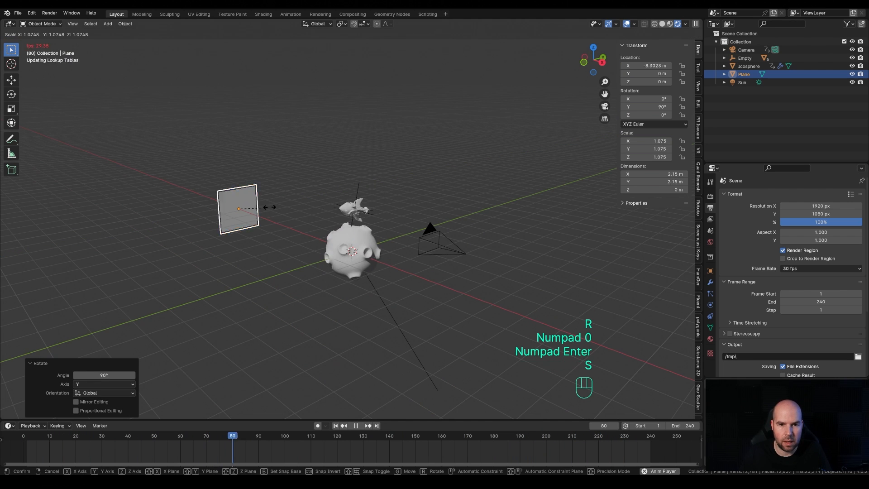
{"action": "left_click", "coordinate": [473, 232]}
{"action": "key", "text": "KP_0"}
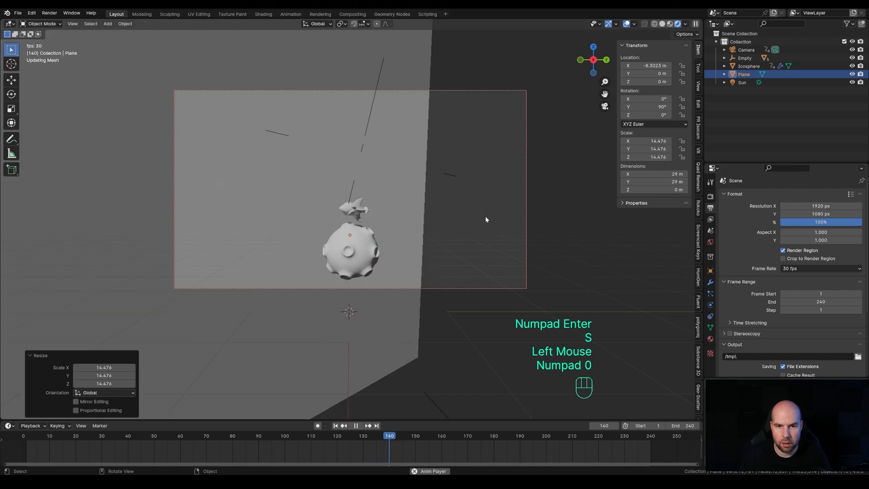
- Give the backdrop plane a new material with a dark purple base color, hue 0.713, saturation 0.748, value 0.079
{"action": "left_click", "coordinate": [710, 338]}
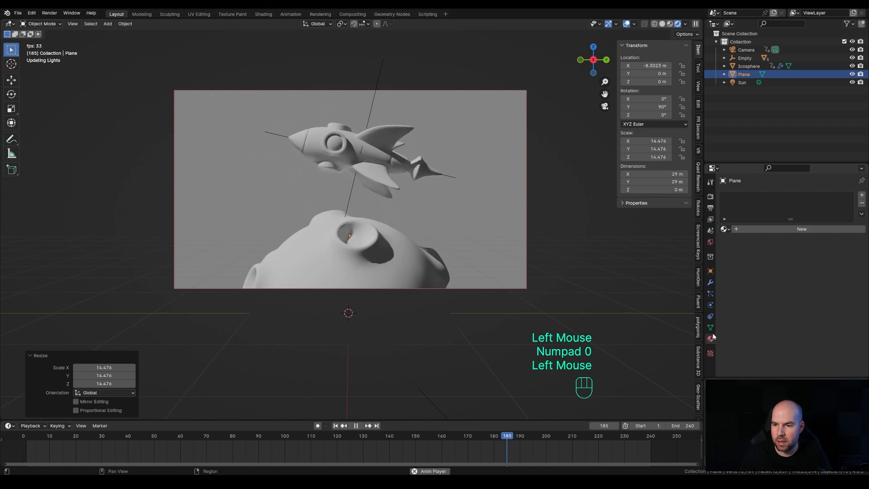
{"action": "left_click", "coordinate": [796, 229]}
{"action": "left_click", "coordinate": [818, 279]}
{"action": "left_click_drag", "start_coordinate": [846, 155], "coordinate": [822, 184]}
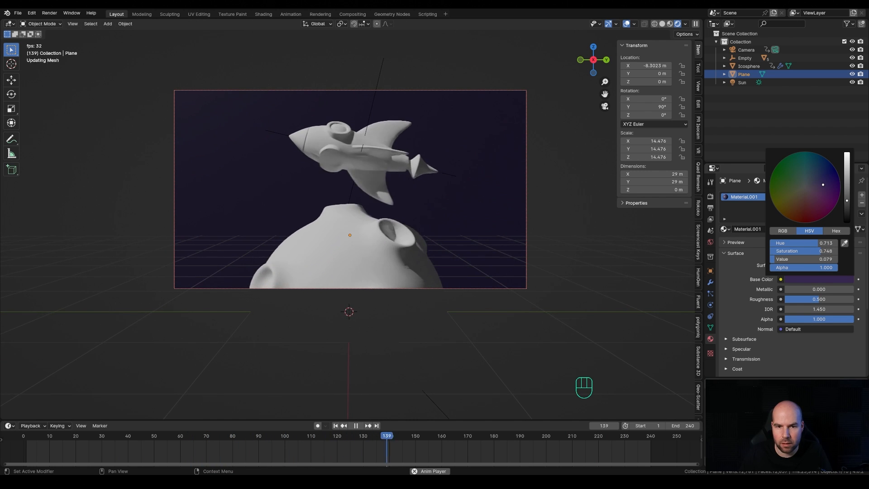
- Give the planet a new material with an orange base color and a roughness of 1.0
{"action": "left_click", "coordinate": [365, 243]}
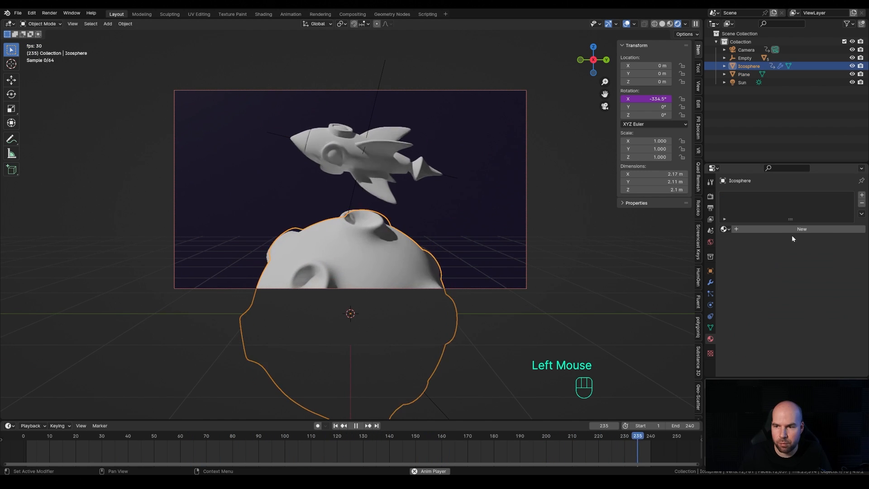
{"action": "left_click", "coordinate": [814, 235]}
{"action": "left_click", "coordinate": [818, 280]}
{"action": "left_click_drag", "start_coordinate": [804, 211], "coordinate": [785, 210]}
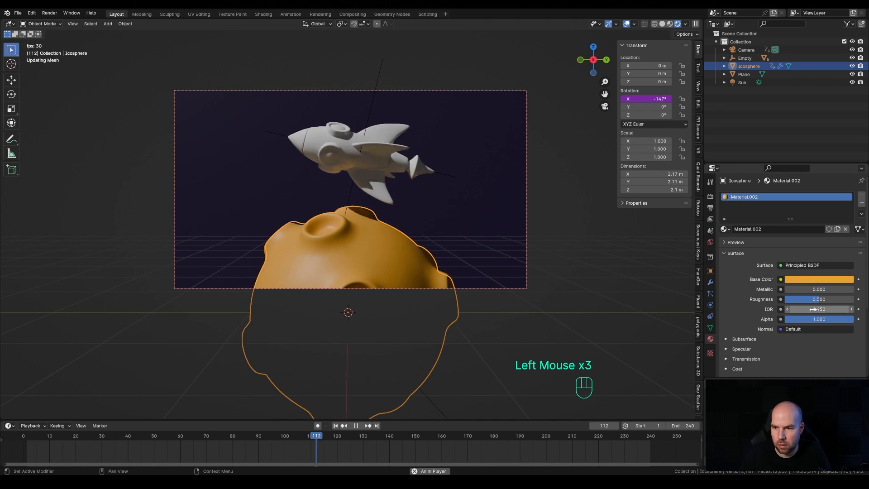
{"action": "key", "text": "ctrl+z"}
{"action": "key", "text": "ctrl+z"}
{"action": "key", "text": "ctrl+z"}
{"action": "left_click_drag", "start_coordinate": [813, 300], "coordinate": [850, 300]}
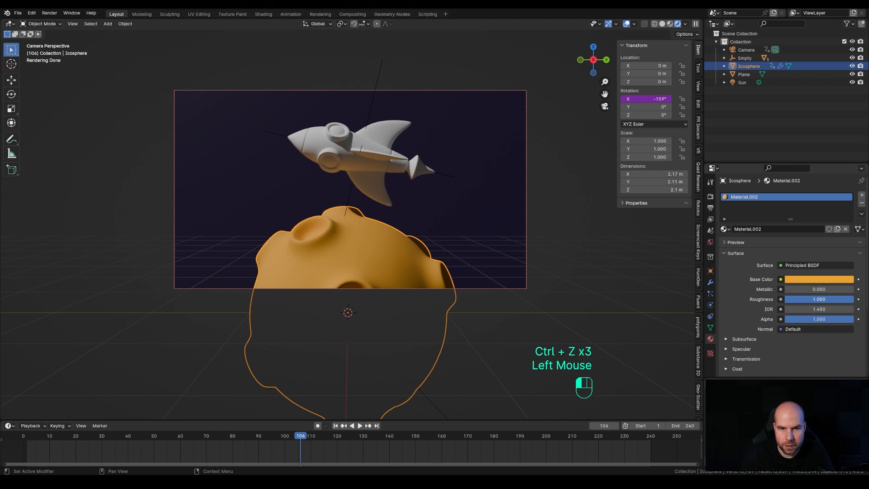
- Give the rocket body a new material with metallic set to 1.0
{"action": "left_click", "coordinate": [295, 144]}
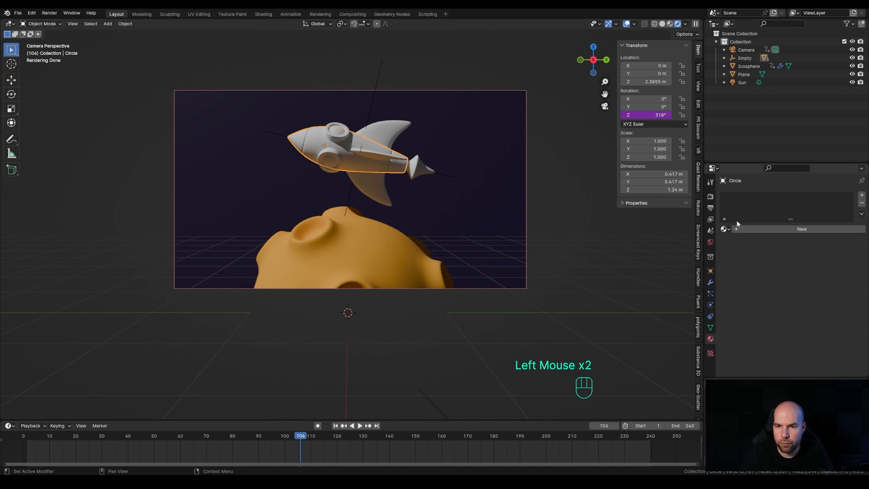
{"action": "left_click", "coordinate": [794, 230]}
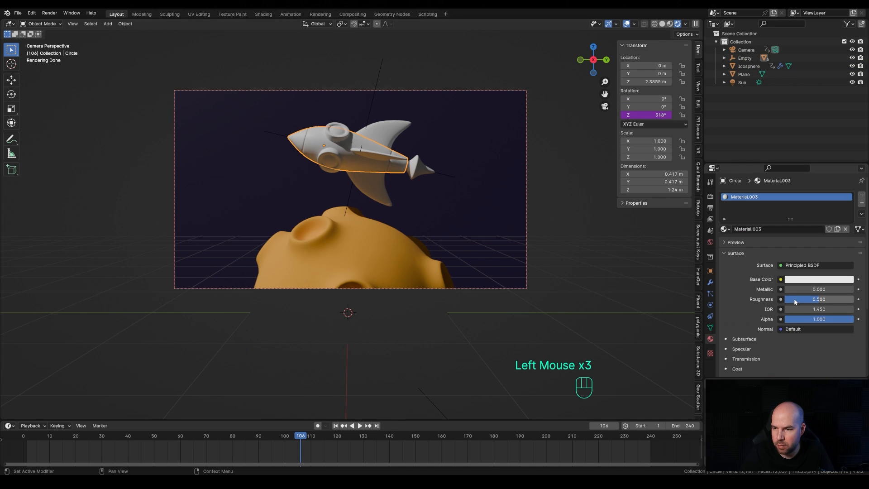
{"action": "left_click_drag", "start_coordinate": [817, 292], "coordinate": [854, 290]}
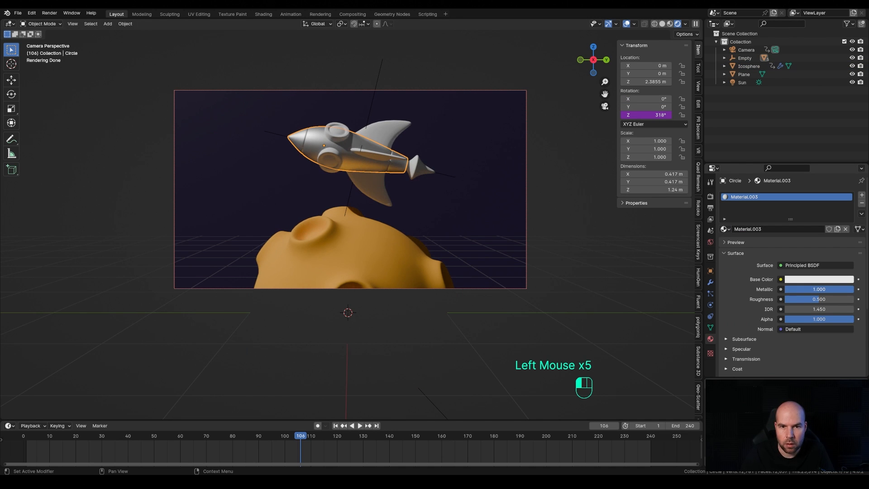
- Add a second material to the rocket body and assign it to the nose cone and tail section
{"action": "left_click", "coordinate": [860, 195]}
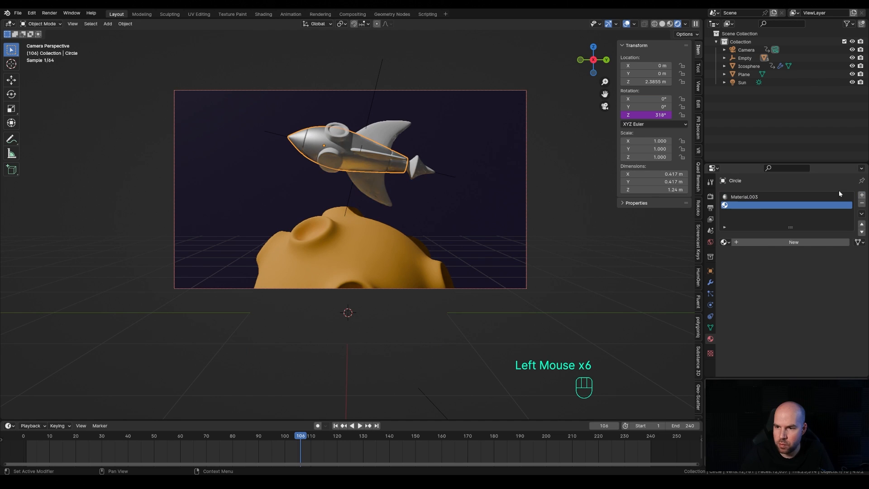
{"action": "key", "text": "Tab"}
{"action": "left_click", "coordinate": [240, 159]}
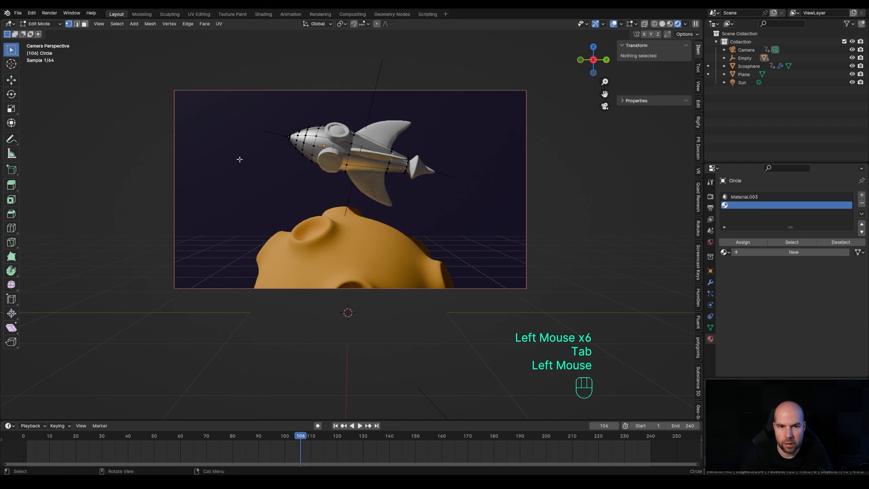
{"action": "key", "text": "l"}
{"action": "key", "text": "l"}
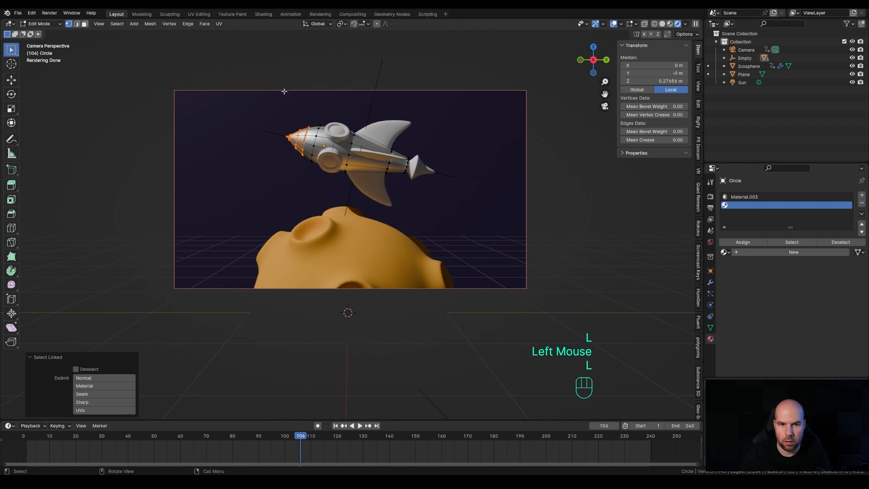
{"action": "key", "text": "l"}
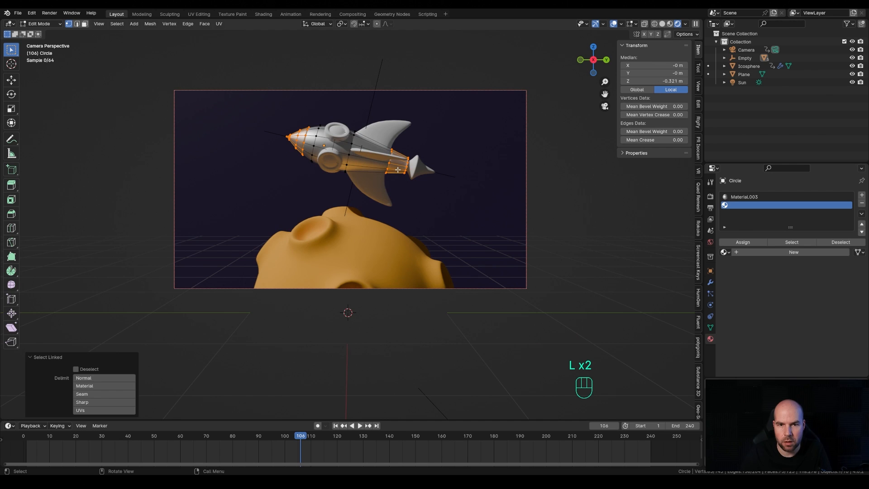
{"action": "left_click", "coordinate": [778, 252]}
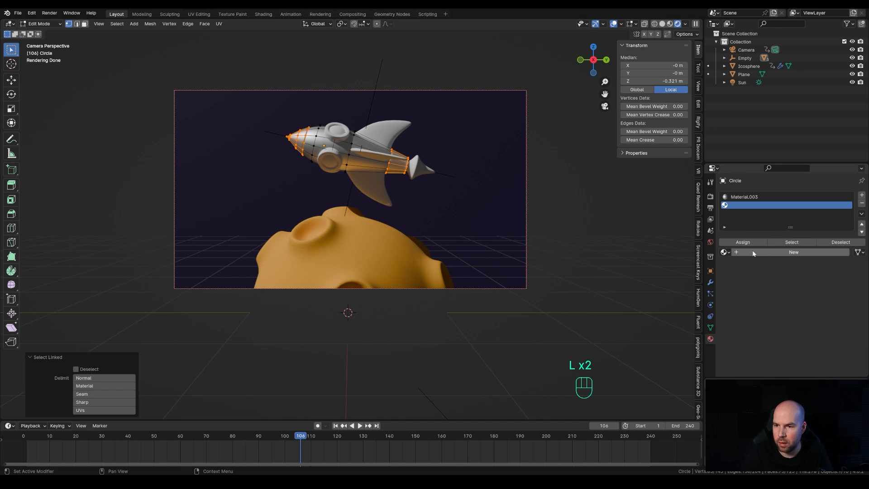
{"action": "left_click", "coordinate": [742, 242]}
- Make the nose and tail material red, with saturation 0.970 and a roughness of about 0.086
{"action": "left_click", "coordinate": [818, 302]}
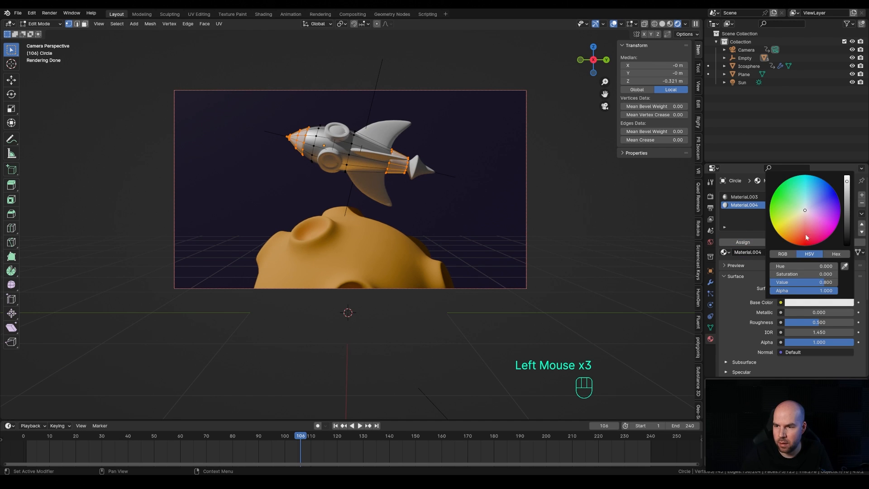
{"action": "left_click", "coordinate": [805, 241]}
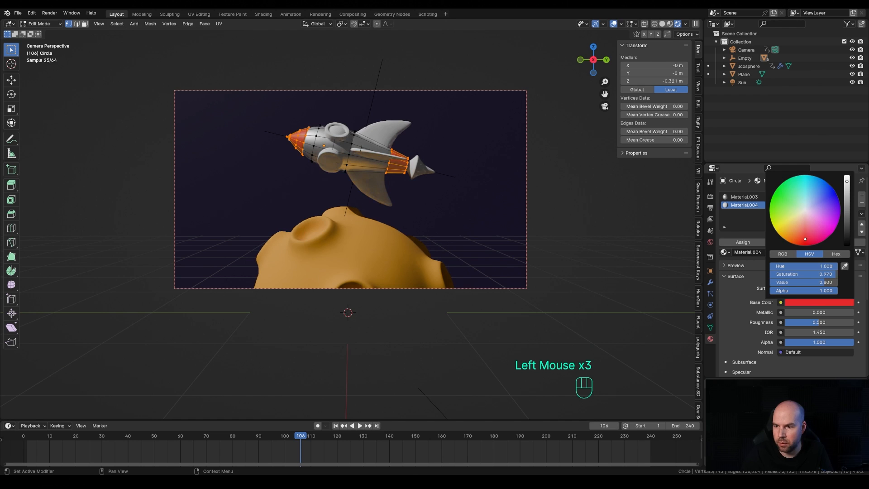
{"action": "left_click_drag", "start_coordinate": [791, 322], "coordinate": [765, 322]}
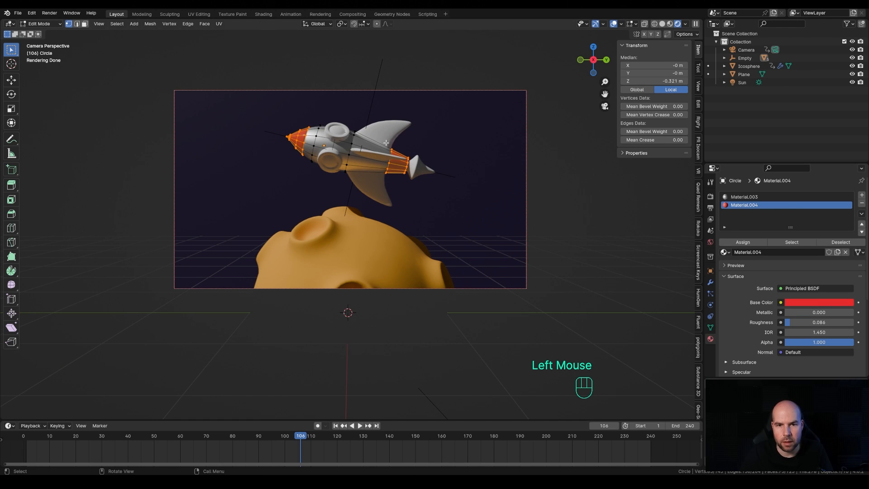
- Apply the existing red Material.004 to the fins and the metallic Material.003 to the round windows
{"action": "key", "text": "Tab"}
{"action": "left_click", "coordinate": [389, 124]}
{"action": "left_click", "coordinate": [724, 229]}
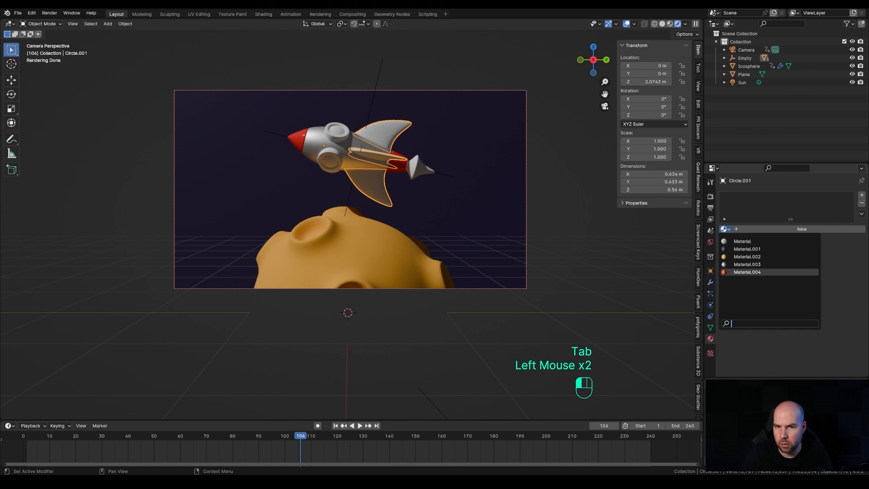
{"action": "left_click", "coordinate": [746, 272]}
{"action": "left_click", "coordinate": [344, 132]}
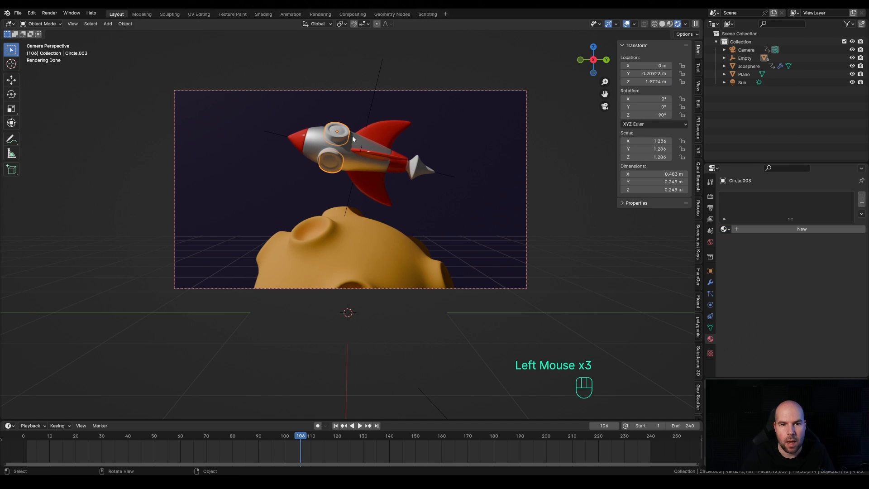
{"action": "left_click_drag", "start_coordinate": [725, 229], "coordinate": [746, 264]}
- Expand the selection on the windows' inner faces and assign a new second material to them
{"action": "key", "text": "Tab"}
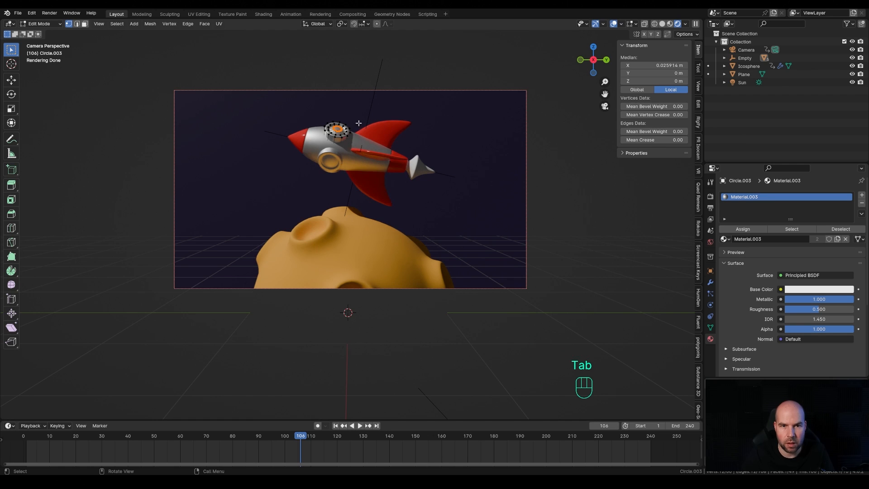
{"action": "key", "text": "ctrl+KP_Add"}
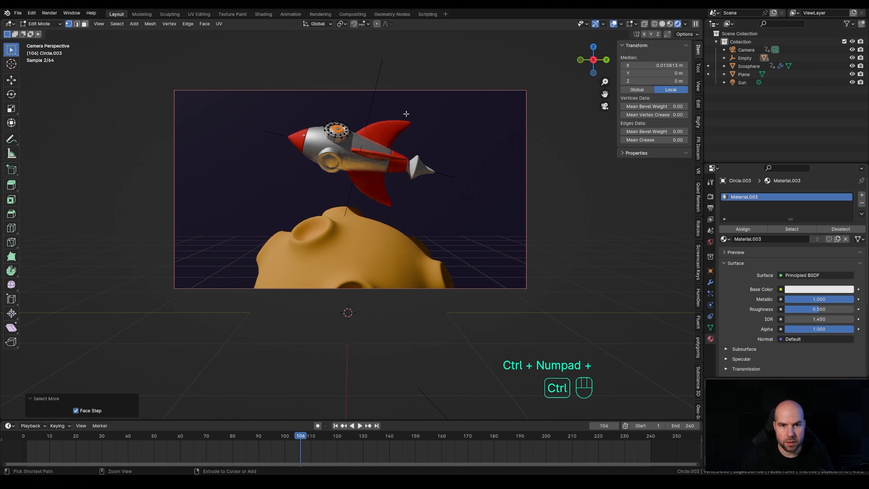
{"action": "left_click", "coordinate": [861, 194]}
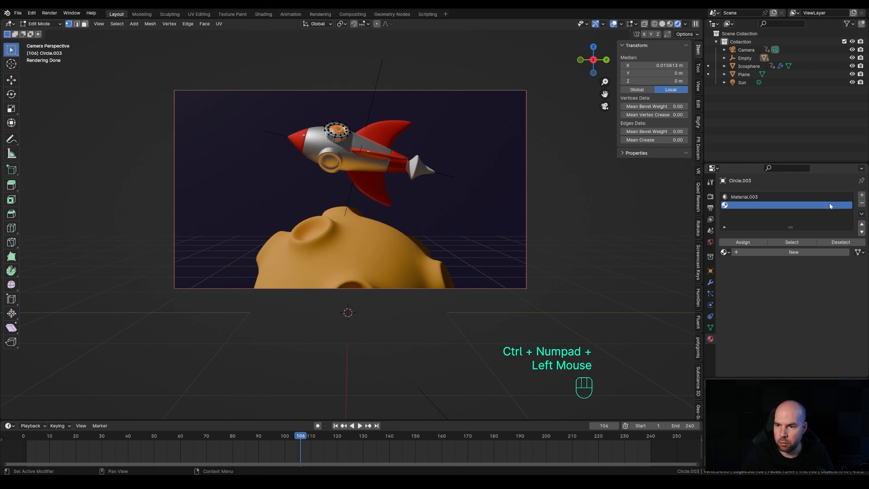
{"action": "left_click", "coordinate": [742, 243]}
{"action": "left_click", "coordinate": [764, 253]}
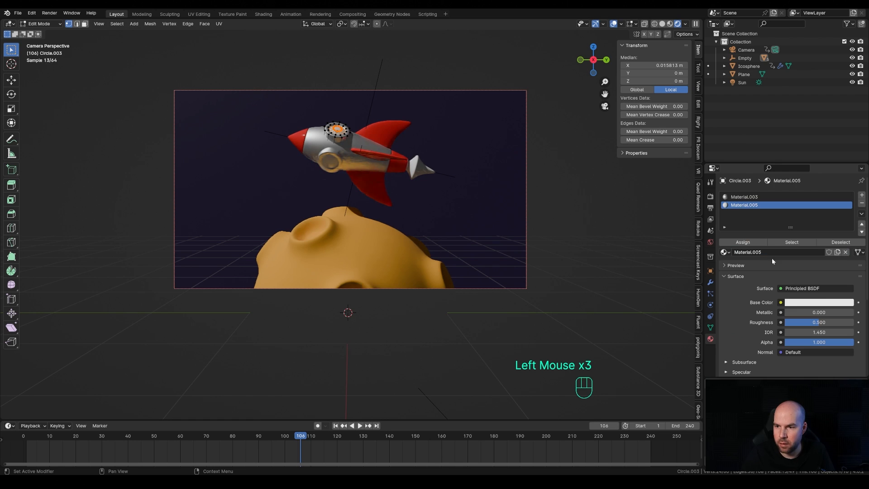
- Set the window glass material to a black base color and a roughness of 0
{"action": "left_click", "coordinate": [818, 304]}
{"action": "left_click_drag", "start_coordinate": [845, 210], "coordinate": [845, 247]}
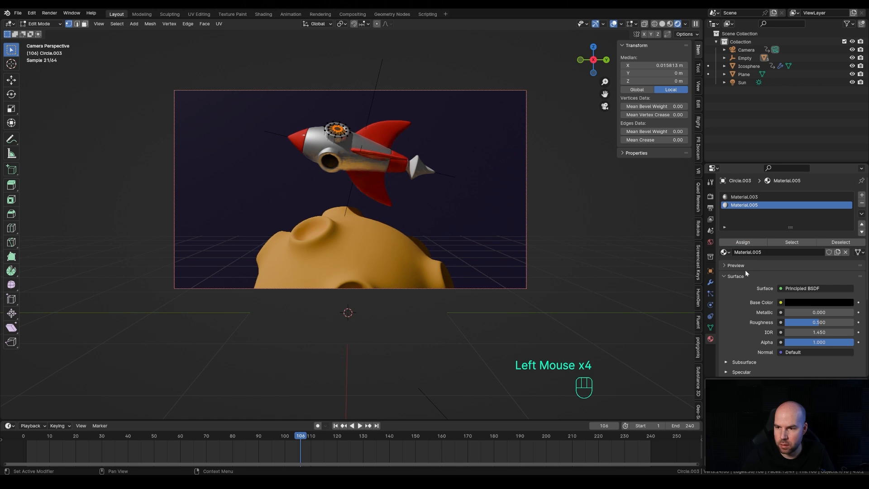
{"action": "left_click_drag", "start_coordinate": [804, 321], "coordinate": [785, 321]}
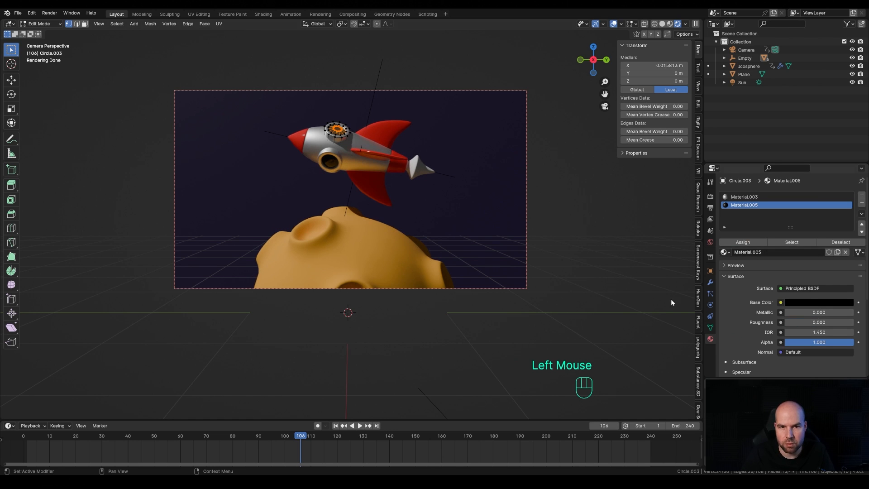
- Give the rocket flame a new material and change its surface shader to Emission
{"action": "key", "text": "Tab"}
{"action": "left_click", "coordinate": [419, 171]}
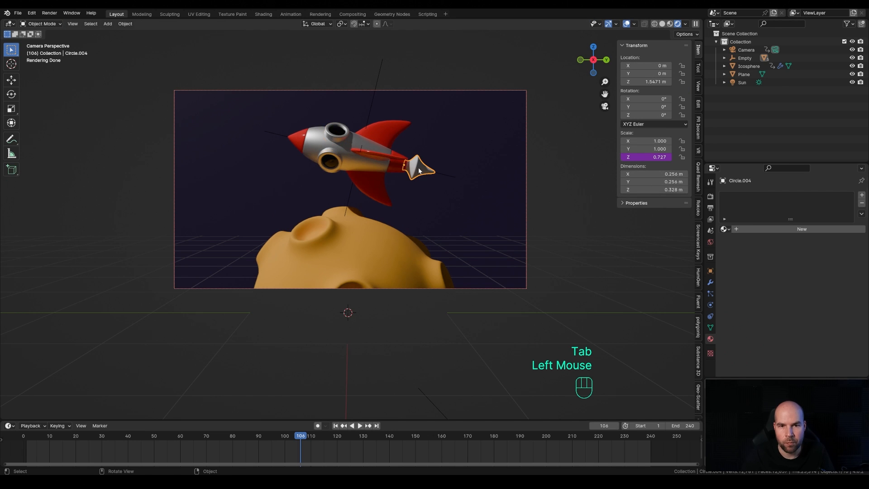
{"action": "left_click", "coordinate": [762, 229]}
{"action": "left_click", "coordinate": [807, 266]}
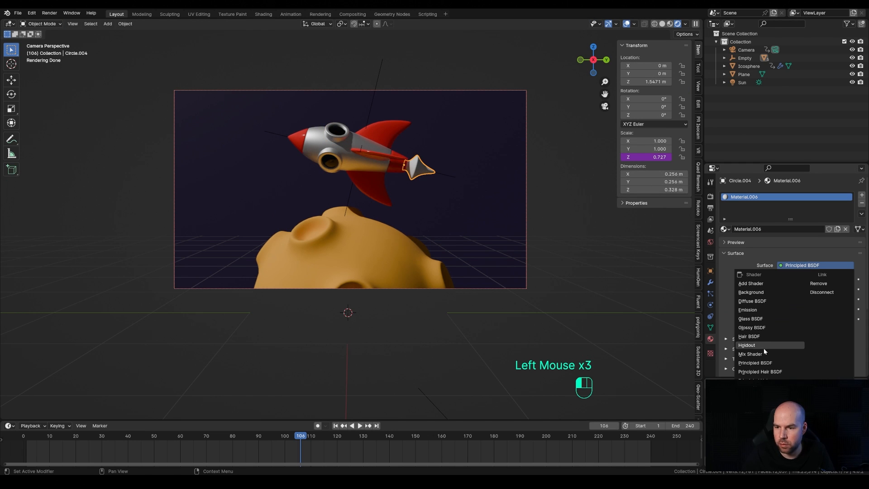
{"action": "left_click", "coordinate": [763, 310]}
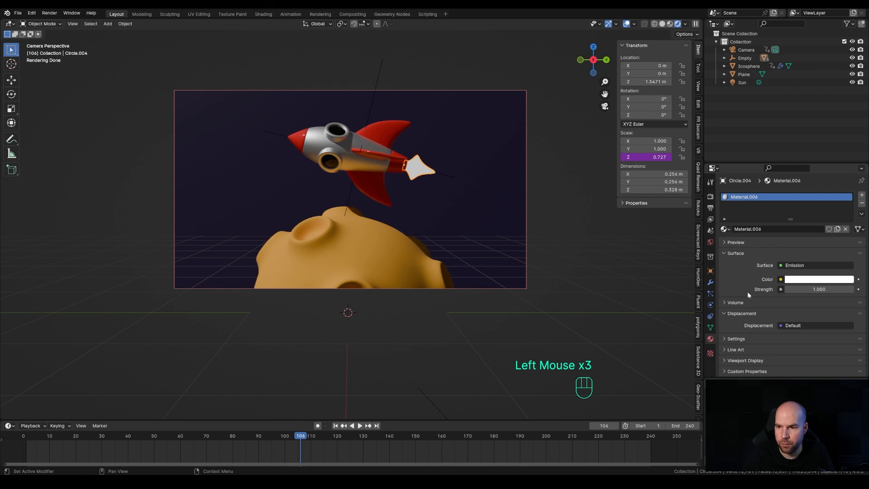
- Try an emission strength of 25 and a much higher one on the flame material
{"action": "left_click", "coordinate": [810, 289]}
{"action": "type", "text": "2"}
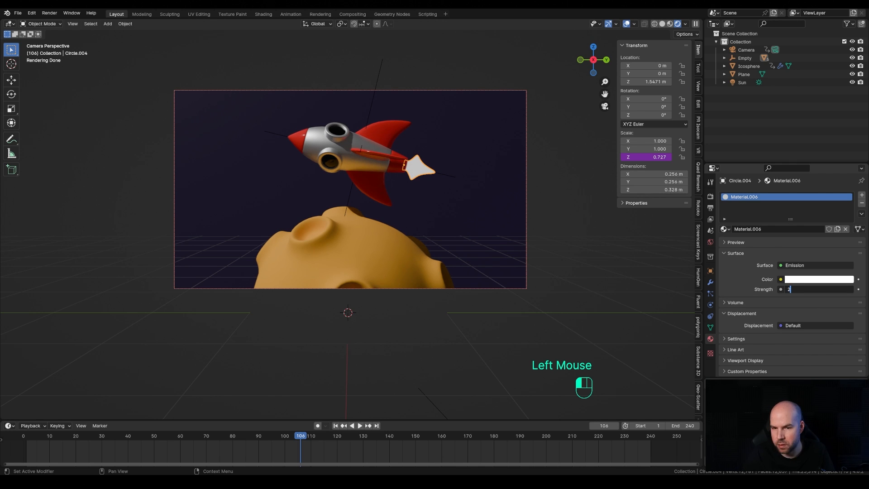
{"action": "type", "text": "5"}
{"action": "key", "text": "Return"}
{"action": "left_click", "coordinate": [813, 288]}
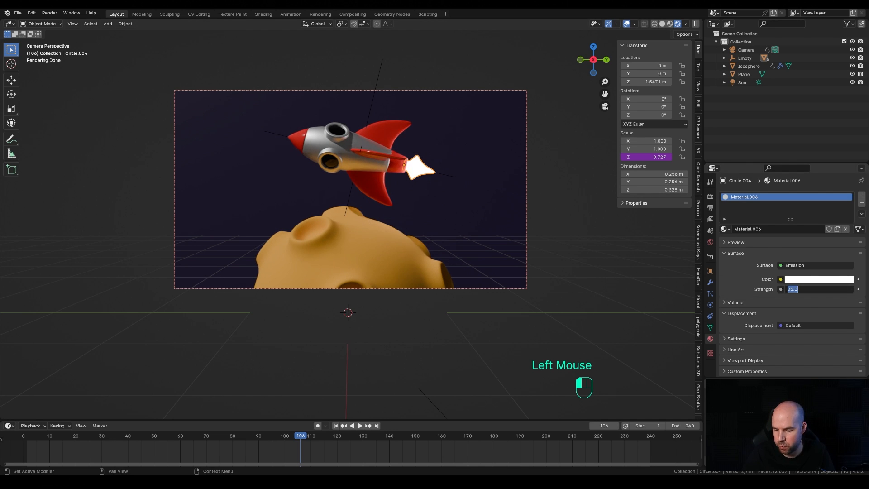
{"action": "key", "text": "Return"}
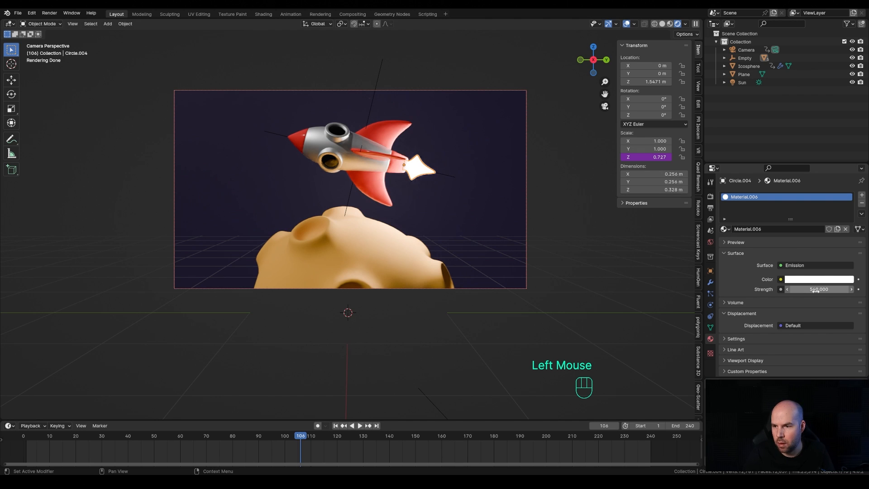
- Set the flame material's emission strength to 50 and its color to orange
{"action": "left_click", "coordinate": [816, 291]}
{"action": "type", "text": "50"}
{"action": "key", "text": "Return"}
{"action": "left_click", "coordinate": [815, 281]}
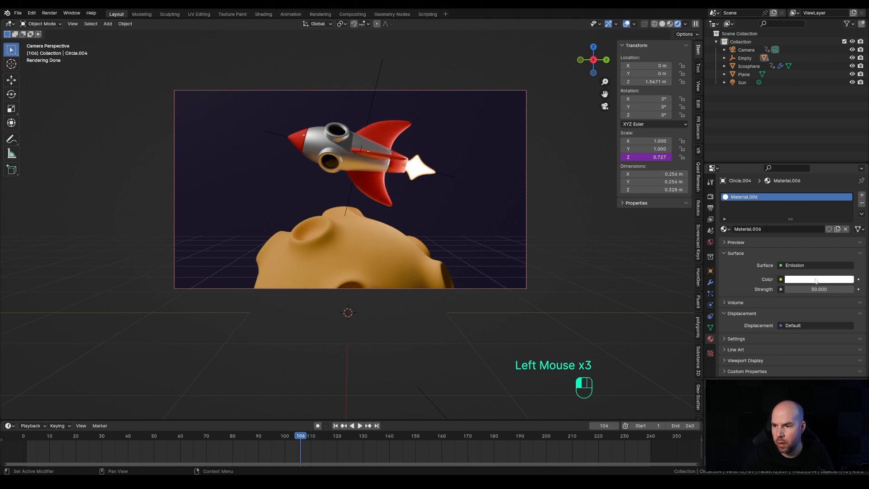
{"action": "left_click_drag", "start_coordinate": [803, 212], "coordinate": [791, 214]}
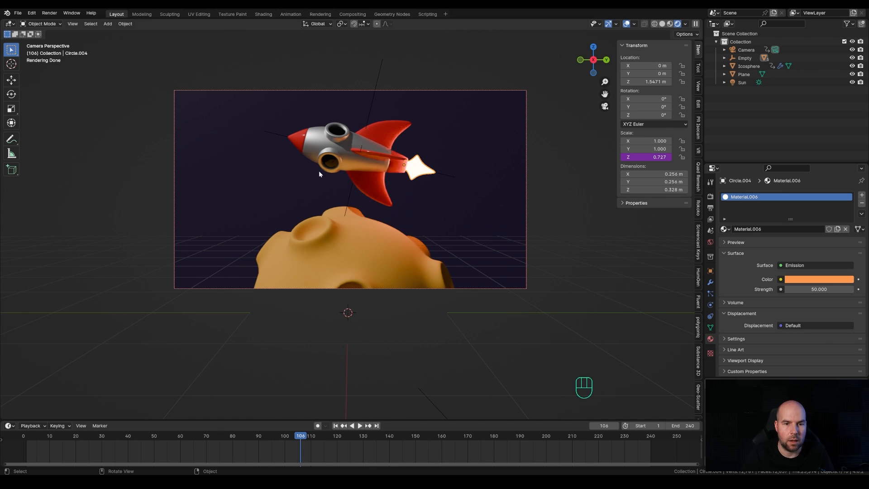
- Add an area light and raise it along the global Z axis by about 2.84 m, above the rocket
{"action": "scroll", "coordinate": [384, 194], "scroll_direction": "down", "scroll_amount": 2}
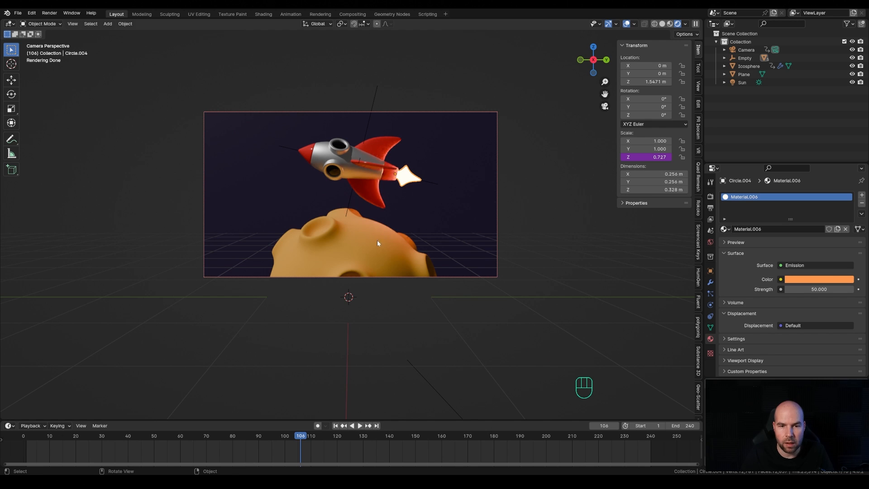
{"action": "key", "text": "shift+a"}
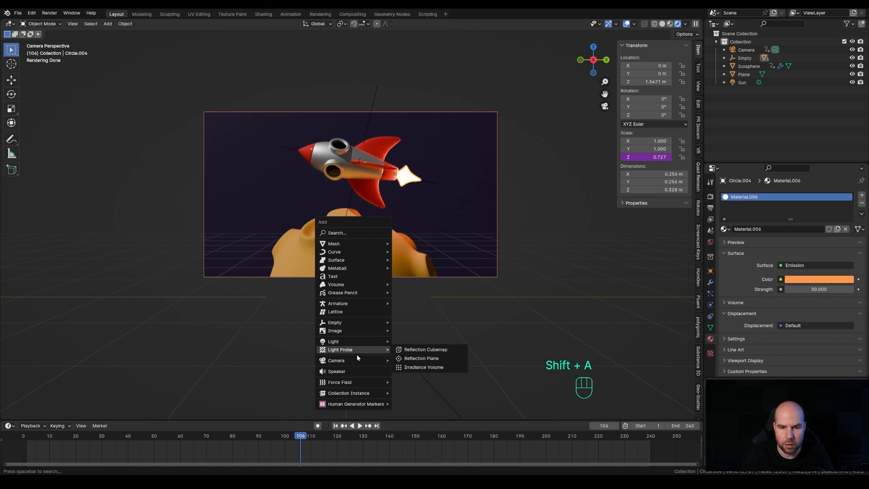
{"action": "mouse_move", "coordinate": [357, 341]}
{"action": "key", "text": "g"}
{"action": "key", "text": "z"}
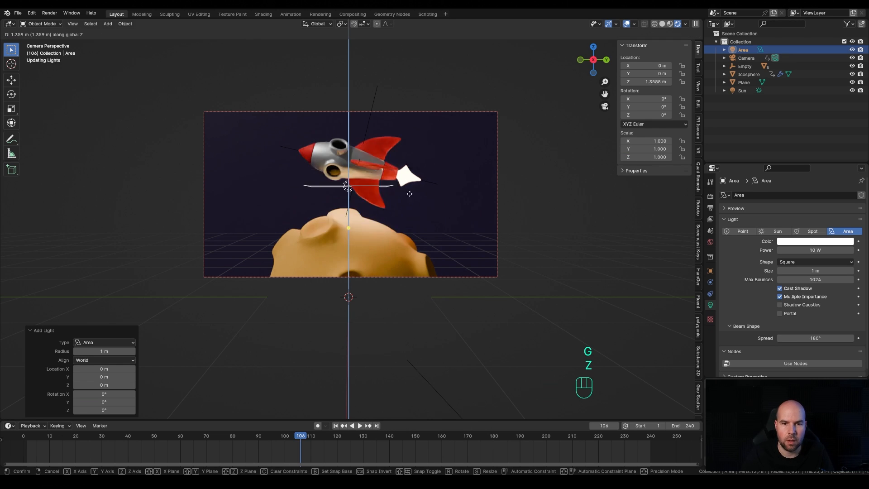
{"action": "left_click", "coordinate": [404, 85]}
{"action": "middle_click_drag", "start_coordinate": [454, 120], "coordinate": [459, 140]}
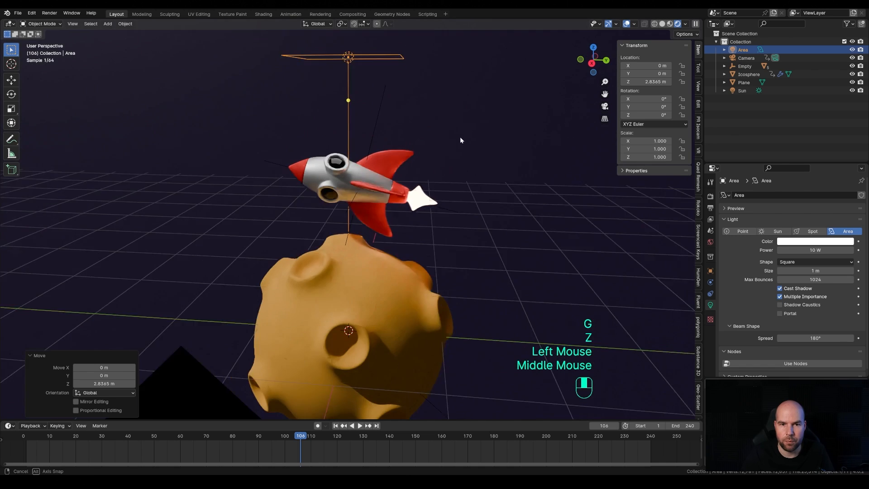
{"action": "scroll", "coordinate": [460, 139], "scroll_direction": "down", "scroll_amount": 3}
- Set the transform pivot point to 3D Cursor and swing the area light around it with a trackball rotation
{"action": "key", "text": "Escape"}
{"action": "key", "text": "ctrl+z"}
{"action": "left_click", "coordinate": [342, 24]}
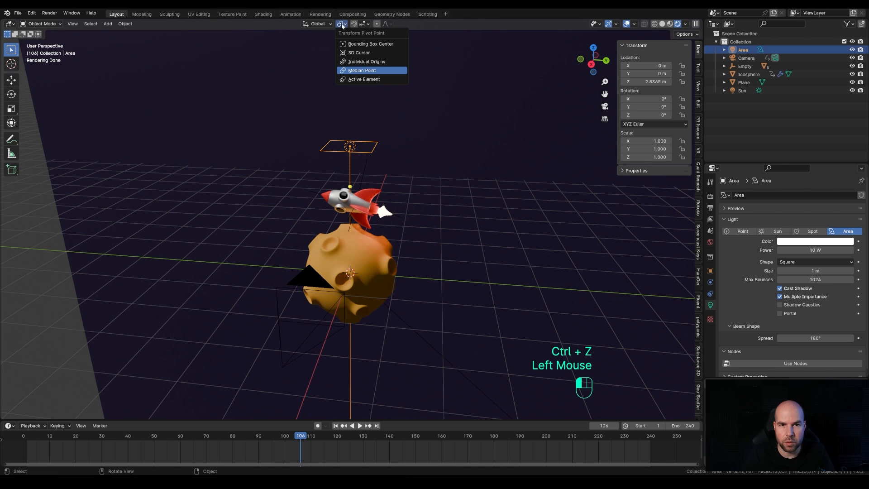
{"action": "left_click", "coordinate": [361, 53]}
{"action": "key", "text": "r"}
{"action": "key", "text": "r"}
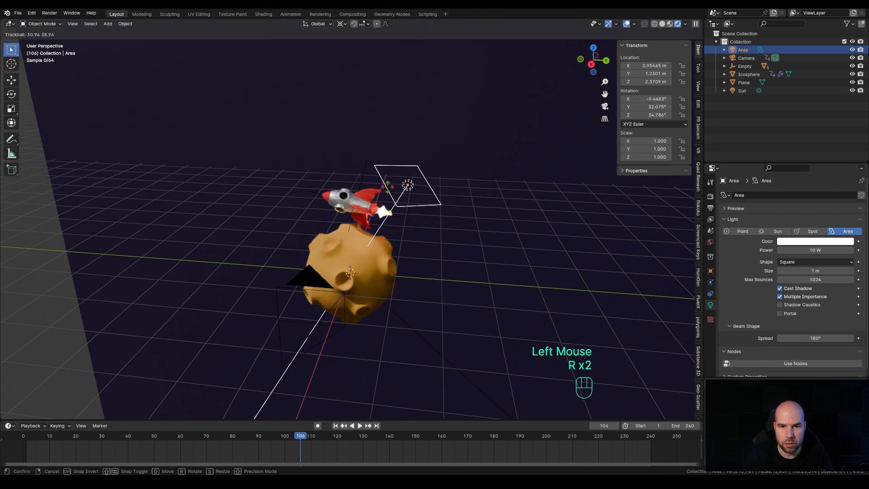
{"action": "left_click", "coordinate": [419, 187]}
- Raise the area light about 1 m along global Z and trackball-rotate it around the 3D cursor to aim at the rocket
{"action": "key", "text": "g"}
{"action": "key", "text": "z"}
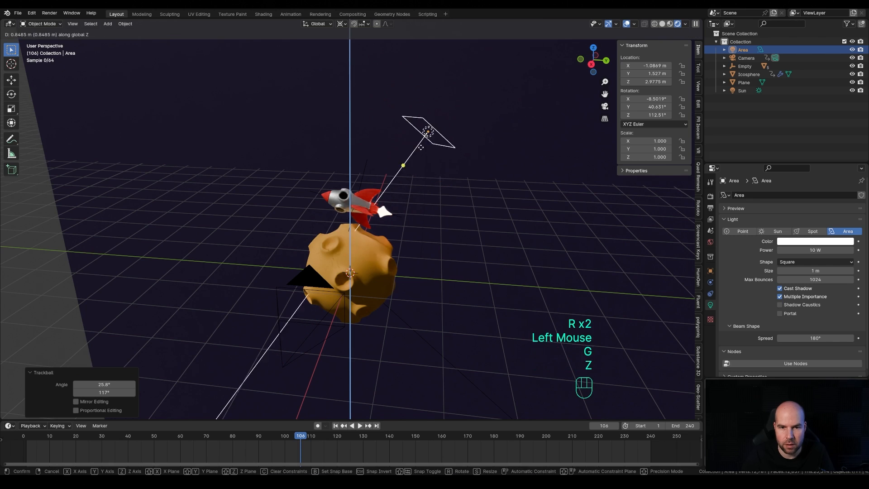
{"action": "left_click", "coordinate": [417, 145]}
{"action": "mouse_move", "coordinate": [401, 215]}
{"action": "middle_mouse_down"}
{"action": "mouse_move", "coordinate": [439, 188]}
{"action": "mouse_move", "coordinate": [341, 208]}
{"action": "mouse_move", "coordinate": [414, 214]}
{"action": "middle_mouse_up"}
{"action": "key", "text": "r"}
{"action": "key", "text": "r"}
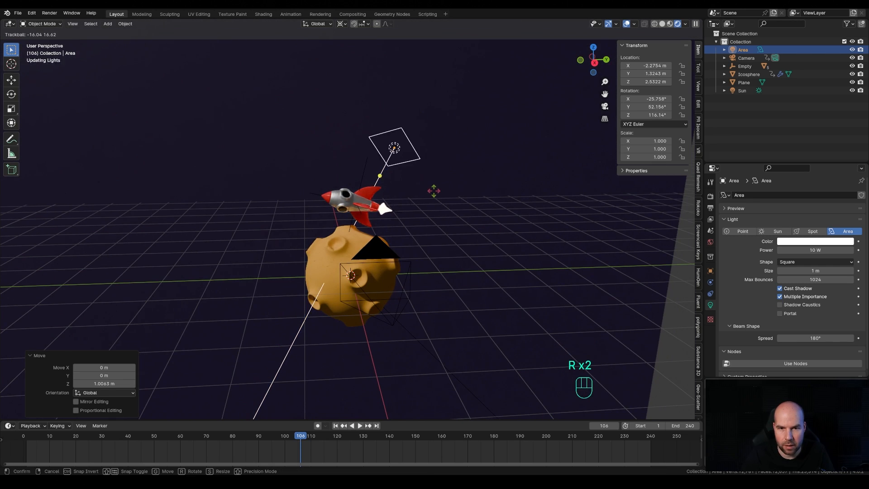
{"action": "left_click", "coordinate": [429, 159]}
- Enlarge the area light to about 1.87 m and set its power to 1500 W
{"action": "left_click_drag", "start_coordinate": [429, 160], "coordinate": [452, 160]}
{"action": "left_click", "coordinate": [824, 248]}
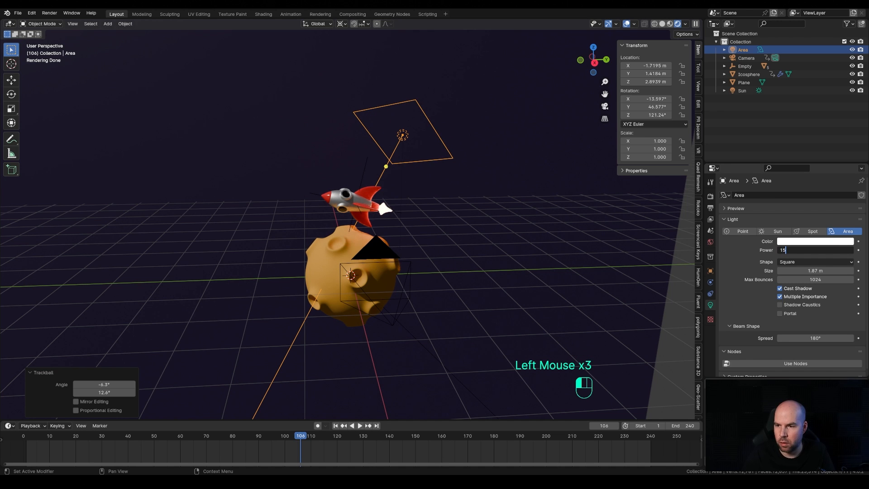
{"action": "type", "text": "1500 W"}
{"action": "key", "text": "Return"}
- In the camera view, trackball-rotate the area light around the 3D cursor to a lower spot behind the rocket's tail
{"action": "key", "text": "KP_0"}
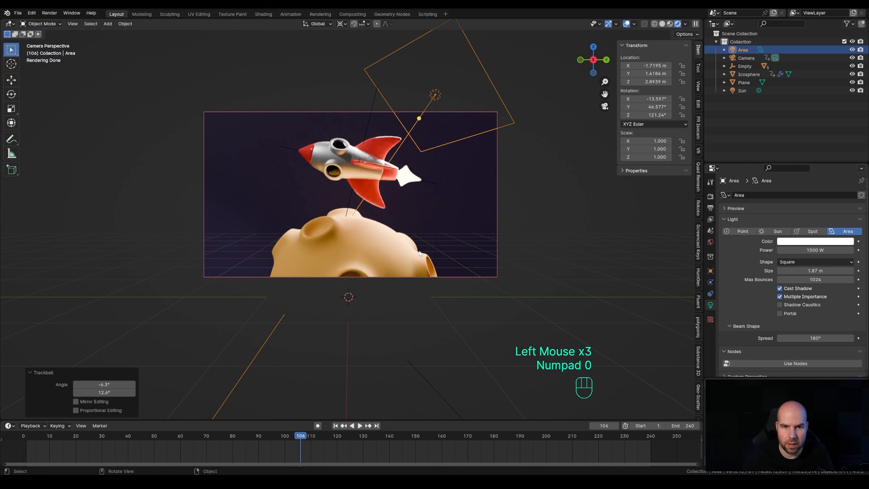
{"action": "key", "text": "r"}
{"action": "key", "text": "r"}
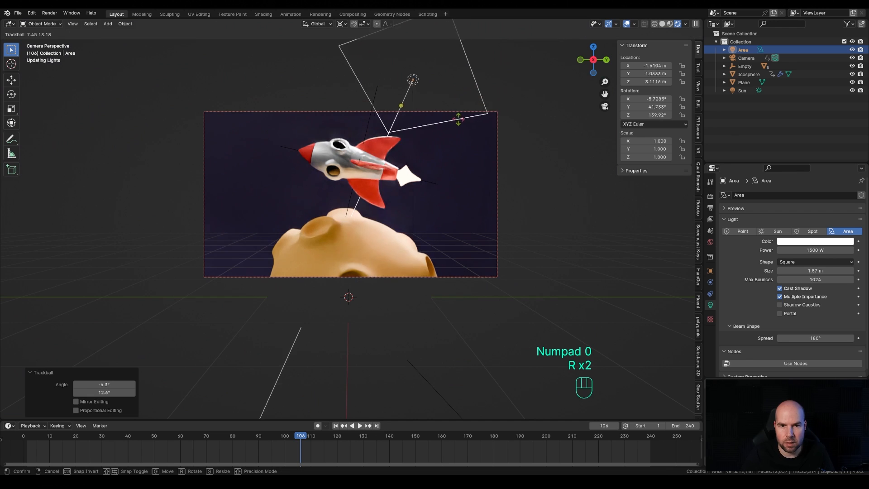
{"action": "left_click", "coordinate": [450, 110]}
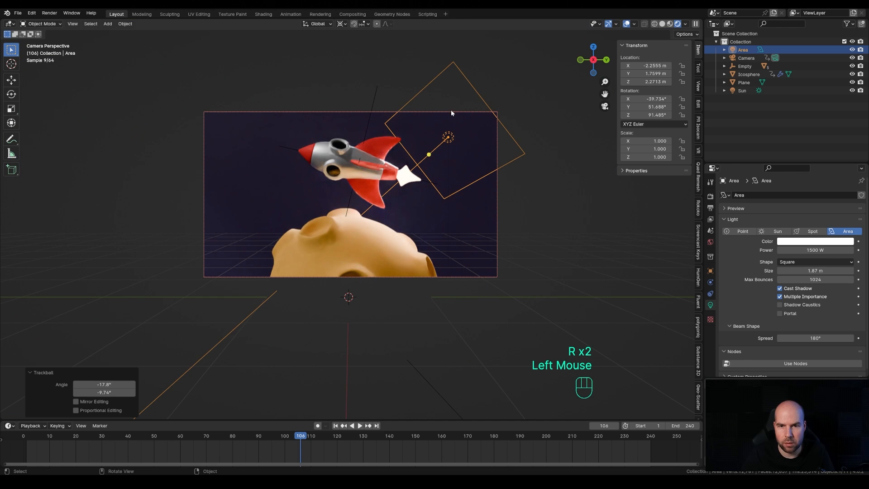
- Tint the area light light orange with a hue of about 0.062
{"action": "left_click", "coordinate": [810, 241]}
{"action": "left_click", "coordinate": [792, 179]}
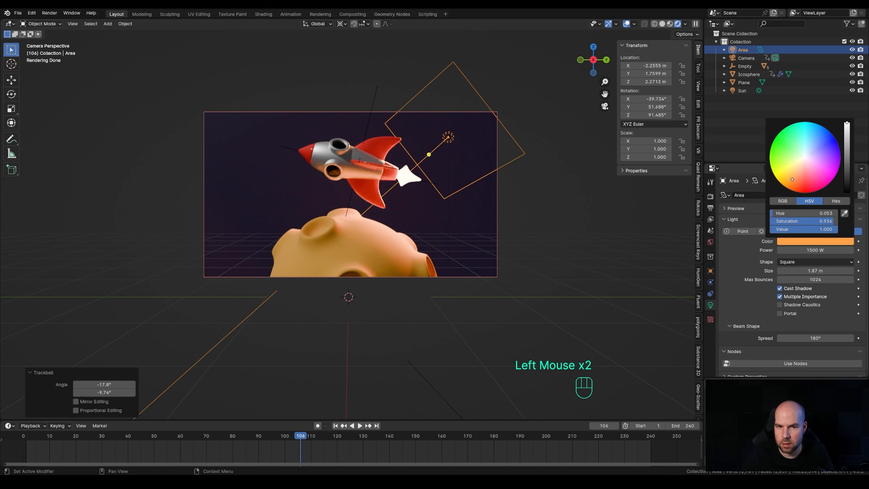
{"action": "left_click_drag", "start_coordinate": [792, 179], "coordinate": [794, 175]}
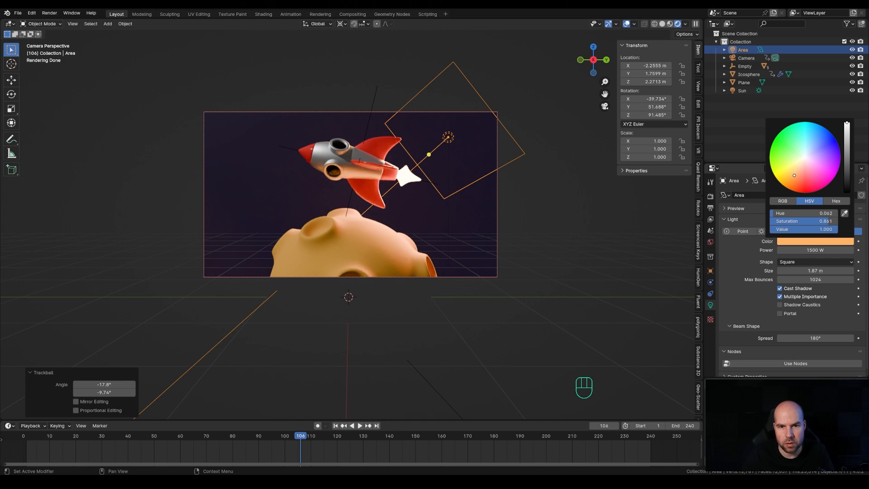
- Move the orange area light about 1.71 m outward along its local Z axis and trackball-rotate it around the 3D cursor
{"action": "key", "text": "g"}
{"action": "key", "text": "z"}
{"action": "key", "text": "z"}
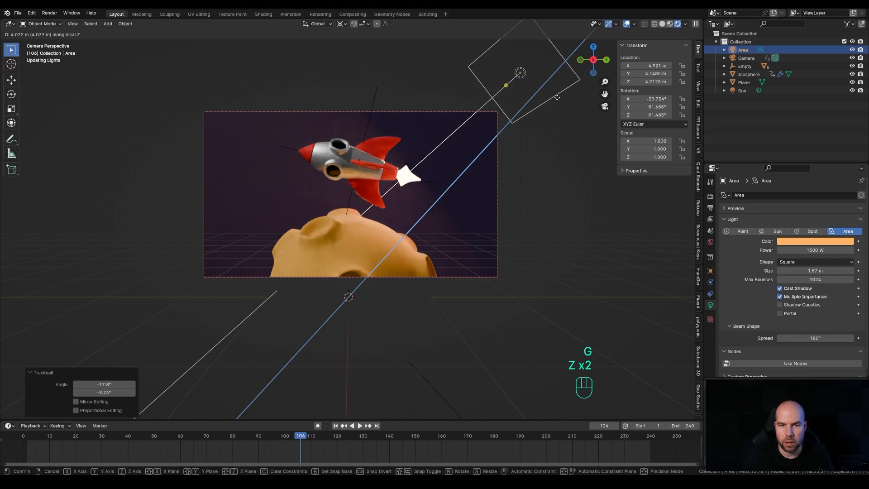
{"action": "left_click", "coordinate": [563, 131]}
{"action": "key", "text": "r"}
{"action": "key", "text": "r"}
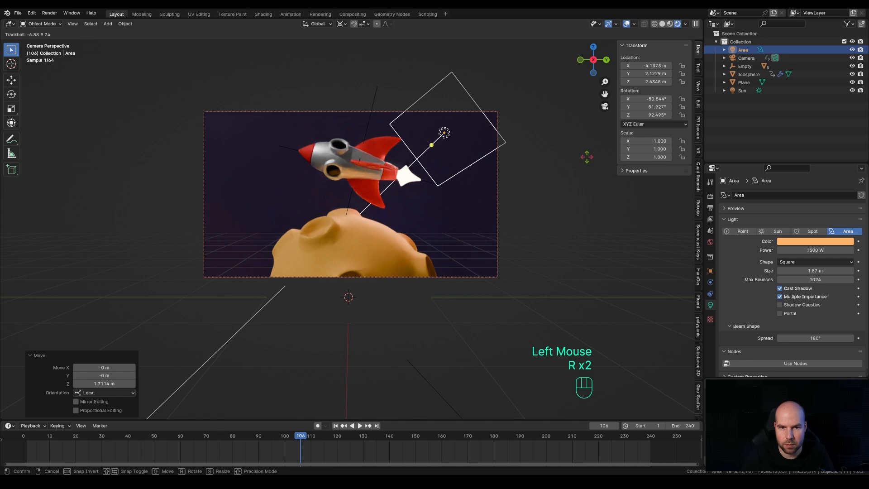
{"action": "left_click", "coordinate": [526, 213]}
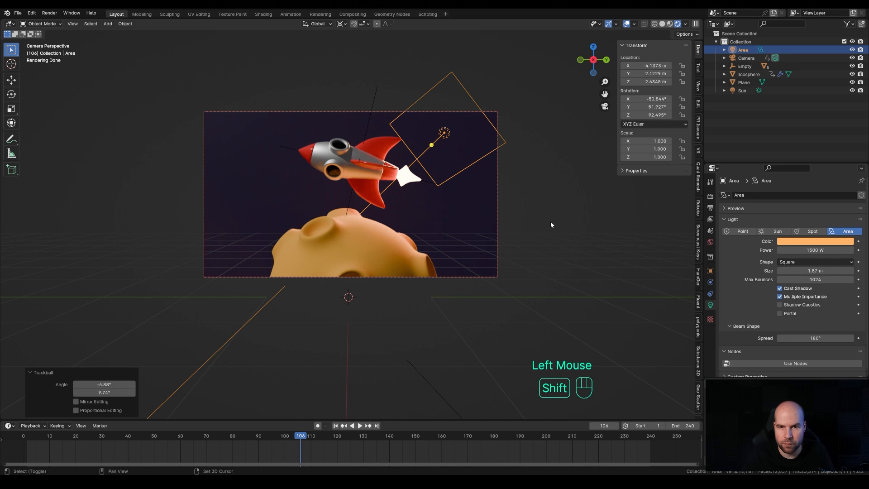
- Duplicate the orange area light and rotate the copy about 72.6° around the global Z axis, toward the rocket's nose side
{"action": "key", "text": "shift+d"}
{"action": "key", "text": "r"}
{"action": "key", "text": "z"}
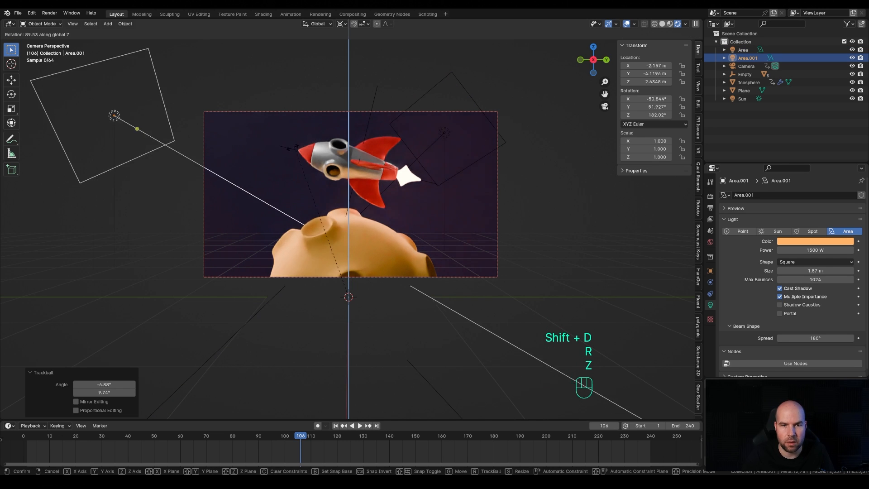
{"action": "left_click", "coordinate": [342, 160]}
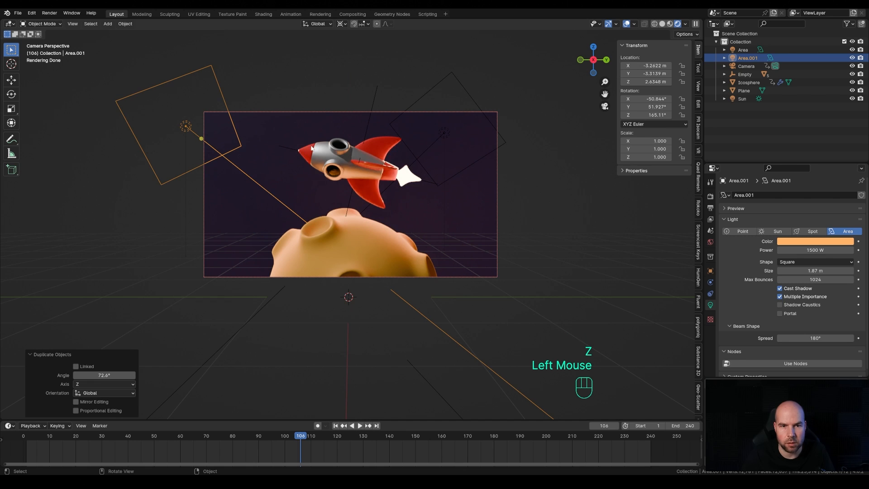
- Tint the duplicated area light light blue with a hue of about 0.634 and rotate it about 21.8° in the view plane
{"action": "left_click", "coordinate": [814, 241]}
{"action": "left_click", "coordinate": [810, 145]}
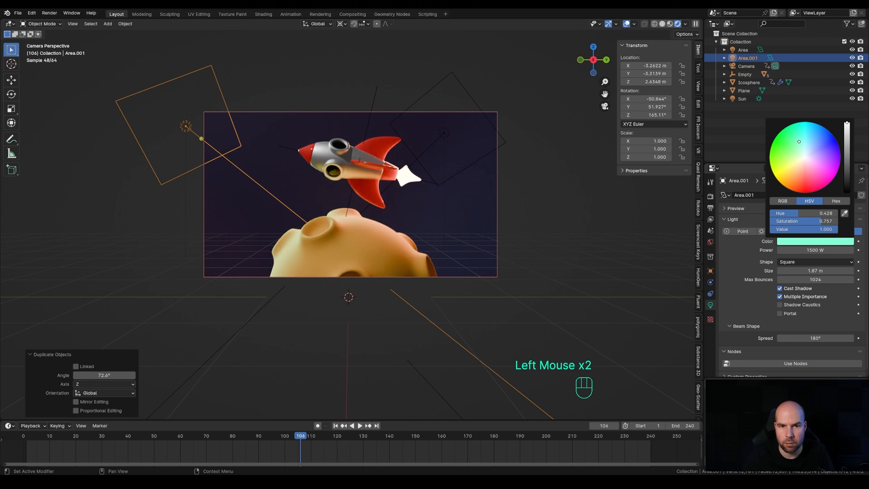
{"action": "left_click_drag", "start_coordinate": [811, 145], "coordinate": [816, 146]}
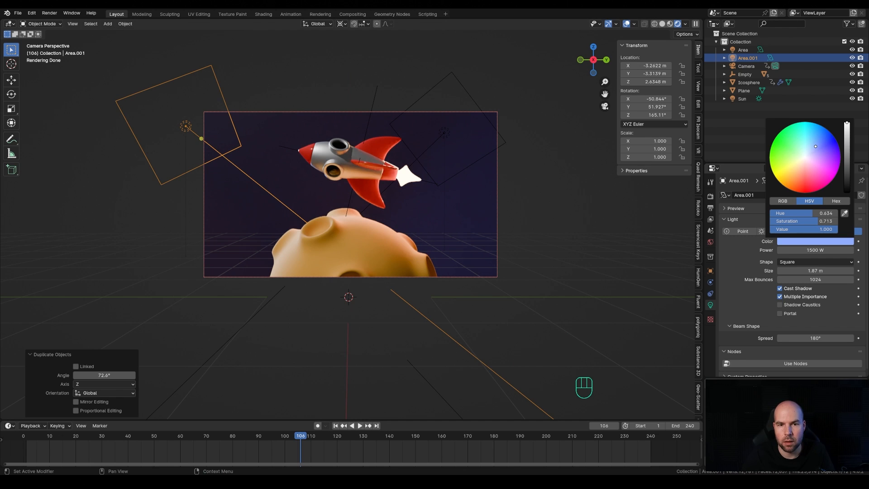
{"action": "key", "text": "r"}
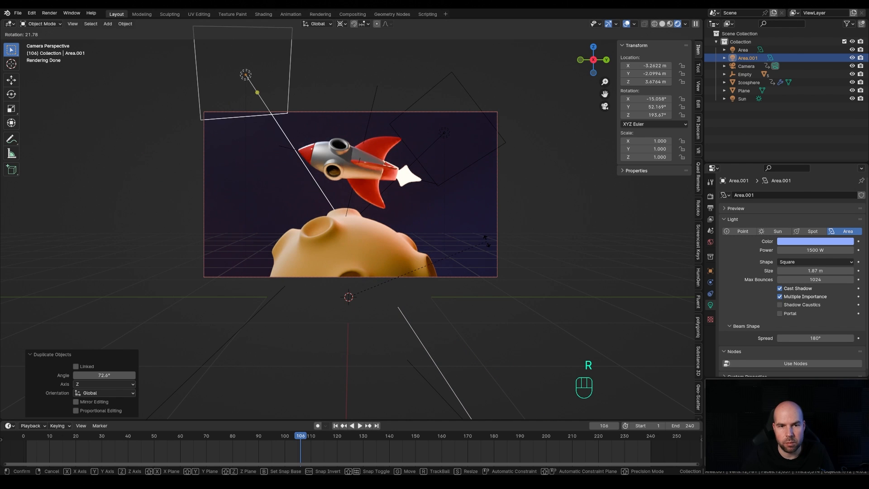
{"action": "left_click", "coordinate": [486, 244]}
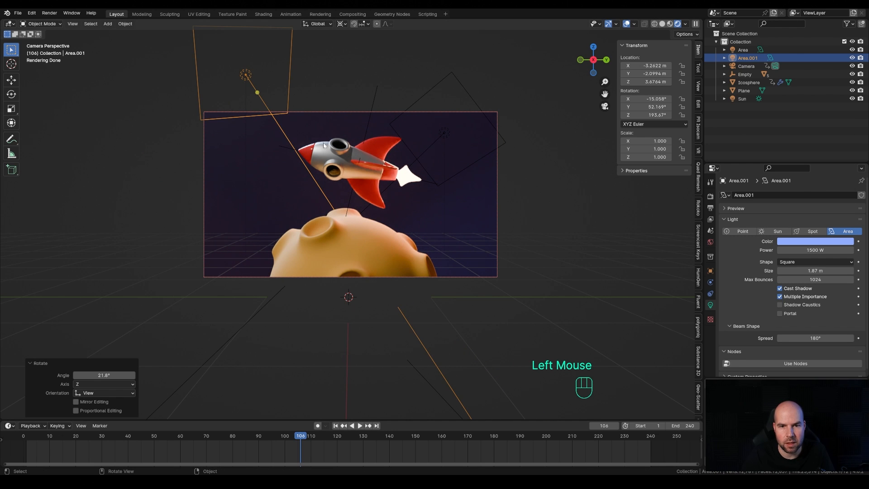
- Change the world background color to purple
{"action": "left_click", "coordinate": [710, 242]}
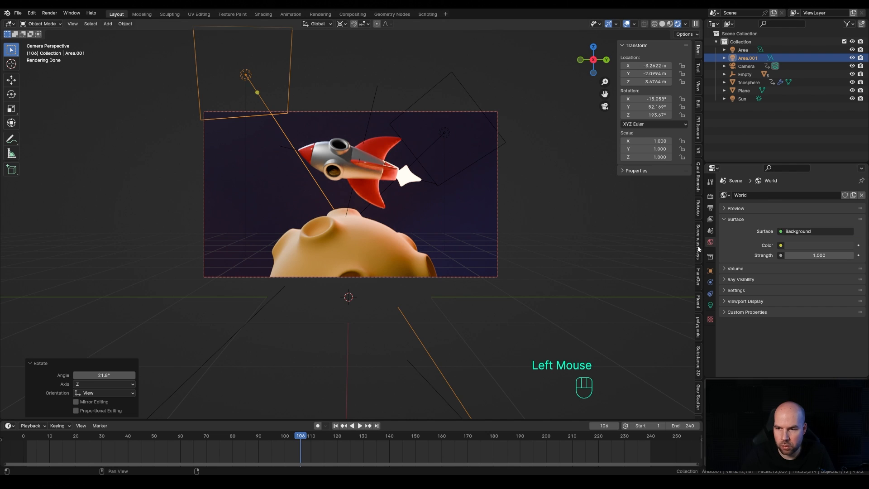
{"action": "left_click", "coordinate": [820, 248]}
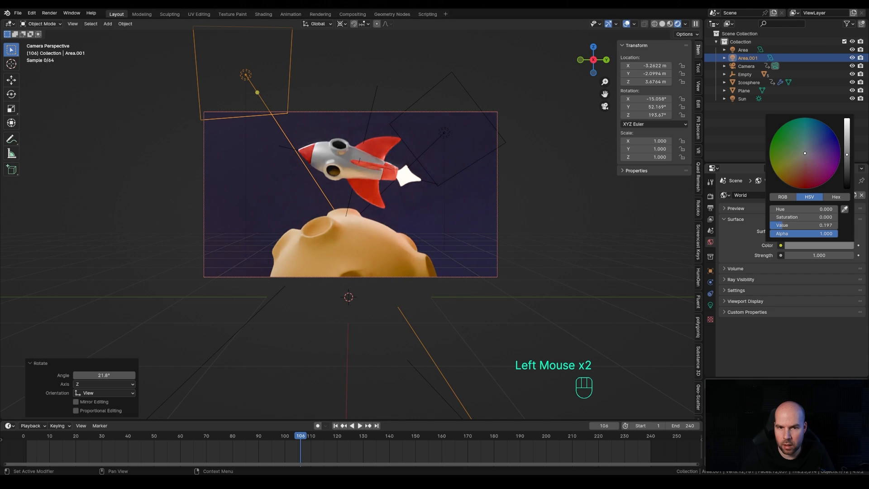
{"action": "left_click_drag", "start_coordinate": [804, 153], "coordinate": [847, 148]}
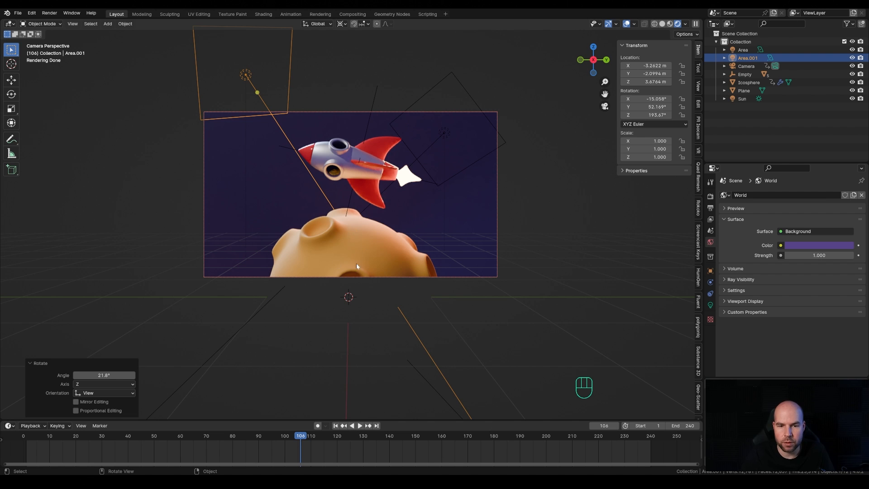
- Add a point light and move it about -7.4 m along the global X axis, between the planet and the backdrop
{"action": "key", "text": "shift+a"}
{"action": "mouse_move", "coordinate": [368, 278]}
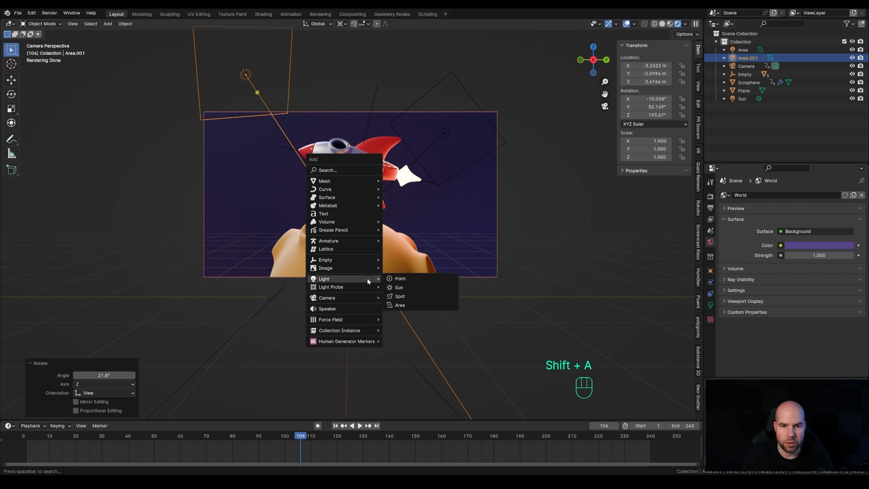
{"action": "left_click", "coordinate": [402, 279]}
{"action": "middle_click_drag", "start_coordinate": [403, 273], "coordinate": [371, 259]}
{"action": "scroll", "coordinate": [373, 285], "scroll_direction": "down", "scroll_amount": 2}
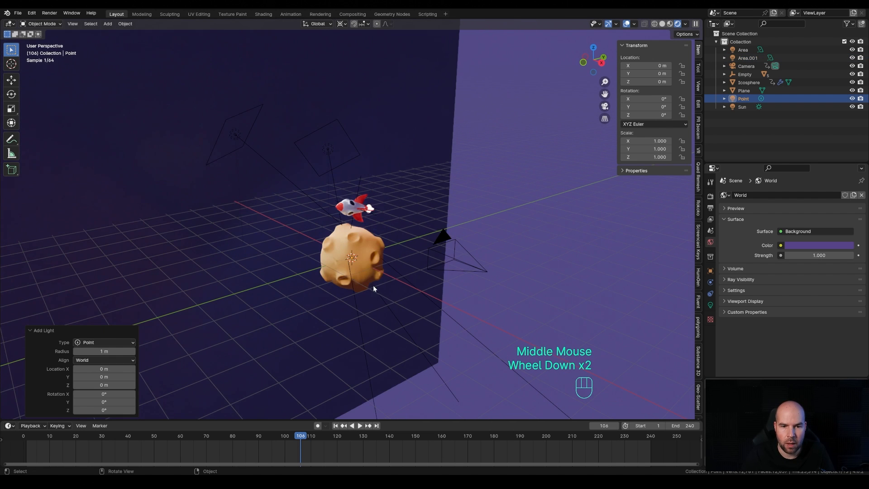
{"action": "key", "text": "g"}
{"action": "key", "text": "x"}
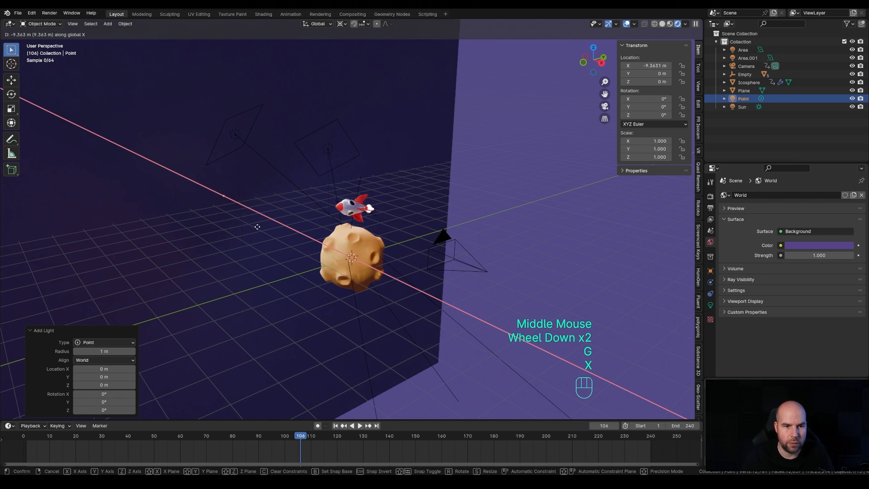
{"action": "left_click", "coordinate": [279, 243]}
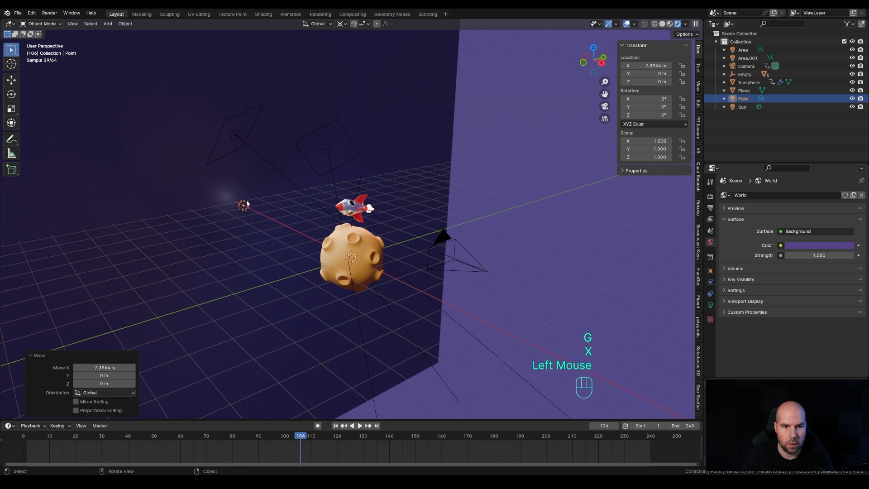
- Set the point light's power to 10000 W
{"action": "left_click", "coordinate": [710, 305]}
{"action": "left_click", "coordinate": [709, 305]}
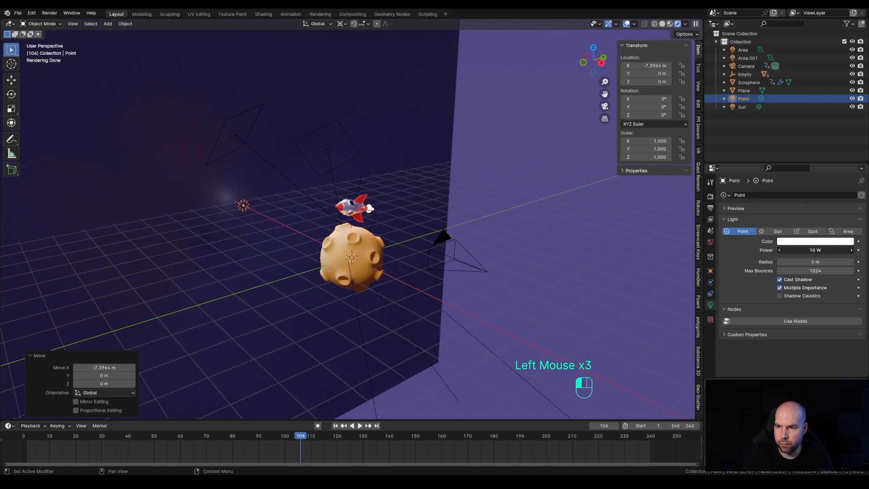
{"action": "type", "text": "10000"}
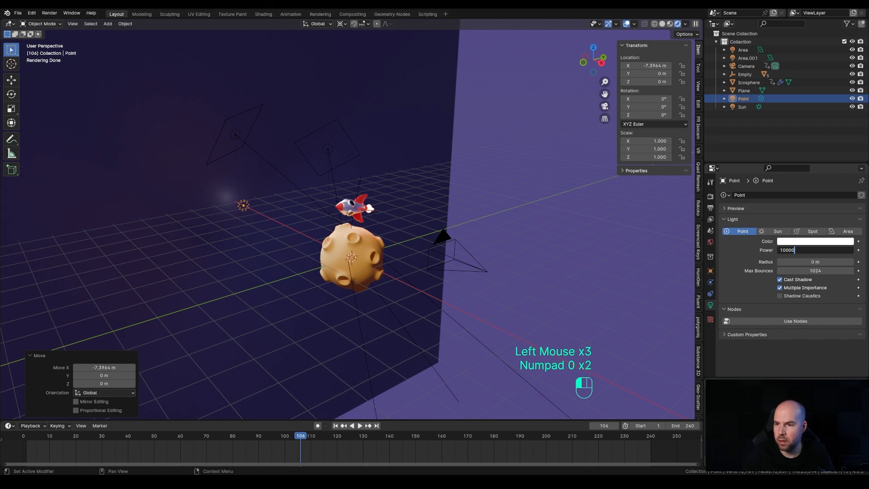
{"action": "key", "text": "Return"}
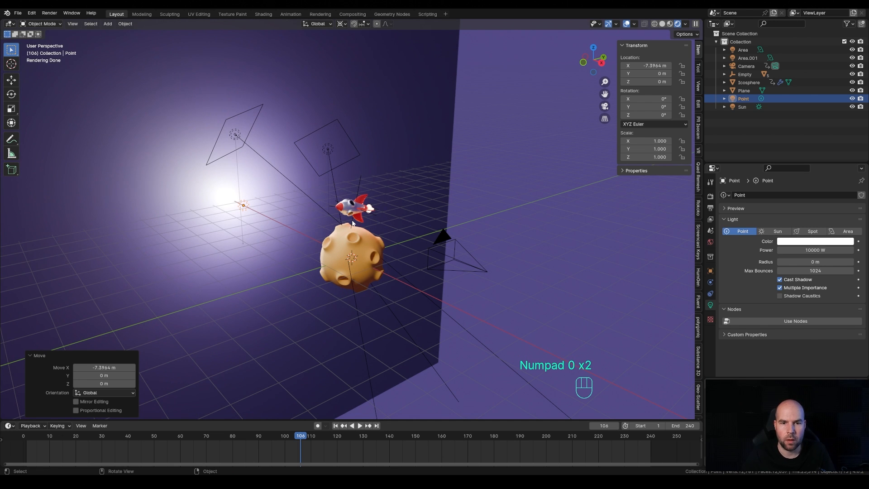
- Lower the point light about 1.26 m along the global Z axis and move it about -0.83 m along the global X axis
{"action": "key", "text": "KP_0"}
{"action": "key", "text": "g"}
{"action": "key", "text": "z"}
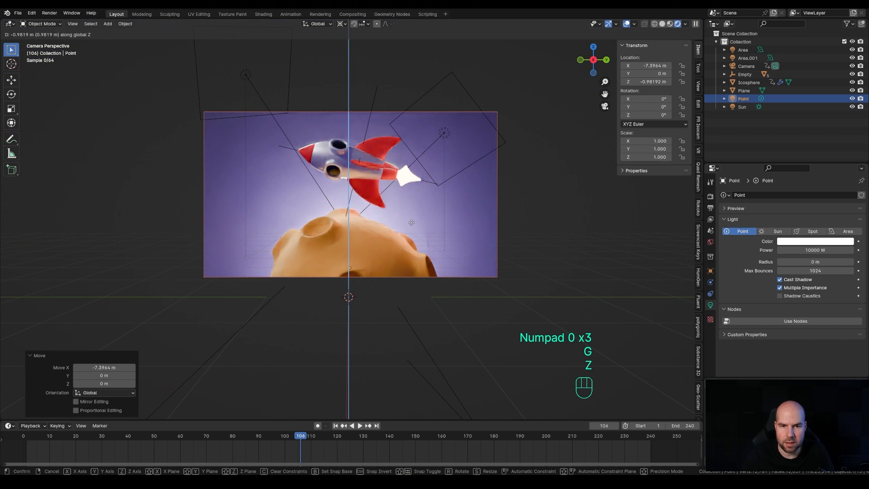
{"action": "left_click", "coordinate": [408, 240]}
{"action": "middle_click_drag", "start_coordinate": [408, 240], "coordinate": [243, 281]}
{"action": "scroll", "coordinate": [220, 273], "scroll_direction": "down", "scroll_amount": 2}
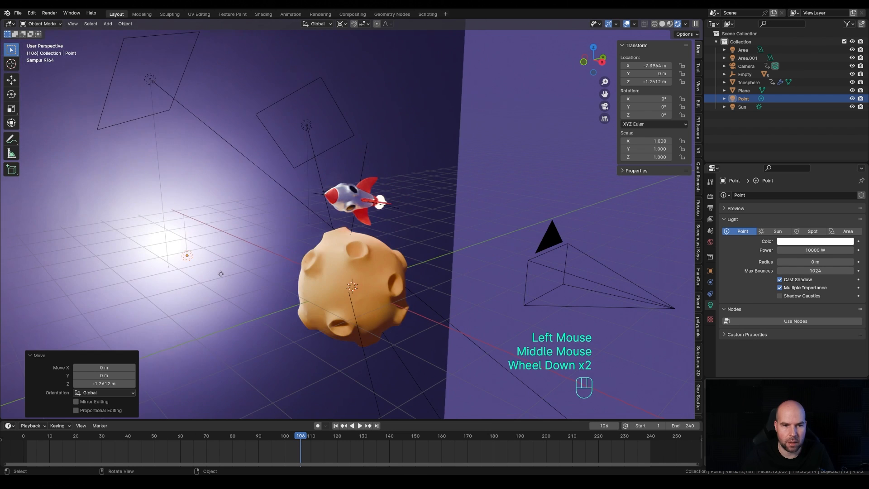
{"action": "key", "text": "g"}
{"action": "key", "text": "x"}
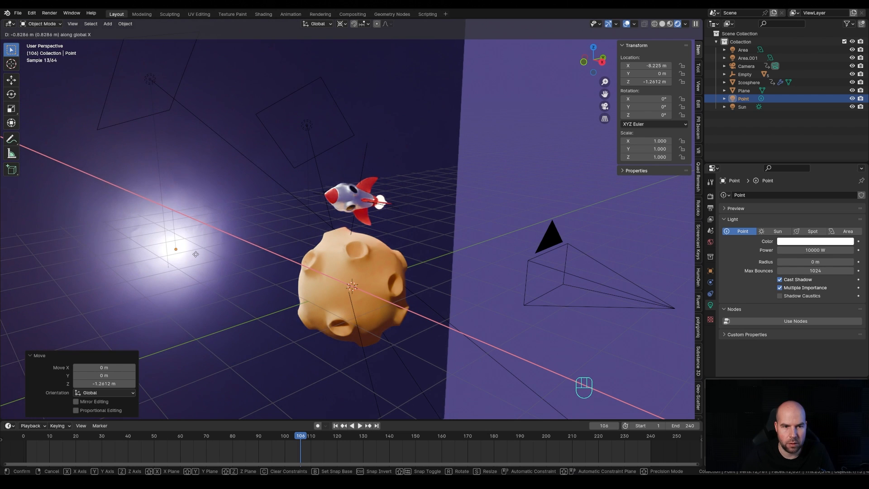
{"action": "left_click", "coordinate": [195, 253]}
- In camera view, raise the point light about 1.15 m along the global Z axis and tint it light blue
{"action": "key", "text": "KP_0"}
{"action": "key", "text": "g"}
{"action": "key", "text": "z"}
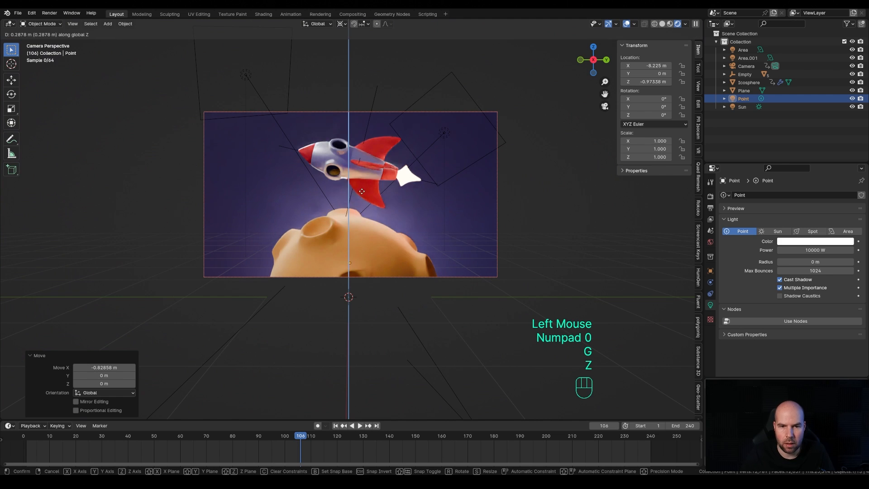
{"action": "left_click", "coordinate": [363, 128]}
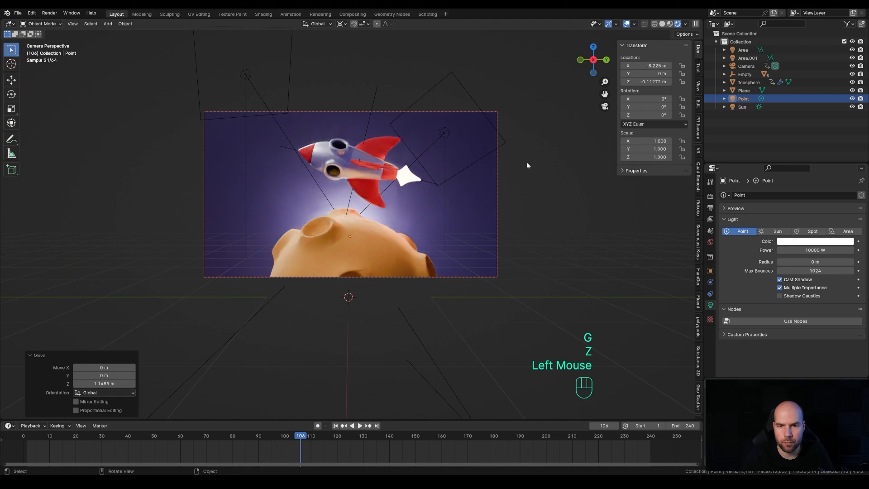
{"action": "left_click", "coordinate": [814, 241]}
{"action": "left_click_drag", "start_coordinate": [800, 147], "coordinate": [817, 145]}
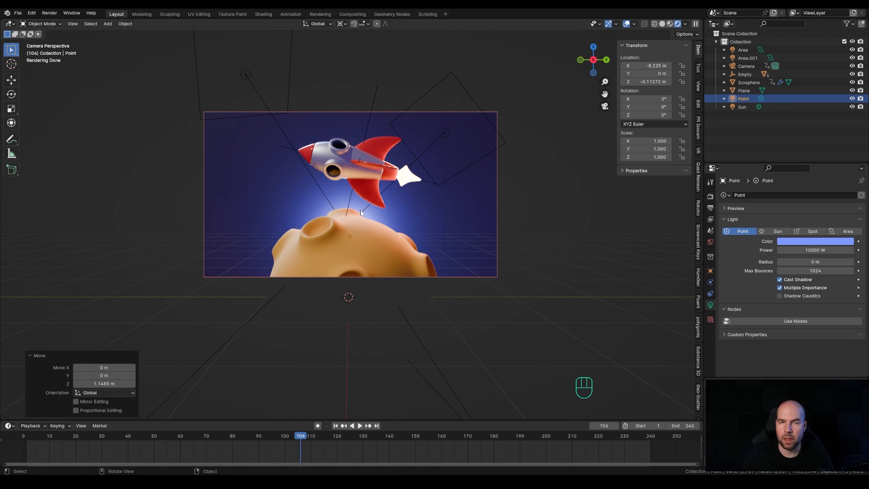
- Add a cube at the origin and enlarge its mesh in Edit Mode to about 3.86 m per side
{"action": "key", "text": "shift+a"}
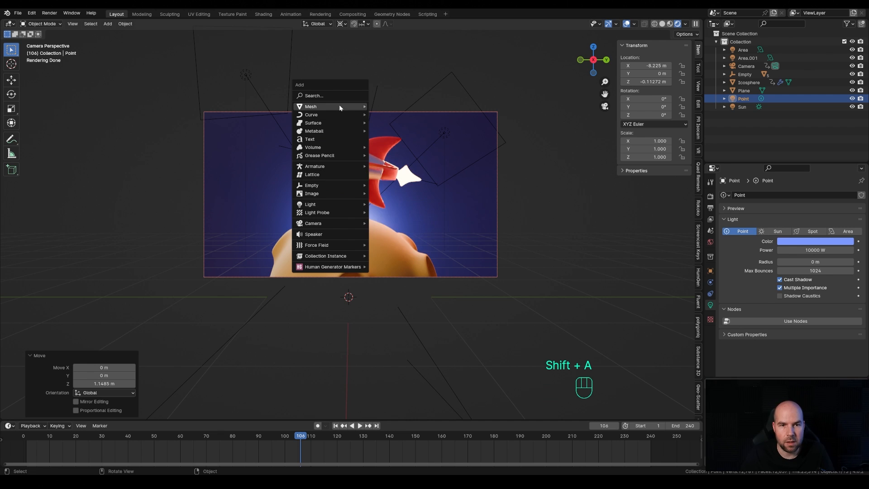
{"action": "mouse_move", "coordinate": [339, 107]}
{"action": "left_click", "coordinate": [388, 114]}
{"action": "scroll", "coordinate": [364, 268], "scroll_direction": "down", "scroll_amount": 2}
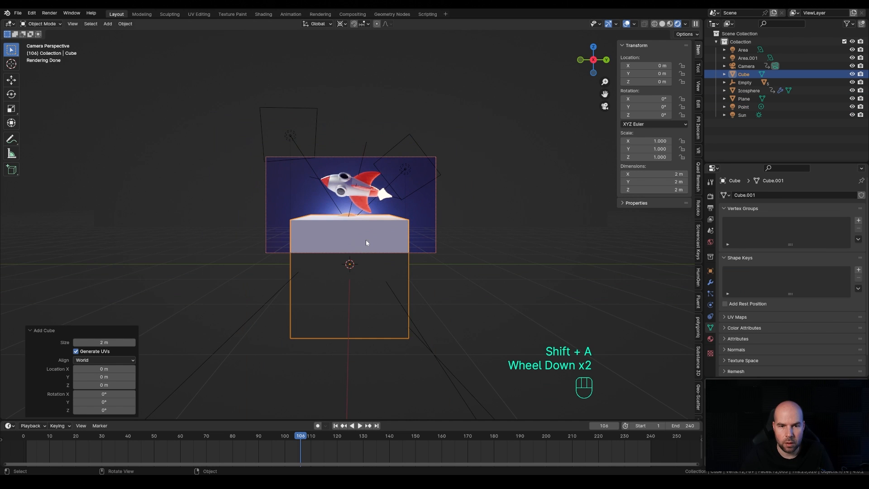
{"action": "key", "text": "Tab"}
{"action": "key", "text": "s"}
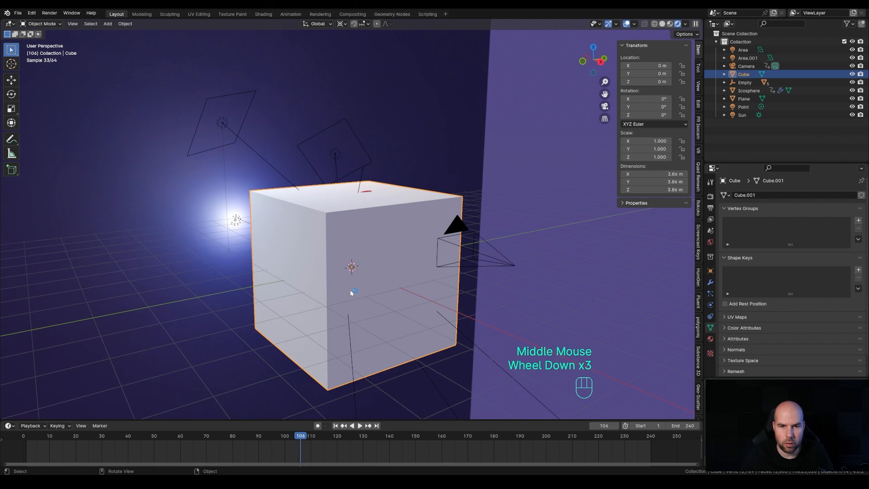
- Move the cube about -5.07 m along the global X axis, behind the planet
{"action": "middle_click_drag", "start_coordinate": [350, 292], "coordinate": [401, 319]}
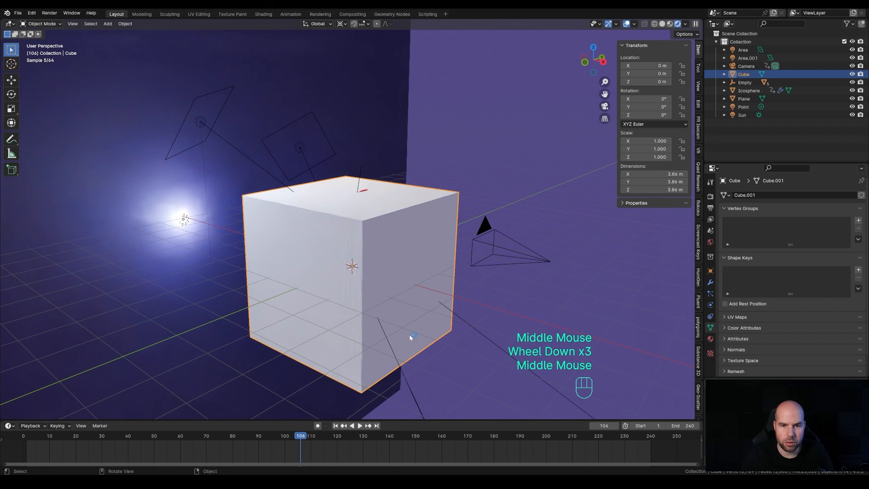
{"action": "key", "text": "g"}
{"action": "key", "text": "x"}
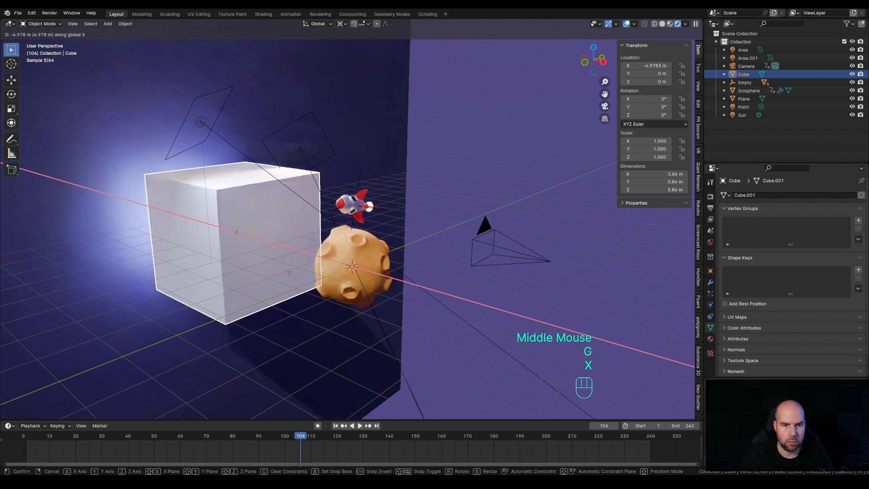
- Set the transform pivot point to Median Point and scale the cube's mesh by about 2.142
{"action": "left_click", "coordinate": [342, 23]}
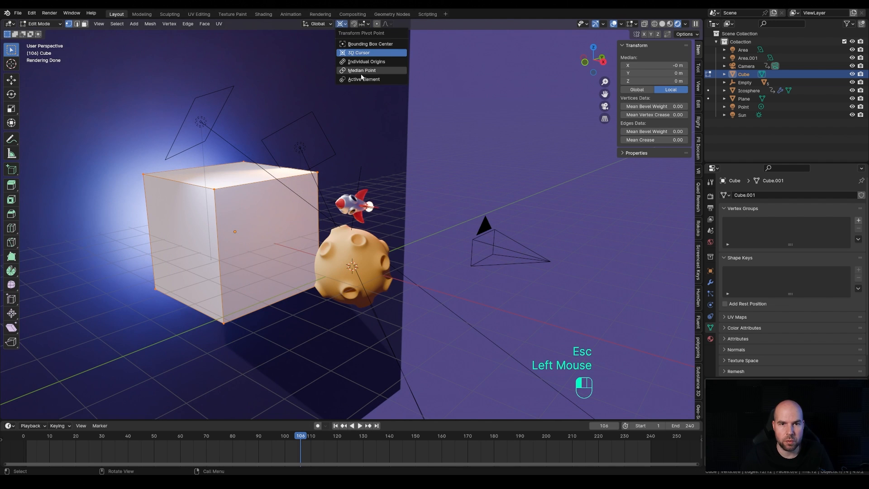
{"action": "left_click", "coordinate": [362, 72]}
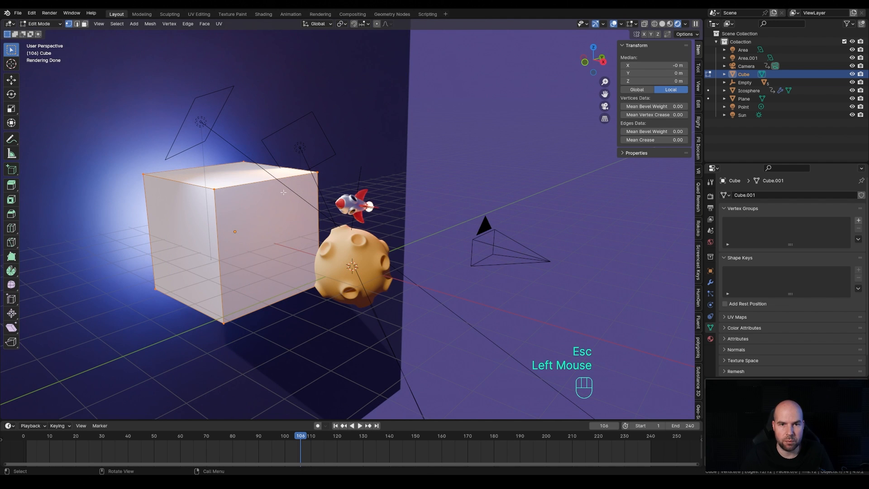
{"action": "key", "text": "s"}
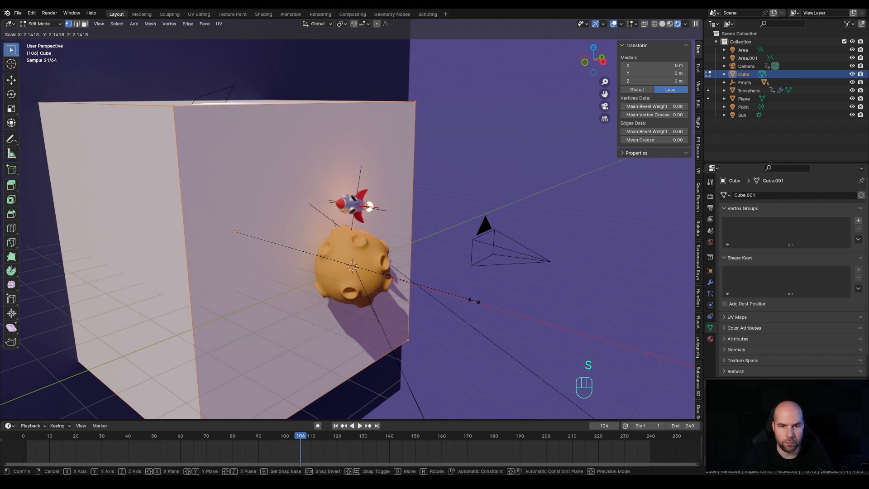
{"action": "left_click", "coordinate": [470, 300]}
{"action": "middle_click_drag", "start_coordinate": [471, 300], "coordinate": [630, 307]}
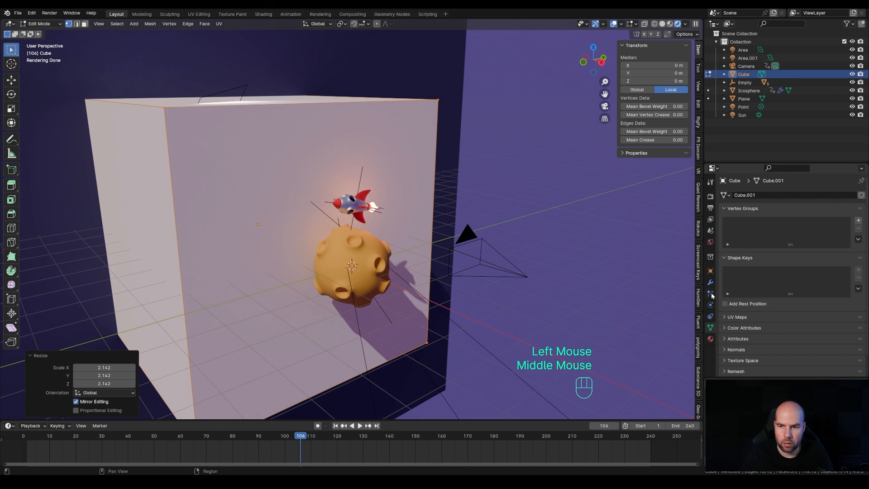
- Add an emitter particle system to the cube and return to Object Mode
{"action": "left_click", "coordinate": [711, 294]}
{"action": "left_click", "coordinate": [858, 195]}
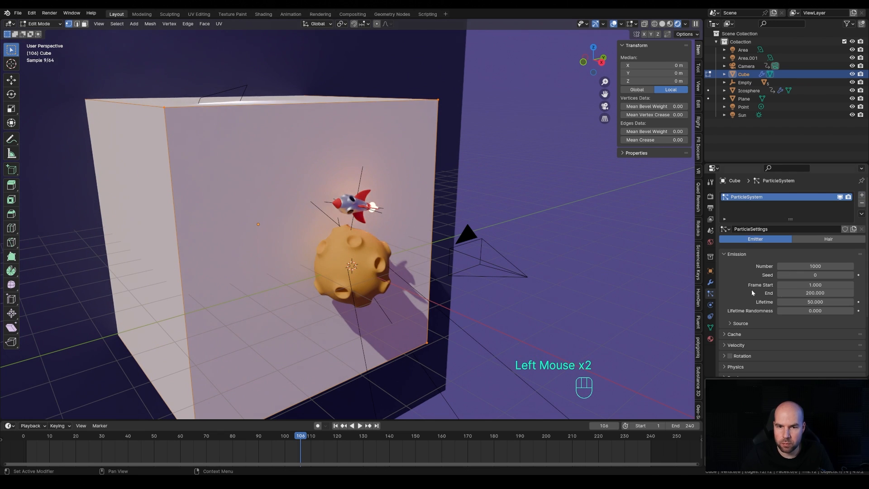
{"action": "key", "text": "Tab"}
- Hide the cube emitter of the particle system in both the viewport display and the render
{"action": "scroll", "coordinate": [752, 338], "scroll_direction": "down", "scroll_amount": 2}
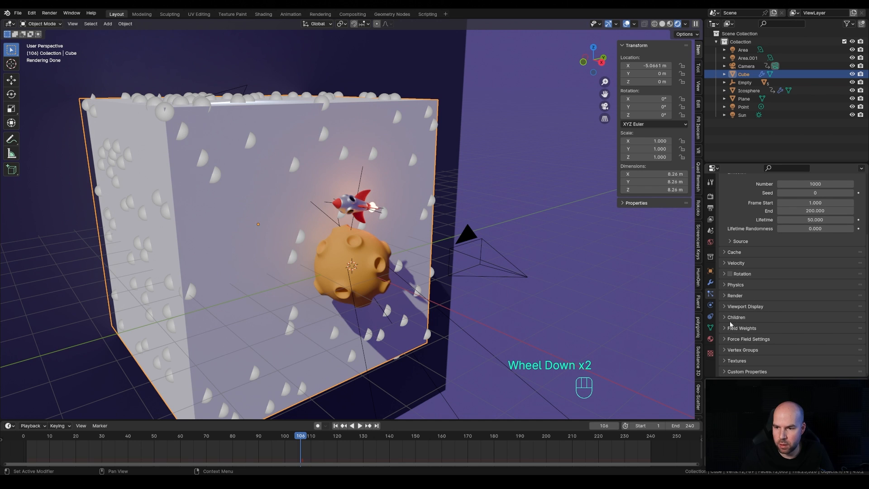
{"action": "left_click", "coordinate": [724, 306]}
{"action": "scroll", "coordinate": [760, 335], "scroll_direction": "down", "scroll_amount": 2}
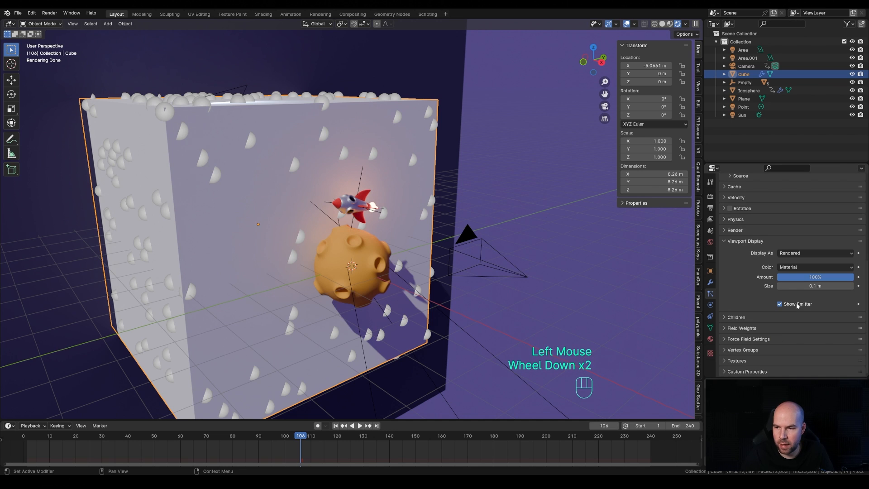
{"action": "double_click", "coordinate": [779, 304]}
{"action": "left_click", "coordinate": [779, 304]}
{"action": "left_click", "coordinate": [725, 240]}
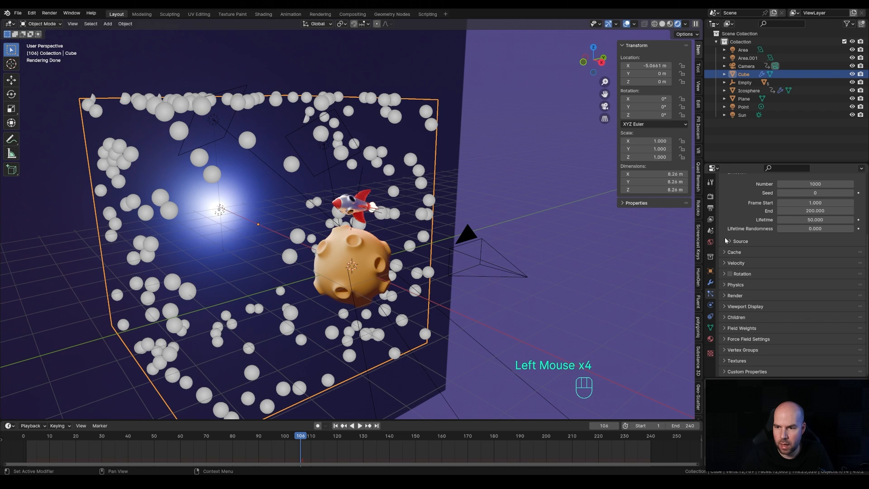
{"action": "left_click", "coordinate": [724, 296]}
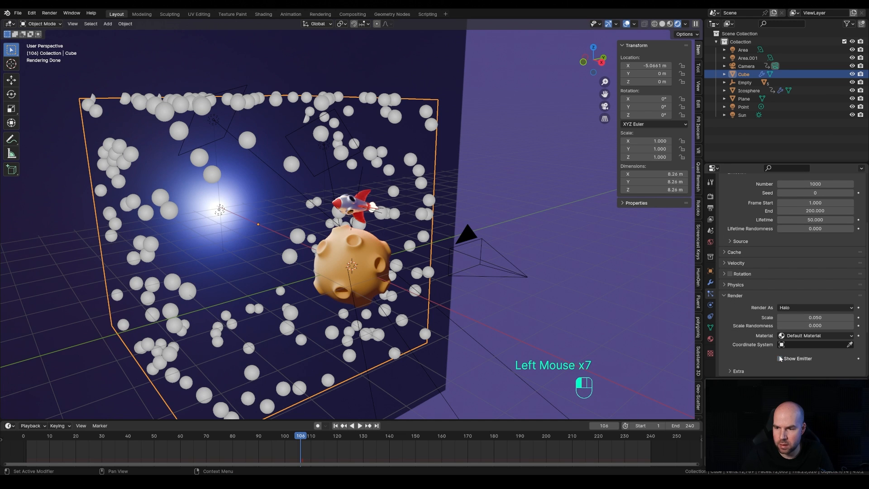
- Add an ico sphere with 2 subdivisions at the origin
{"action": "middle_click_drag", "start_coordinate": [342, 232], "coordinate": [350, 231]}
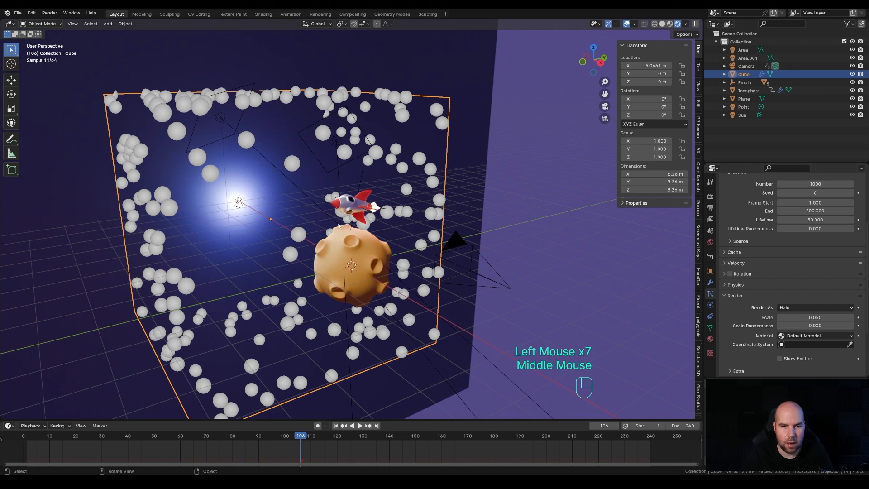
{"action": "key", "text": "shift+a"}
{"action": "mouse_move", "coordinate": [350, 234]}
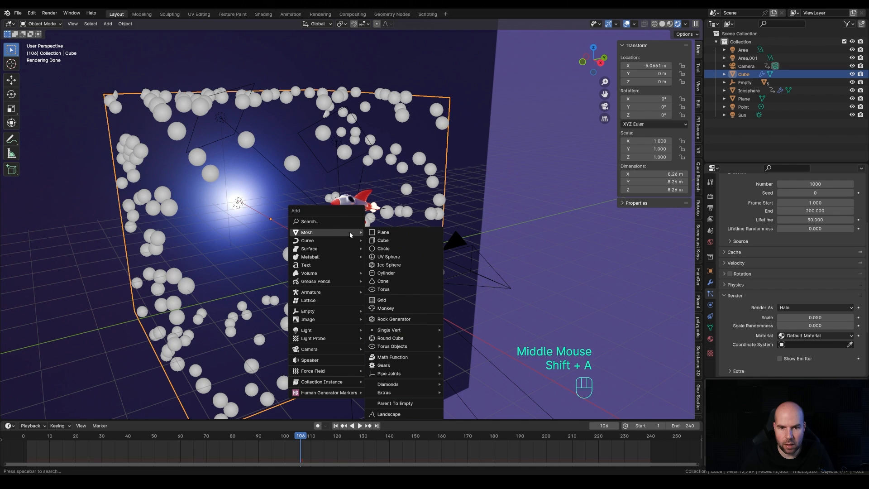
{"action": "left_click", "coordinate": [394, 265]}
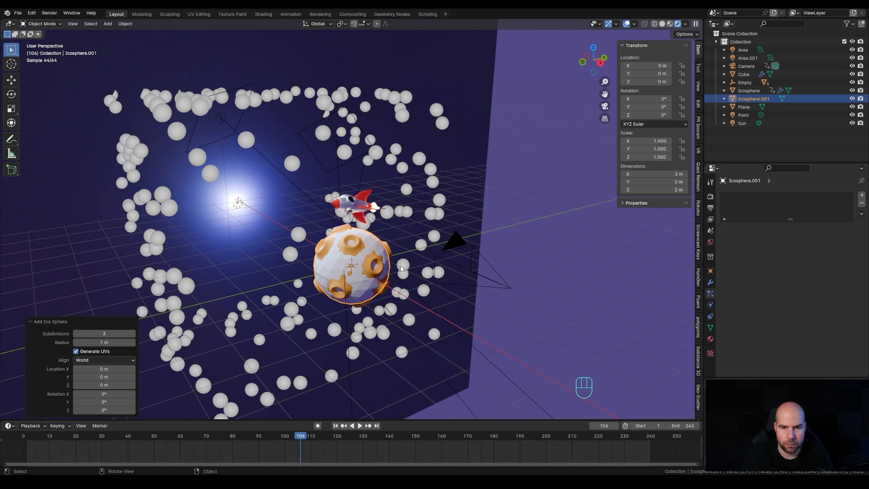
{"action": "left_click", "coordinate": [76, 334]}
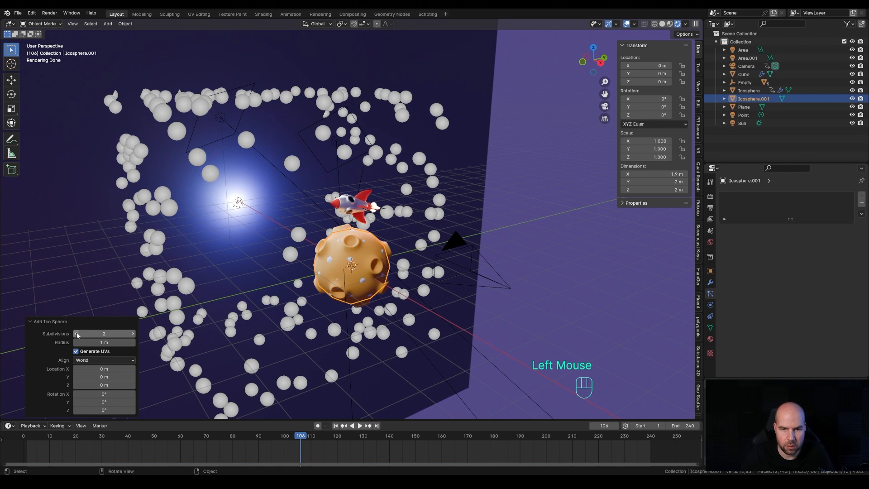
- Move the new ico sphere about -5.37 m along the global Z axis and scale it to about 0.107
{"action": "scroll", "coordinate": [471, 344], "scroll_direction": "down", "scroll_amount": 2}
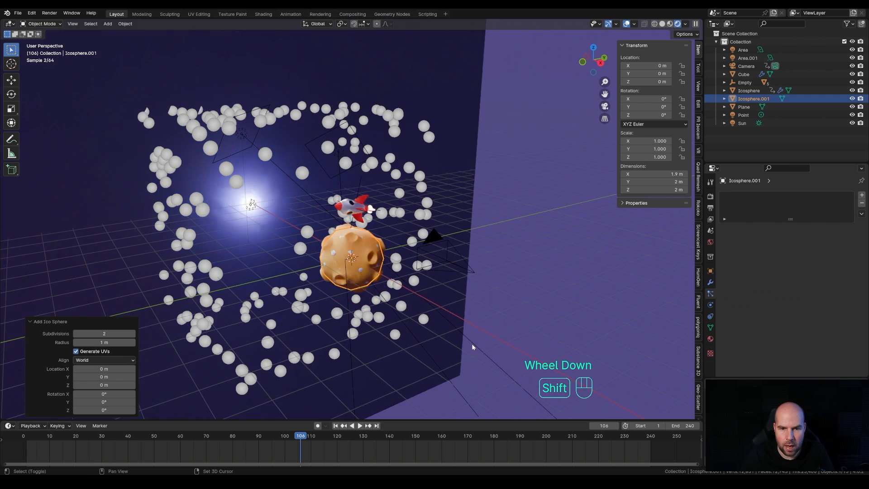
{"action": "middle_click_drag", "start_coordinate": [471, 343], "coordinate": [484, 244], "text": "shift"}
{"action": "key", "text": "g"}
{"action": "key", "text": "z"}
{"action": "left_click", "coordinate": [433, 330]}
{"action": "key", "text": "s"}
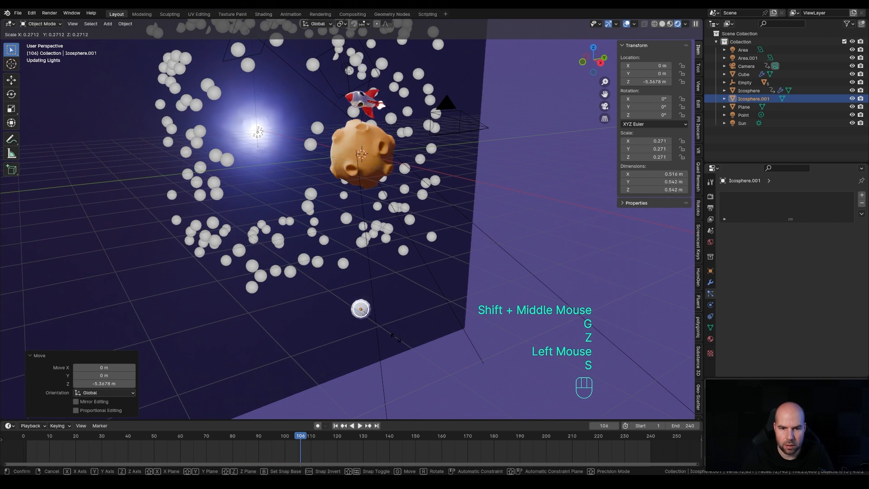
{"action": "left_click", "coordinate": [369, 318]}
- Shade the small ico sphere smooth and rename it Star
{"action": "right_click", "coordinate": [368, 318]}
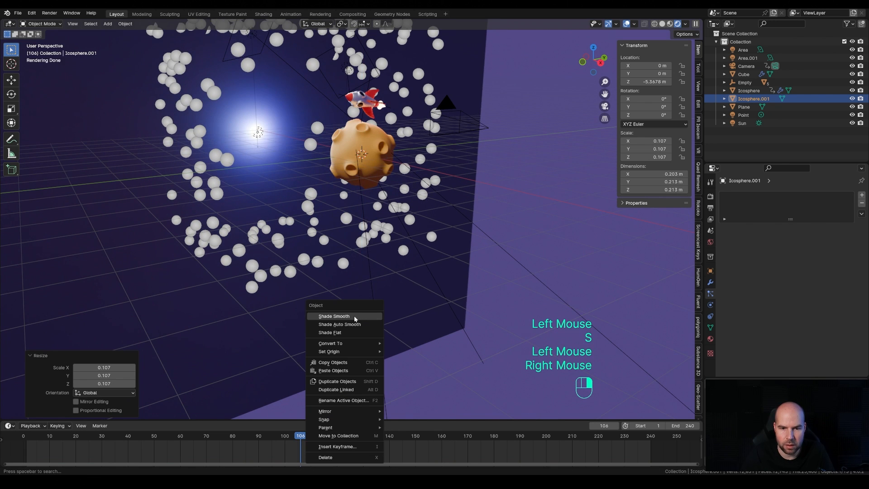
{"action": "left_click", "coordinate": [355, 318]}
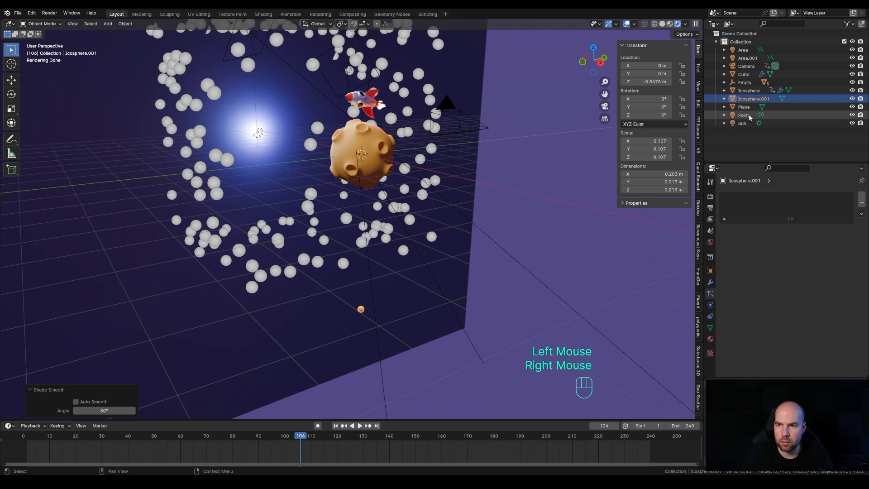
{"action": "double_click", "coordinate": [751, 98]}
{"action": "type", "text": "Star"}
{"action": "key", "text": "Return"}
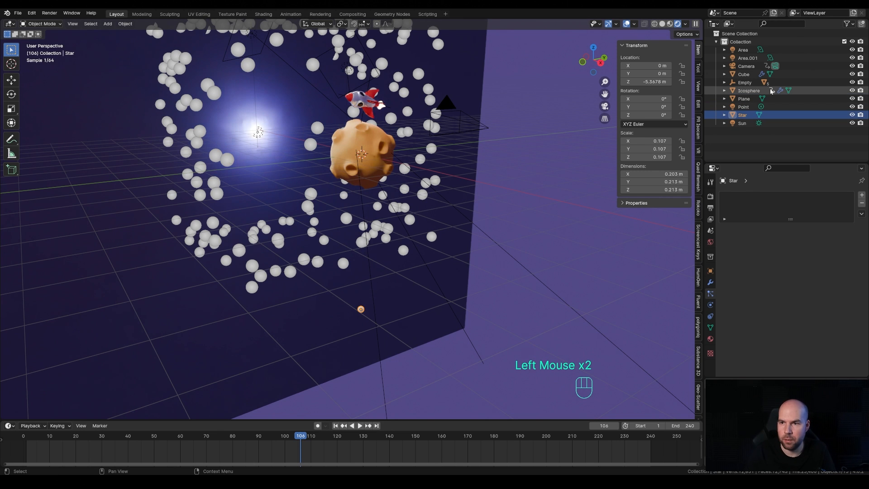
- Set the cube's particle emission to frame start 0, end 0 and a lifetime of 240
{"action": "left_click", "coordinate": [358, 220]}
{"action": "middle_click_drag", "start_coordinate": [529, 185], "coordinate": [555, 211], "text": "shift"}
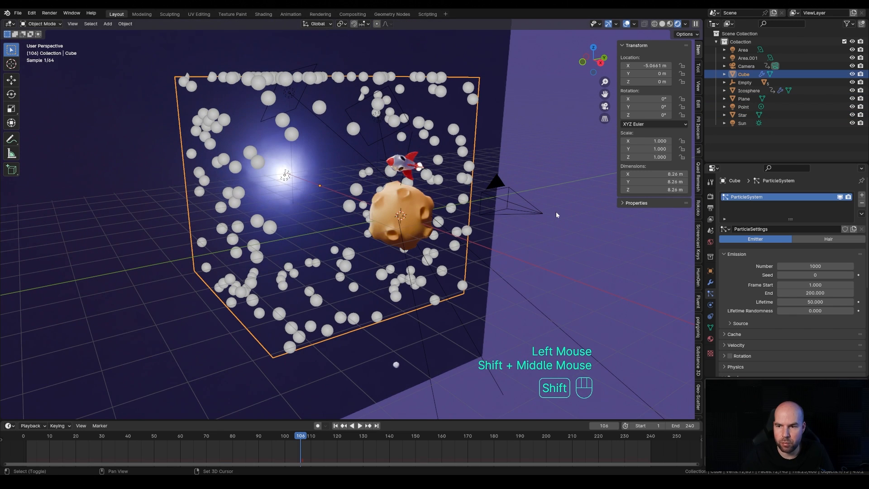
{"action": "double_click", "coordinate": [810, 285]}
{"action": "type", "text": "0"}
{"action": "key", "text": "Tab"}
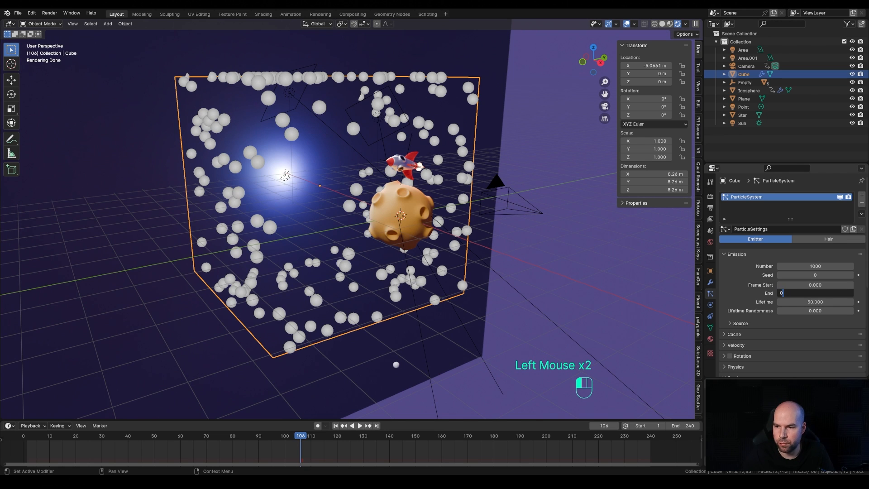
{"action": "key", "text": "Return"}
{"action": "left_click", "coordinate": [830, 301]}
{"action": "type", "text": "2"}
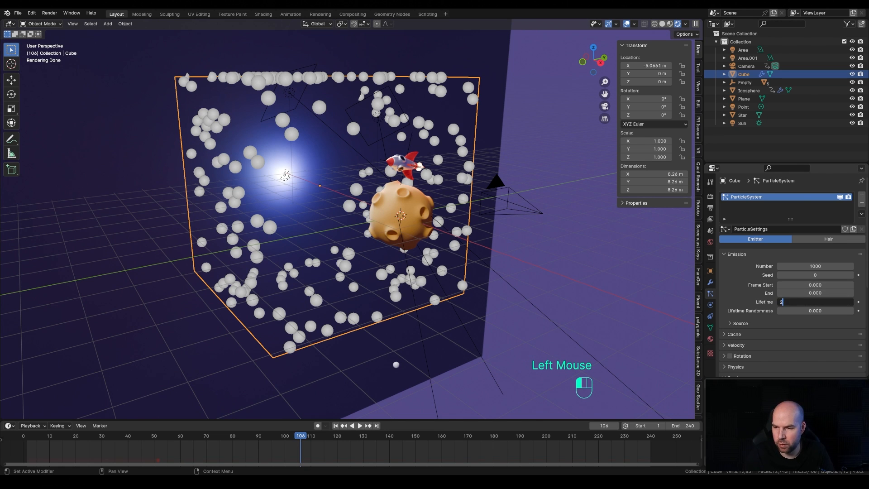
{"action": "type", "text": "40"}
{"action": "key", "text": "Return"}
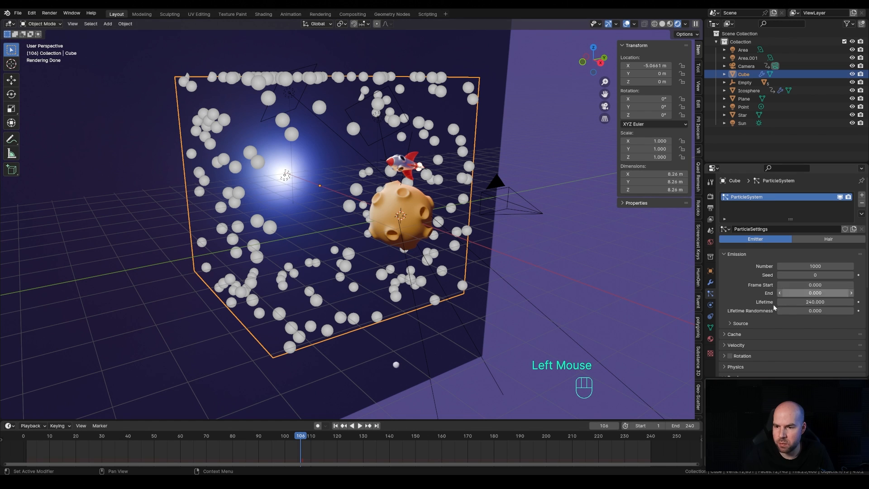
- Set the physics type of the cube's particle system to None
{"action": "scroll", "coordinate": [773, 307], "scroll_direction": "down", "scroll_amount": 3}
{"action": "left_click", "coordinate": [729, 255]}
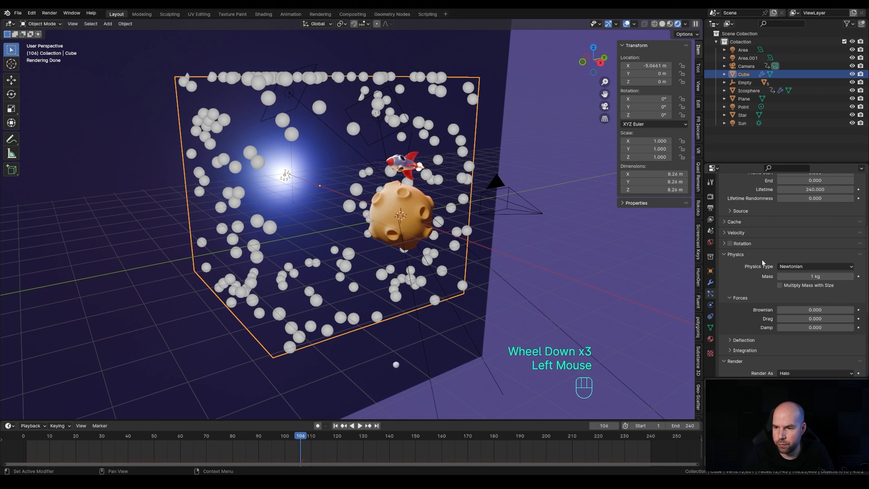
{"action": "left_click", "coordinate": [804, 267]}
{"action": "left_click", "coordinate": [797, 275]}
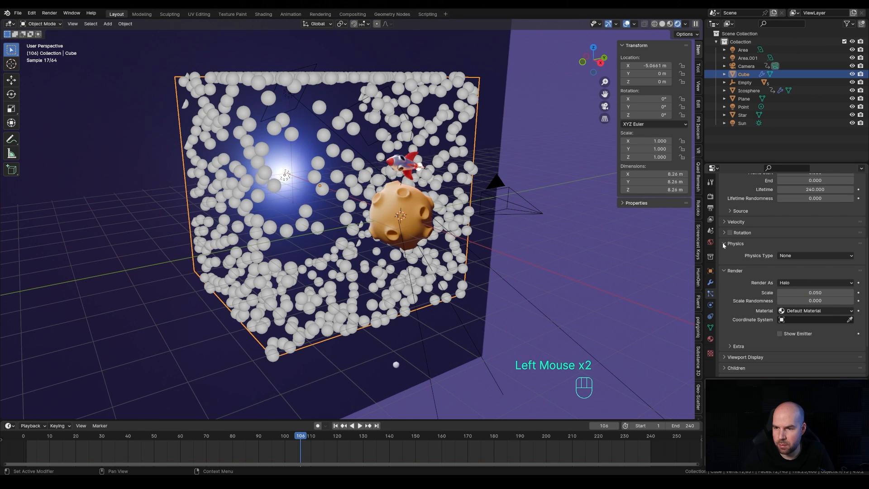
- Set the source of the cube's particle system to emit from Volume
{"action": "left_click", "coordinate": [732, 211]}
{"action": "left_click", "coordinate": [803, 223]}
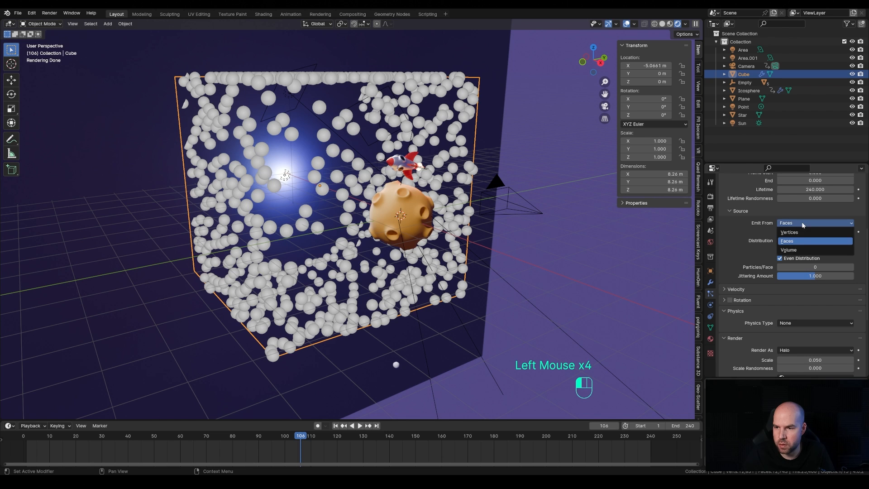
{"action": "left_click", "coordinate": [799, 249]}
- Render the cube's particles as Object with Star as the instance object
{"action": "scroll", "coordinate": [800, 247], "scroll_direction": "down", "scroll_amount": 2}
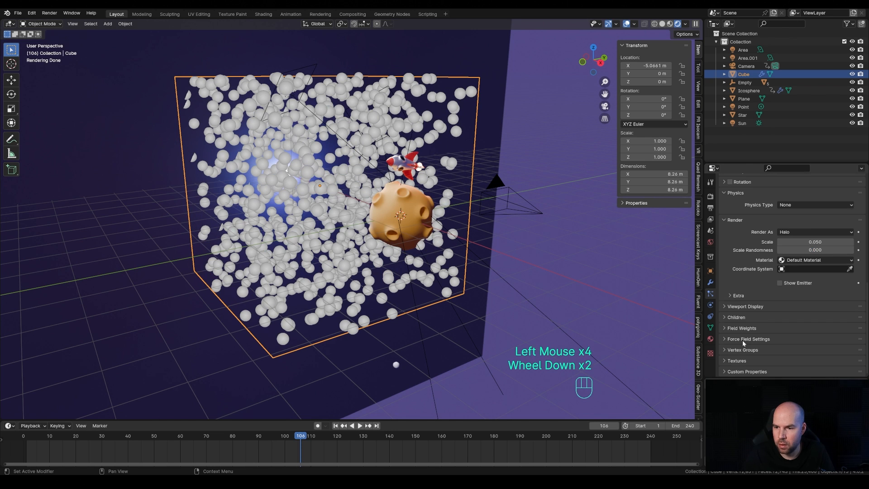
{"action": "left_click", "coordinate": [809, 232]}
{"action": "left_click", "coordinate": [787, 276]}
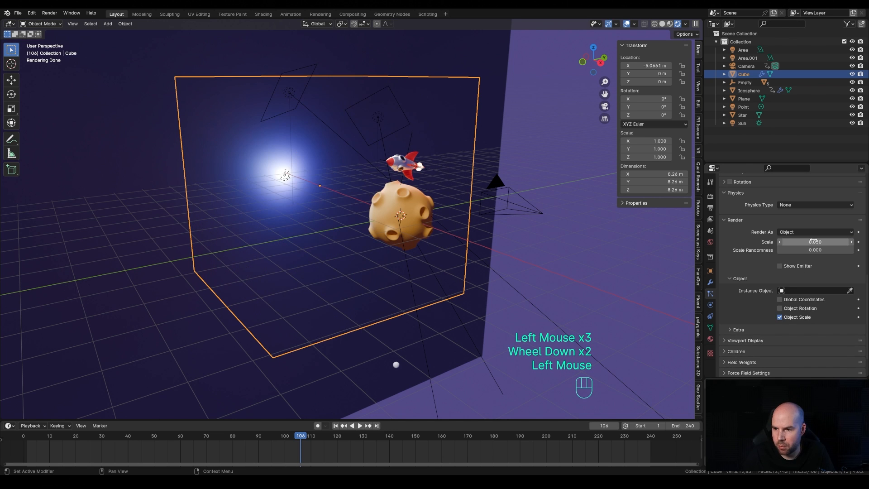
{"action": "left_click", "coordinate": [814, 291]}
{"action": "type", "text": "s"}
{"action": "left_click", "coordinate": [793, 311]}
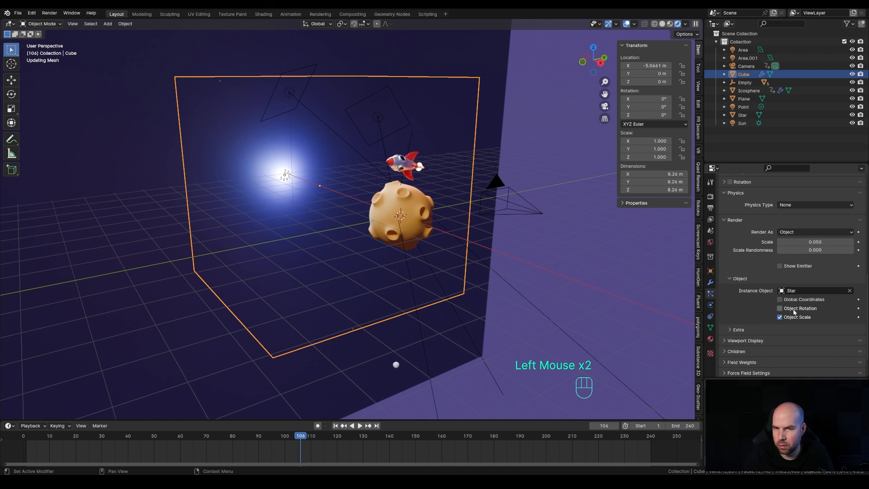
- Set the particles' scale randomness to 1.000 and their render scale to about 0.107, judging the star size through the camera
{"action": "scroll", "coordinate": [285, 157], "scroll_direction": "up", "scroll_amount": 2}
{"action": "scroll", "coordinate": [326, 177], "scroll_direction": "up", "scroll_amount": 1}
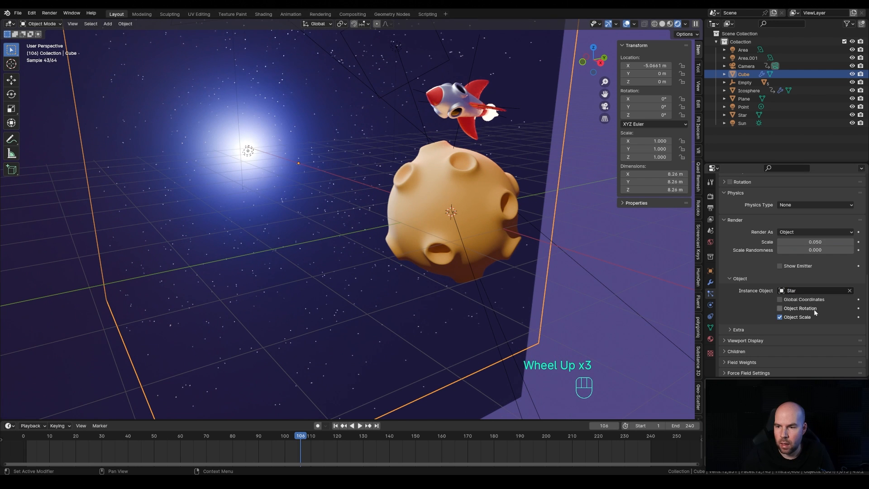
{"action": "mouse_move", "coordinate": [814, 241]}
{"action": "left_mouse_down", "text": "shift"}
{"action": "mouse_move", "coordinate": [837, 241]}
{"action": "mouse_move", "coordinate": [807, 250]}
{"action": "left_mouse_up", "text": "shift"}
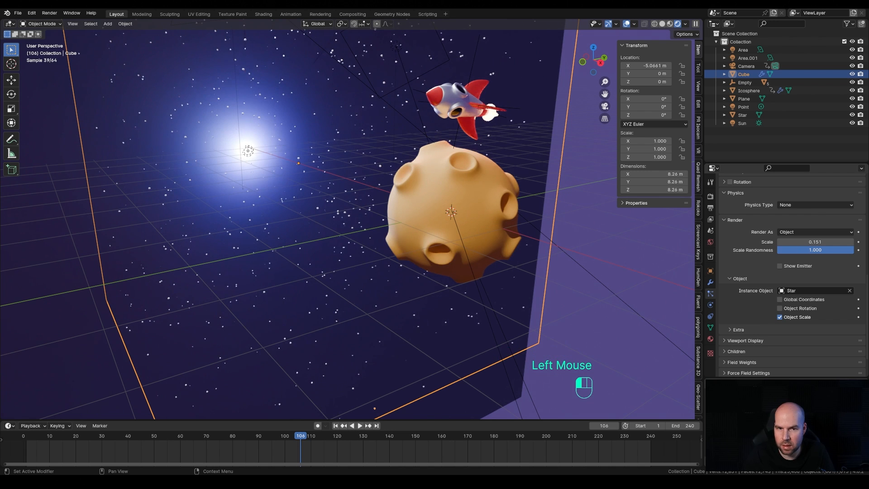
{"action": "key", "text": "KP_0"}
{"action": "scroll", "coordinate": [503, 187], "scroll_direction": "up", "scroll_amount": 3}
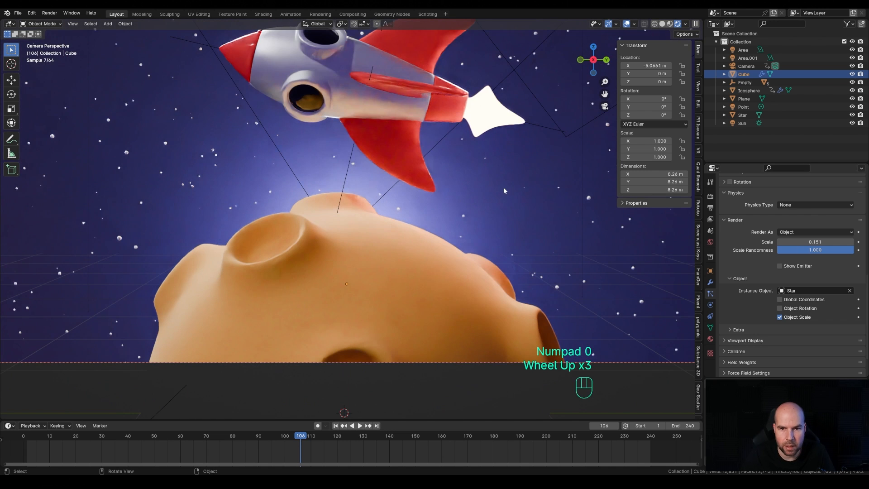
{"action": "scroll", "coordinate": [502, 187], "scroll_direction": "down", "scroll_amount": 2}
{"action": "middle_click_drag", "start_coordinate": [498, 165], "coordinate": [501, 196], "text": "shift"}
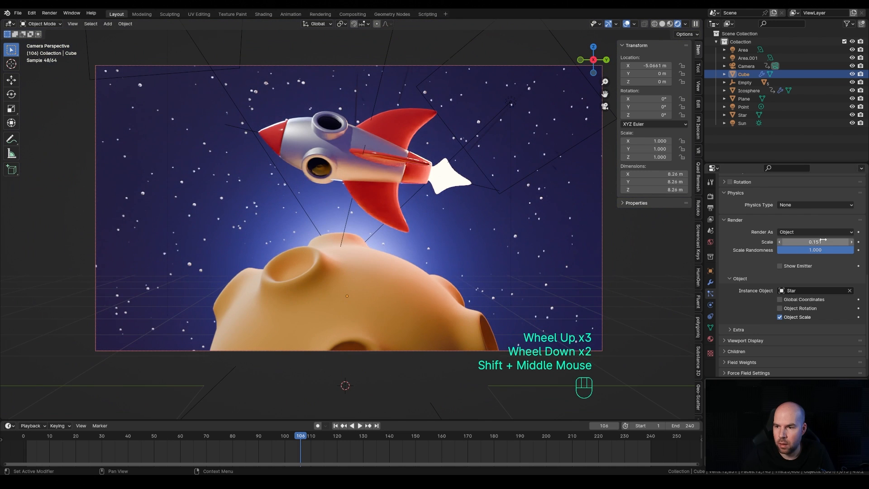
{"action": "mouse_move", "coordinate": [814, 241]}
{"action": "left_mouse_down", "text": "shift"}
{"action": "mouse_move", "coordinate": [801, 242]}
{"action": "mouse_move", "coordinate": [816, 241]}
{"action": "left_mouse_up", "text": "shift"}
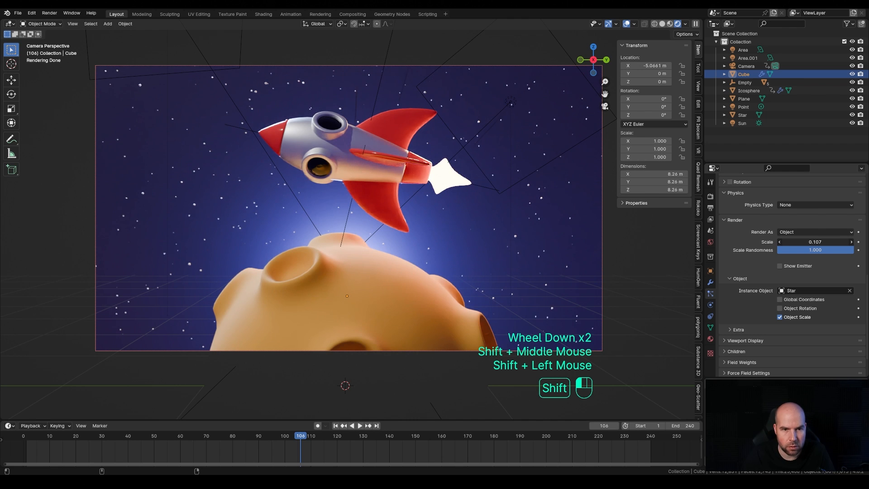
- Give the Star object a new material with an Emission surface shader
{"action": "left_click", "coordinate": [744, 115]}
{"action": "left_click", "coordinate": [710, 339]}
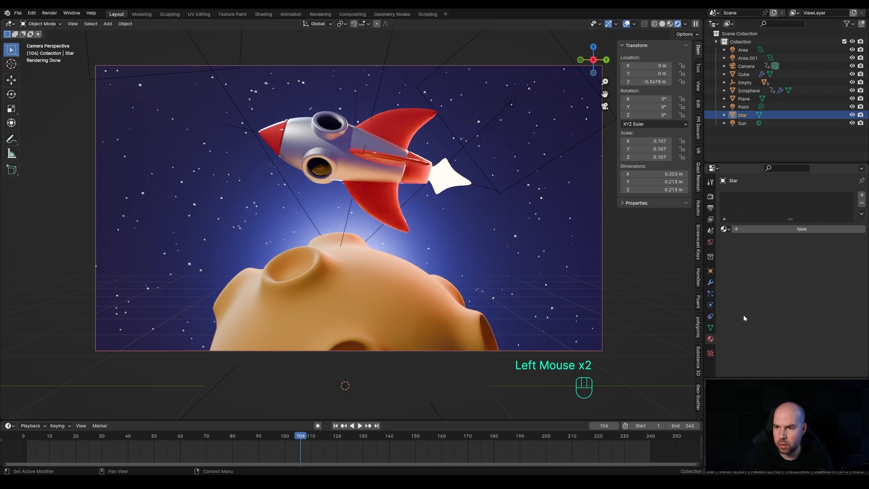
{"action": "left_click", "coordinate": [813, 224]}
{"action": "left_click", "coordinate": [808, 264]}
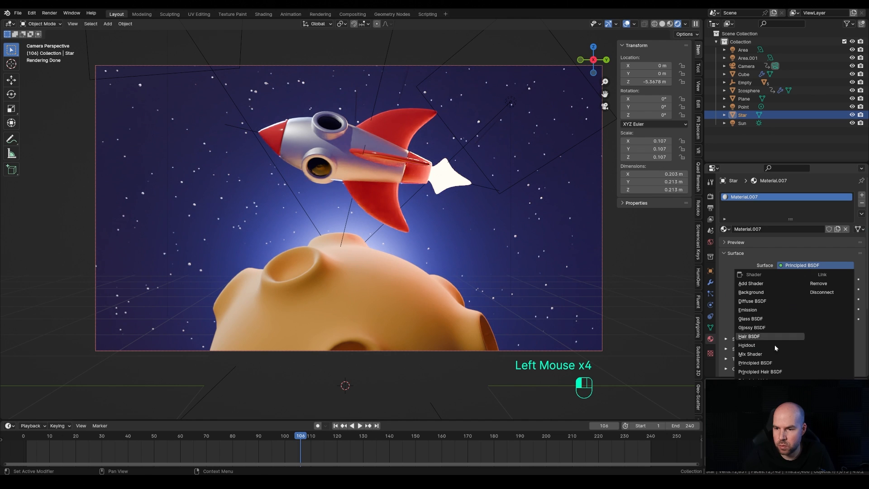
{"action": "left_click", "coordinate": [764, 308]}
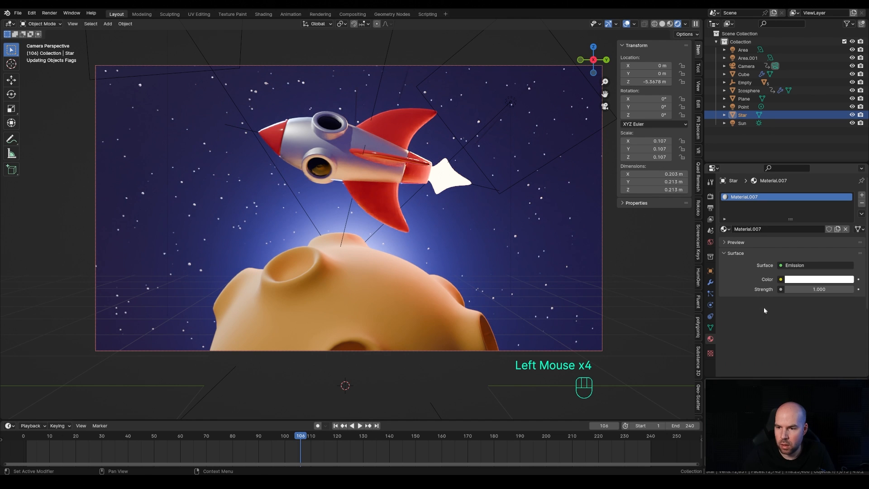
- Set the star material's emission strength to 3.000 and its color to a pale warm orange, about hue 0.098 and saturation 0.624
{"action": "left_click", "coordinate": [810, 289]}
{"action": "key", "text": "Return"}
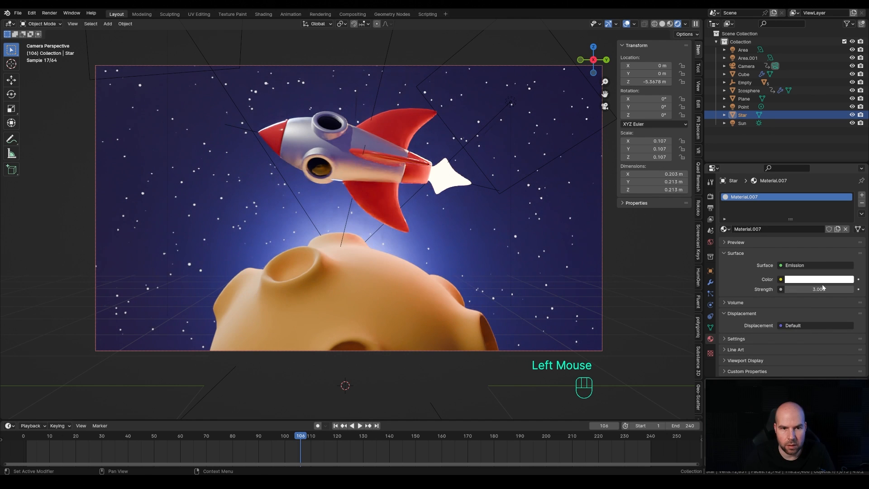
{"action": "left_click", "coordinate": [795, 281]}
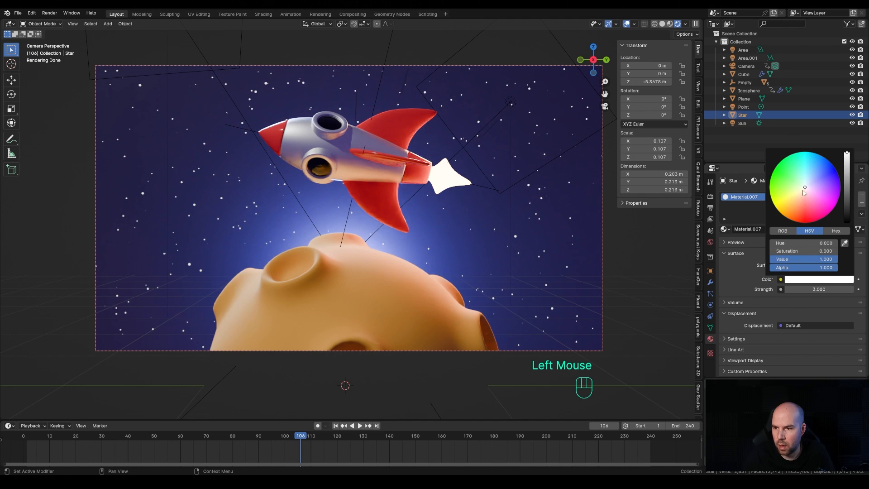
{"action": "left_click", "coordinate": [797, 196]}
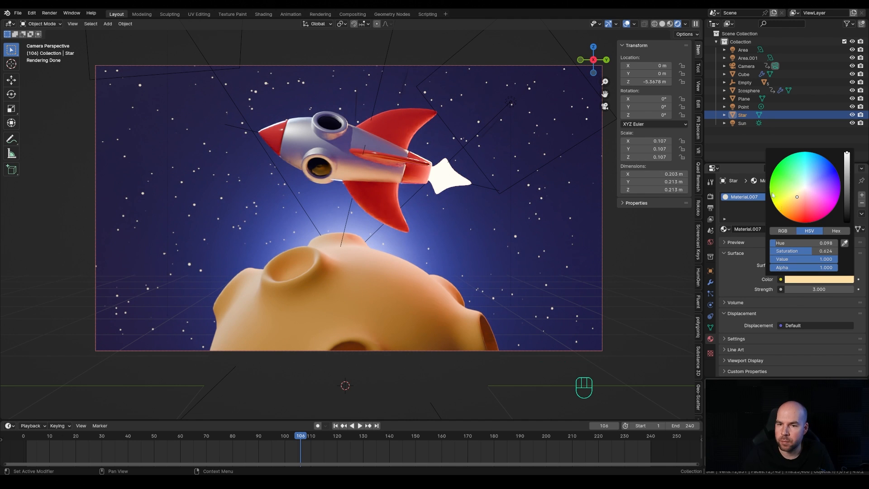
- Set the number of particles emitted by the cube to about 828
{"action": "triple_click", "coordinate": [498, 121]}
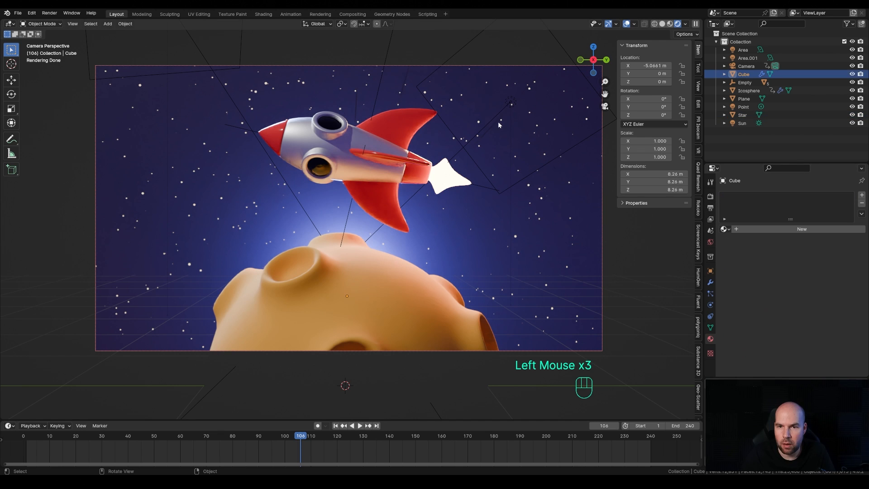
{"action": "left_click", "coordinate": [710, 295]}
{"action": "mouse_move", "coordinate": [817, 266]}
{"action": "left_mouse_down"}
{"action": "mouse_move", "coordinate": [792, 266]}
{"action": "mouse_move", "coordinate": [828, 267]}
{"action": "left_mouse_up"}
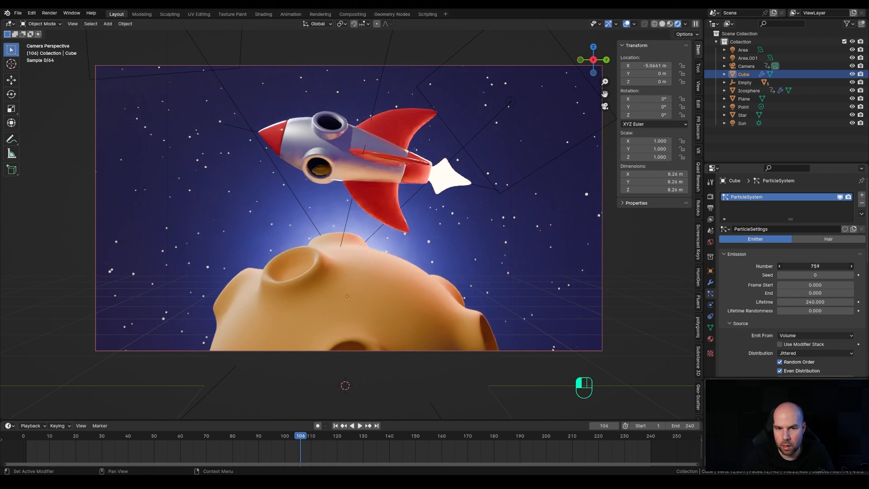
- Save the file and play the animation in the camera view to check the star field
{"action": "key", "text": "ctrl+s"}
{"action": "scroll", "coordinate": [352, 156], "scroll_direction": "down", "scroll_amount": 2}
{"action": "scroll", "coordinate": [378, 232], "scroll_direction": "up", "scroll_amount": 3}
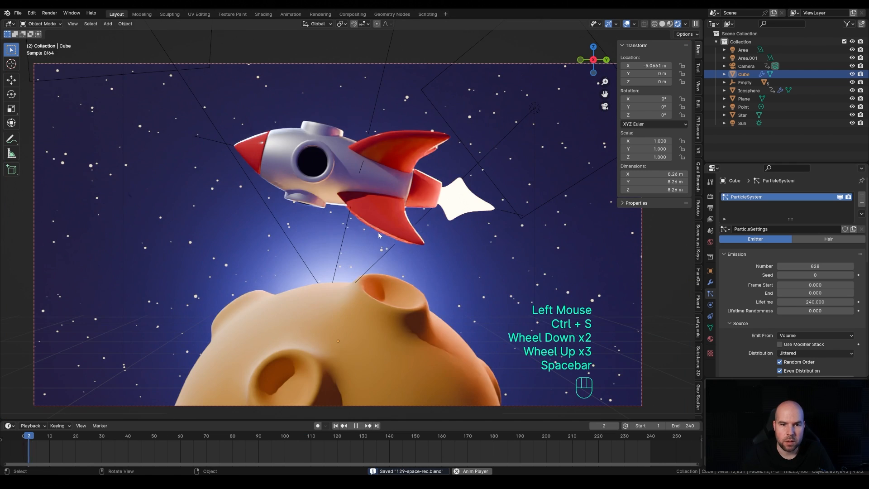
{"action": "key", "text": "space"}
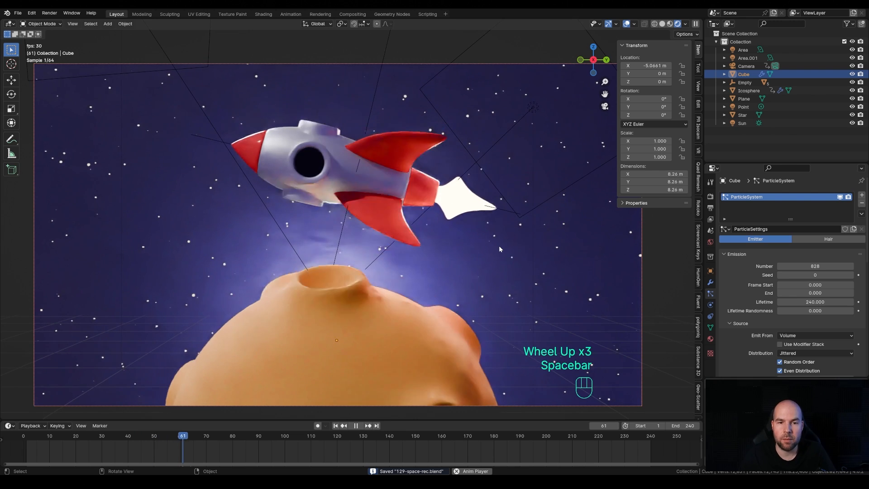